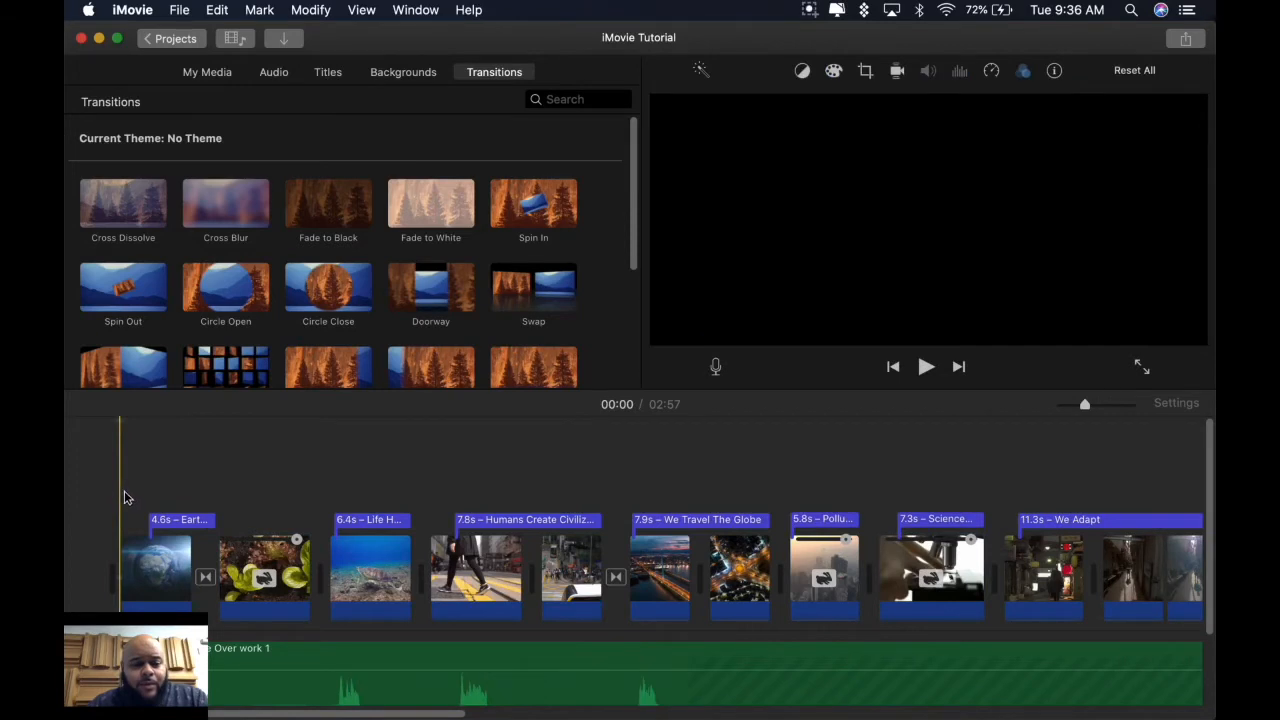
Leave the open project for the projects overview and look through the existing projects
click(141, 568)
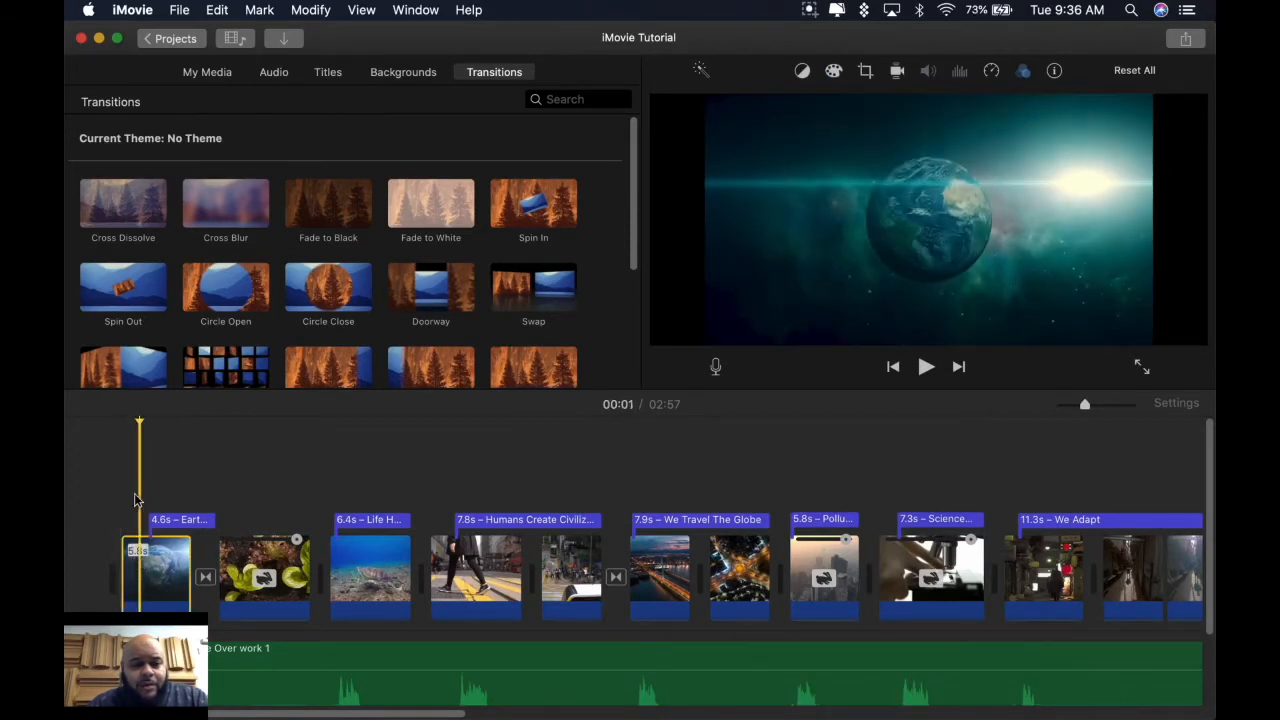
click(176, 38)
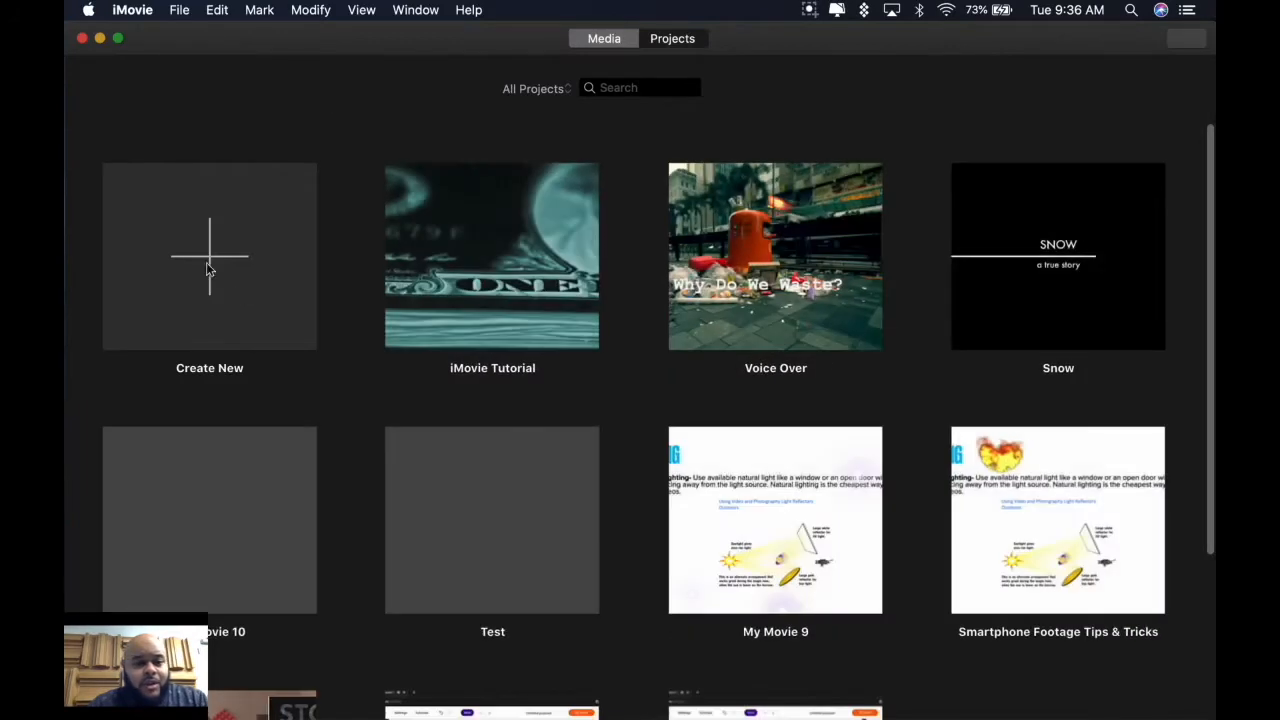
mouse_move(494, 262)
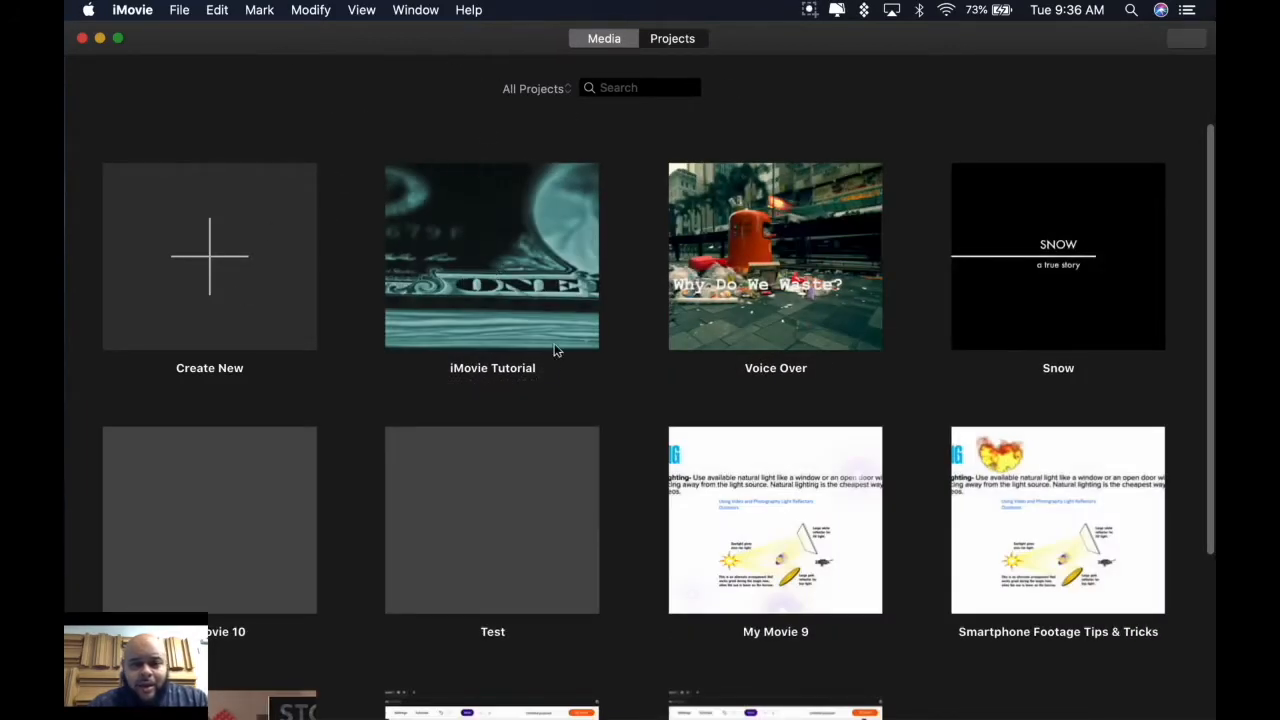
scroll(499, 291, down, 1)
scroll(499, 291, down, 3)
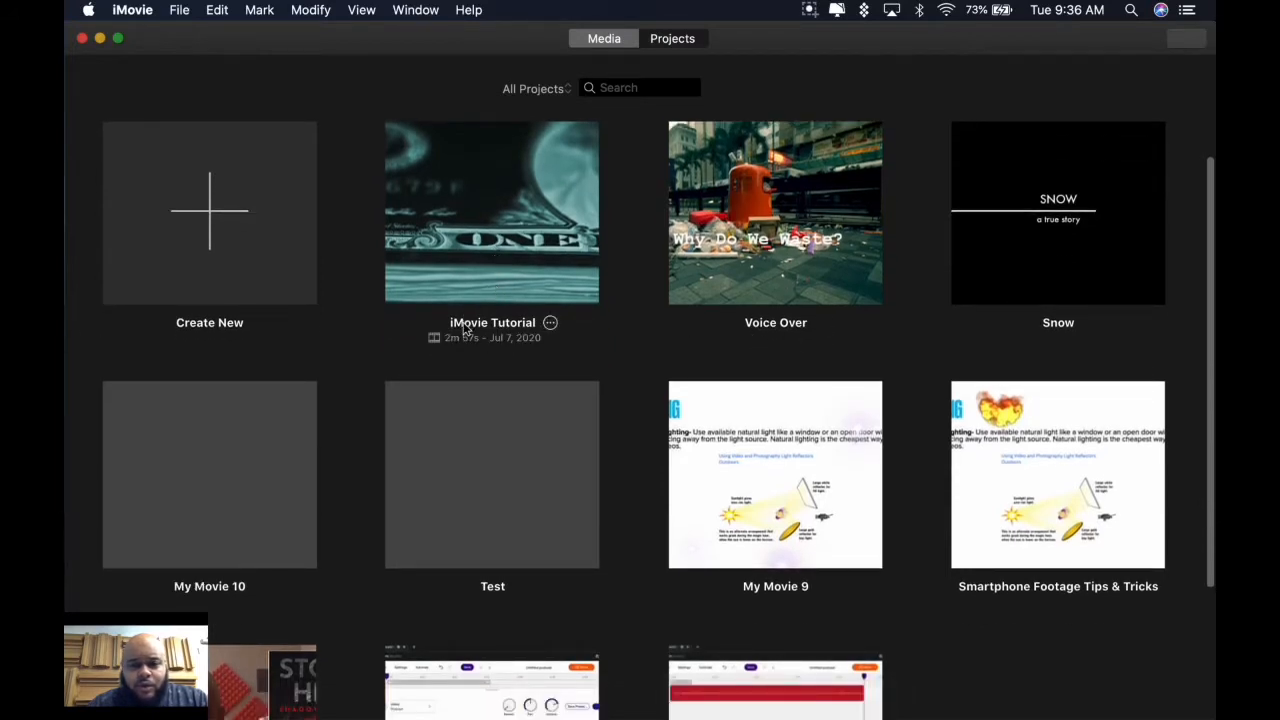
scroll(462, 350, down, 5)
scroll(458, 364, up, 5)
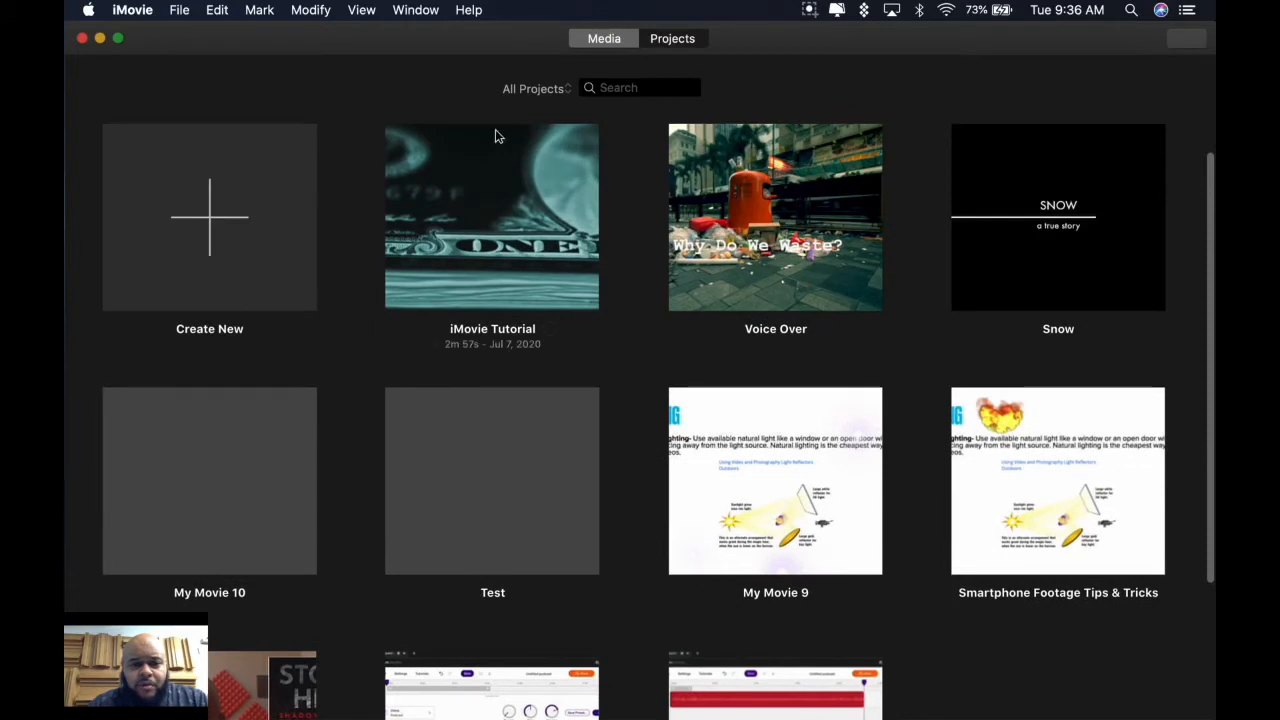
Browse the trailer templates offered for a new project, then close them without creating one
click(221, 262)
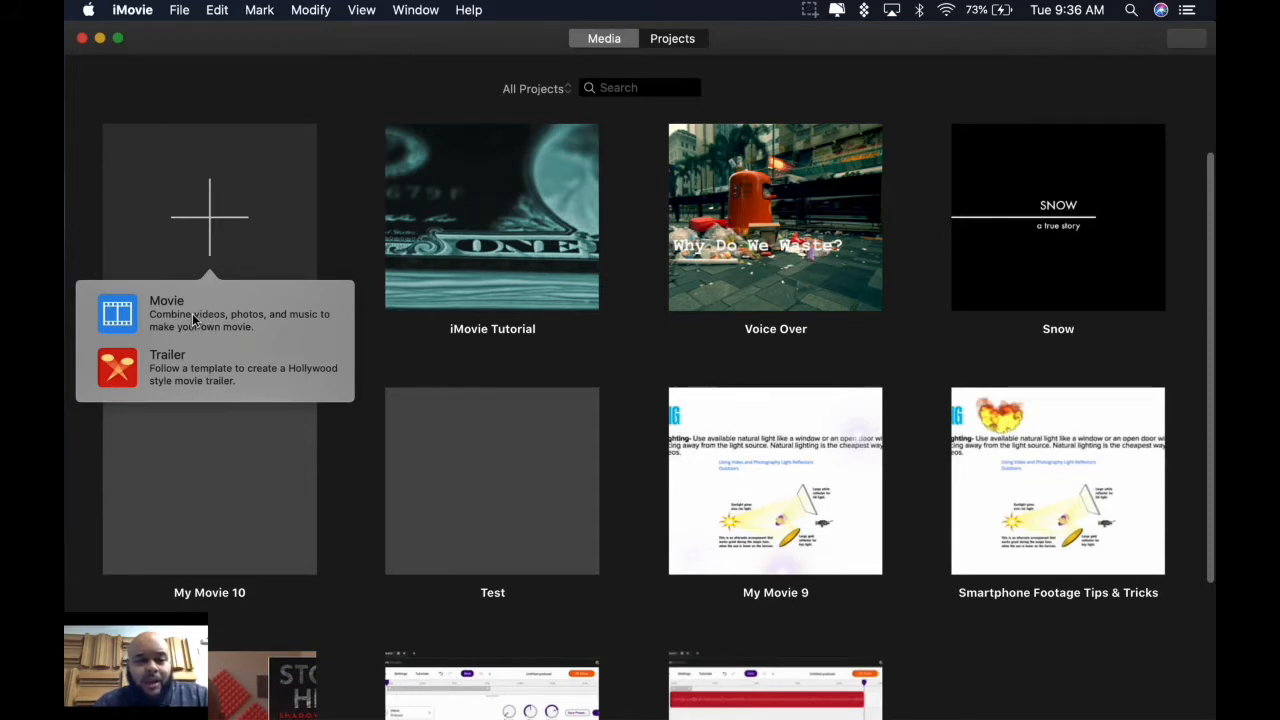
click(214, 378)
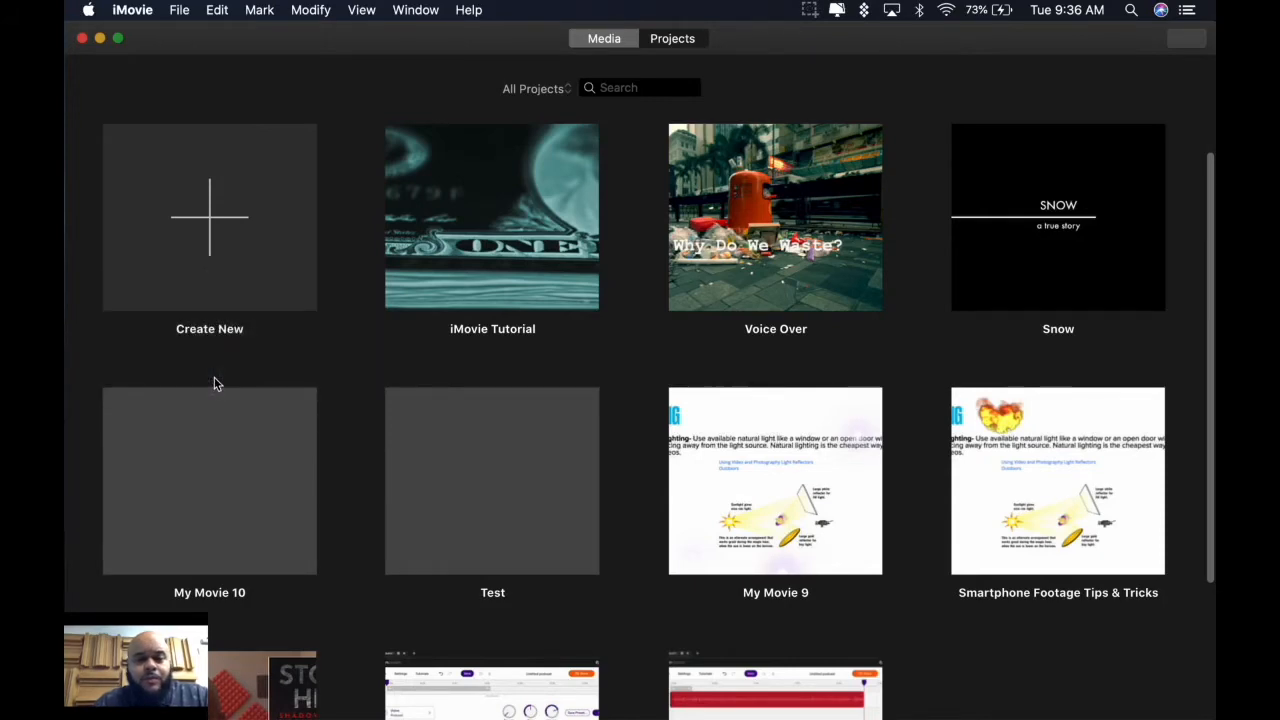
scroll(538, 415, down, 3)
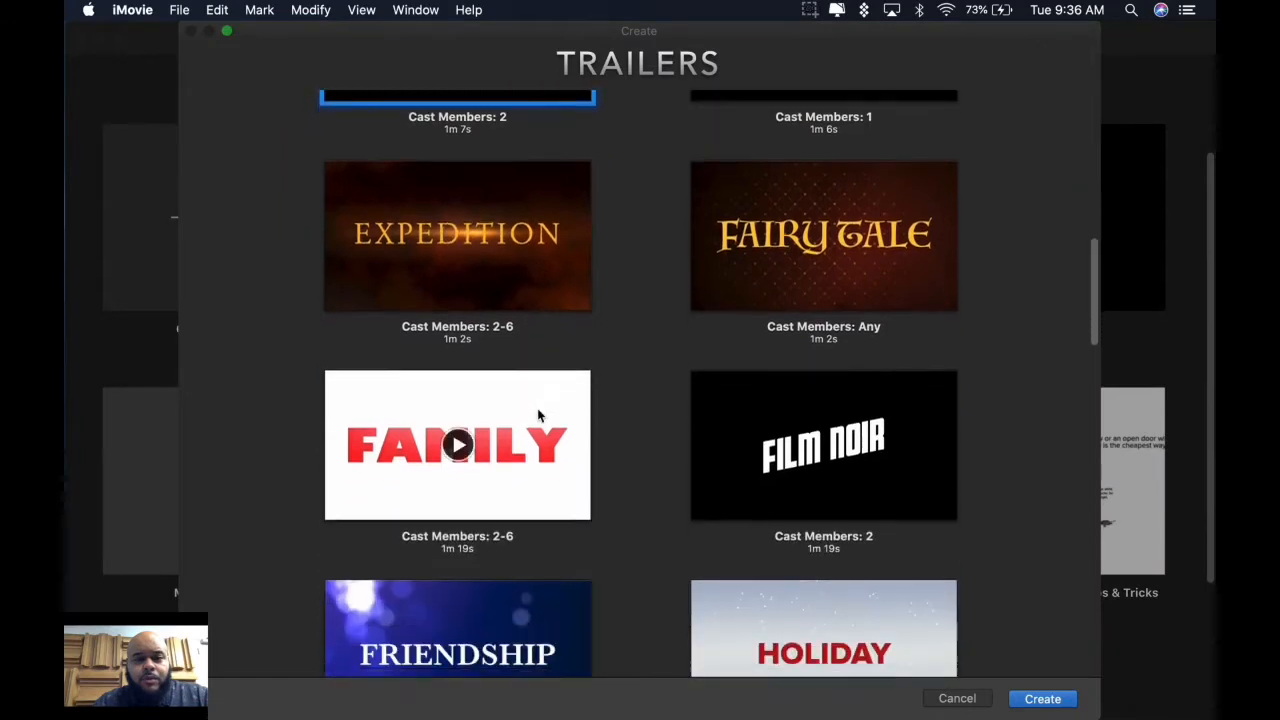
drag(1086, 280, 1072, 506)
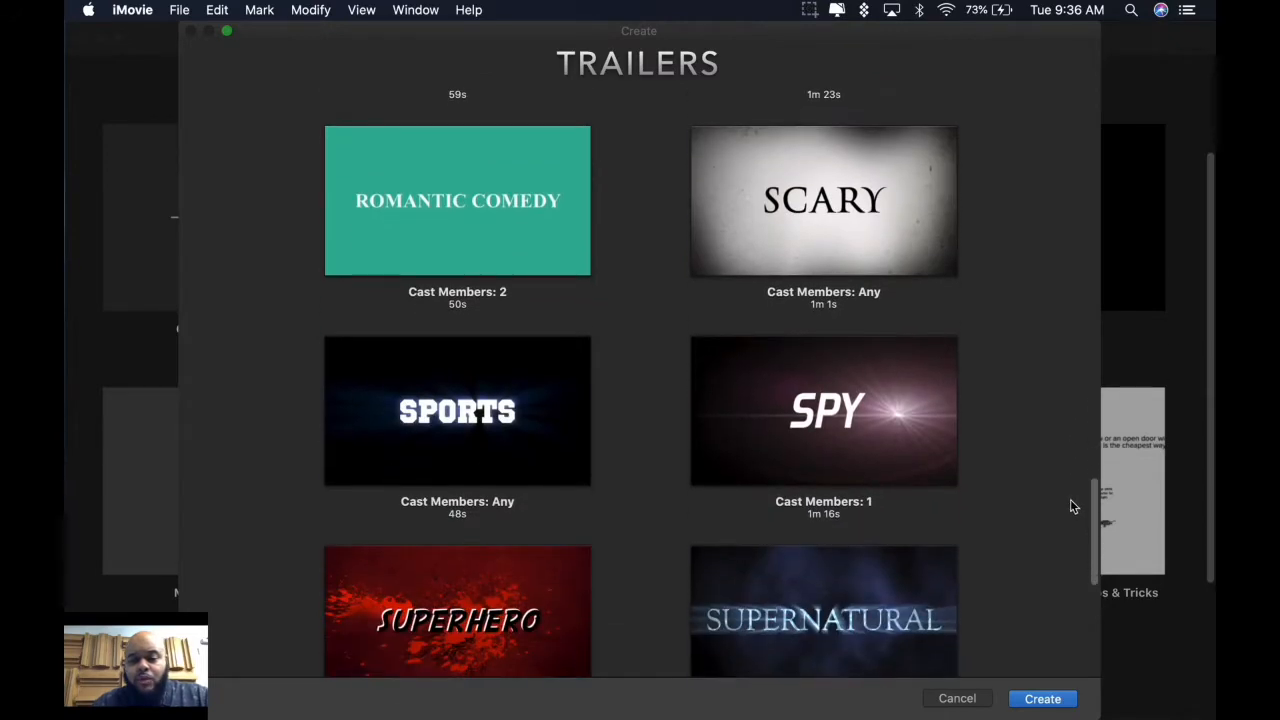
key(Escape)
Open the iMovie Tutorial project and go to the beginning of its event media
click(474, 189)
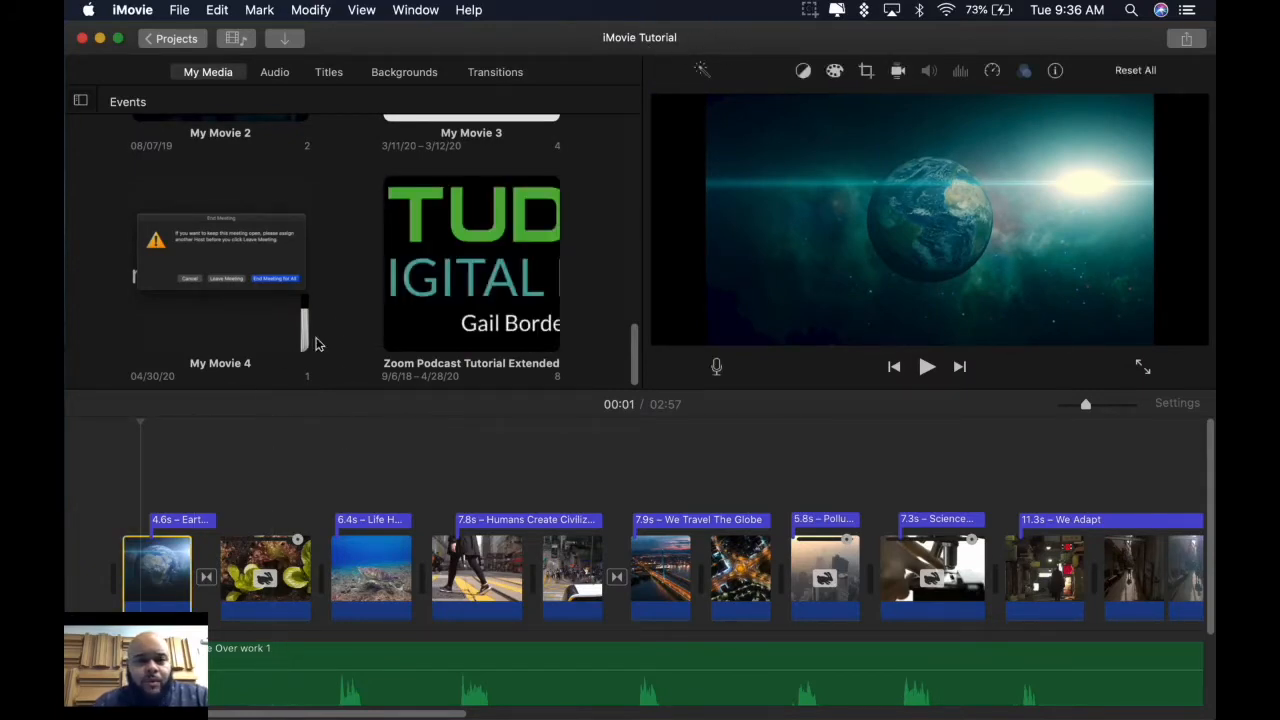
scroll(330, 320, up, 5)
drag(634, 250, 580, 66)
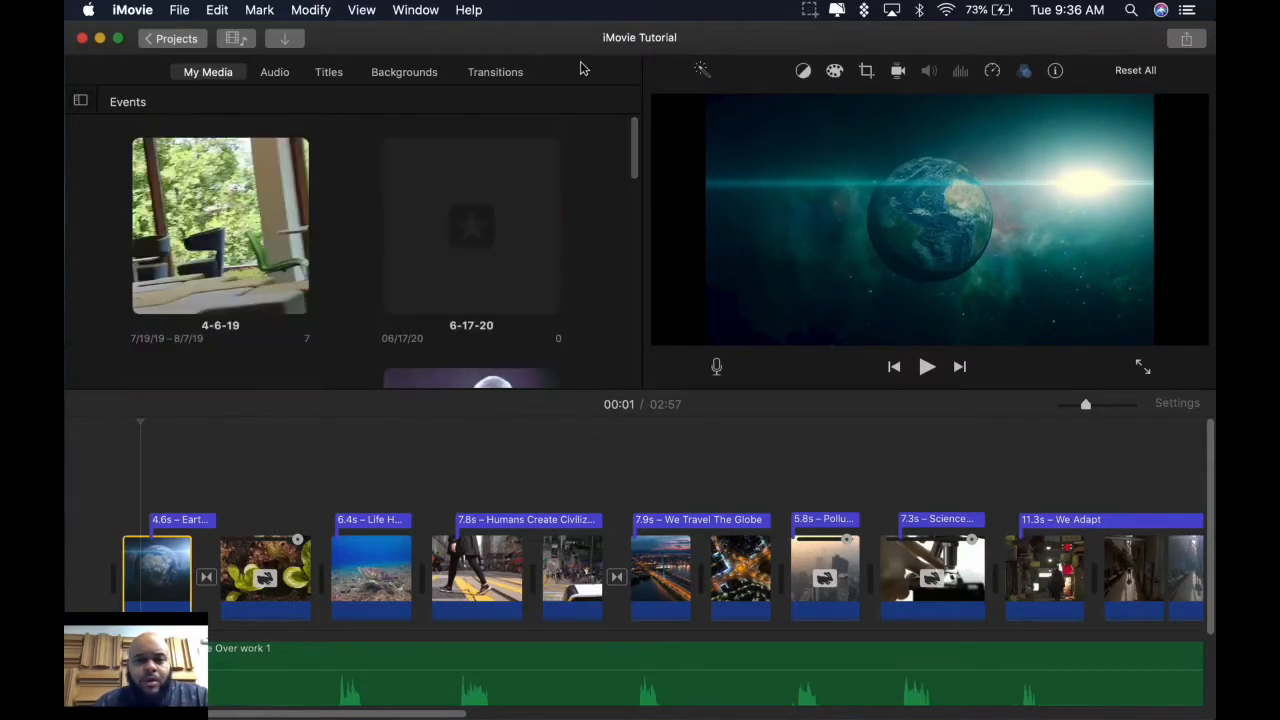
click(197, 72)
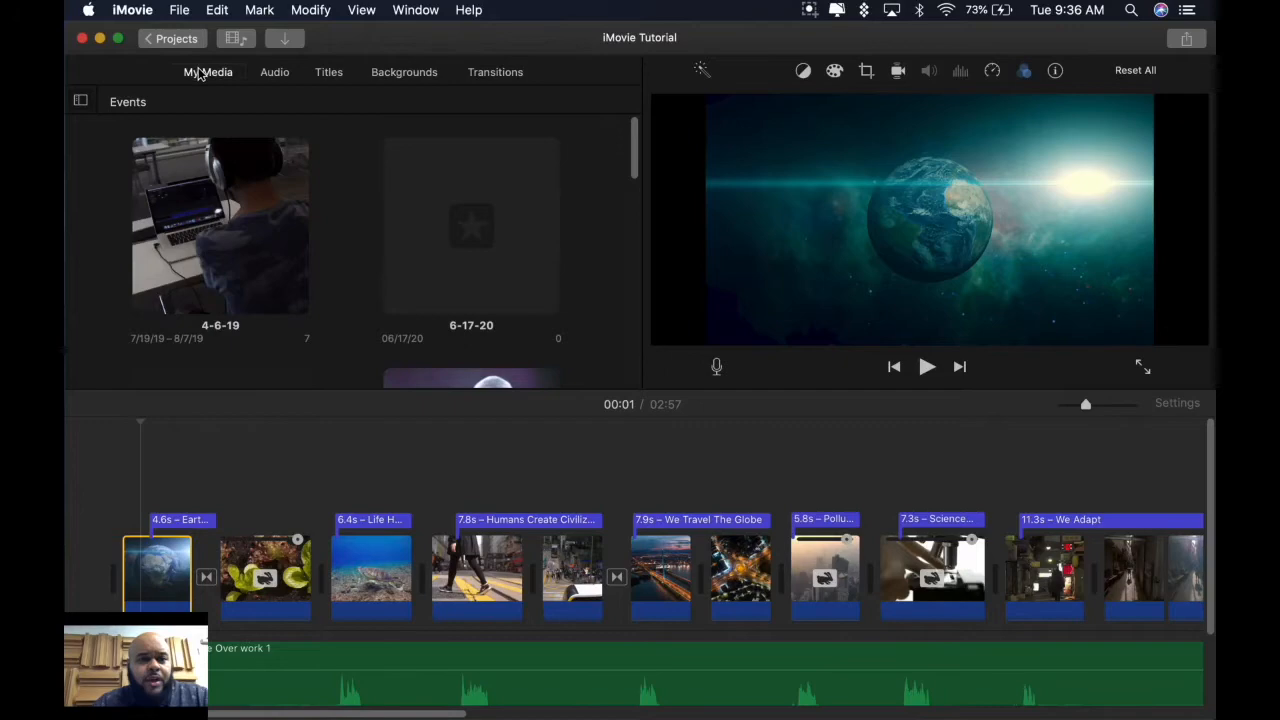
Inspect the Desktop files available for import, including the Stock Footage folder, and close the import window without importing
click(287, 38)
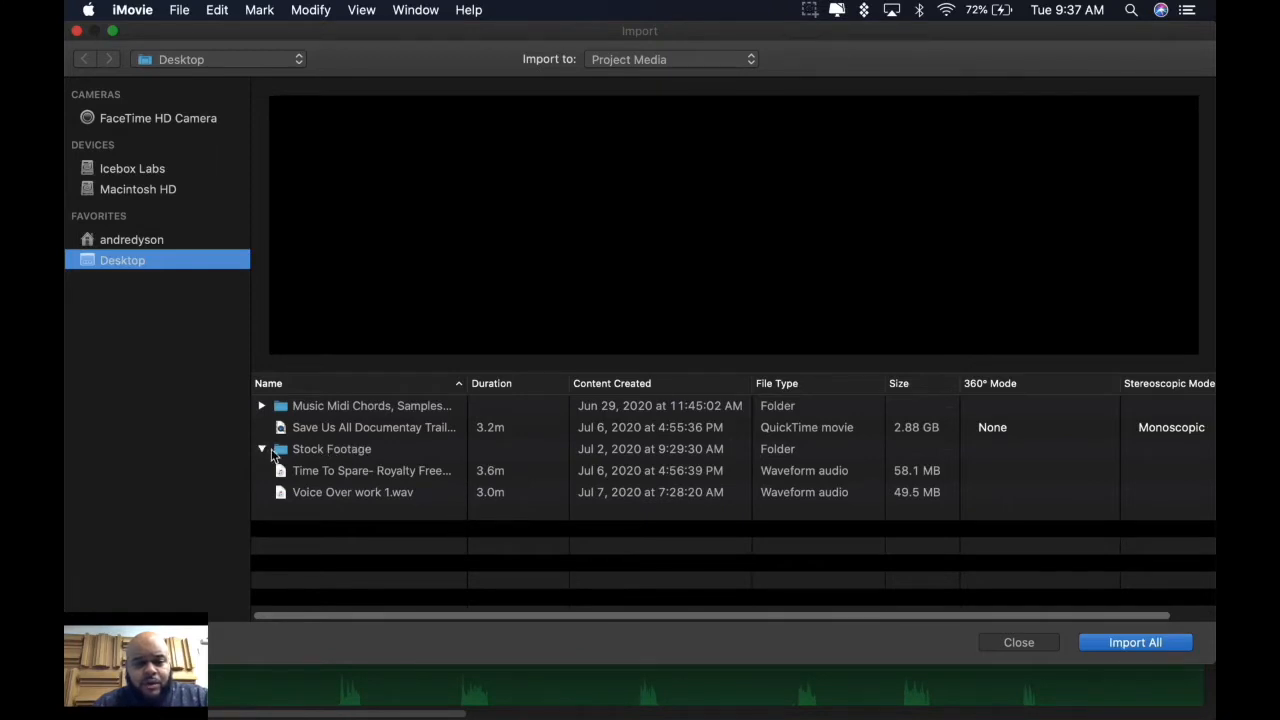
click(305, 451)
double_click(305, 451)
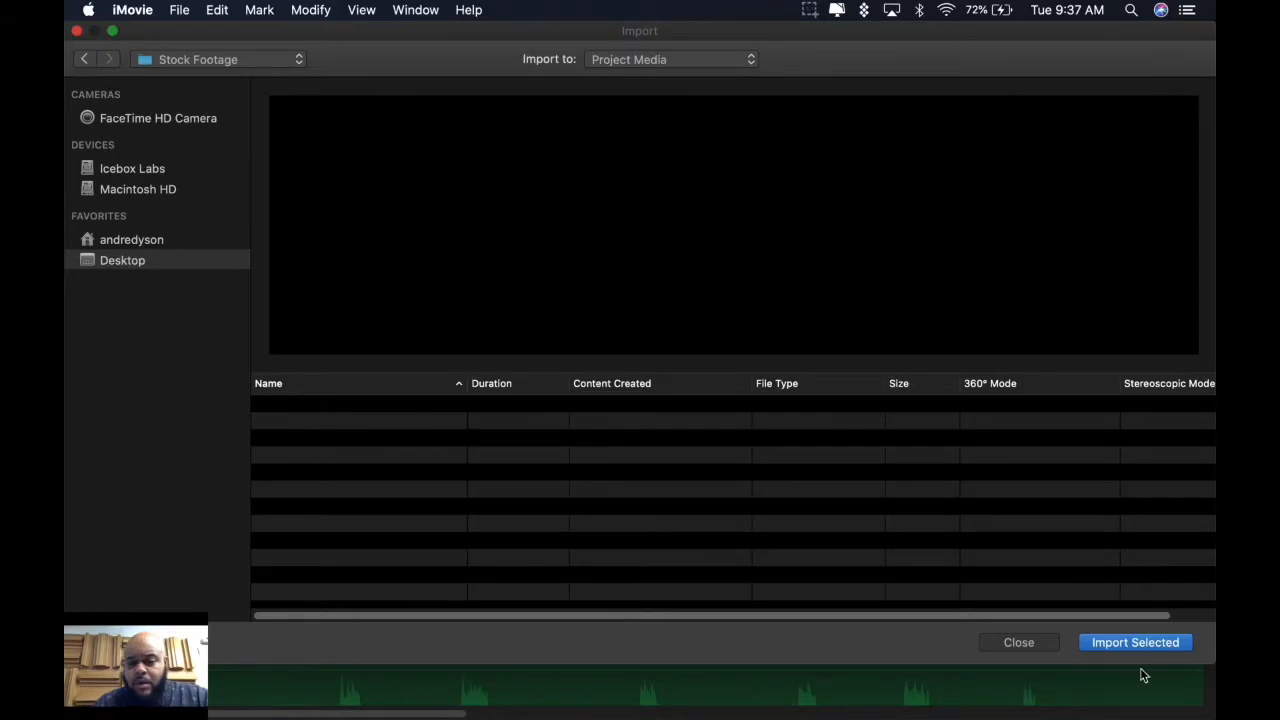
click(994, 642)
Show the iMovie Tutorial project's own media and look through its imported clips
click(150, 130)
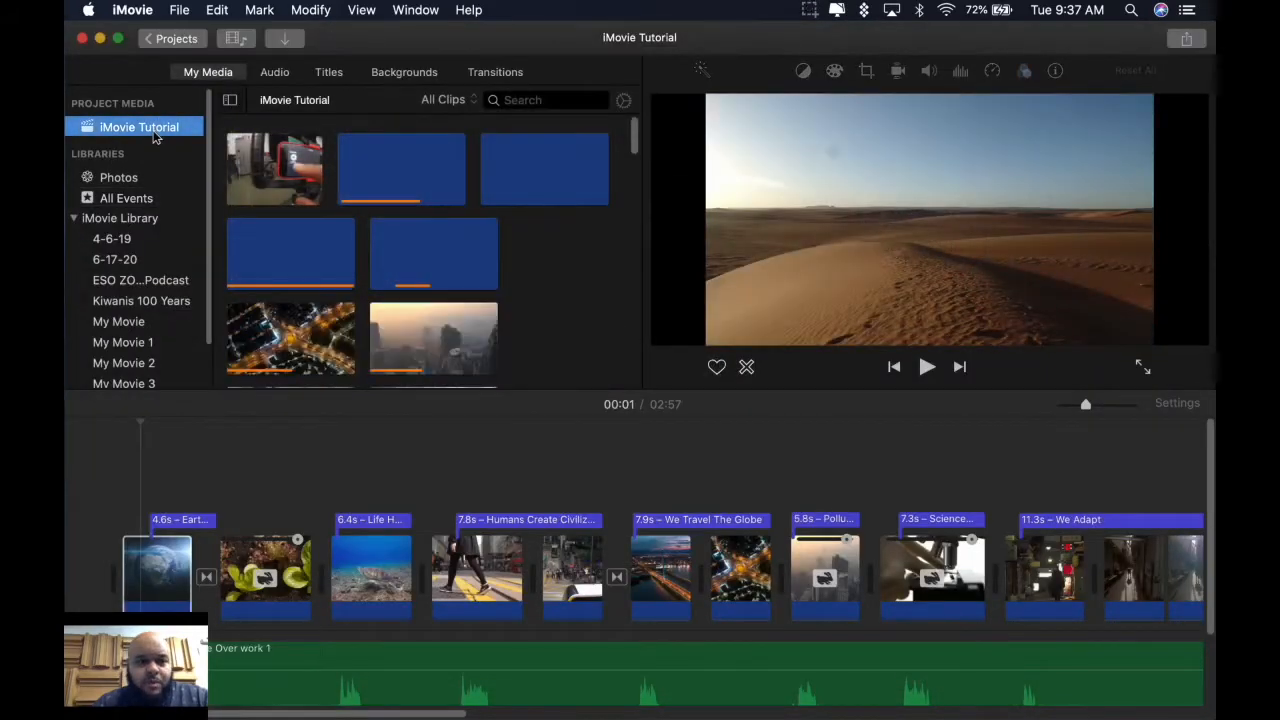
scroll(633, 140, down, 3)
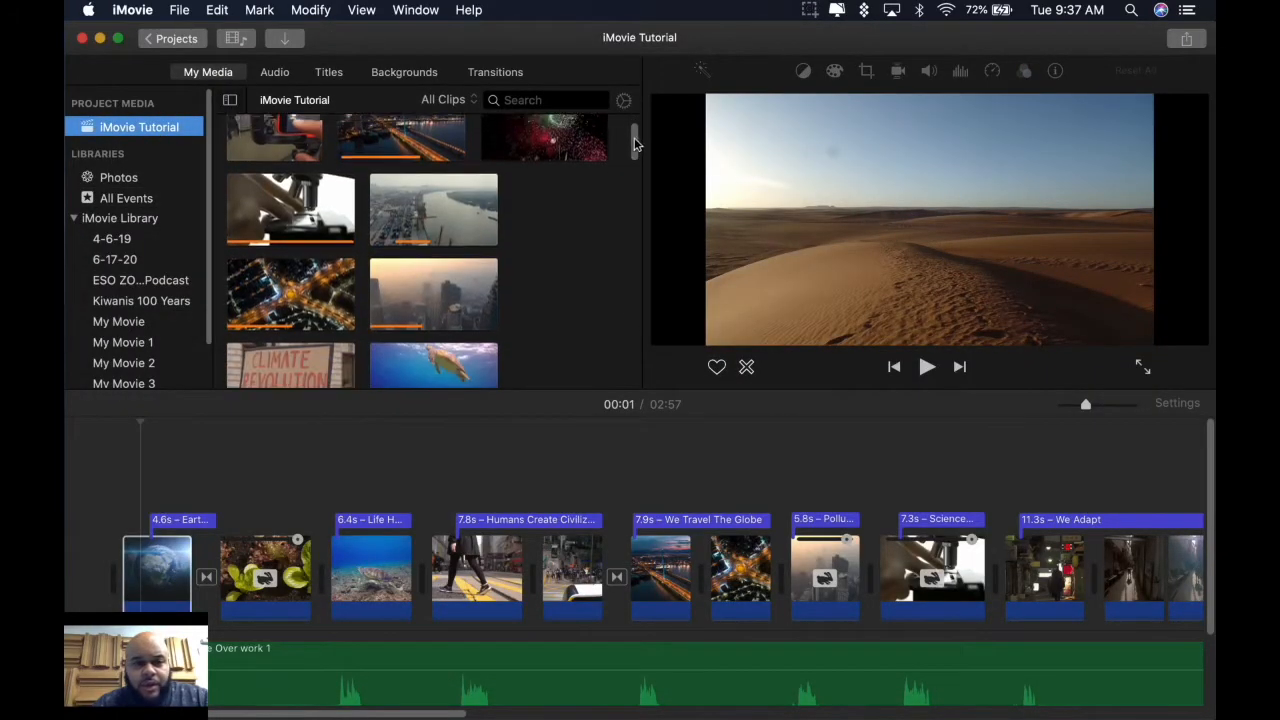
scroll(634, 137, up, 3)
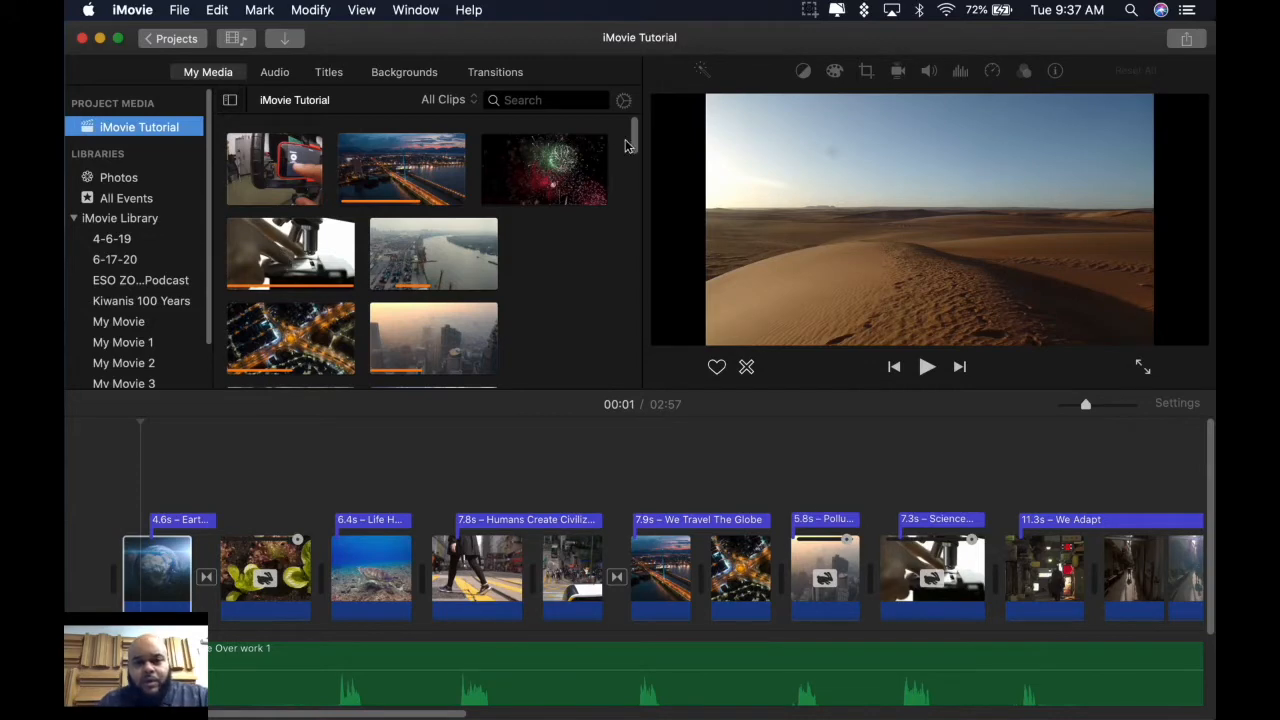
mouse_move(632, 145)
mouse_down()
mouse_move(633, 209)
mouse_move(638, 122)
mouse_up()
click(436, 258)
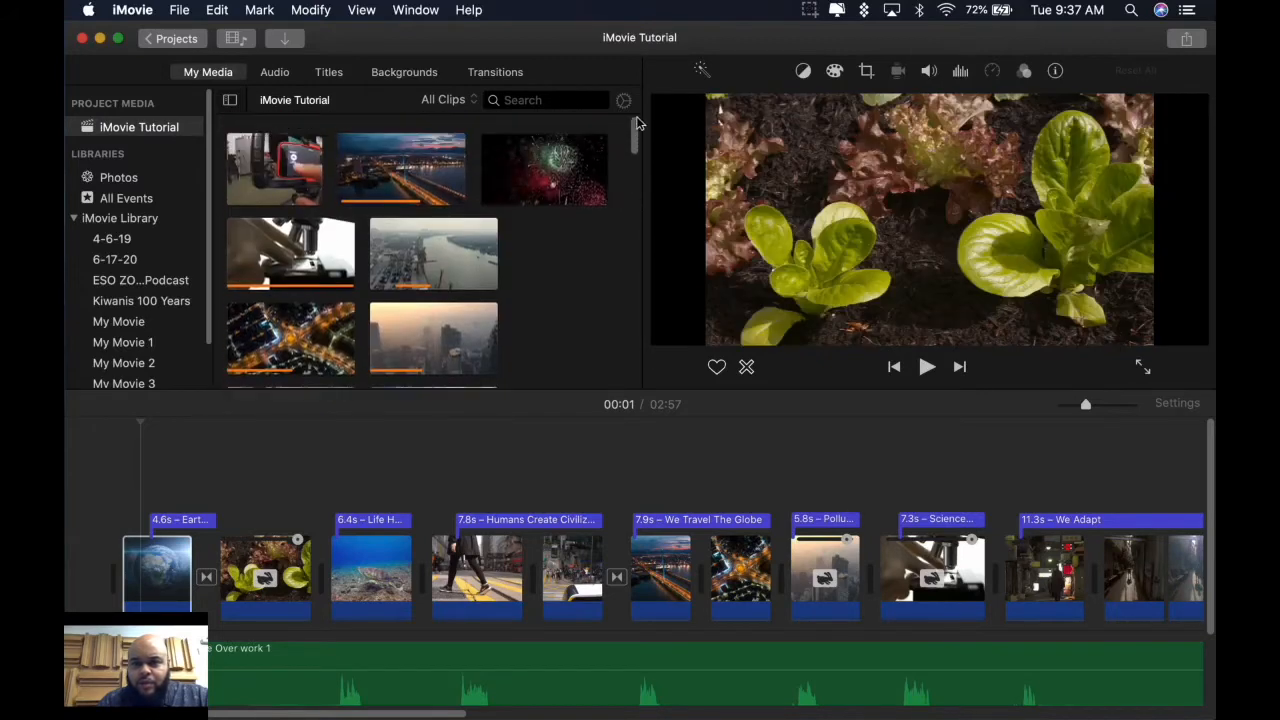
Add the entire first clip of the project media, the phone-and-laptop footage, to the movie
click(257, 158)
right_click(283, 160)
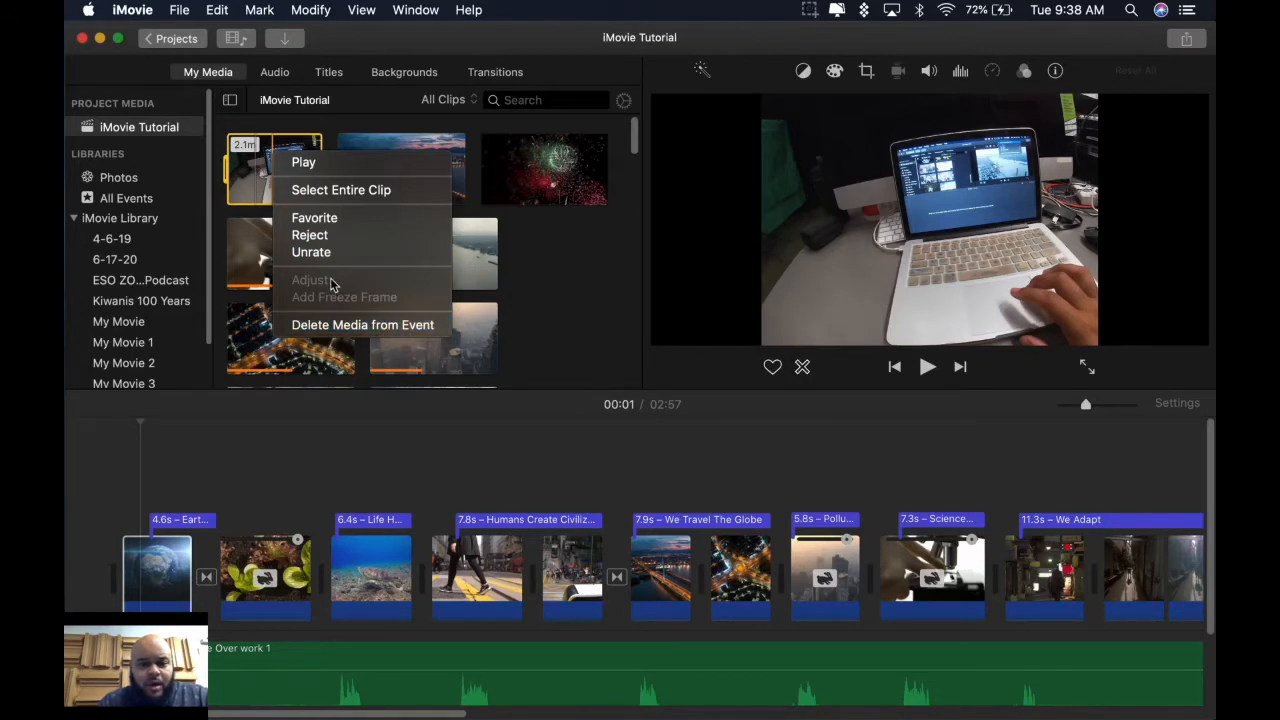
click(520, 281)
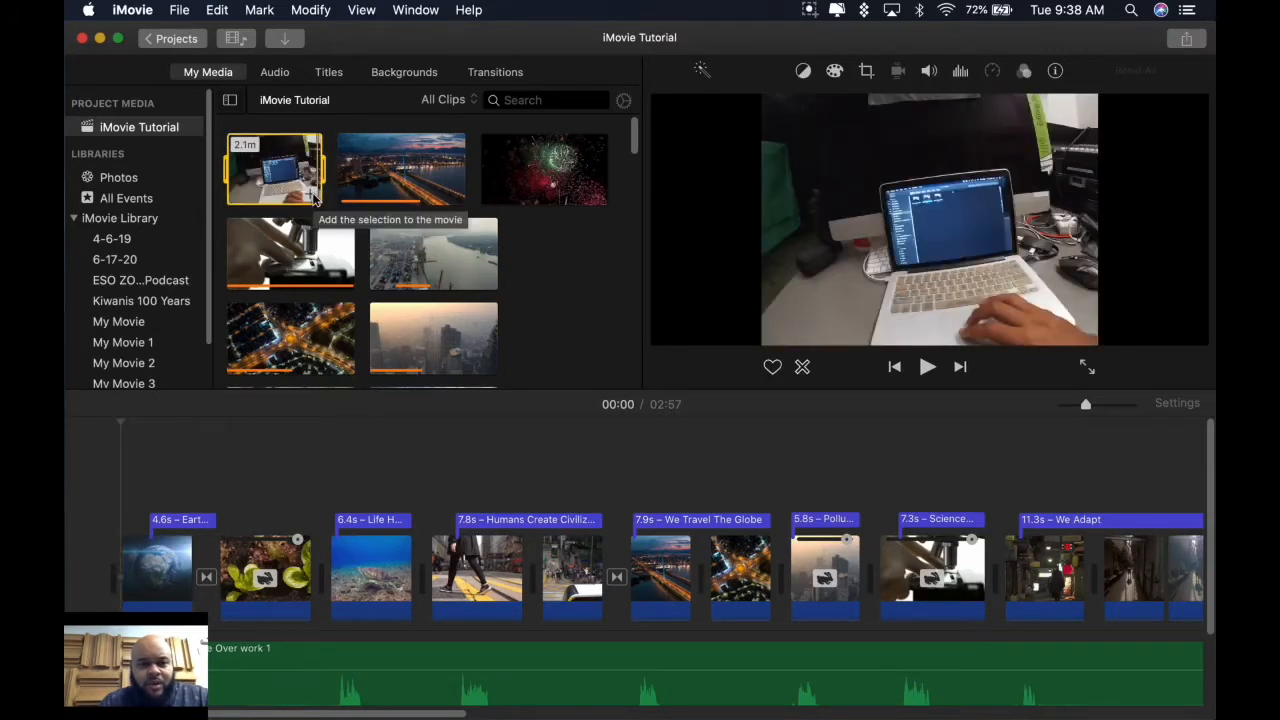
click(310, 194)
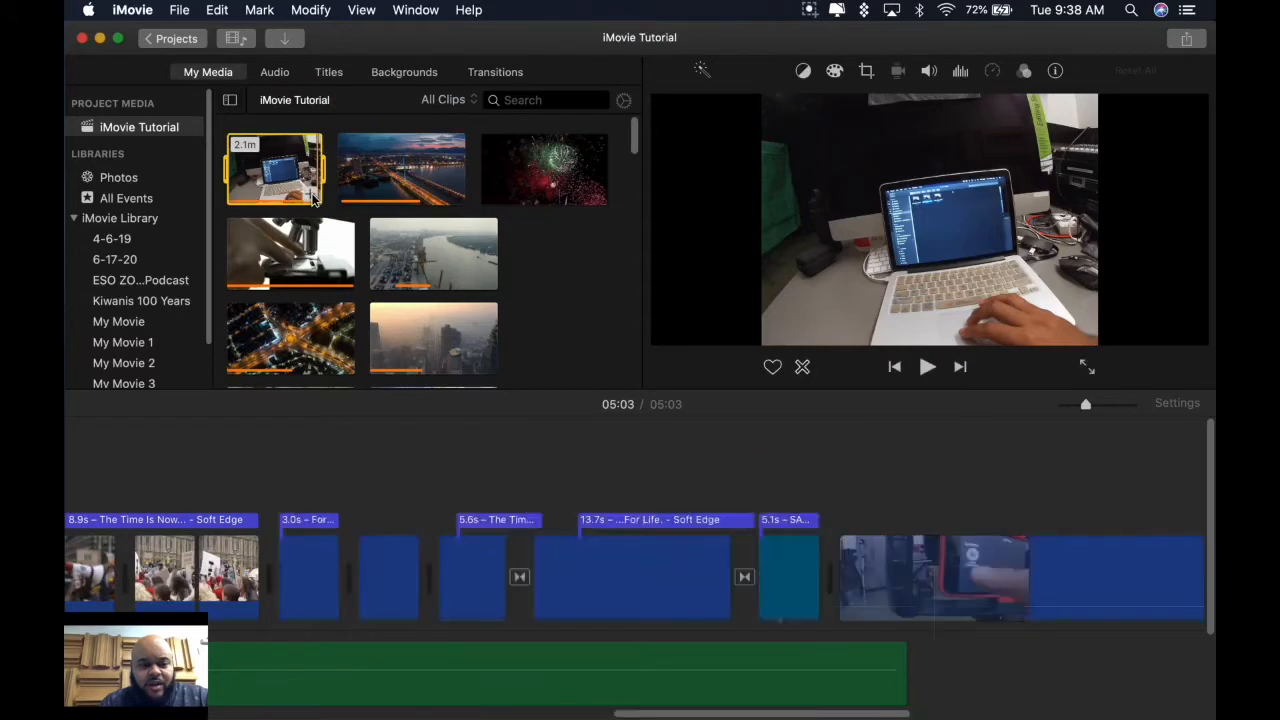
Move the newly added phone-and-laptop clip from the end of the timeline to the beginning, before the Earth clip
drag(1076, 403, 1060, 406)
click(893, 575)
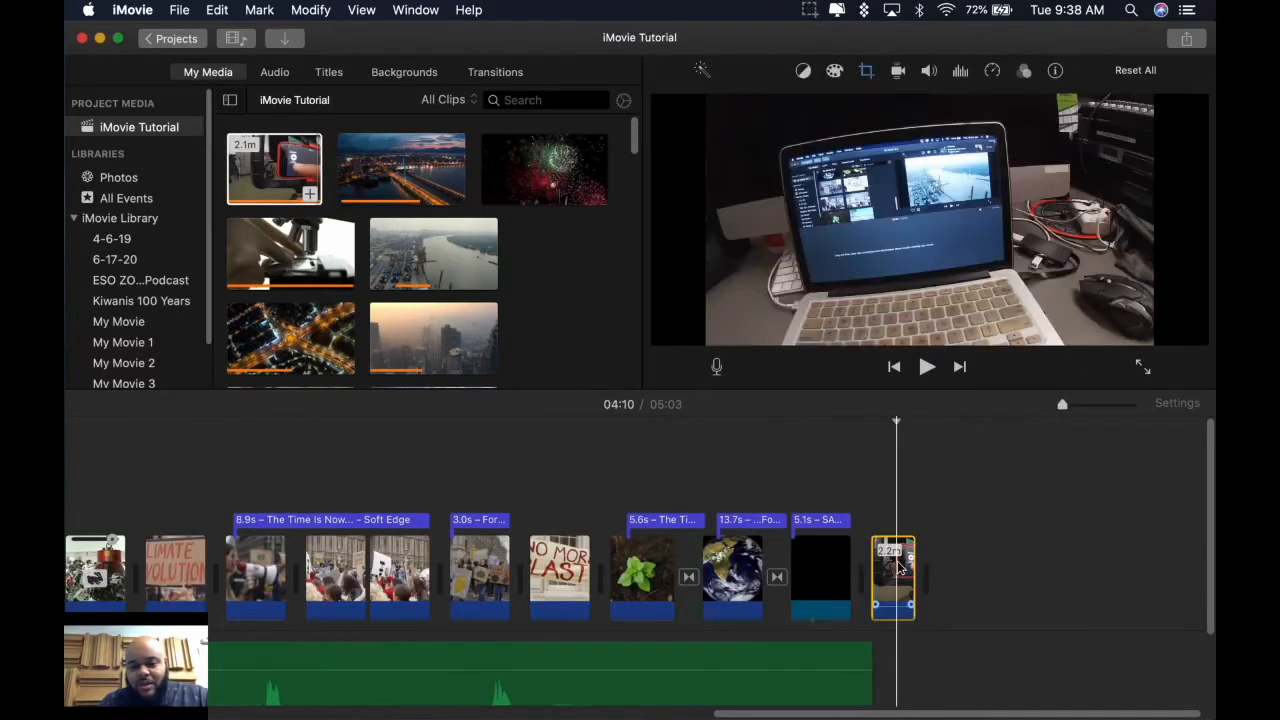
drag(885, 565, 70, 448)
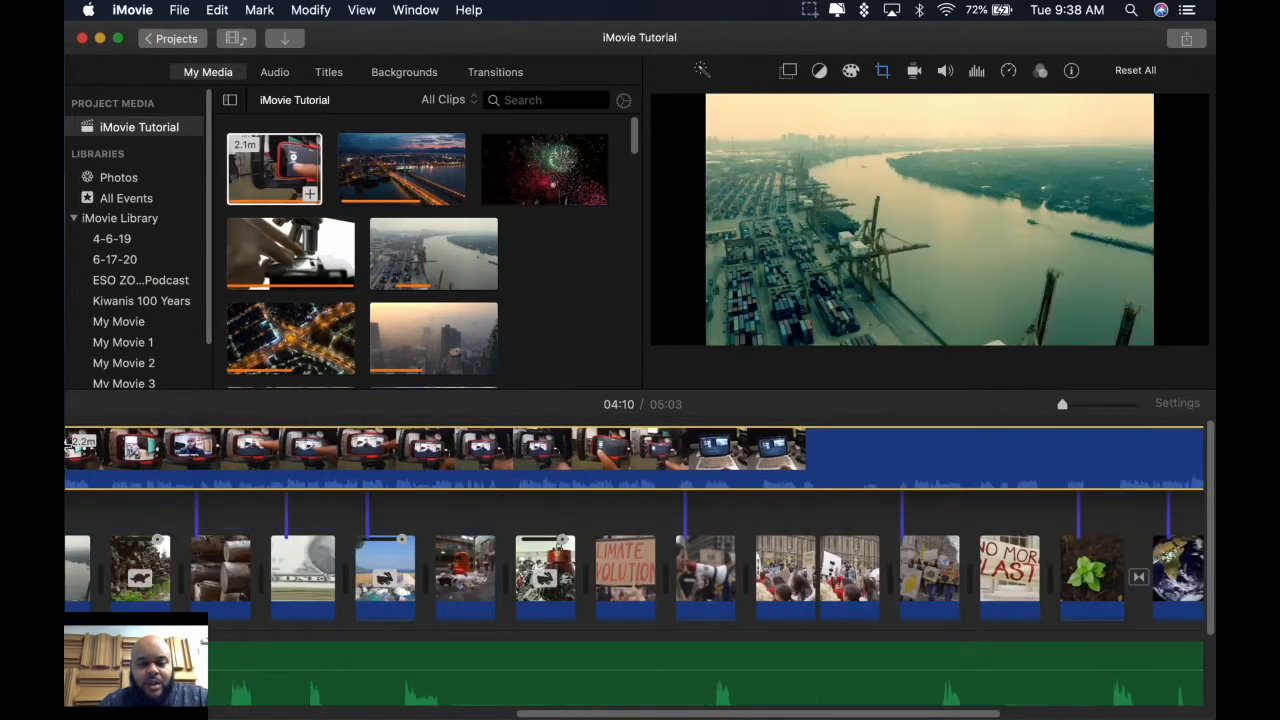
scroll(70, 448, left, 5)
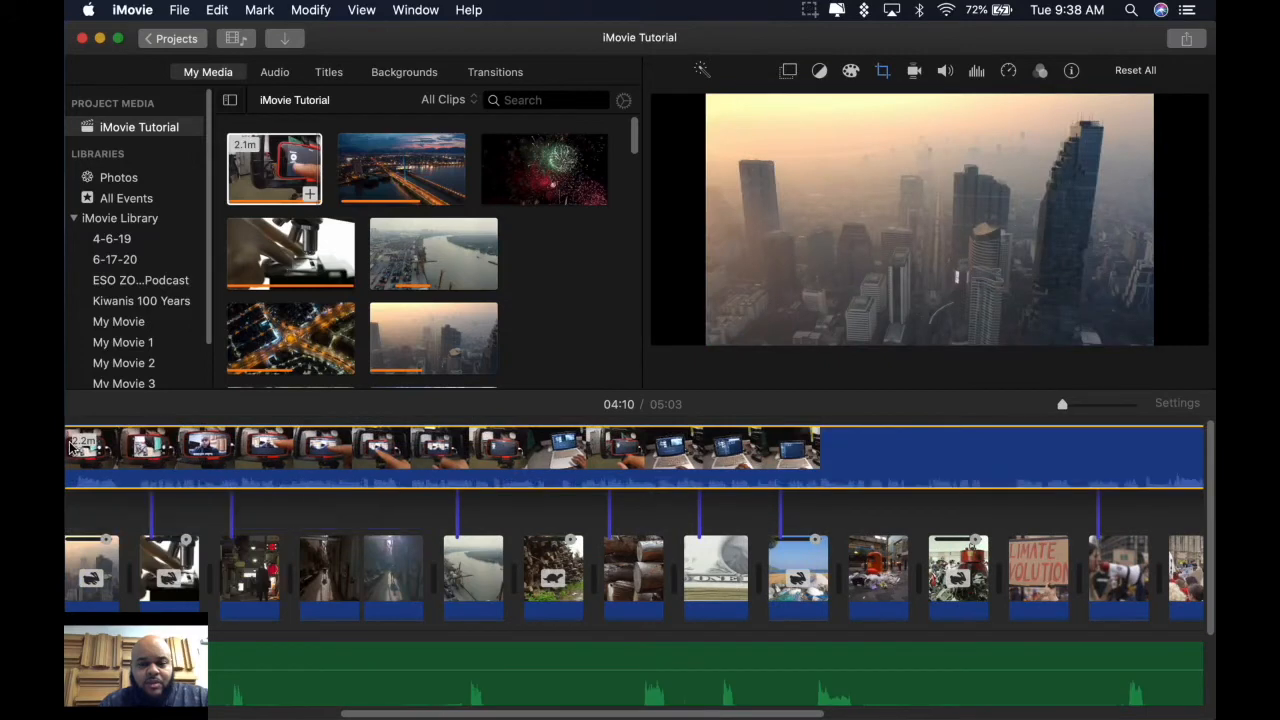
scroll(70, 448, left, 5)
scroll(70, 448, left, 5)
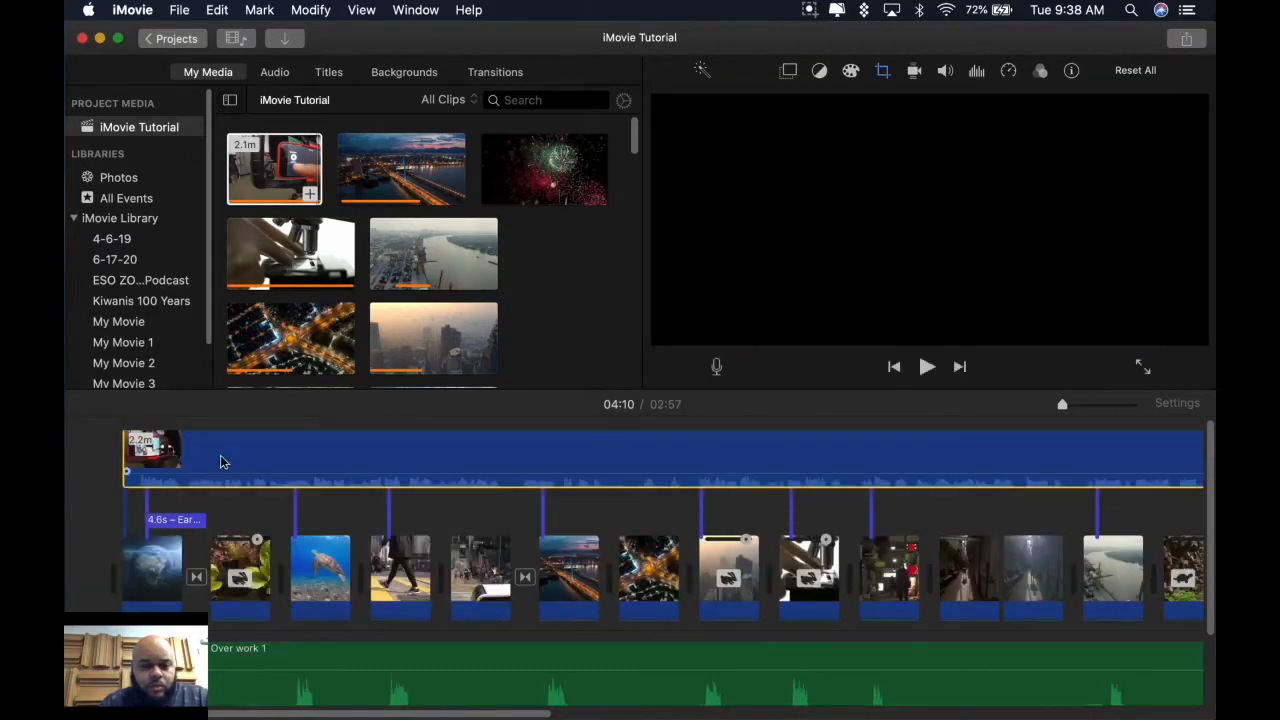
drag(206, 488, 111, 596)
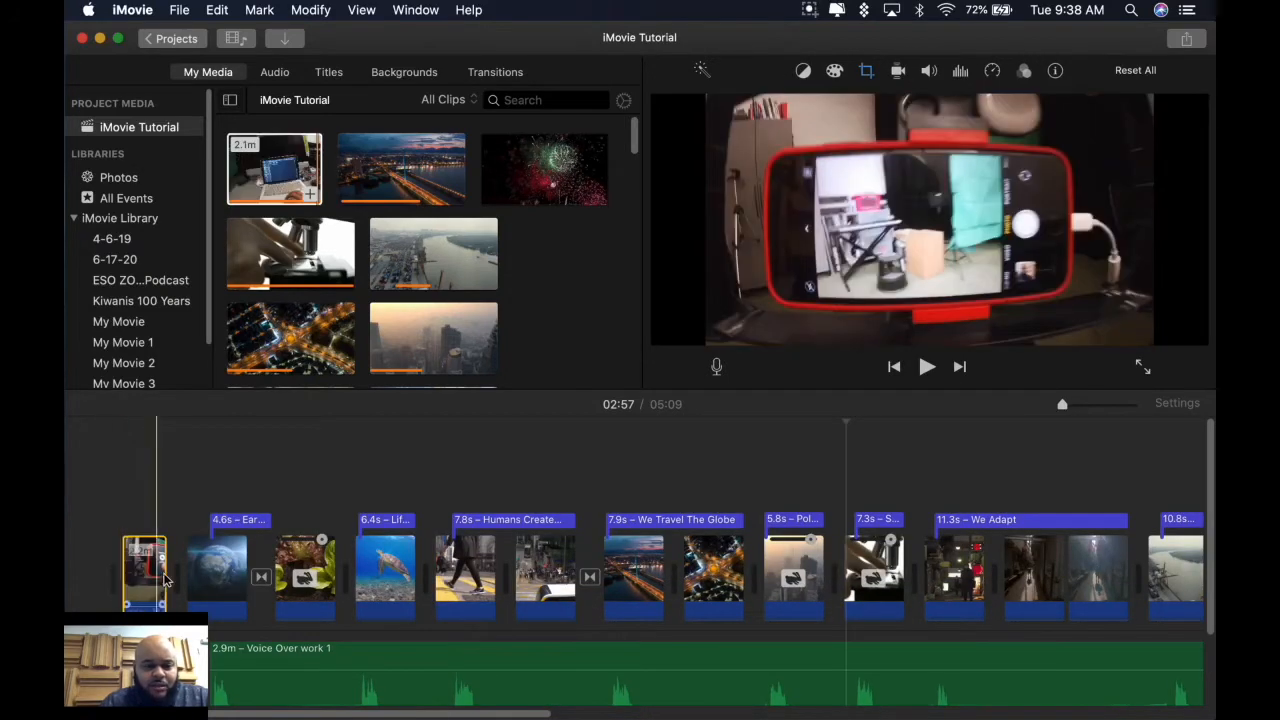
Play the first few seconds of the movie from the beginning, then stop playback
click(128, 533)
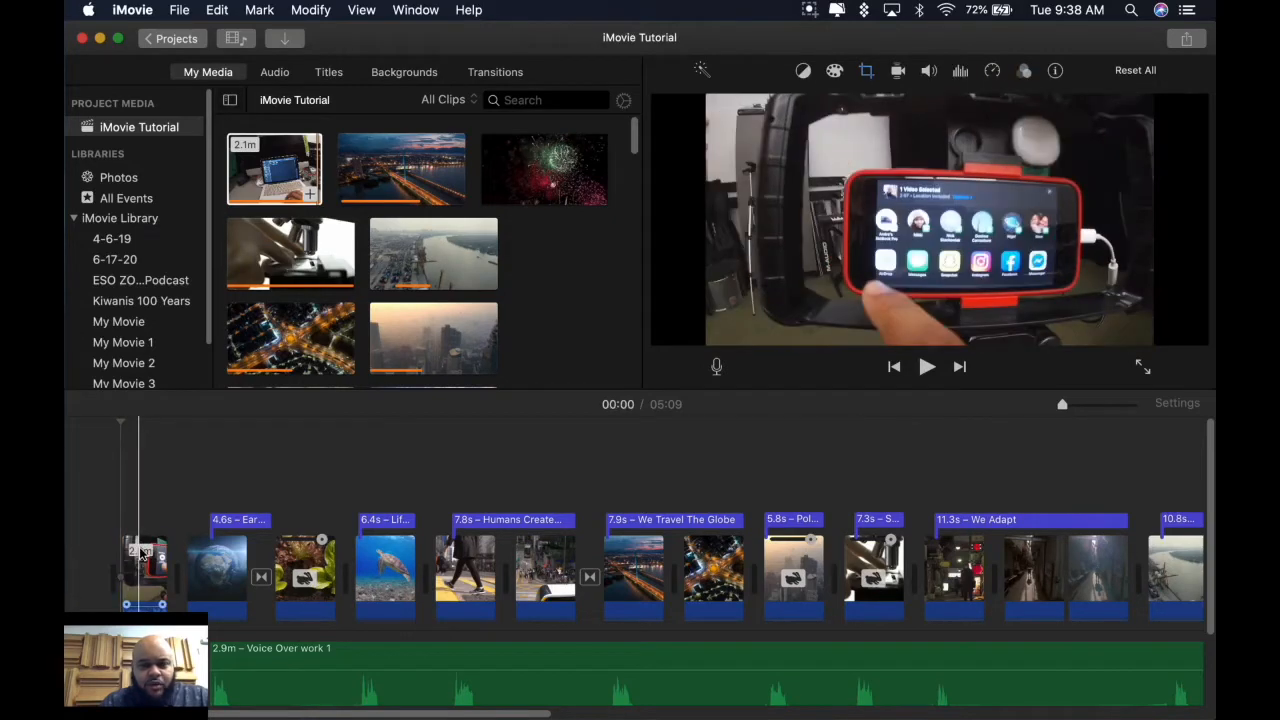
key(space)
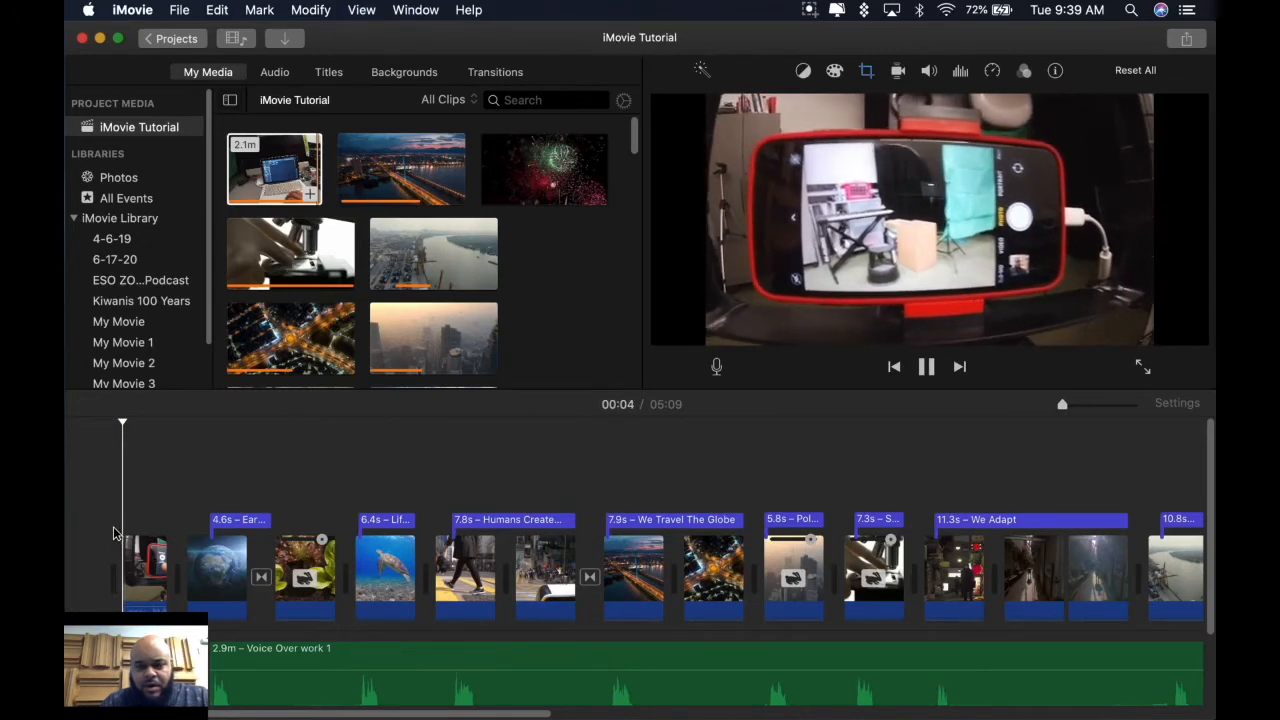
key(space)
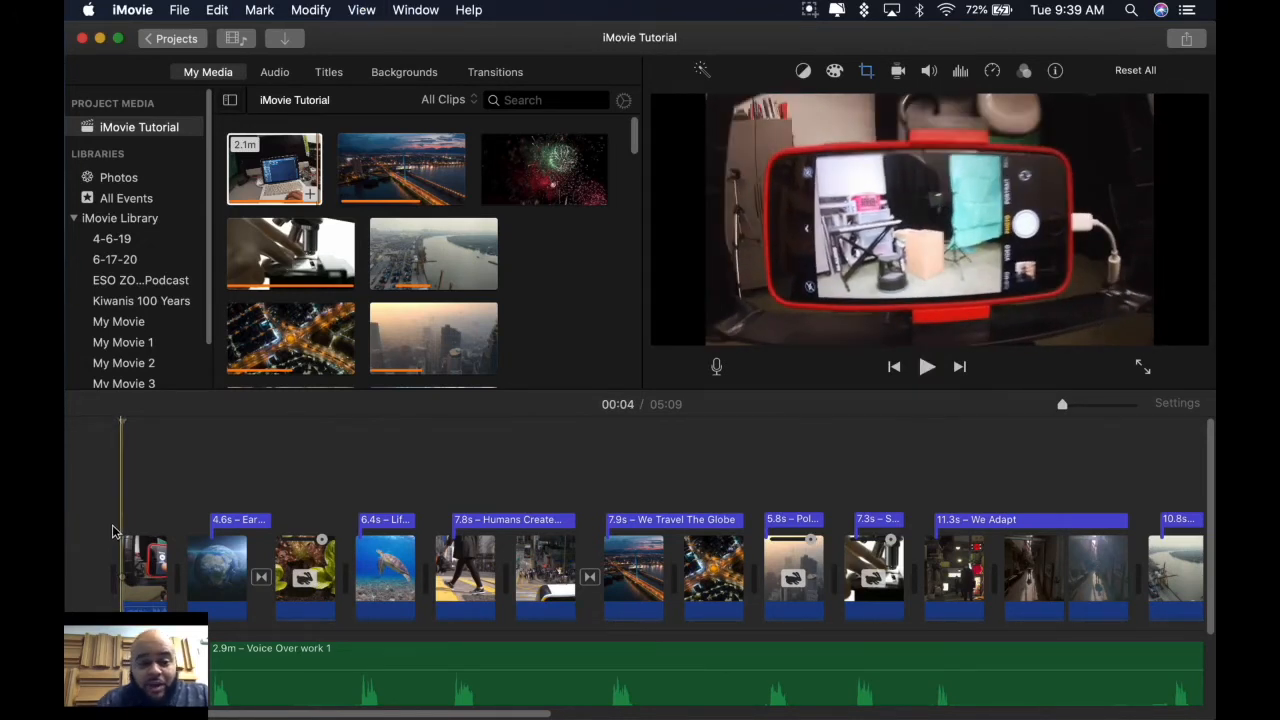
Examine the "Earth Has Its Limits" title on the timeline and the available title styles, including Expand
click(245, 522)
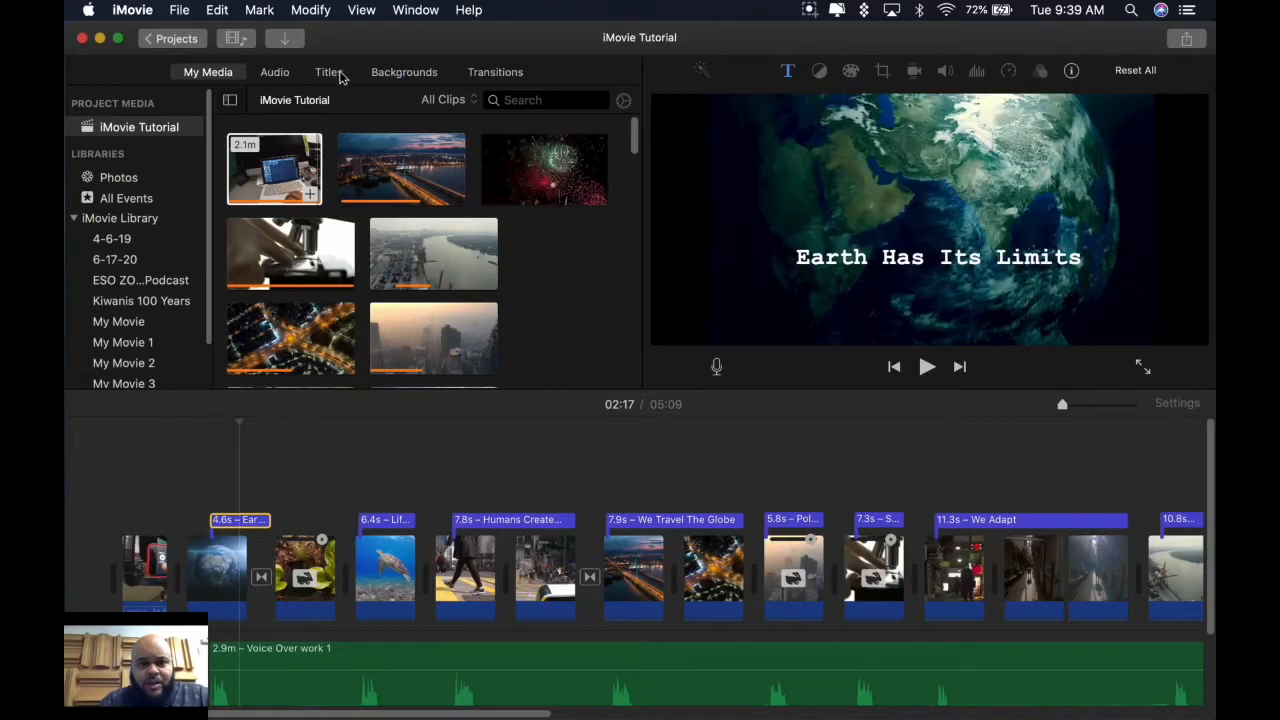
click(330, 72)
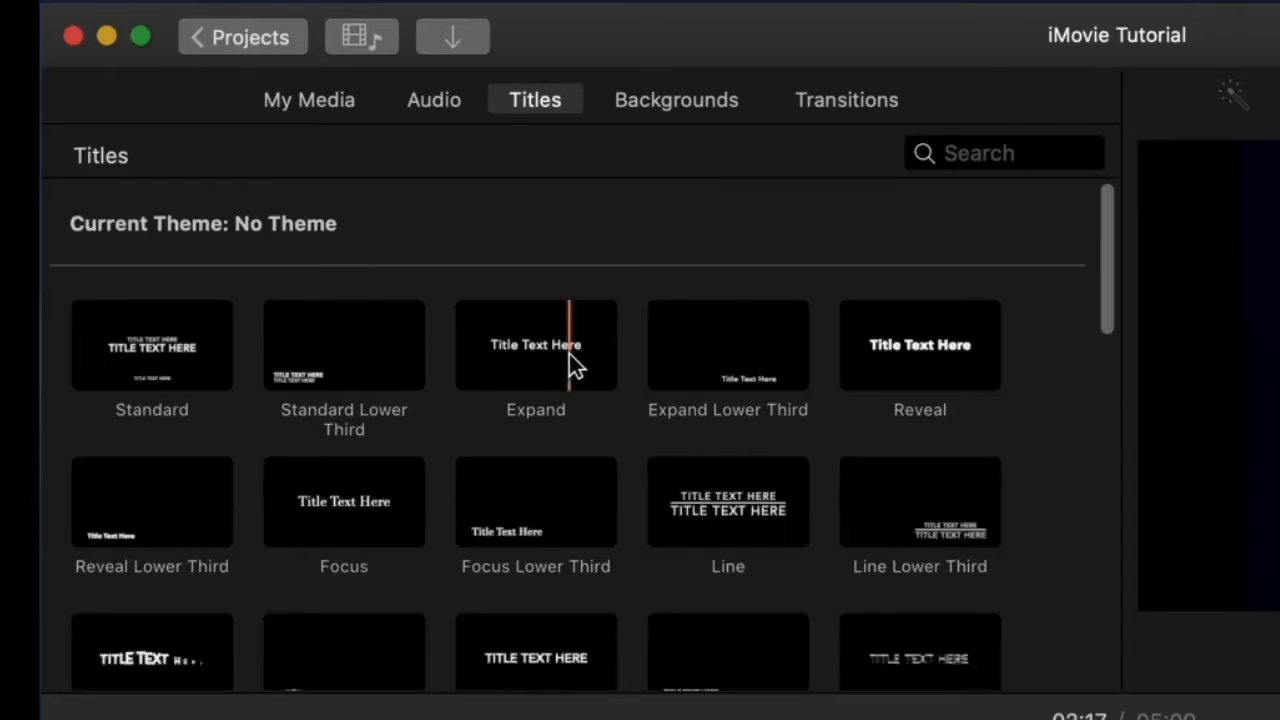
click(537, 352)
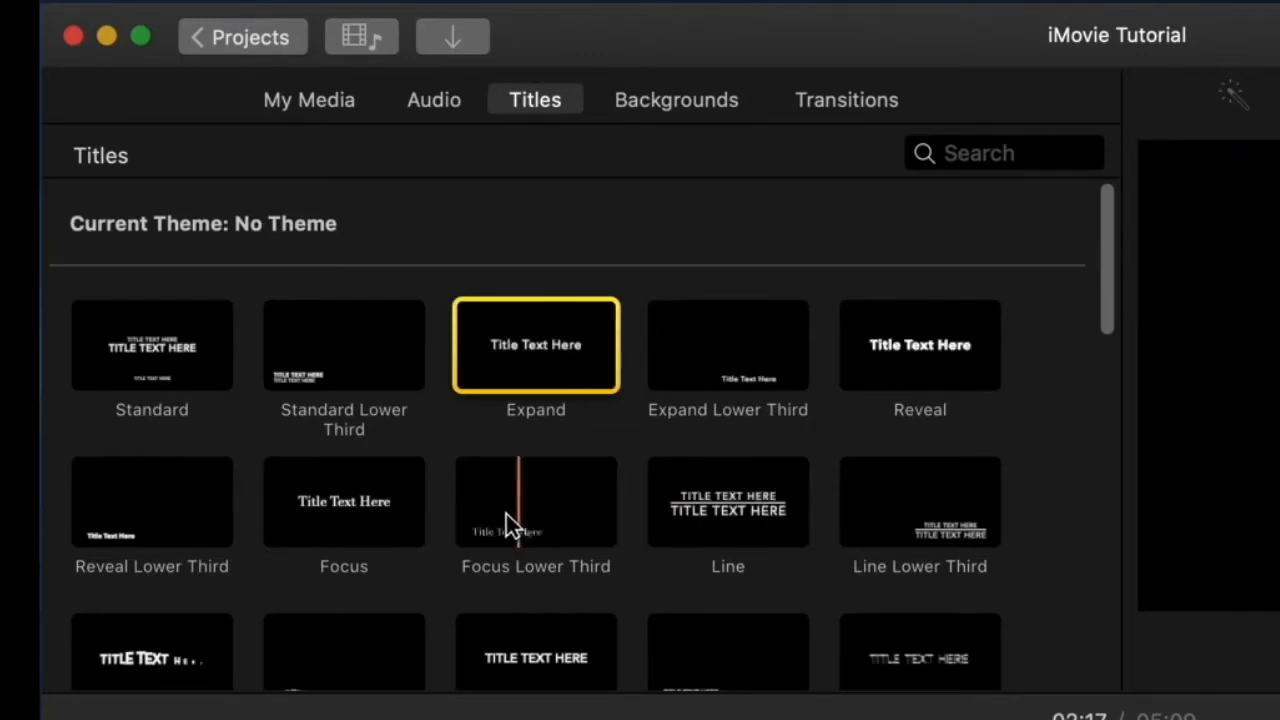
click(239, 520)
Add a Focus title above the first clip at about 00:44 in the timeline
click(138, 502)
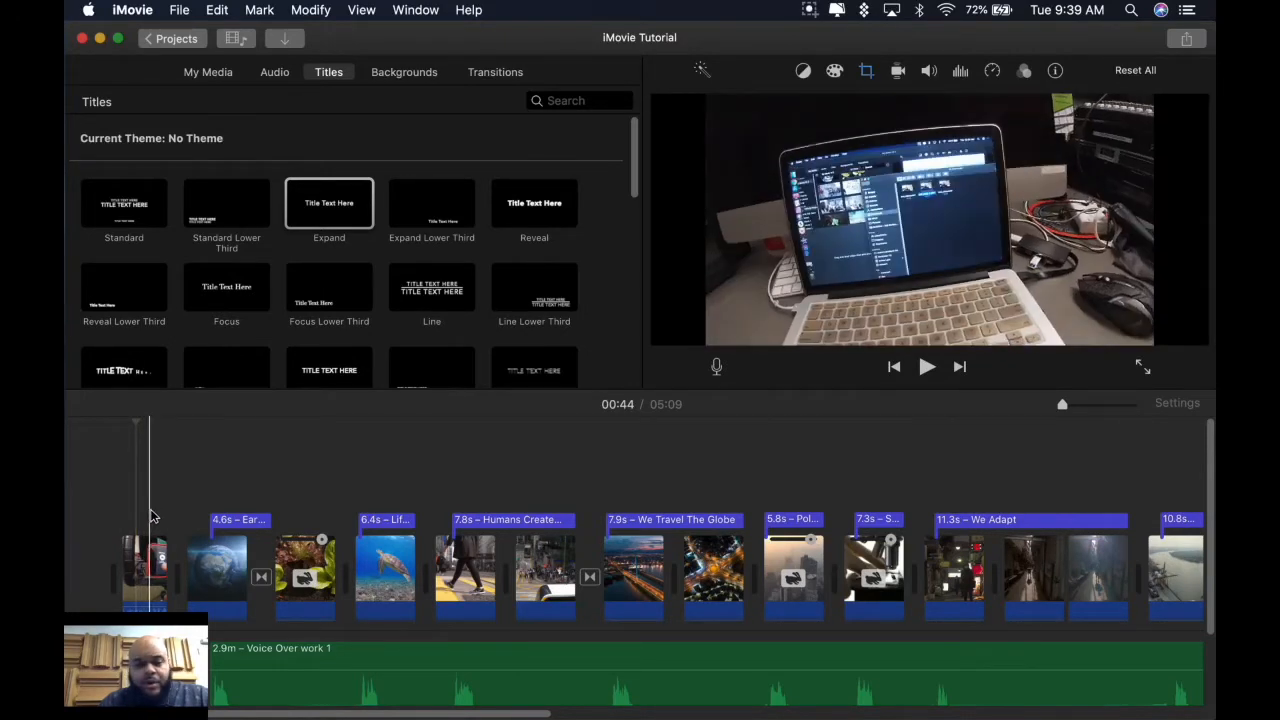
click(230, 295)
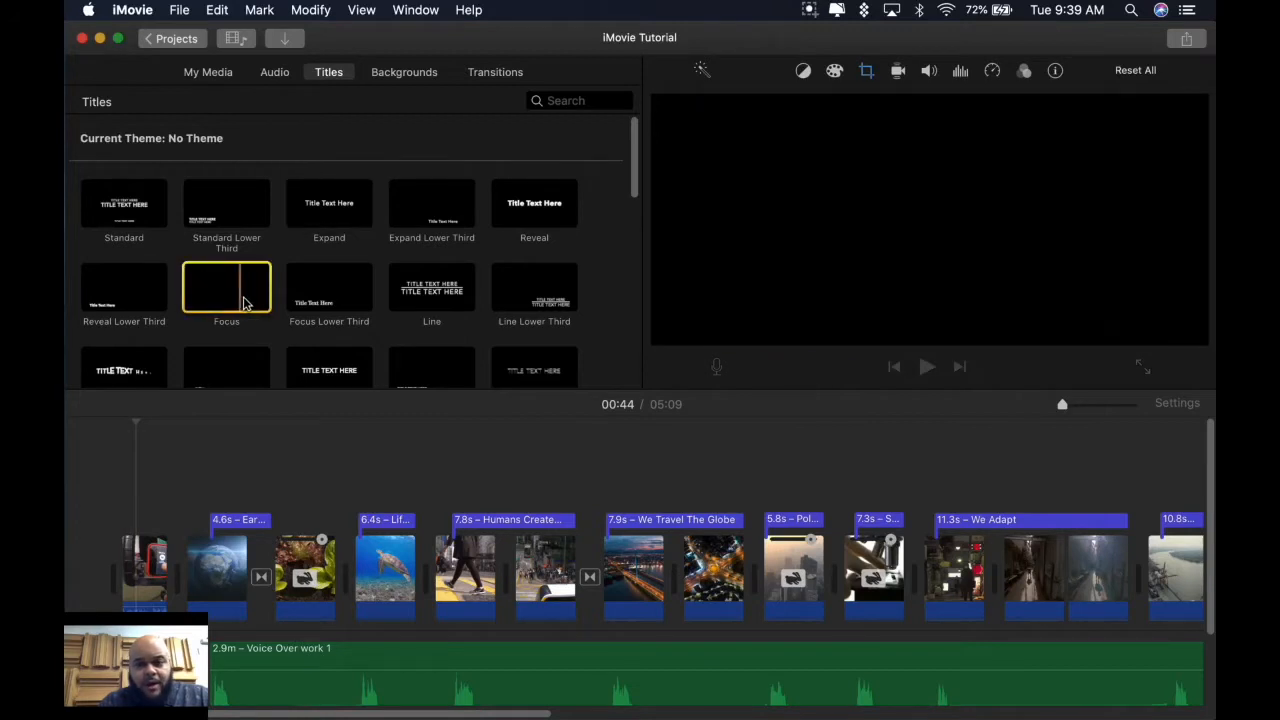
drag(226, 297, 137, 493)
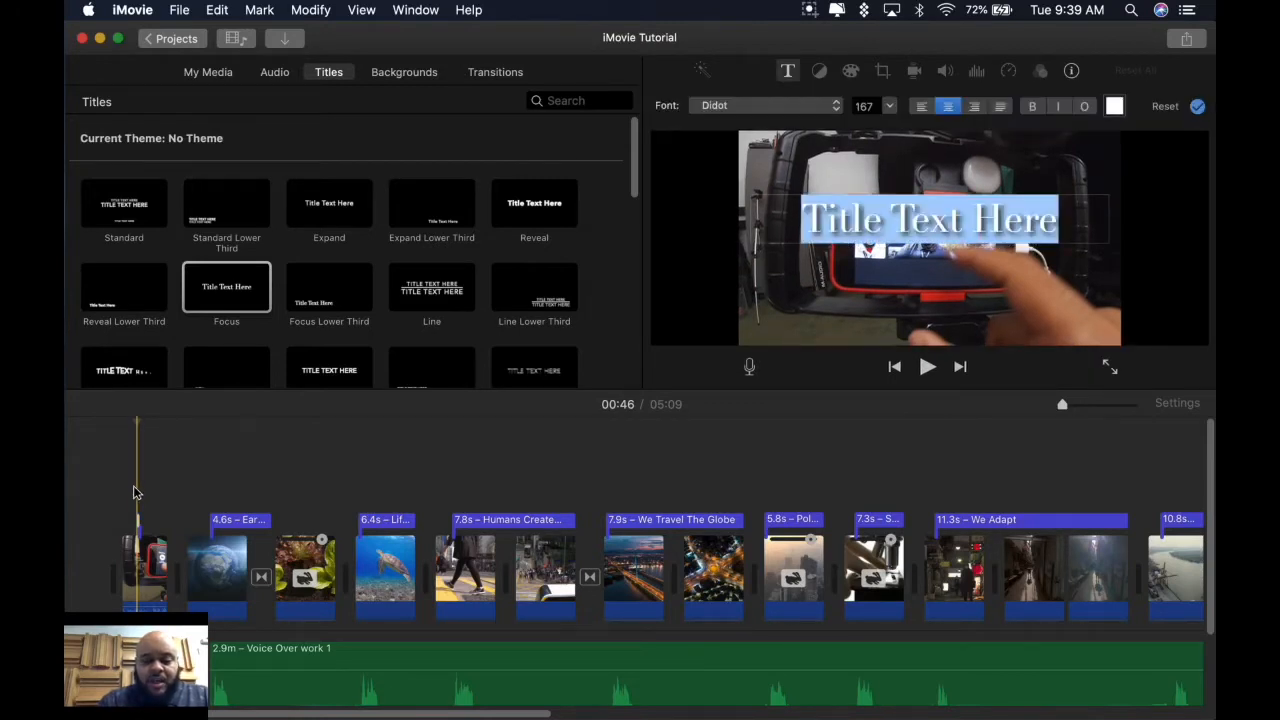
Extend the new Focus title above the phone-and-laptop clip to a duration of 15.7 seconds
key(super+equal)
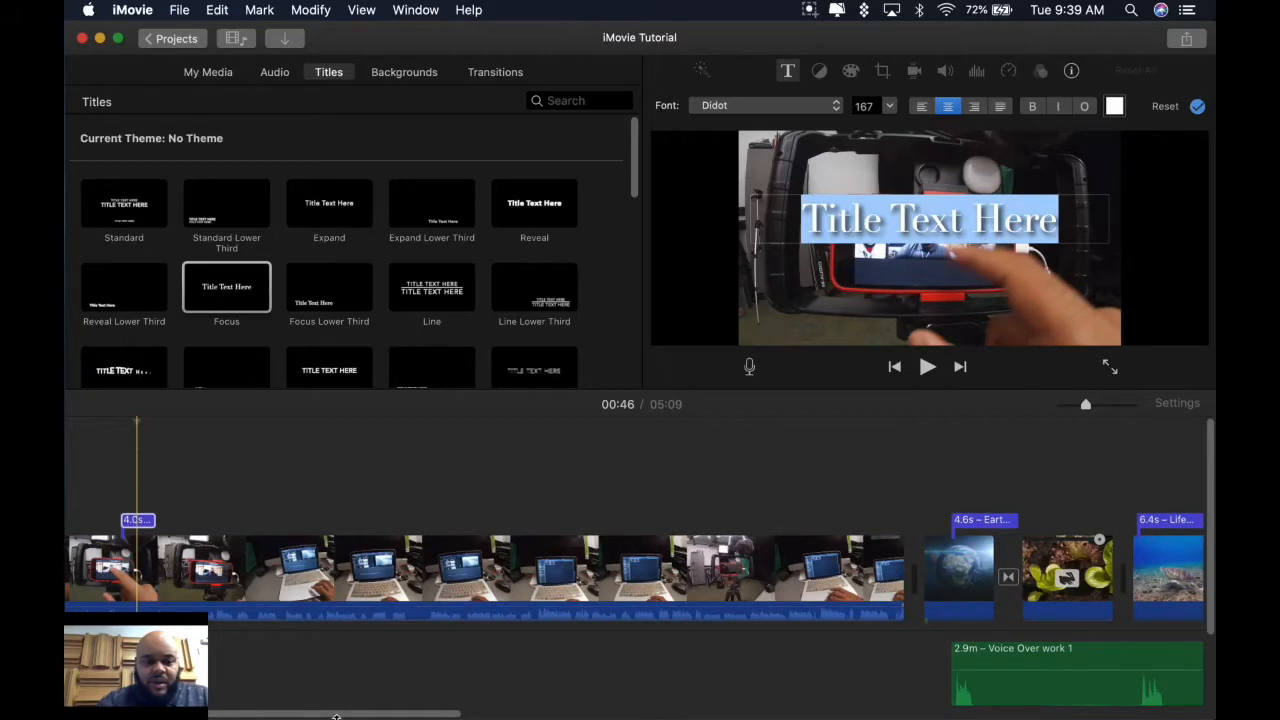
click(143, 527)
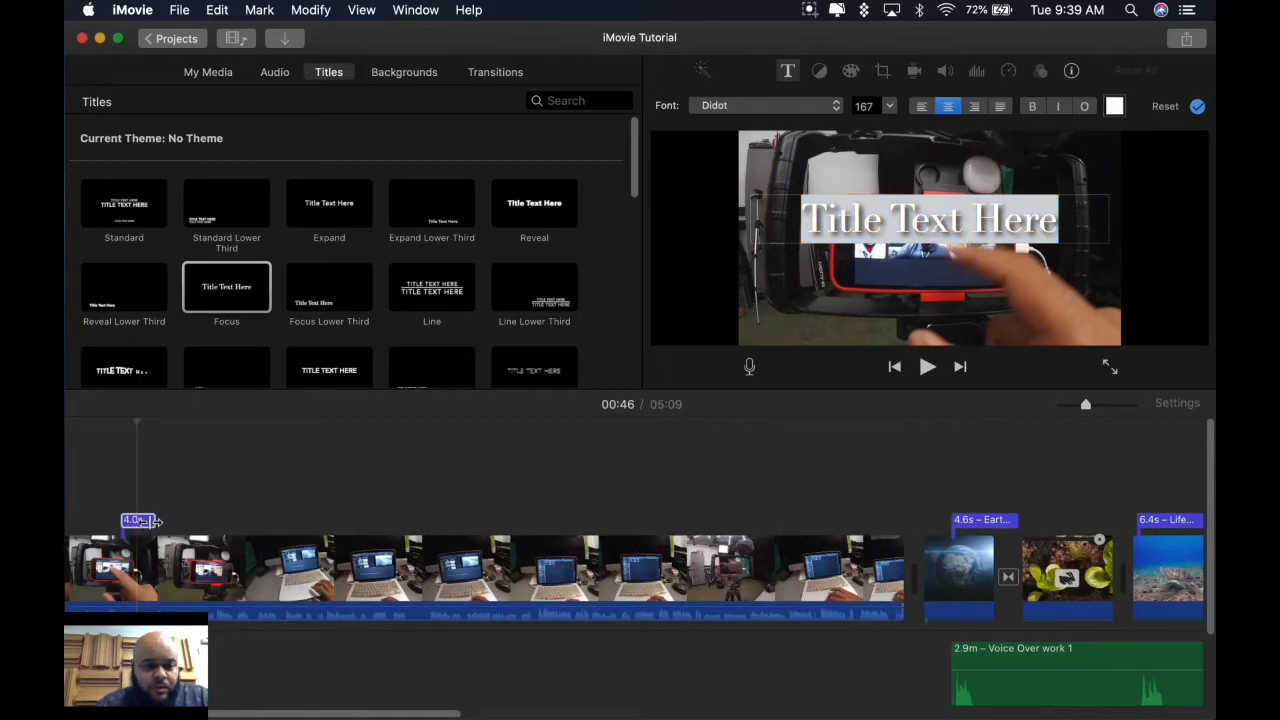
drag(147, 522, 261, 519)
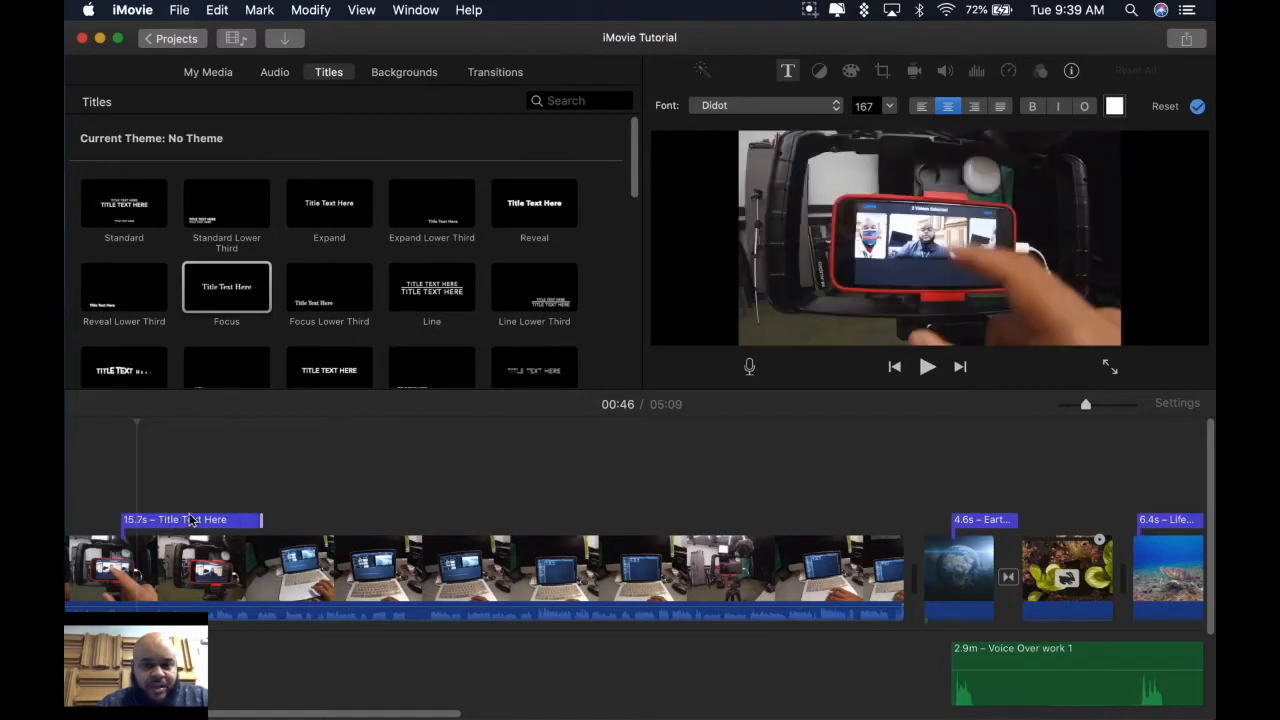
Replace the placeholder text of the 15.7-second Focus title with "Phone Footage"
click(190, 520)
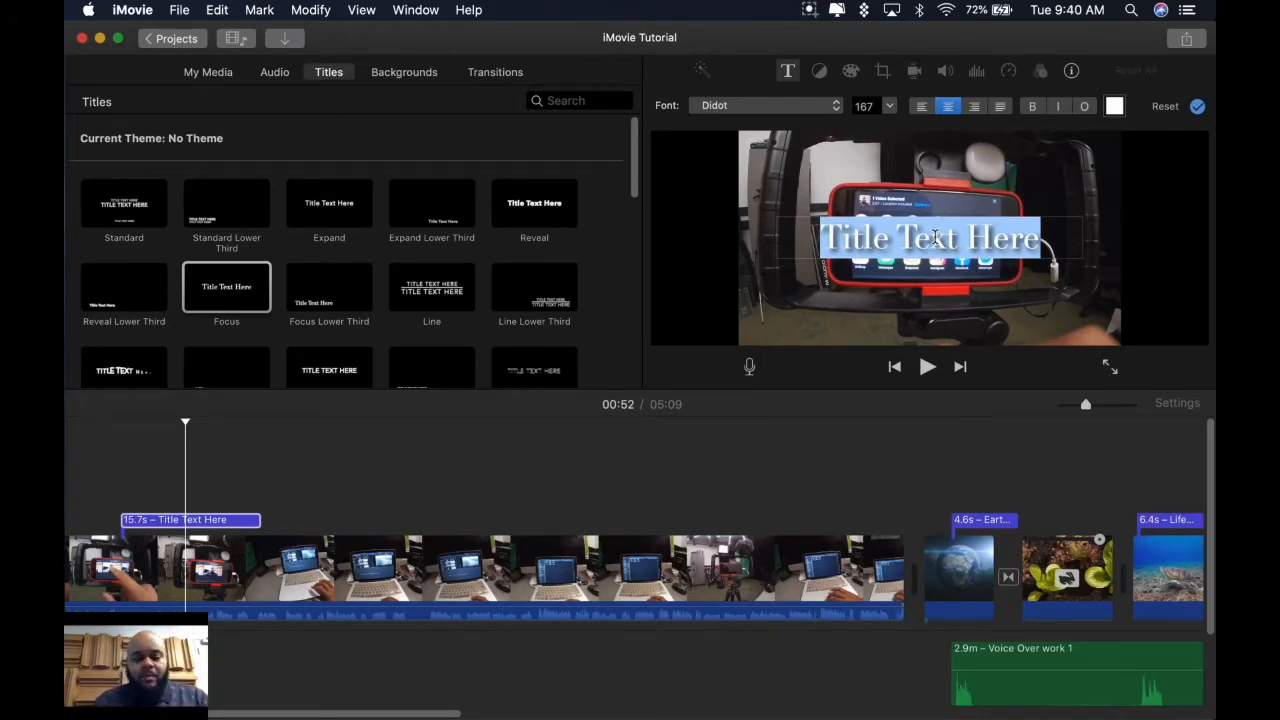
text(Phn)
key(BackSpace)
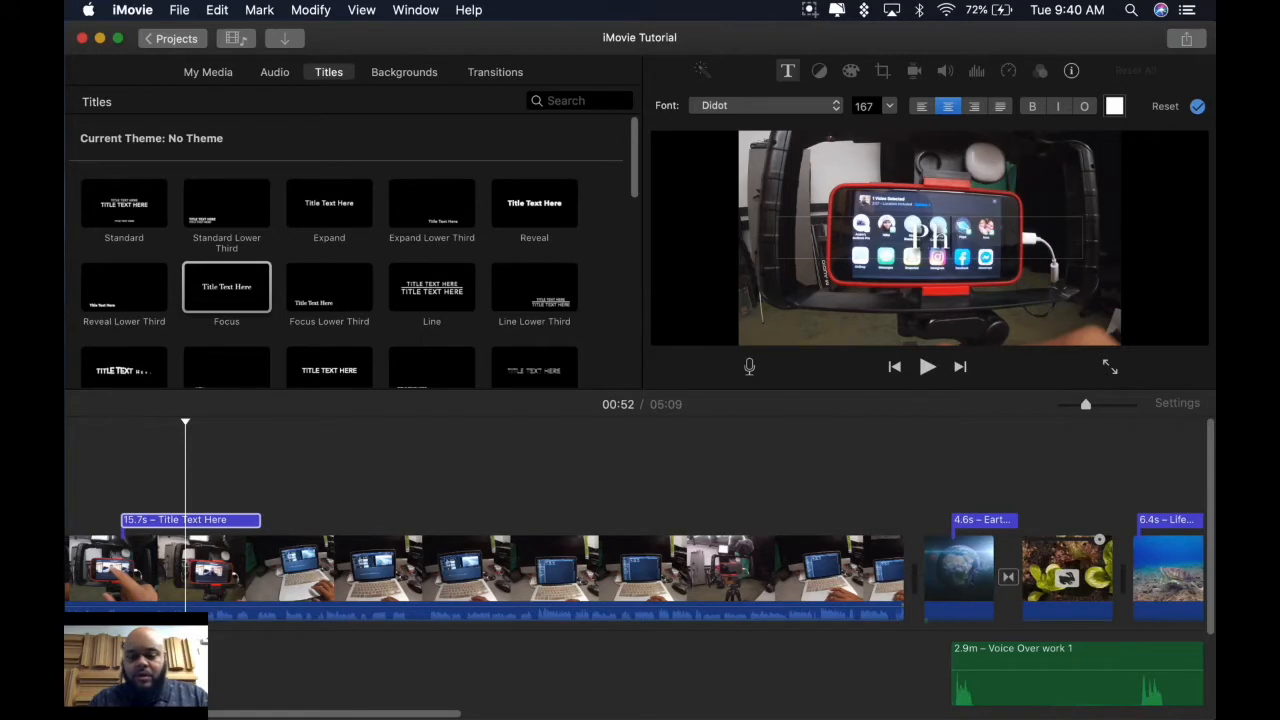
text(one)
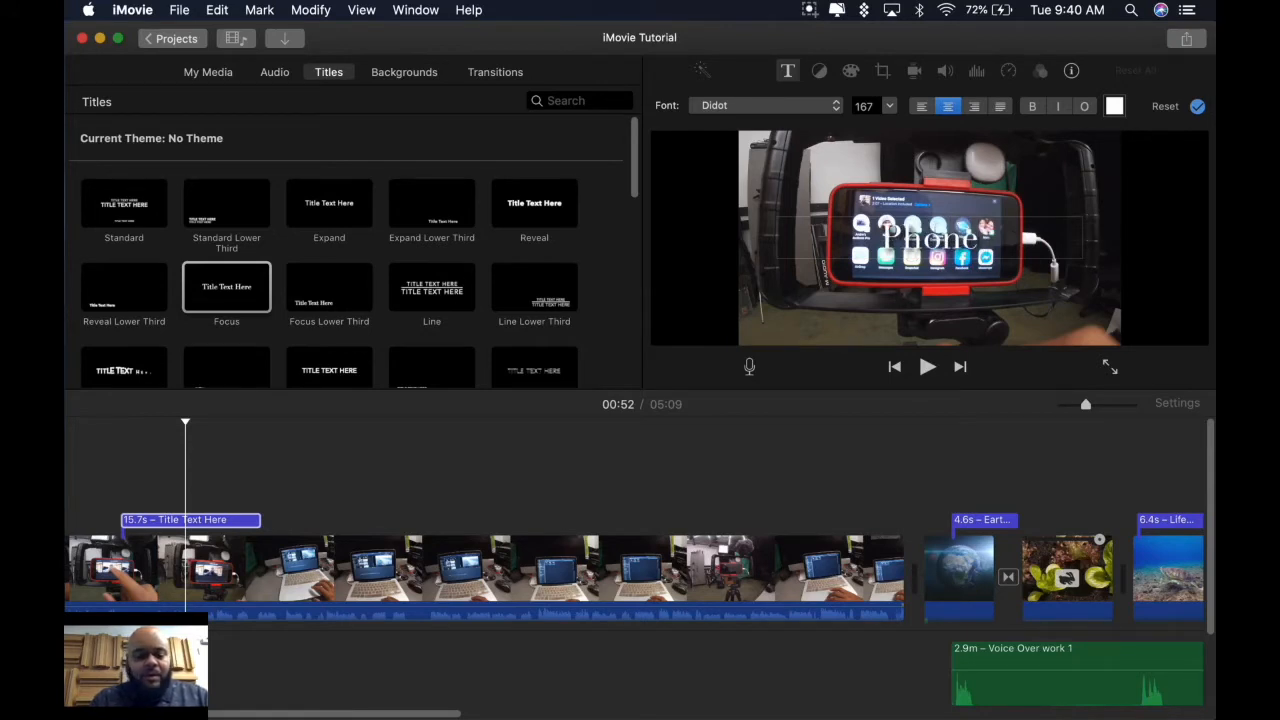
text( Footage)
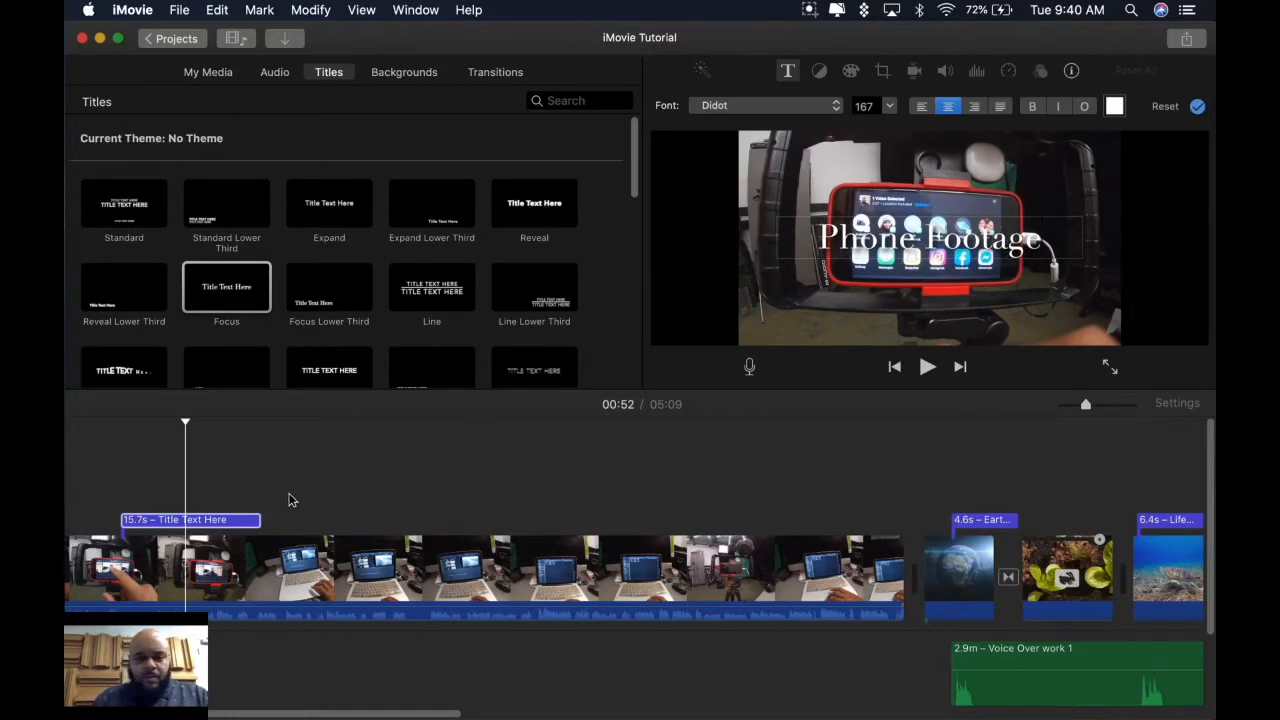
click(243, 494)
click(205, 512)
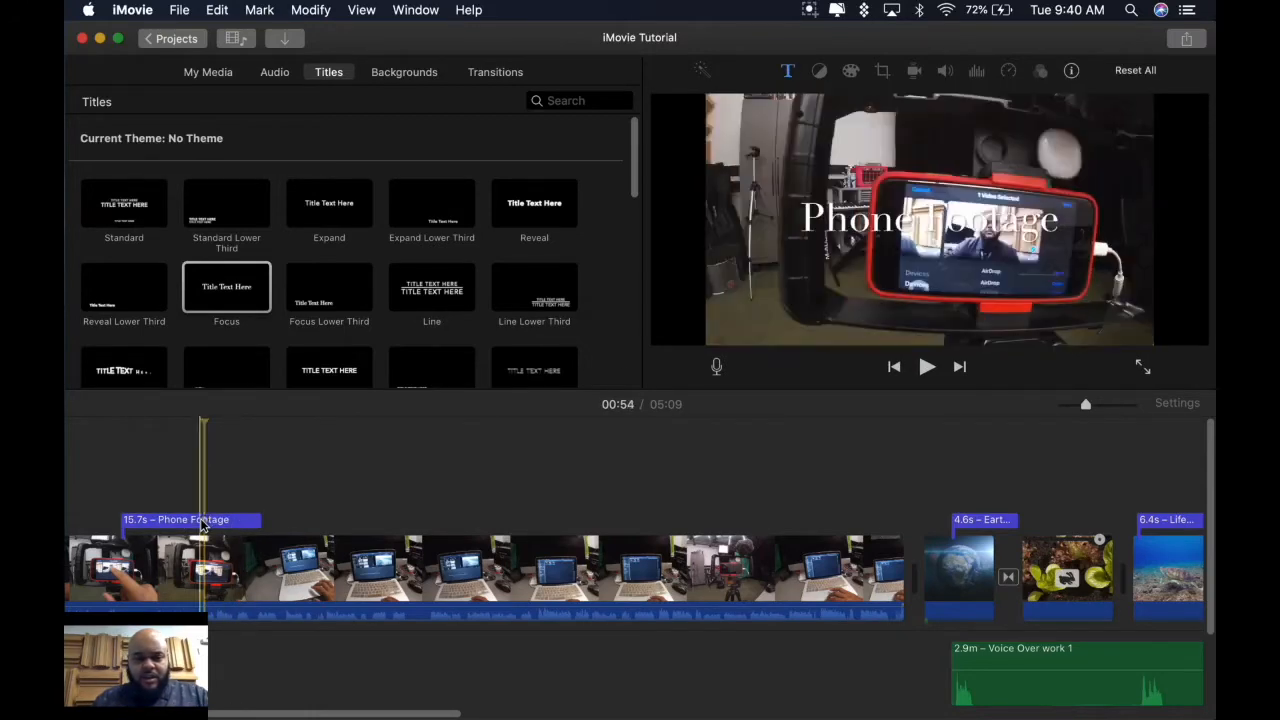
Play the movie from about 00:43, just before the Phone Footage title, and stop at about 00:49
click(105, 500)
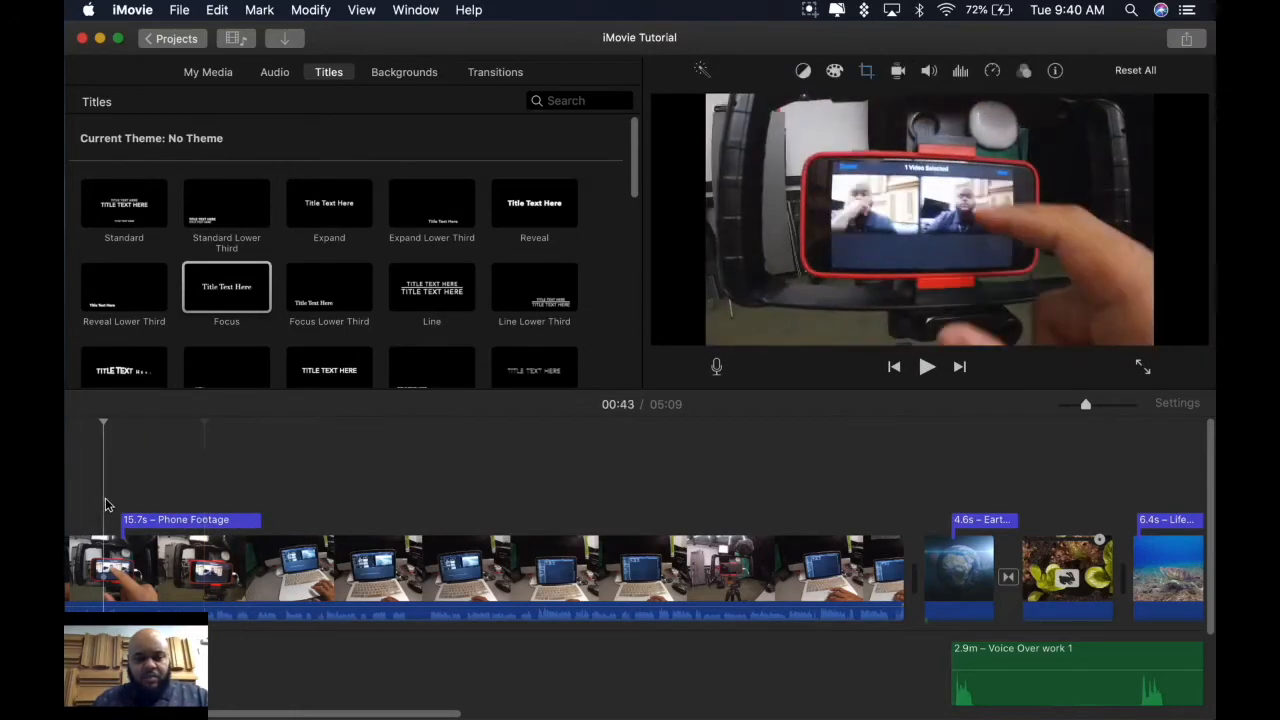
key(space)
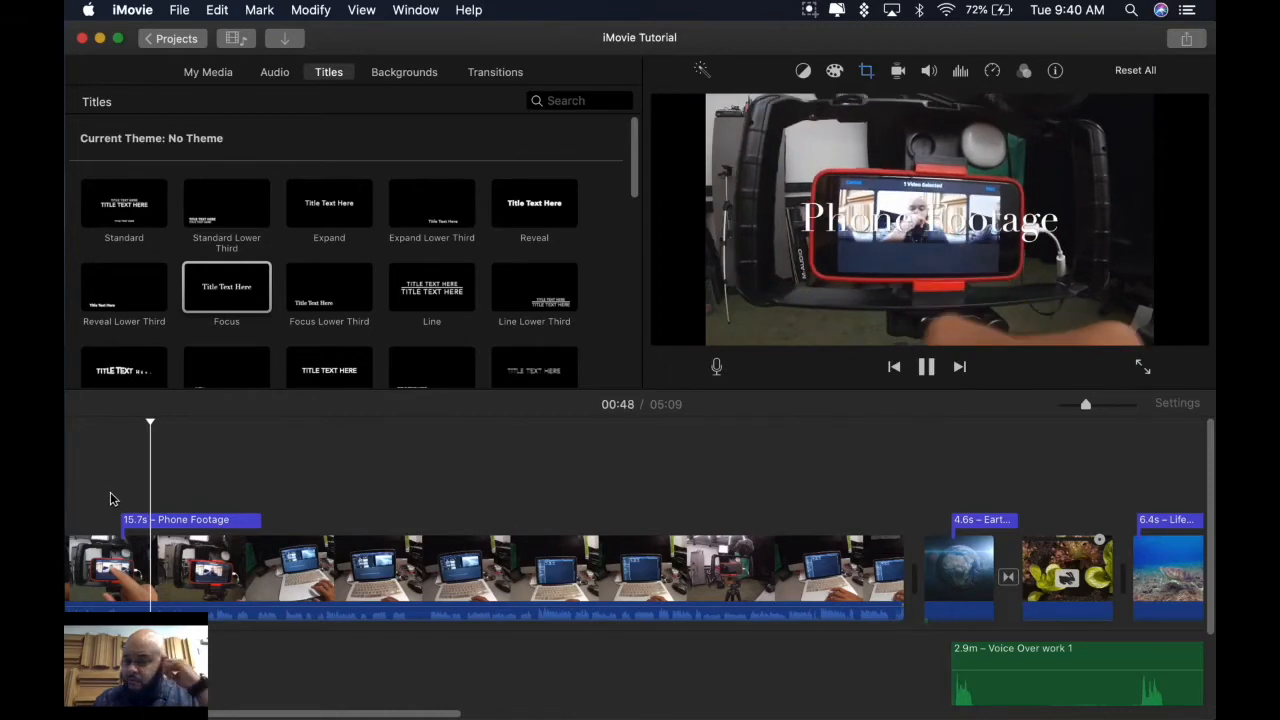
key(space)
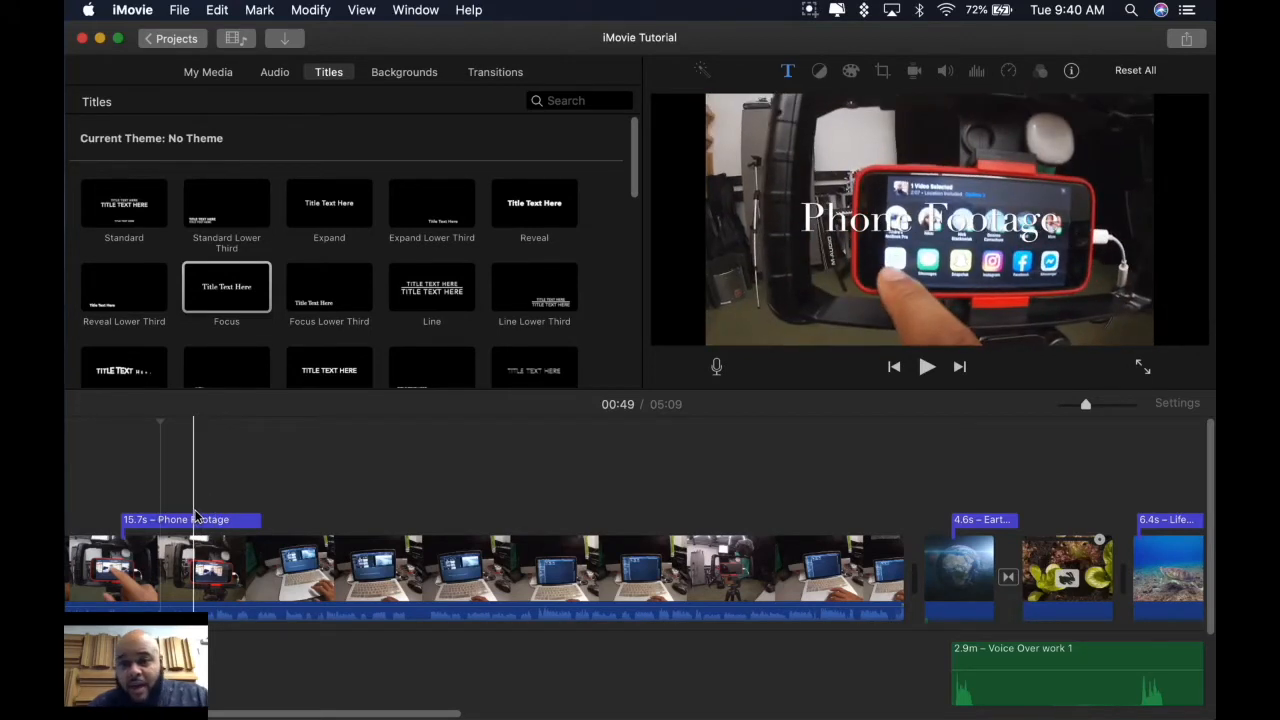
Try yellow on the Phone Footage title text, settle on red and close the color picker
click(195, 519)
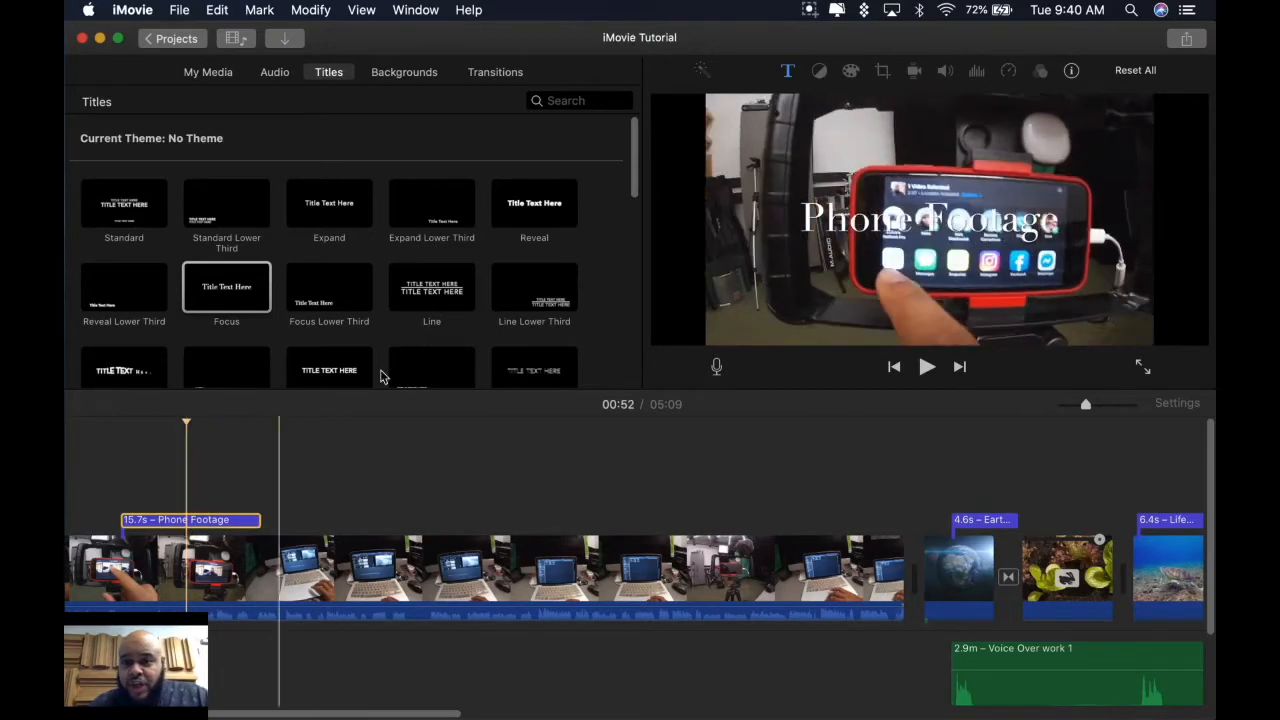
double_click(938, 228)
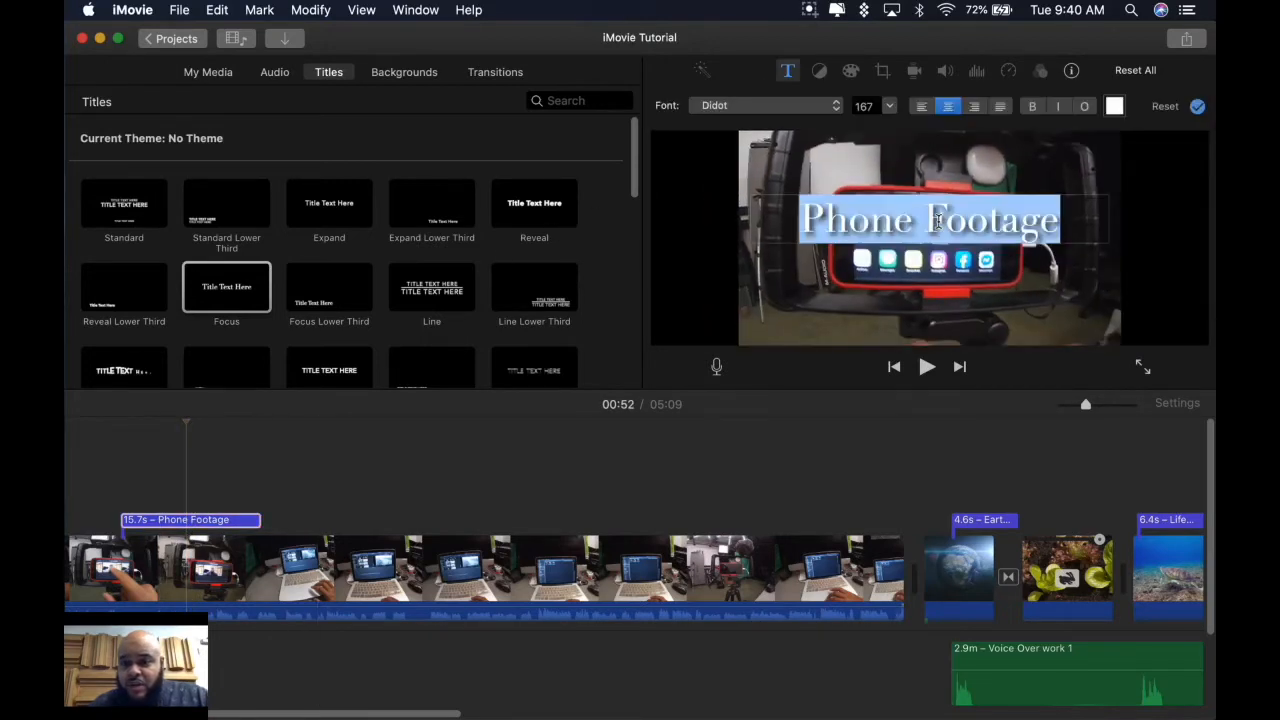
click(1115, 108)
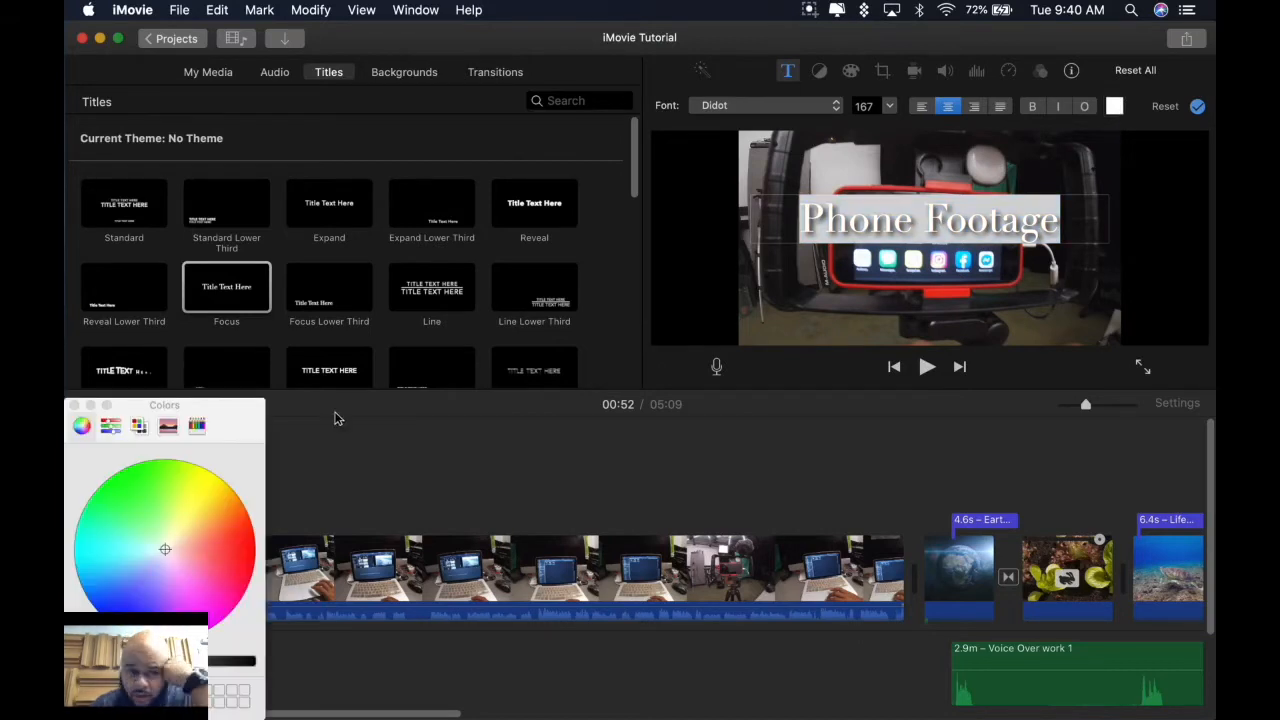
click(204, 490)
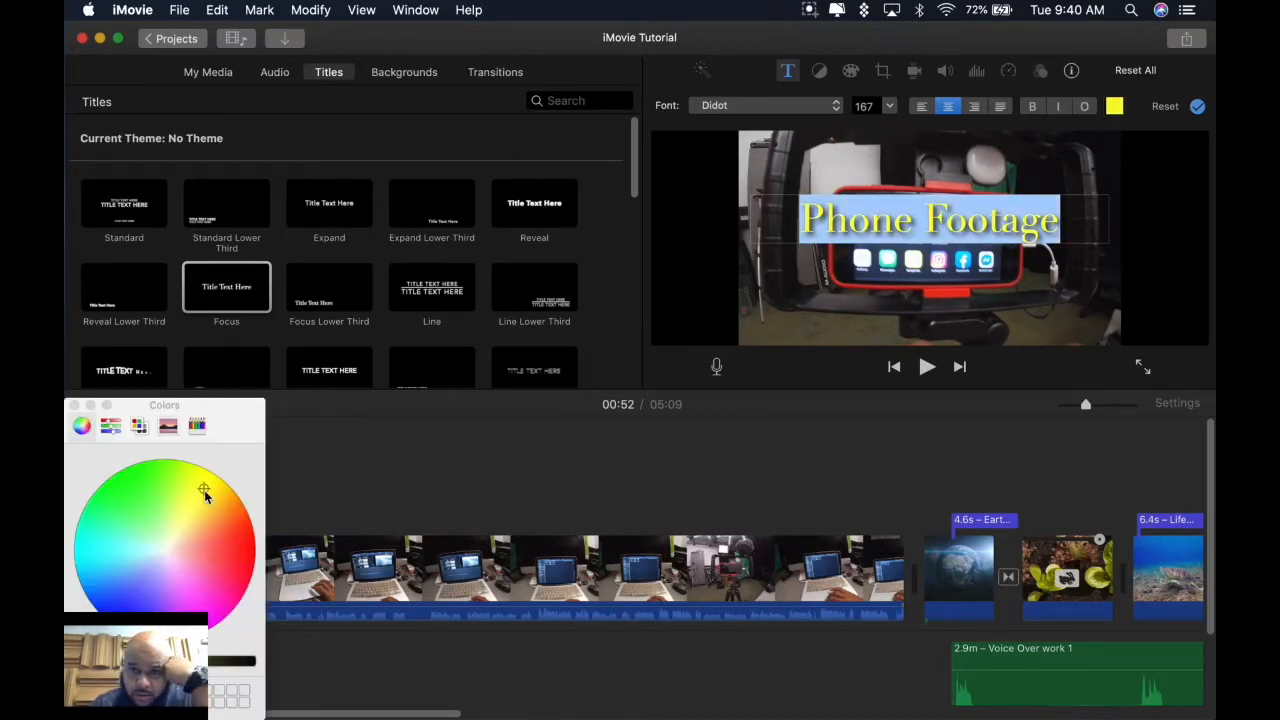
click(221, 544)
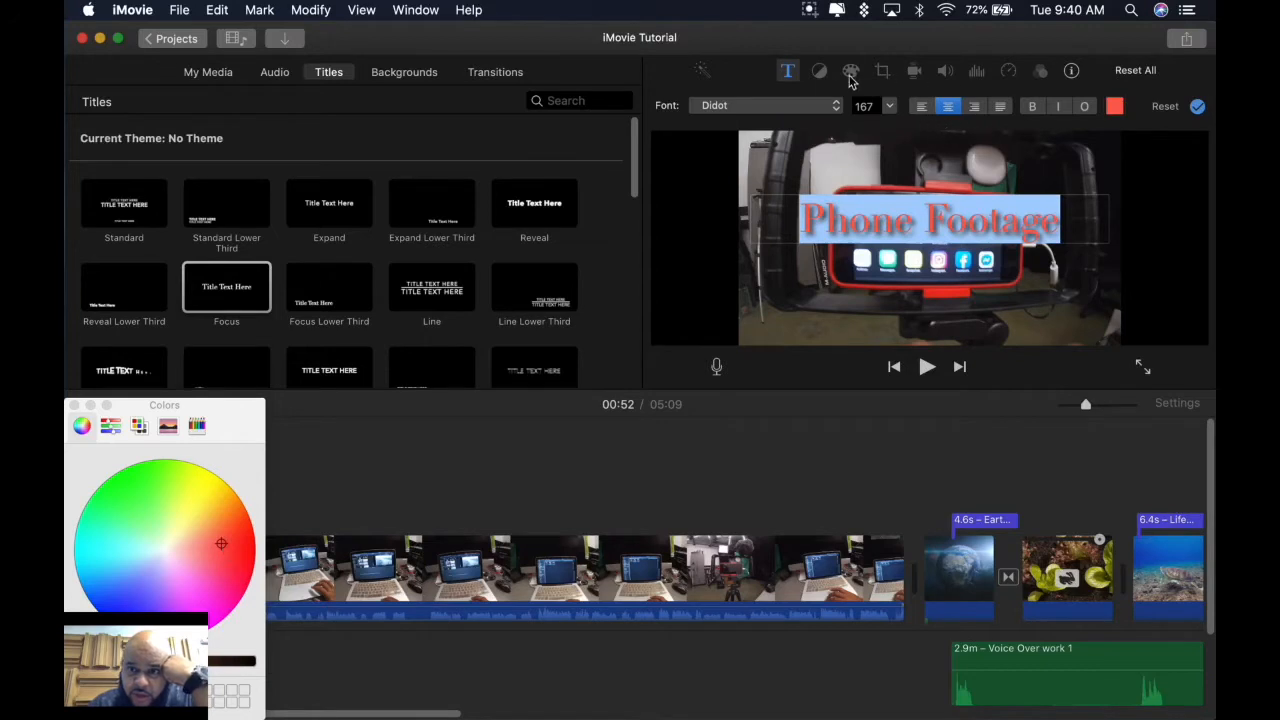
click(74, 405)
click(170, 545)
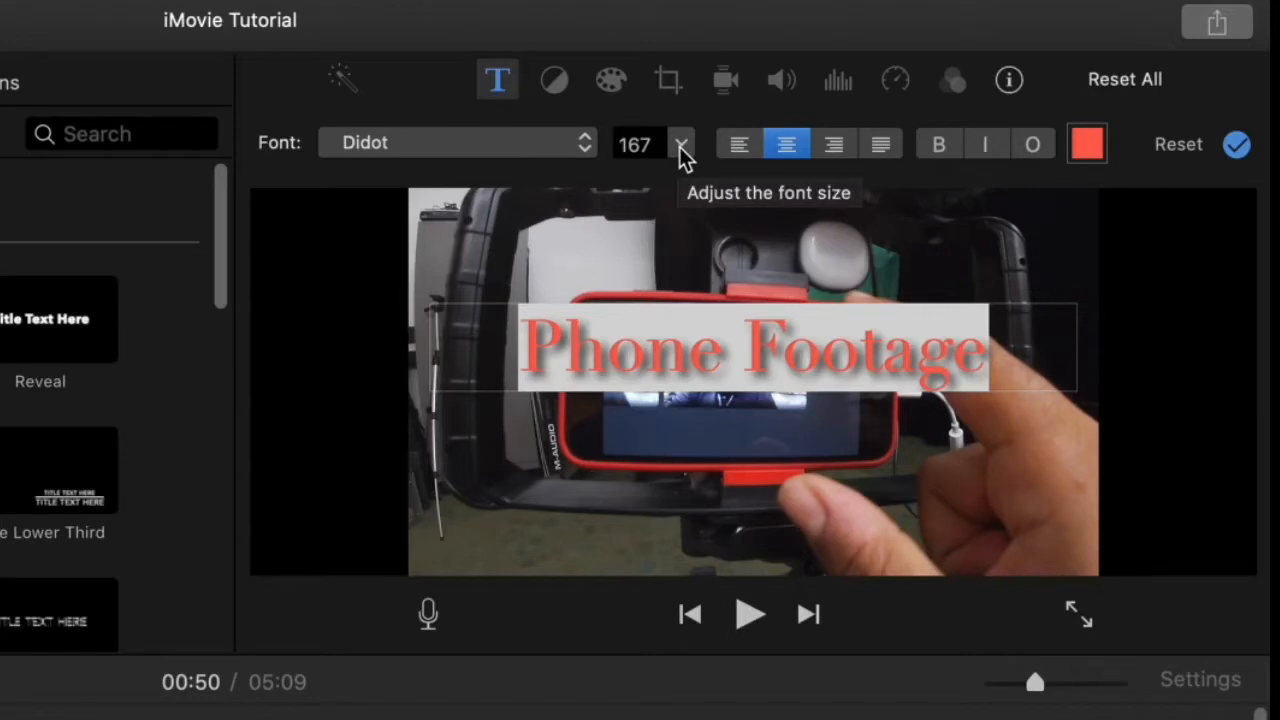
Try left, right and no alignment on the Phone Footage title text and return it to centered
click(739, 148)
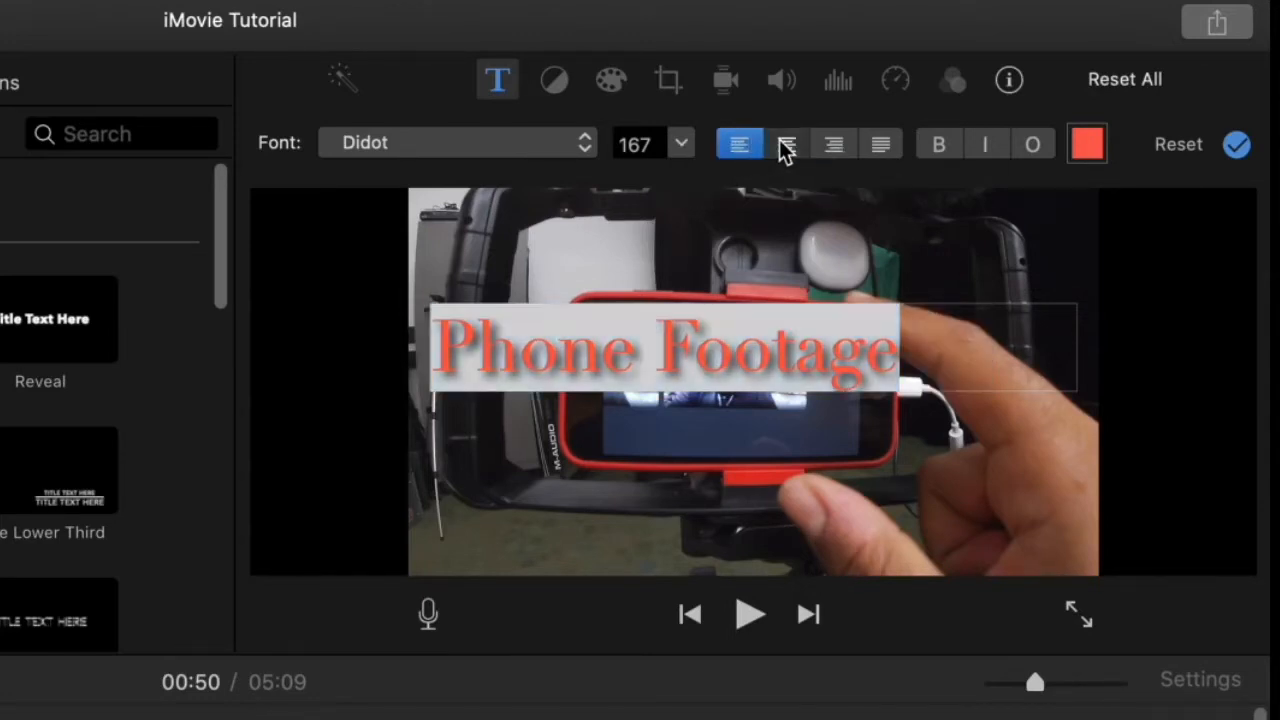
click(786, 148)
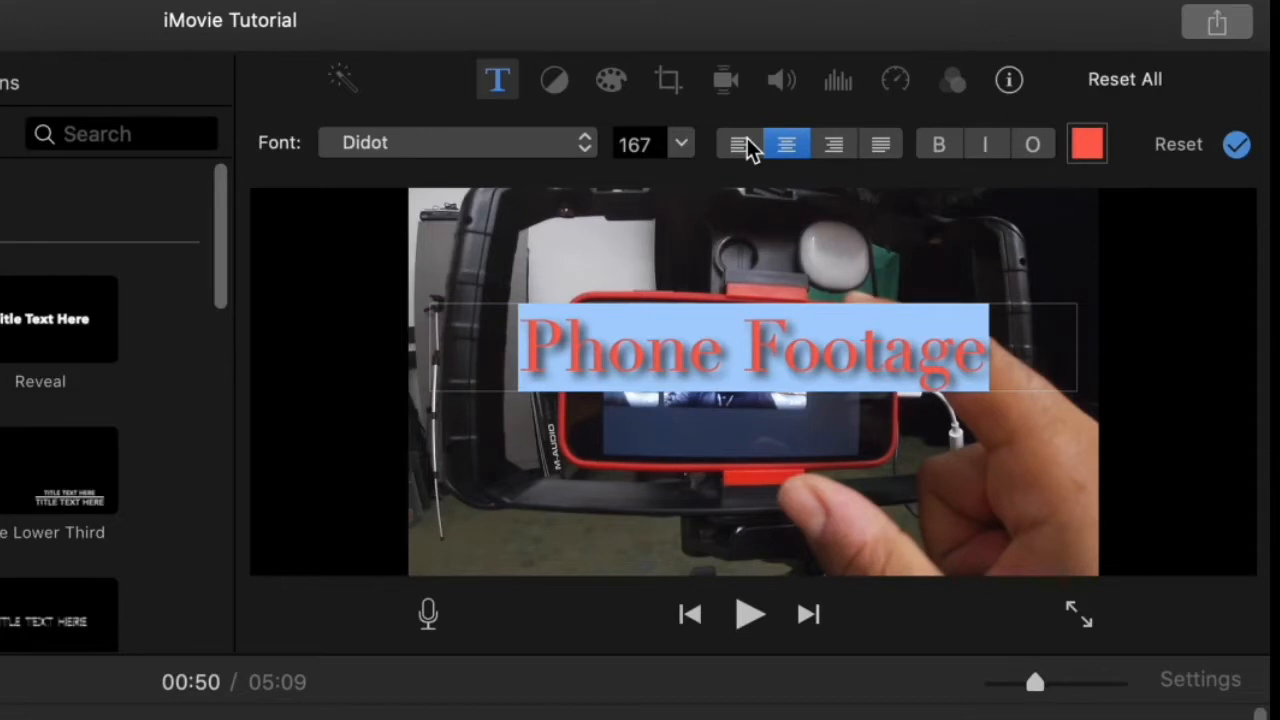
click(840, 145)
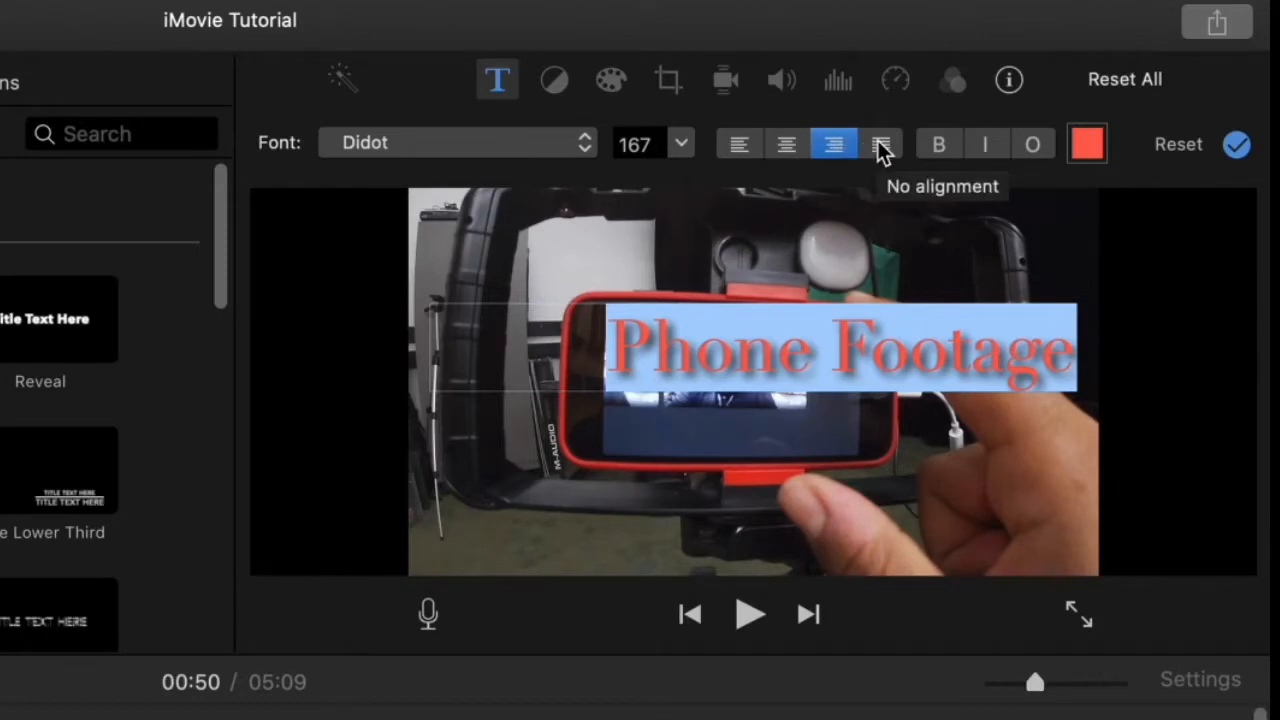
click(881, 148)
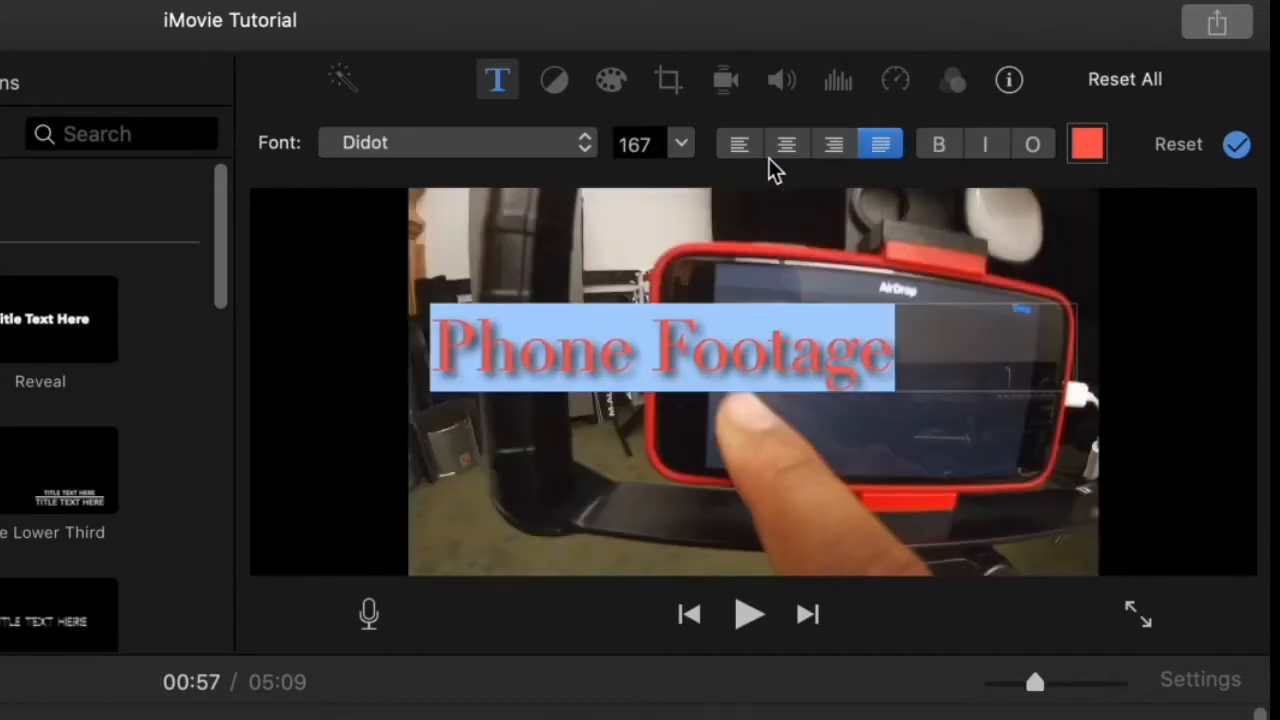
click(784, 148)
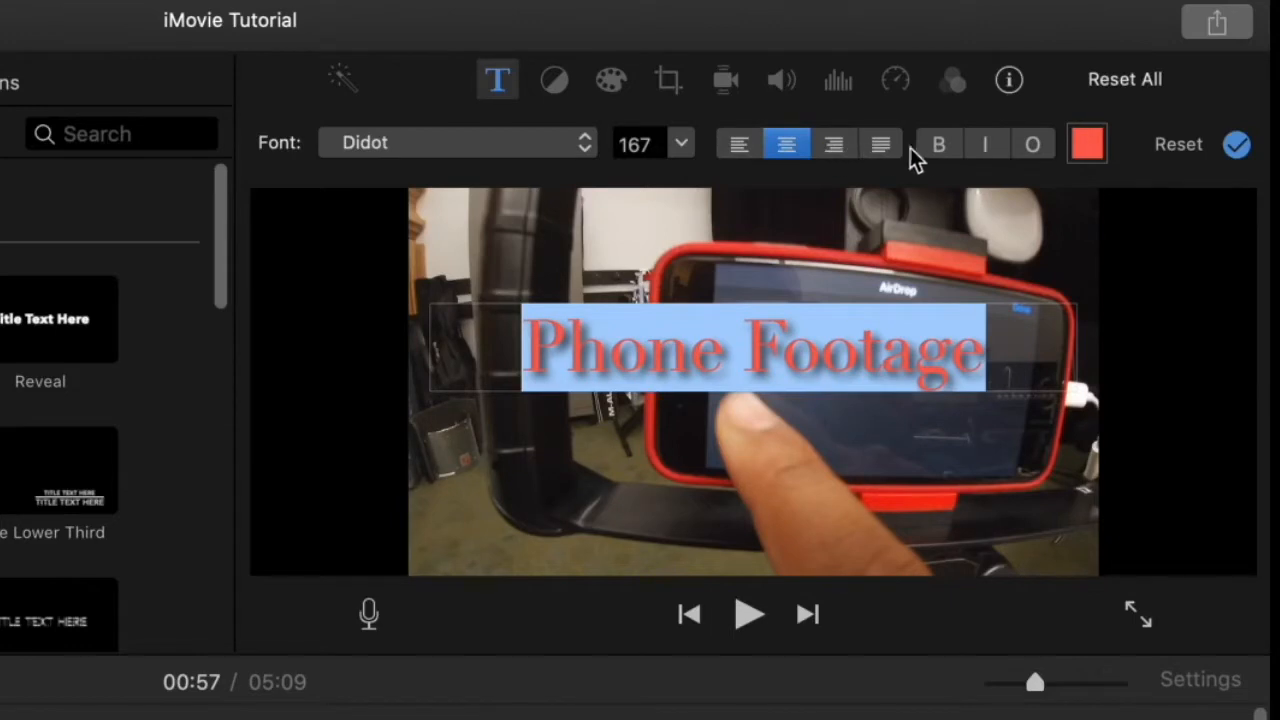
Apply bold, italic and outline styling to the Phone Footage title text
click(939, 147)
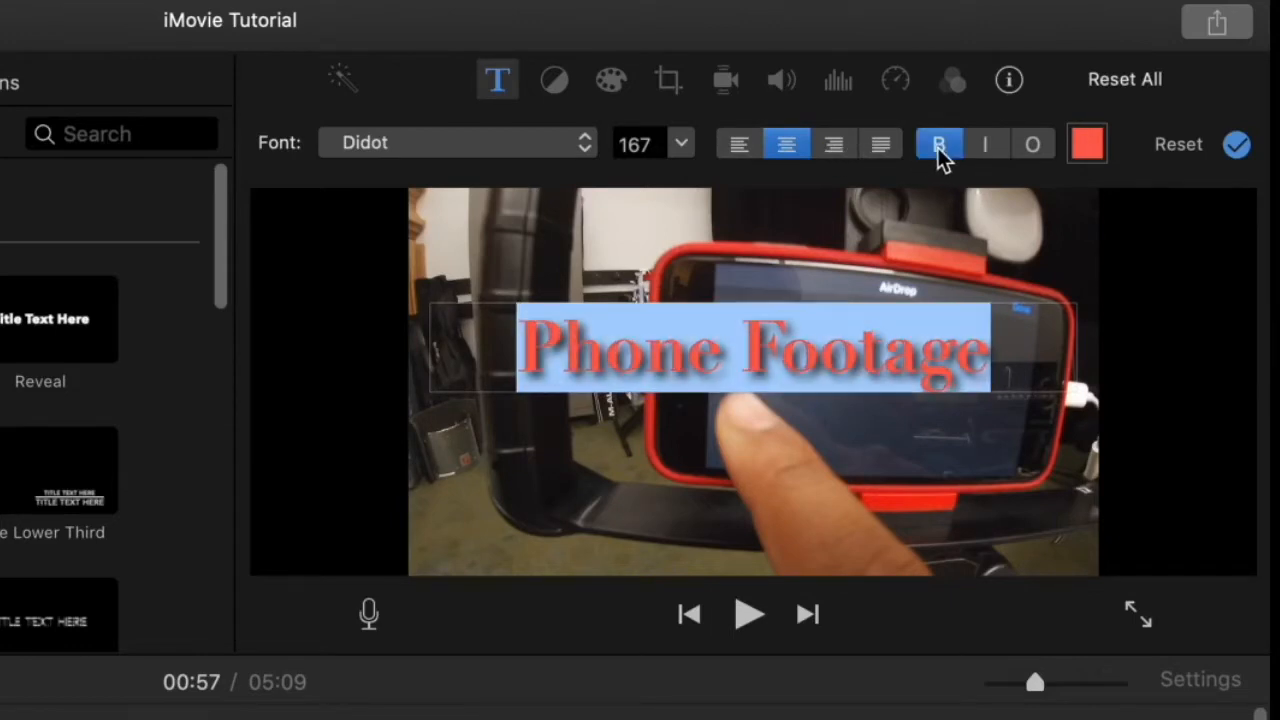
click(987, 144)
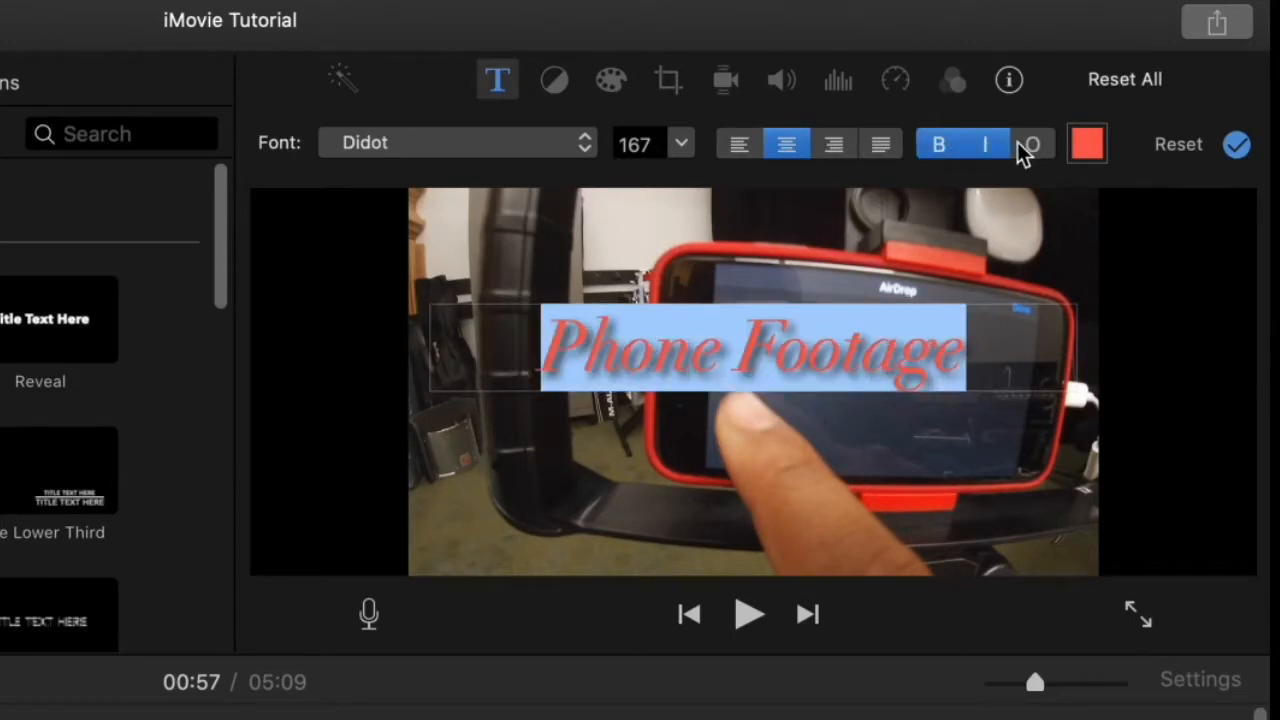
click(1030, 147)
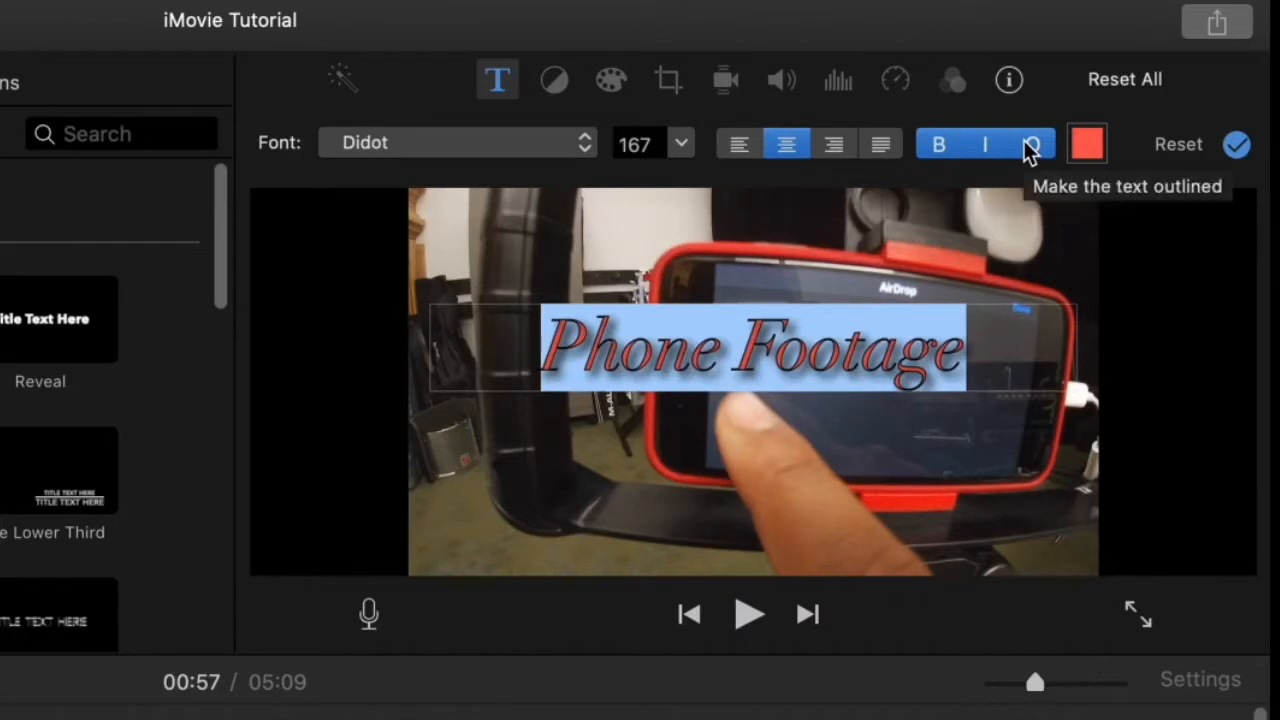
Remove the outline and italic styling from the Phone Footage title, keep it bold and color the text yellow-green
click(1030, 147)
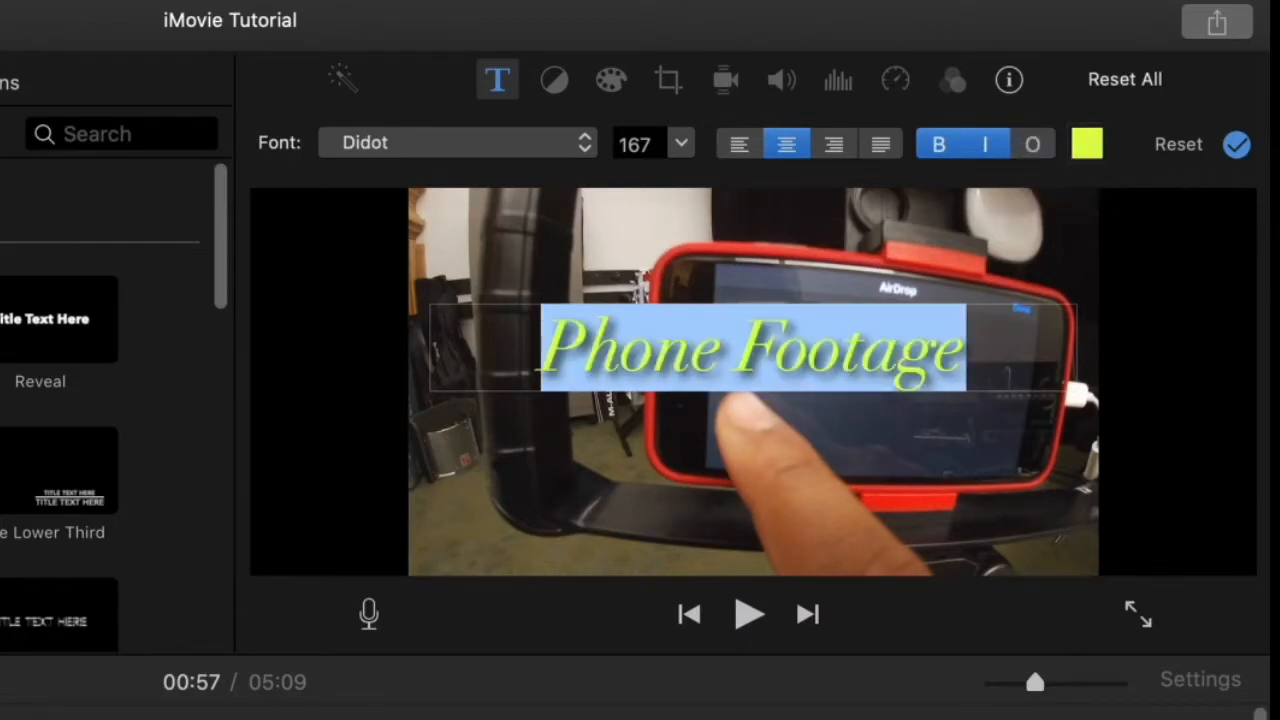
click(983, 148)
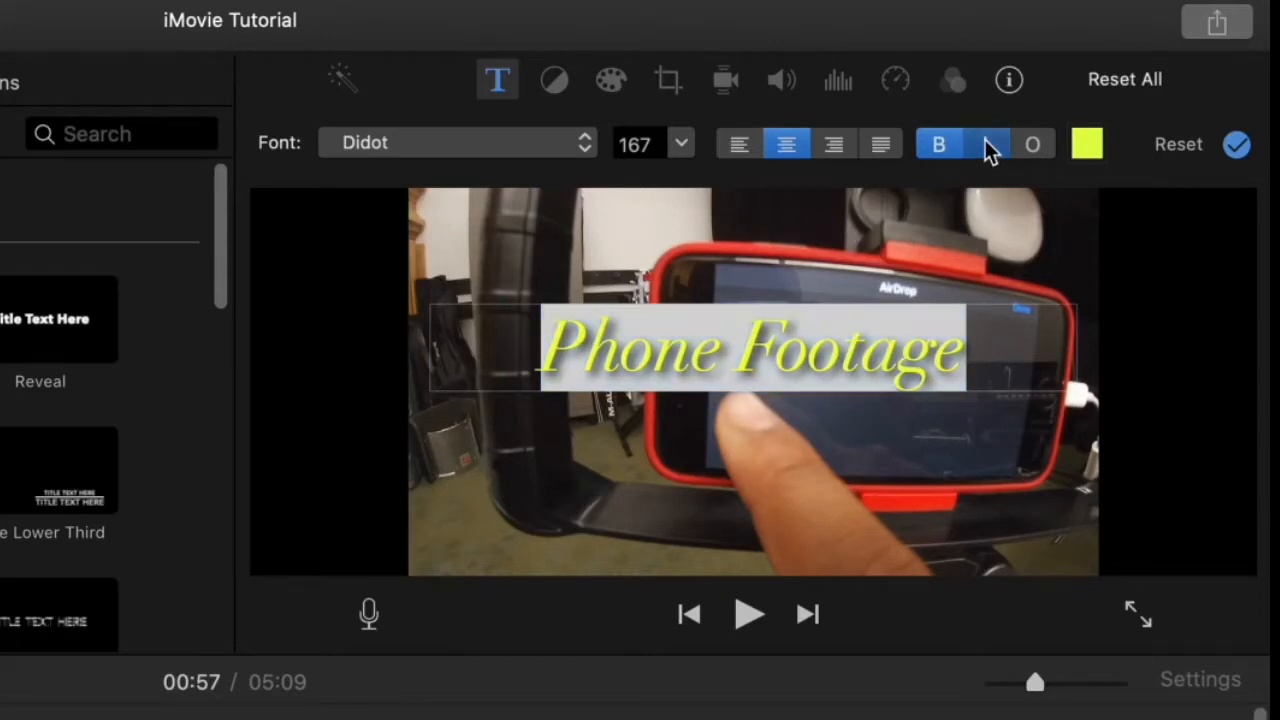
click(935, 148)
click(940, 147)
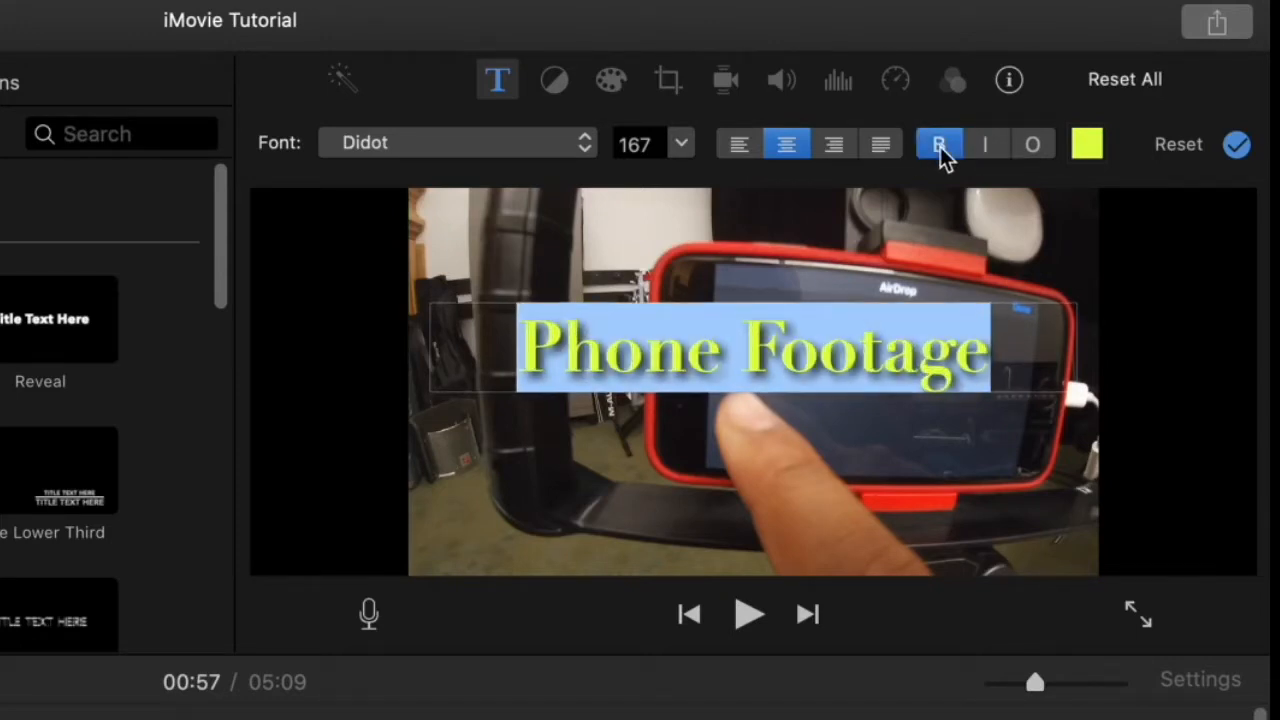
Examine the fonts available for the Phone Footage title and close the list without choosing another one
click(531, 145)
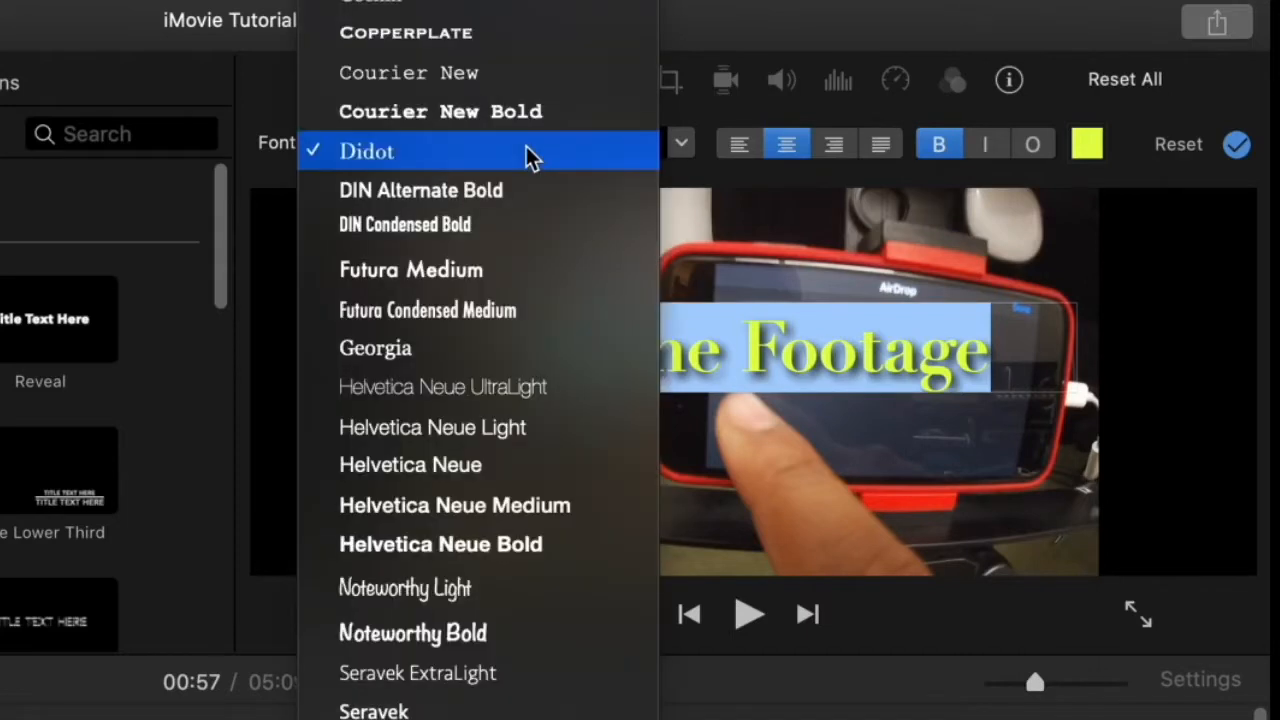
scroll(490, 540, up, 10)
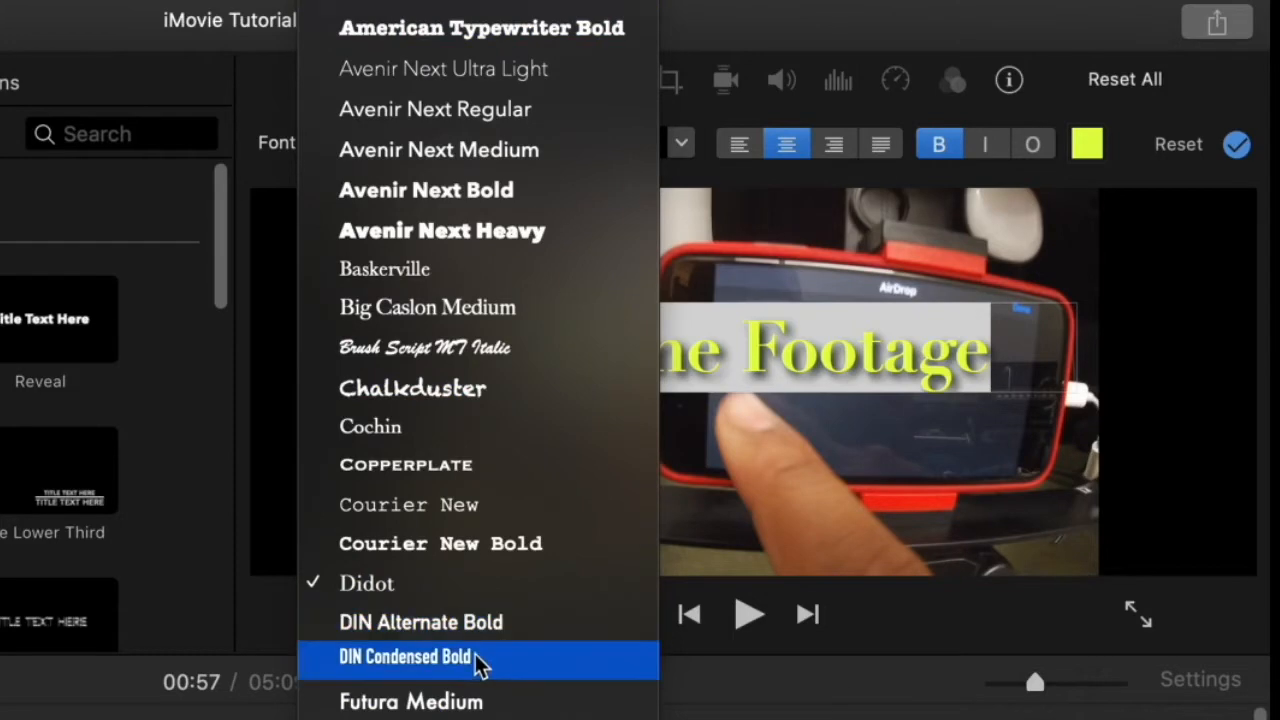
key(Escape)
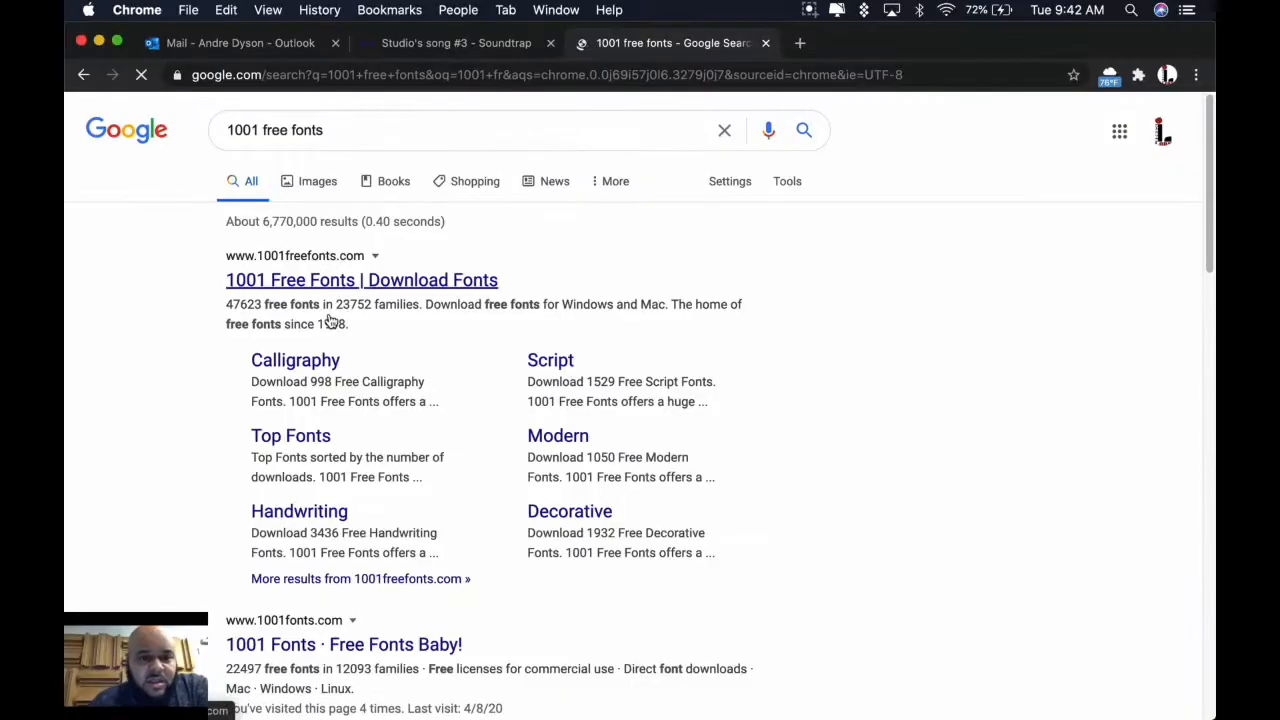
Switch to Chrome, open the 1001 Free Fonts site from the "1001 free fonts" search results and browse its font categories and downloads
click(337, 286)
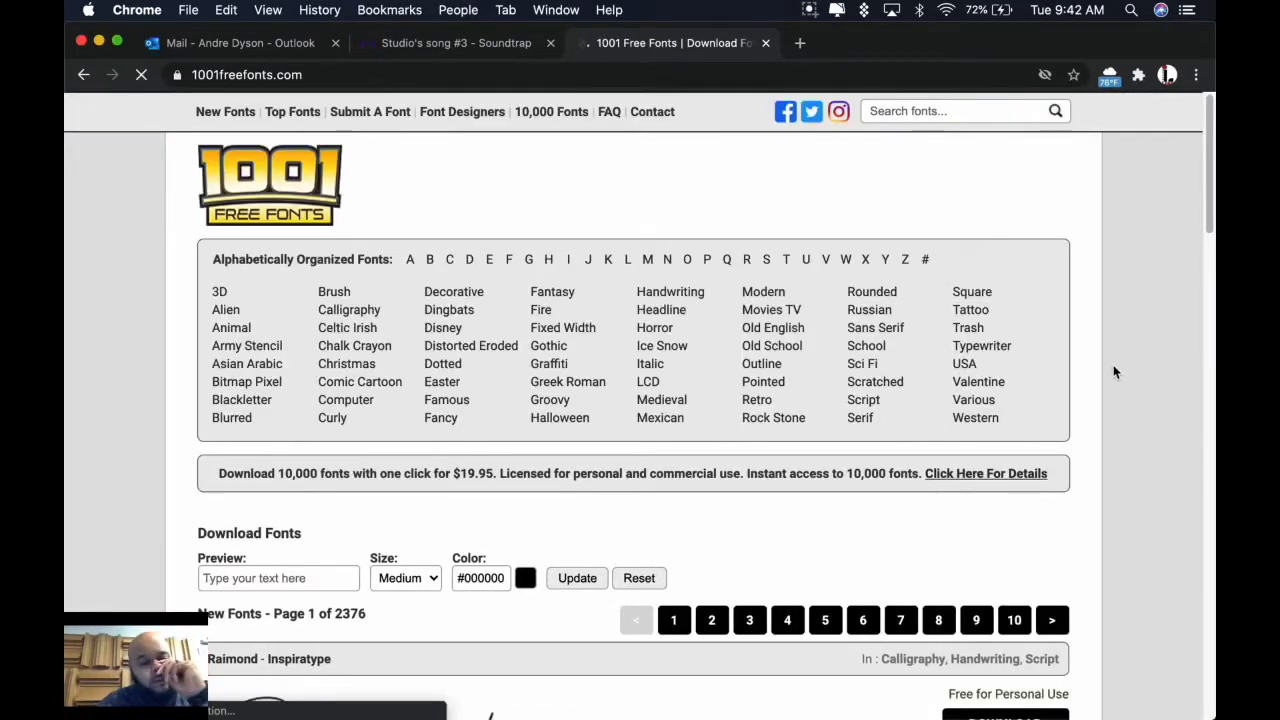
scroll(1112, 368, down, 3)
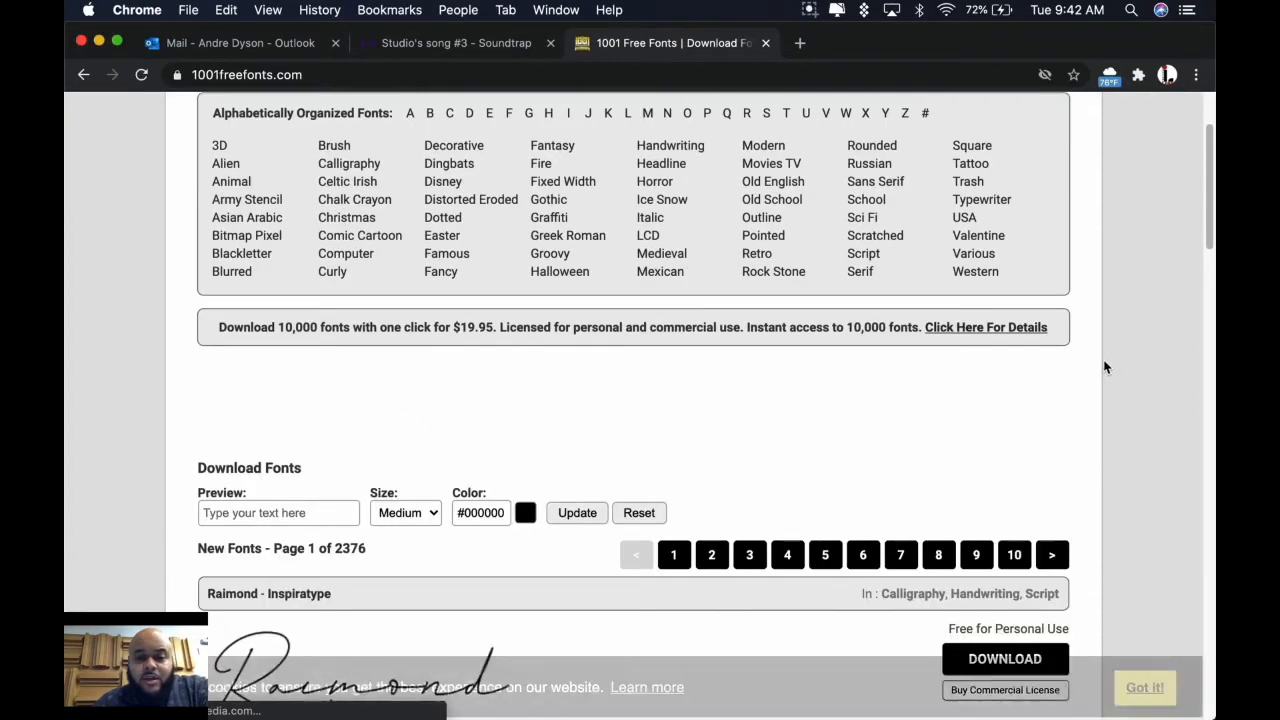
scroll(1103, 366, down, 3)
scroll(475, 409, up, 5)
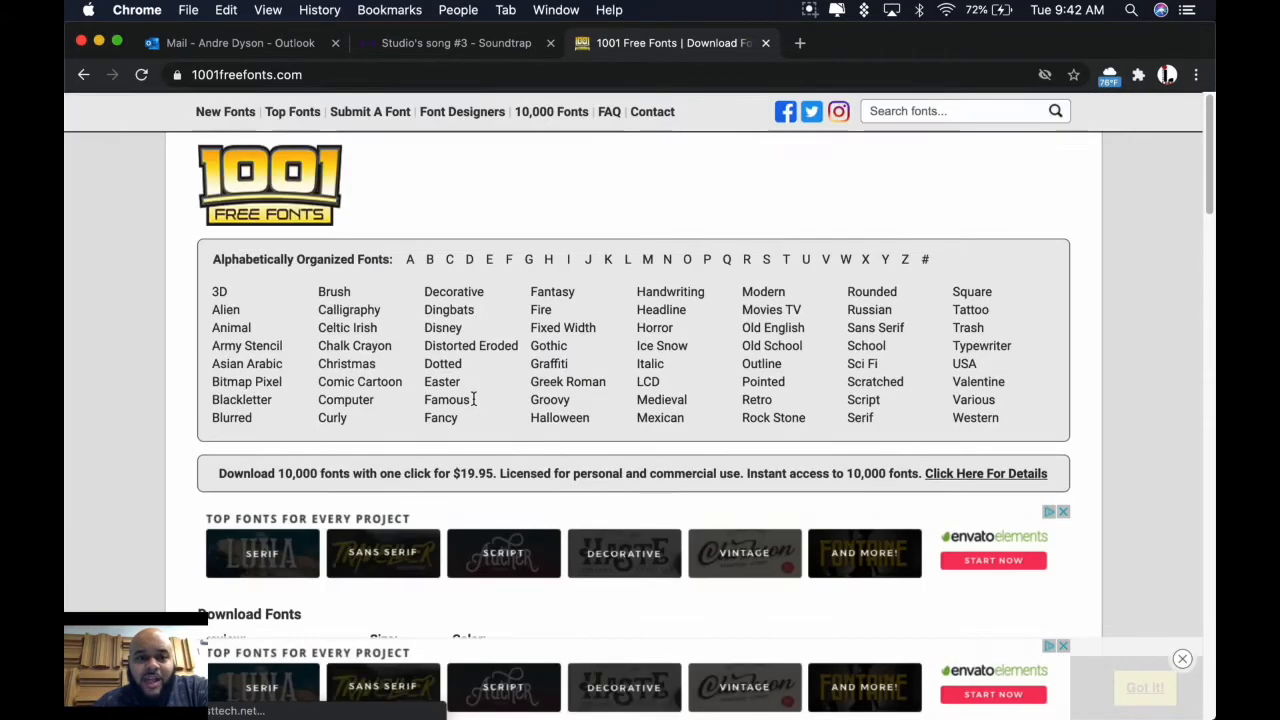
scroll(802, 354, down, 10)
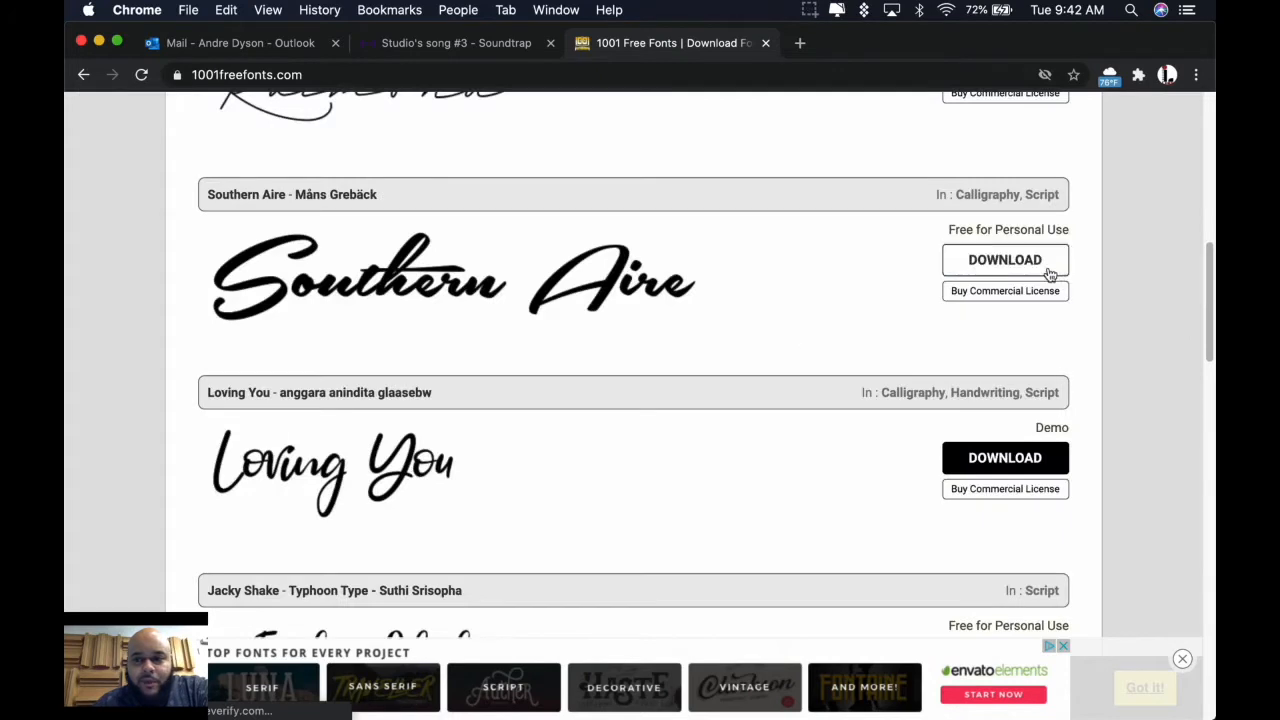
Download the Southern Aire font from 1001 Free Fonts and reveal the downloaded zip file in Finder
scroll(982, 381, down, 2)
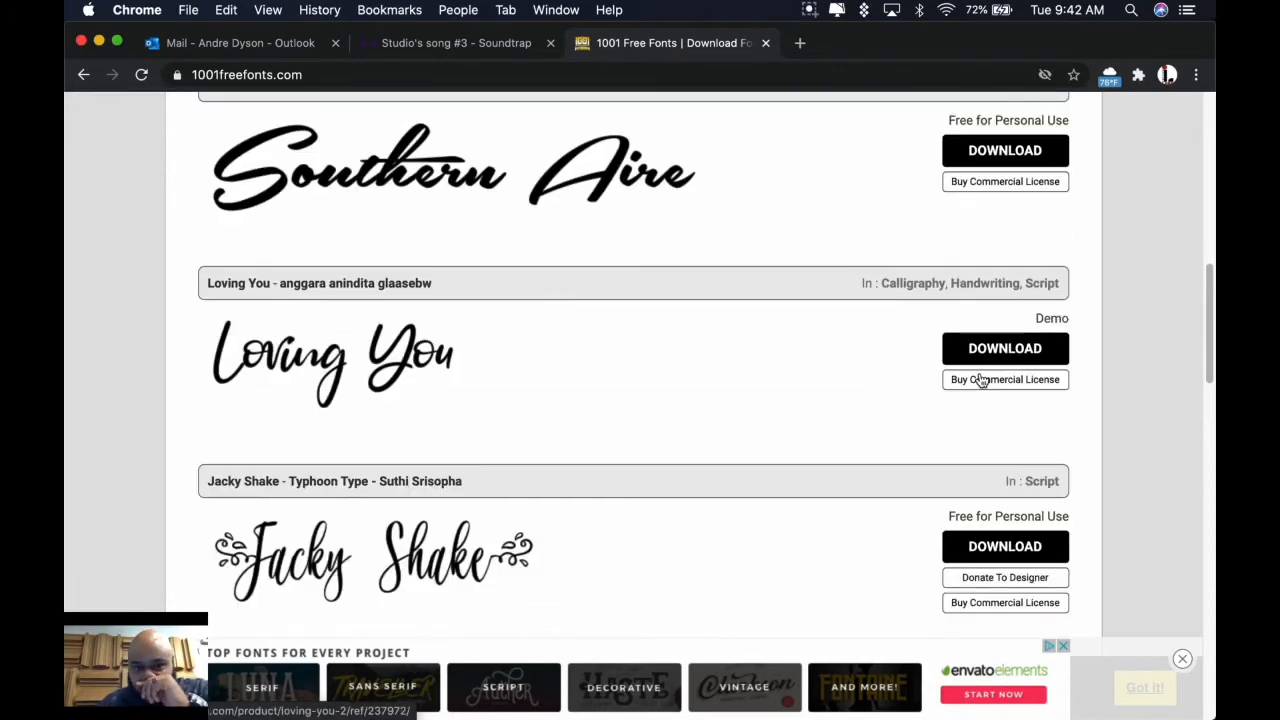
scroll(980, 381, up, 1)
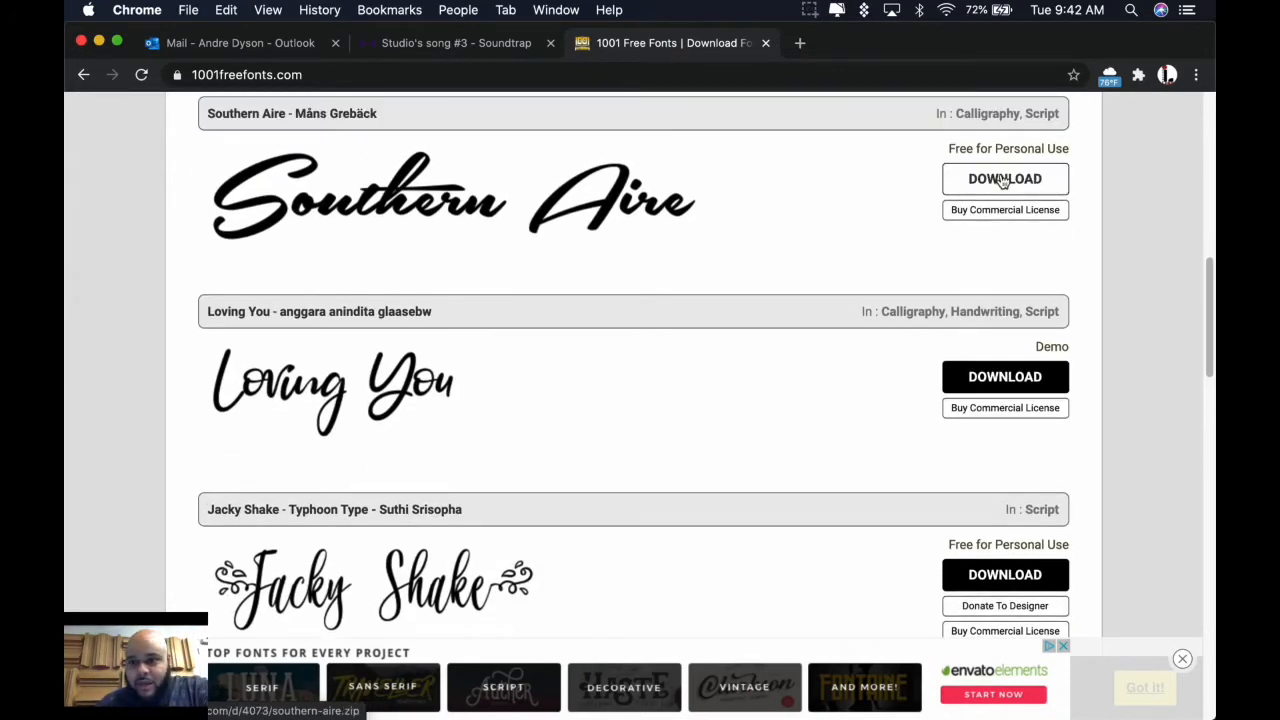
click(1003, 180)
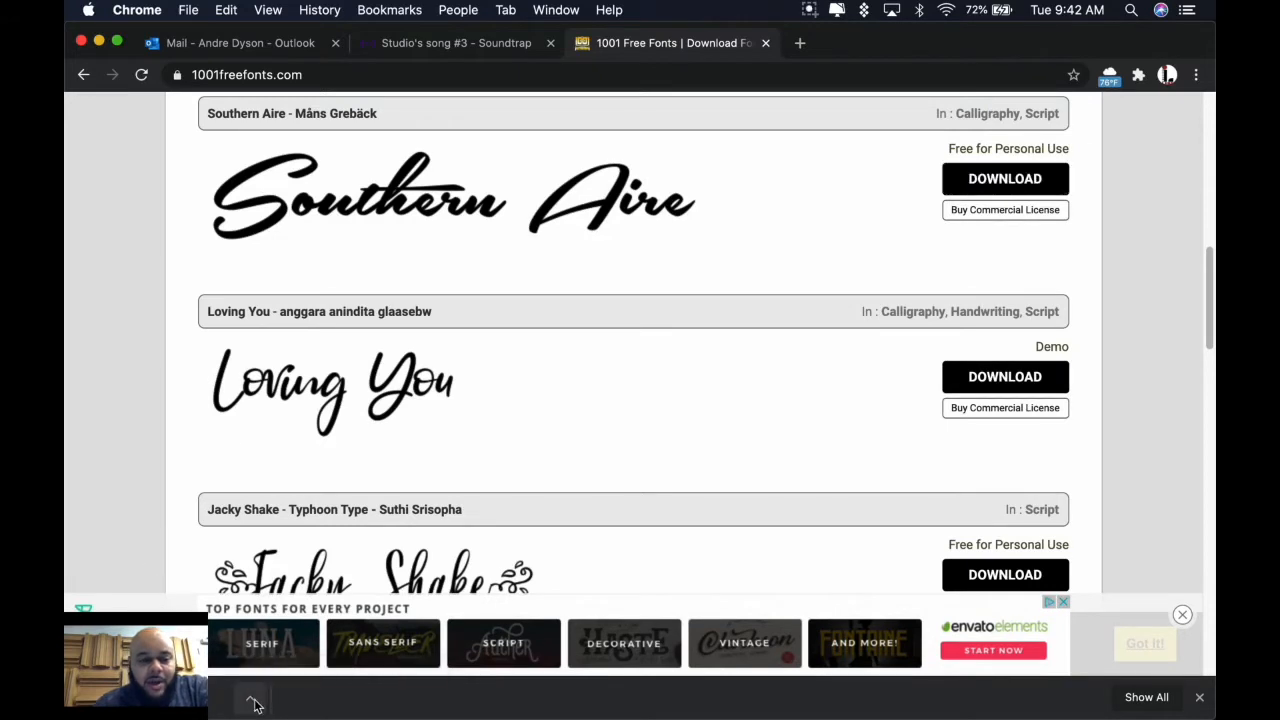
click(255, 705)
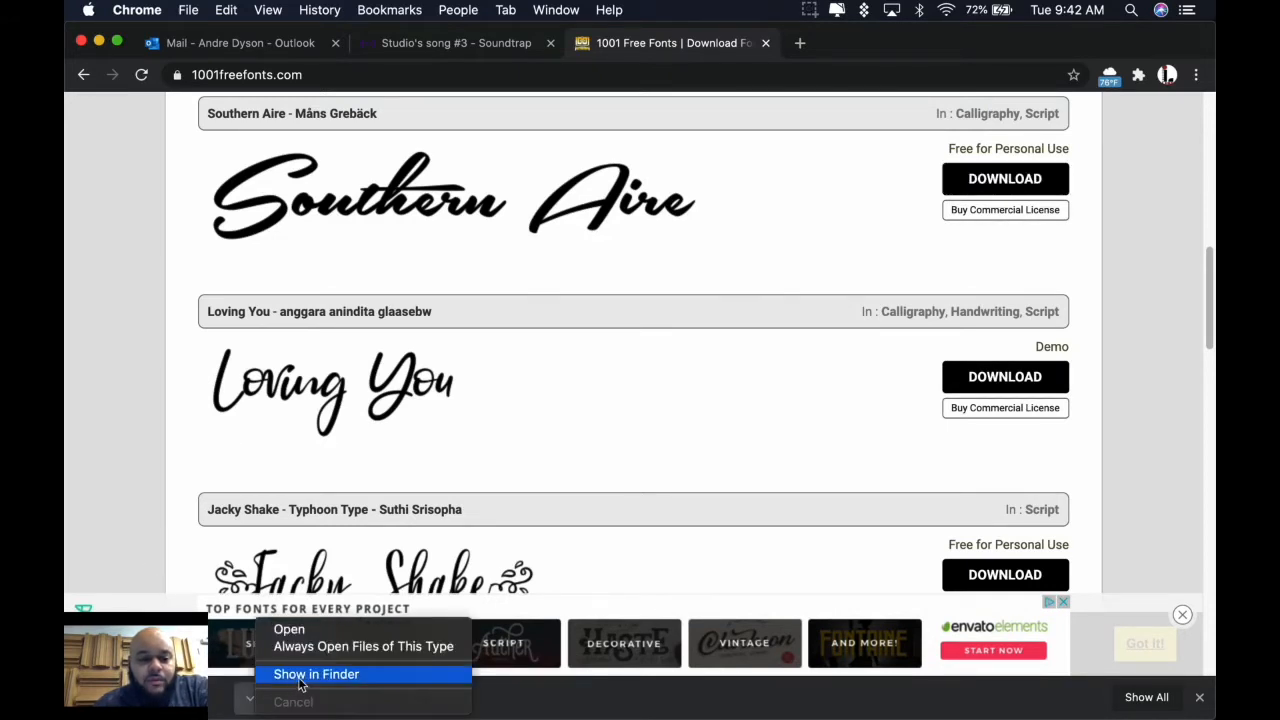
click(300, 675)
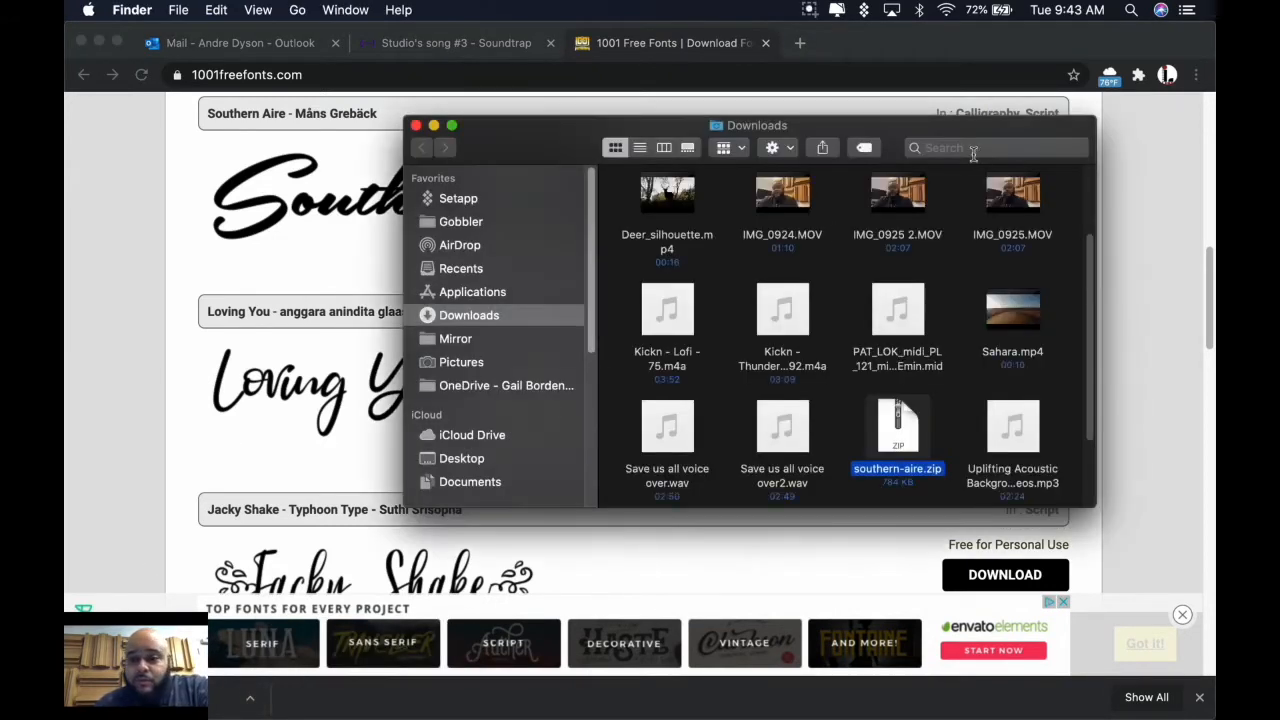
Extract southern-aire.zip, install SouthernAire_Personal_Use_Only.ttf from its folder with Font Book and close Font Book
double_click(890, 425)
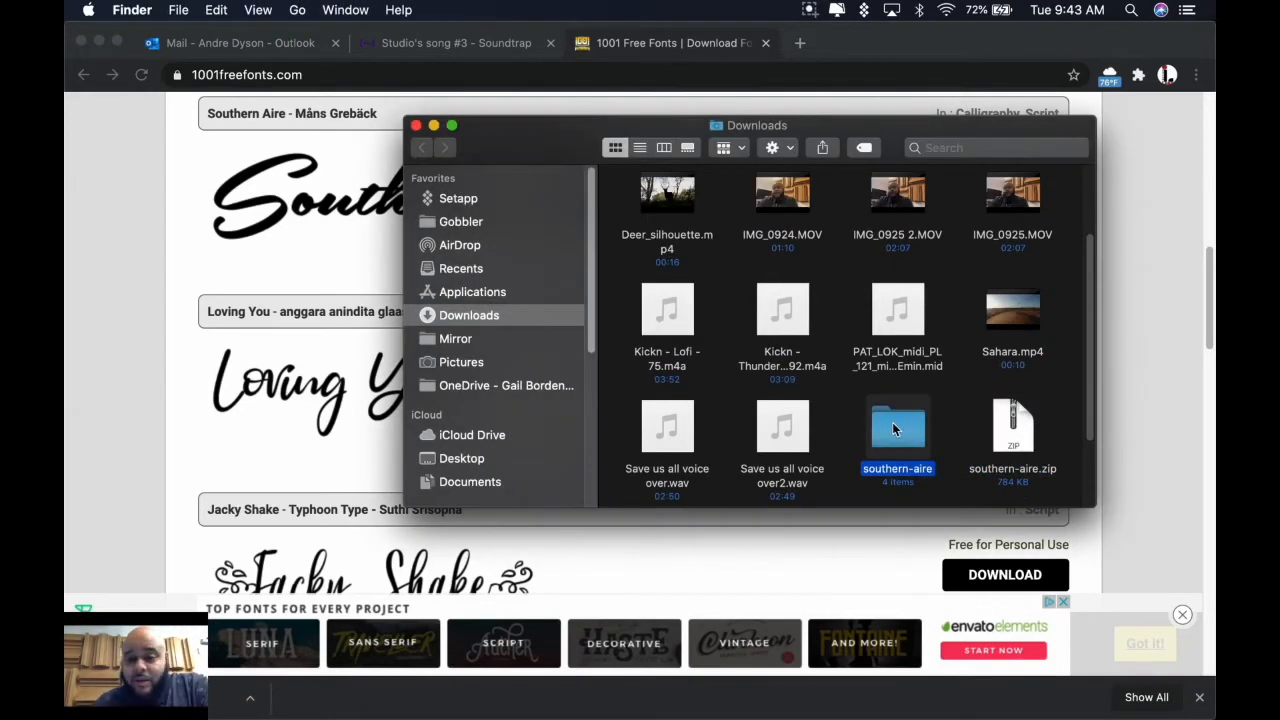
double_click(898, 436)
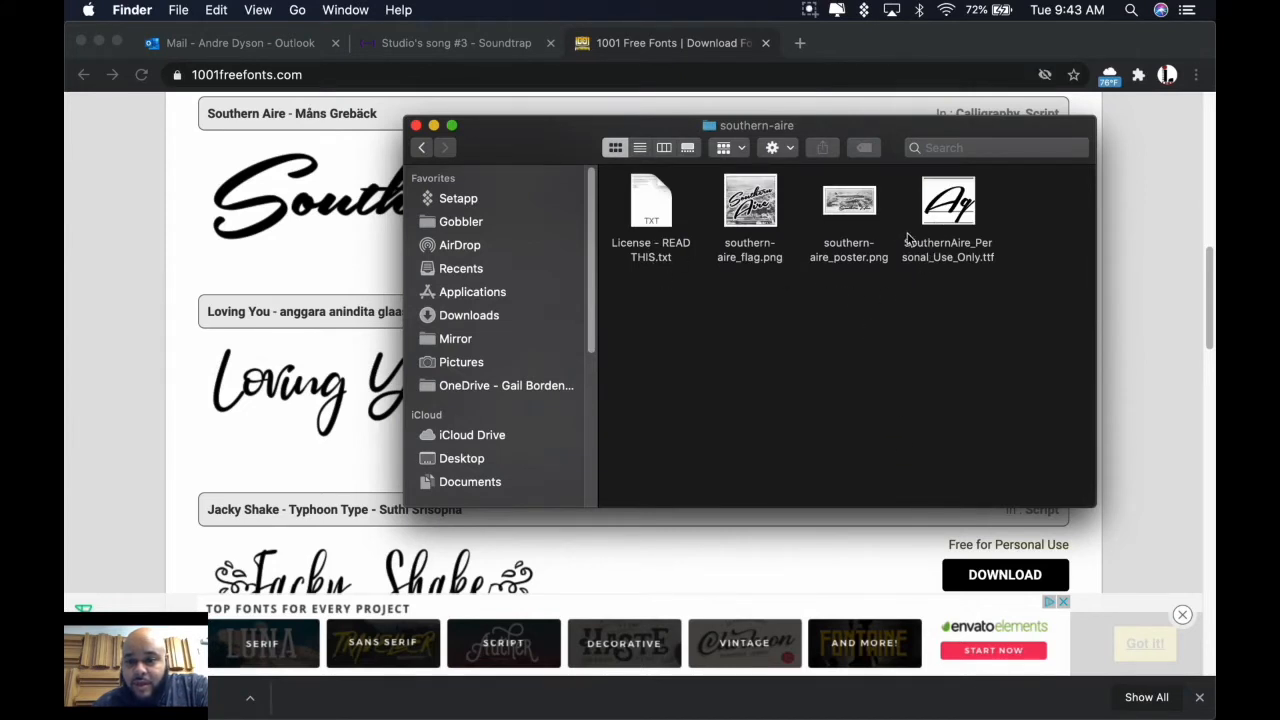
click(990, 266)
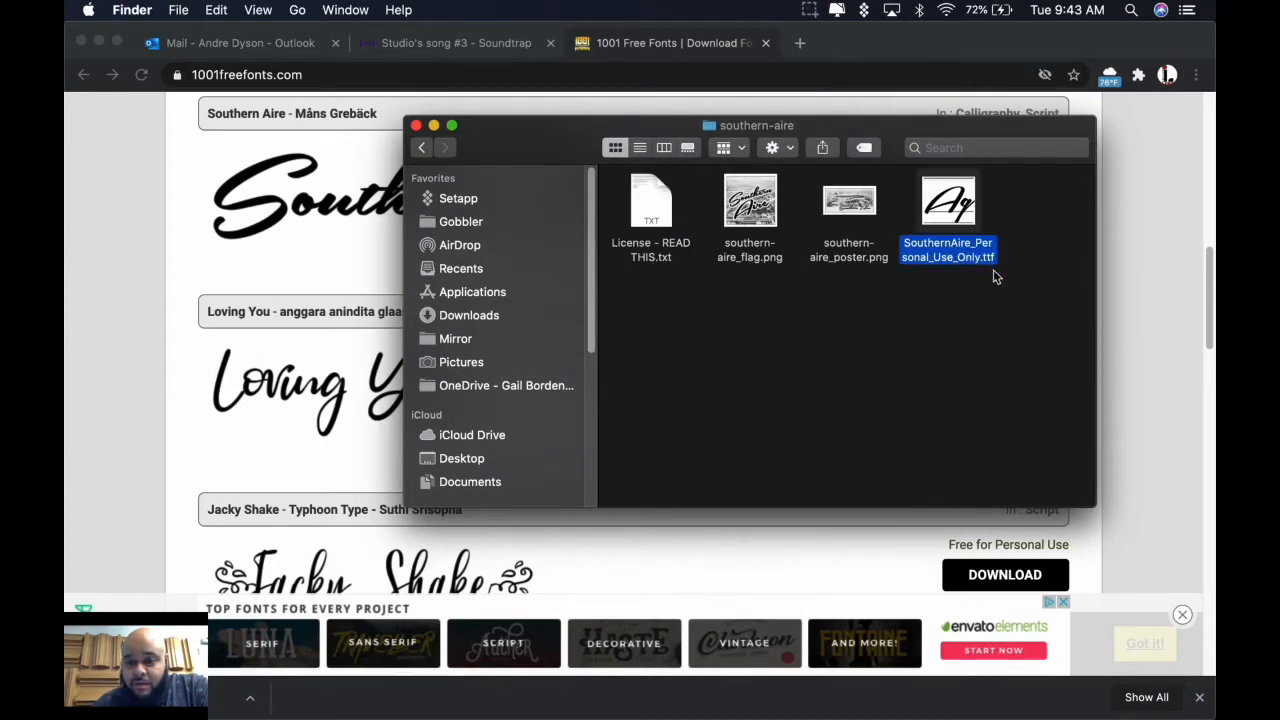
double_click(950, 205)
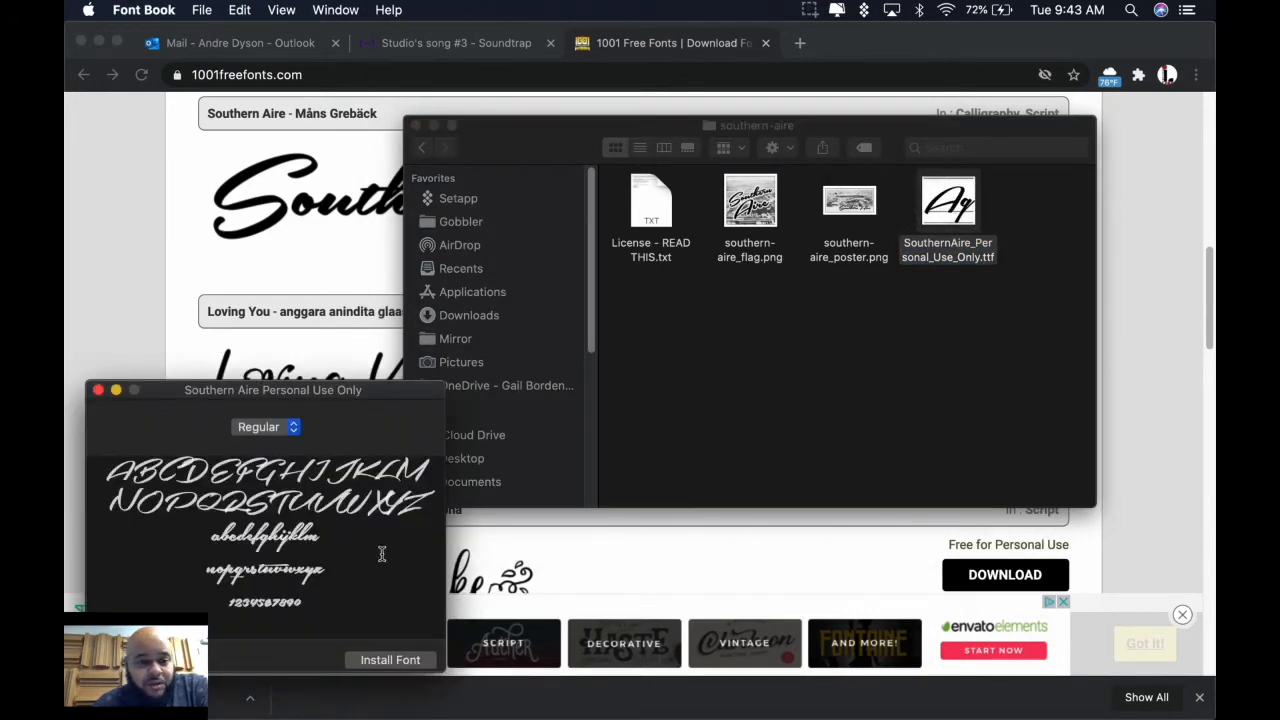
click(392, 662)
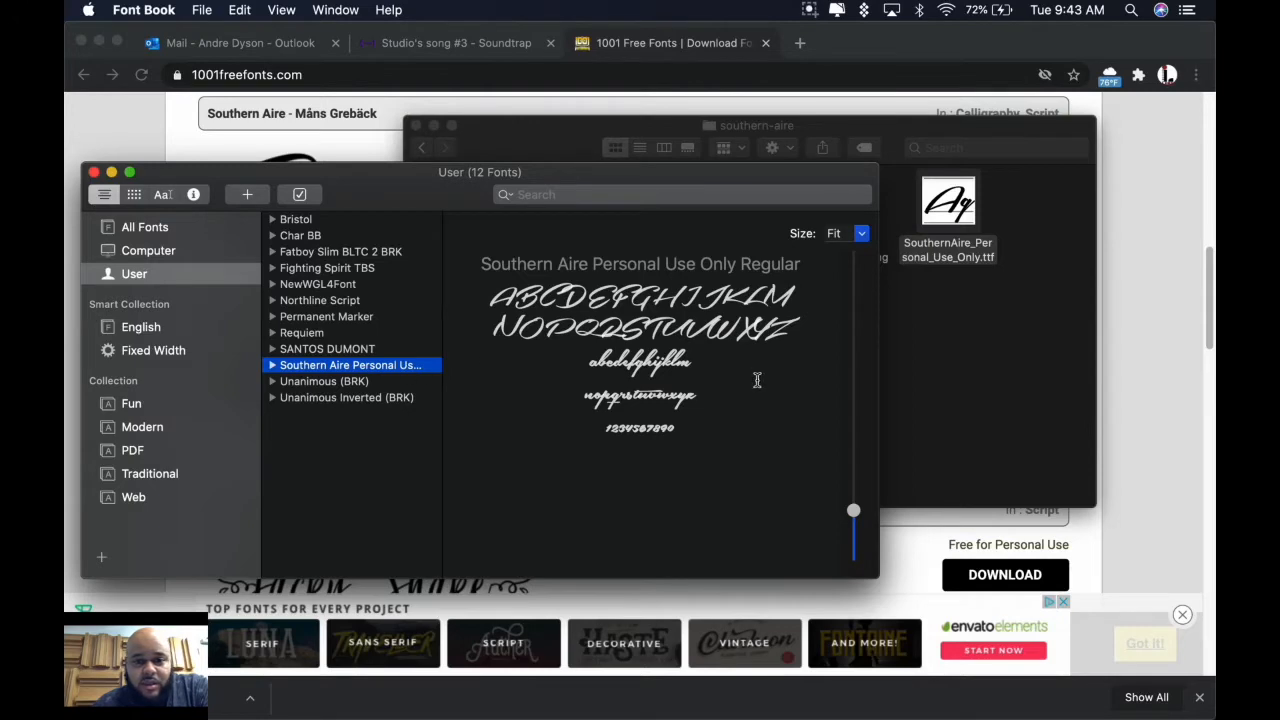
click(93, 172)
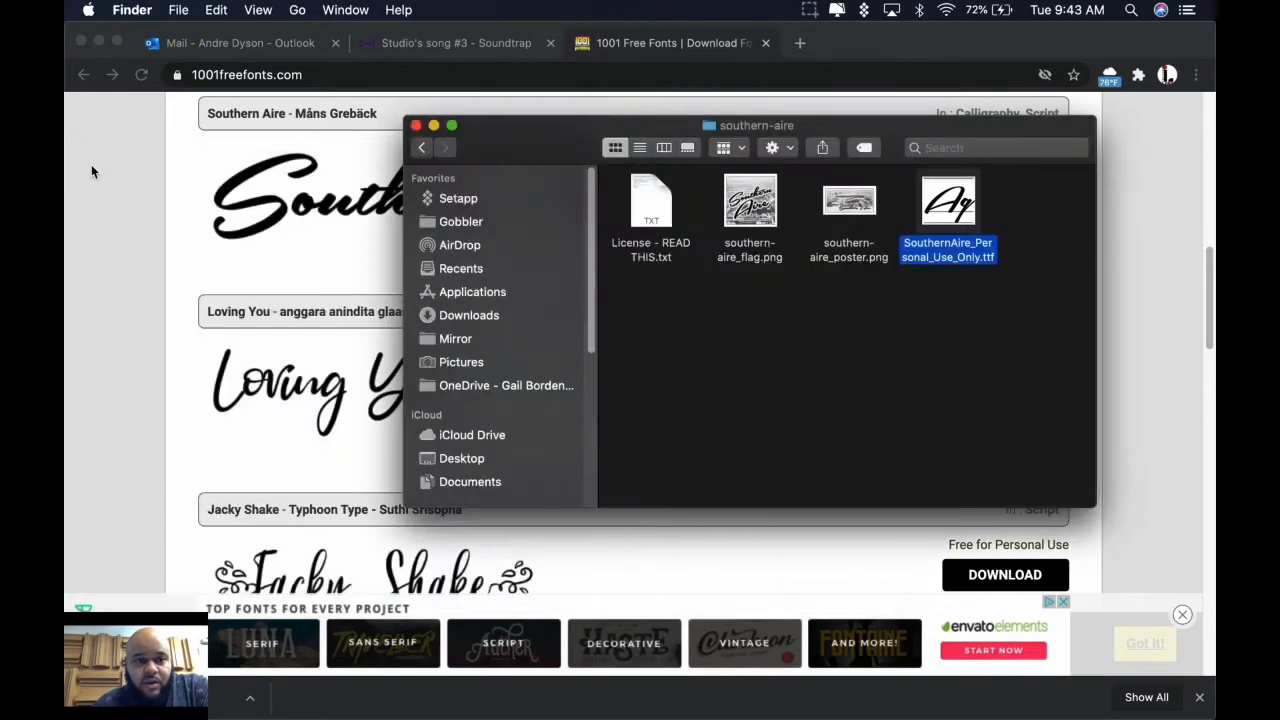
Switch back to iMovie and set the Phone Footage title's font to Southern Aire Personal Use Only from the full font collection
click(98, 41)
click(416, 125)
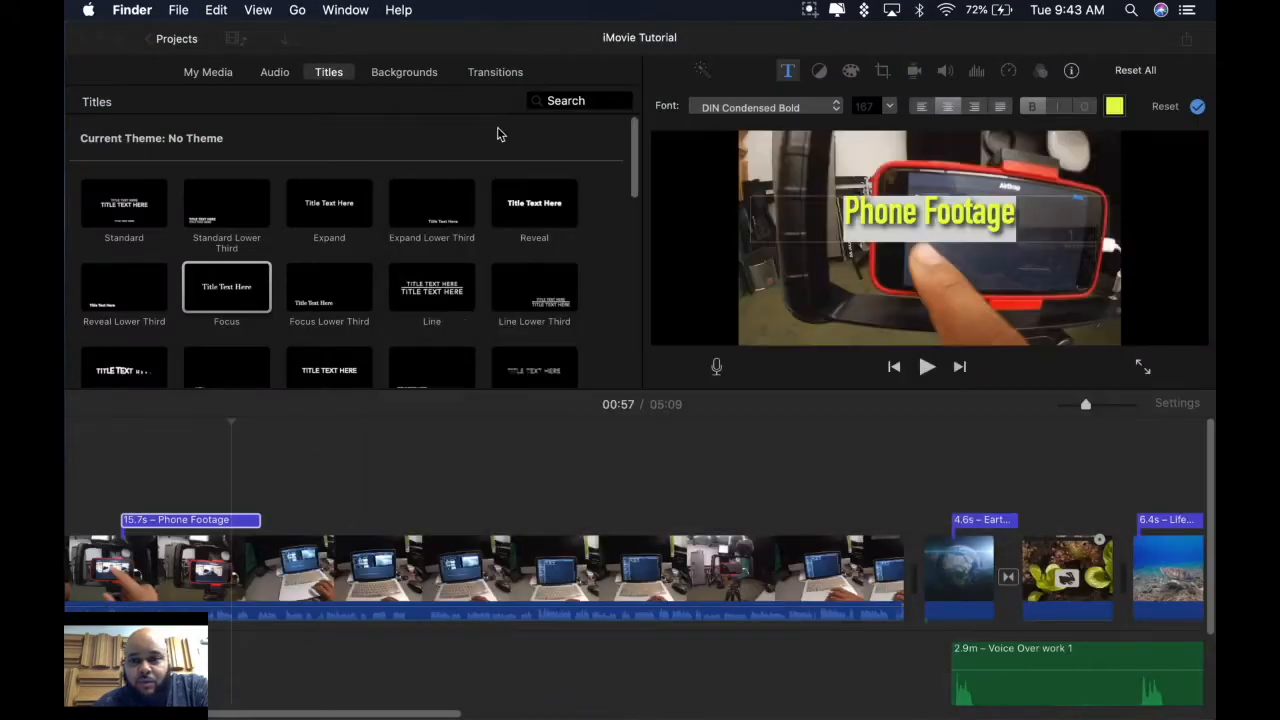
click(746, 51)
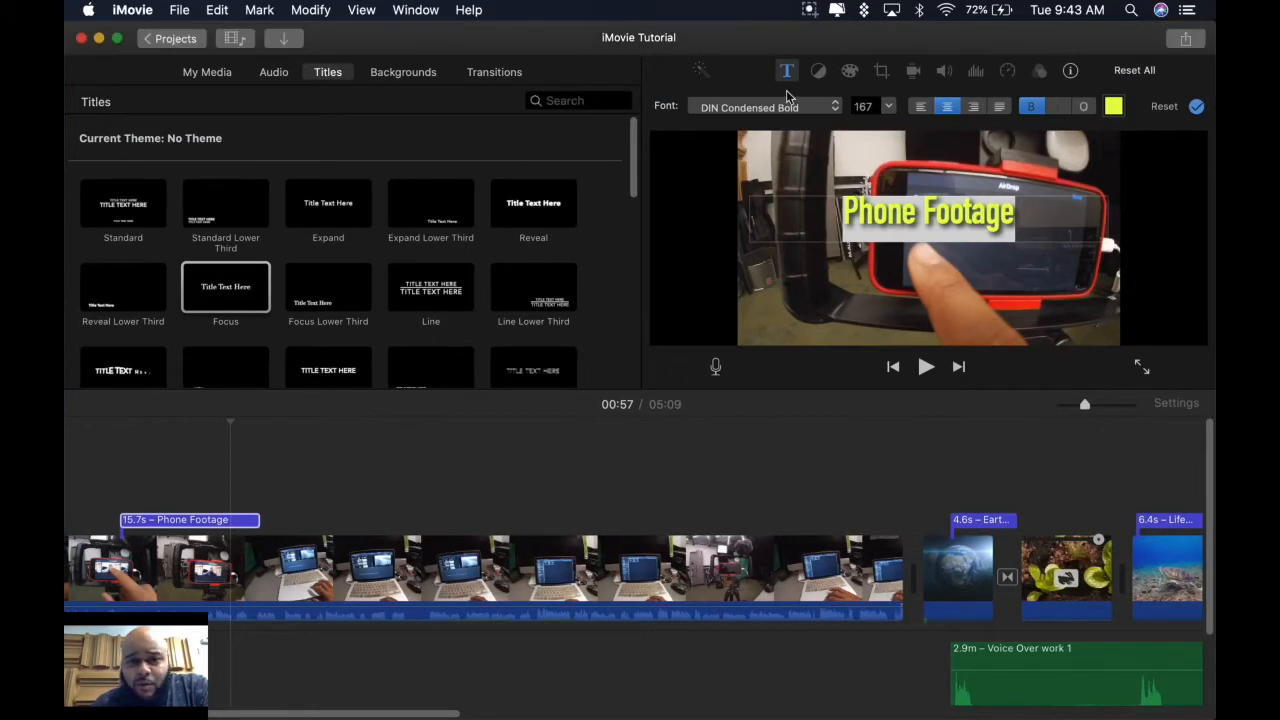
click(820, 110)
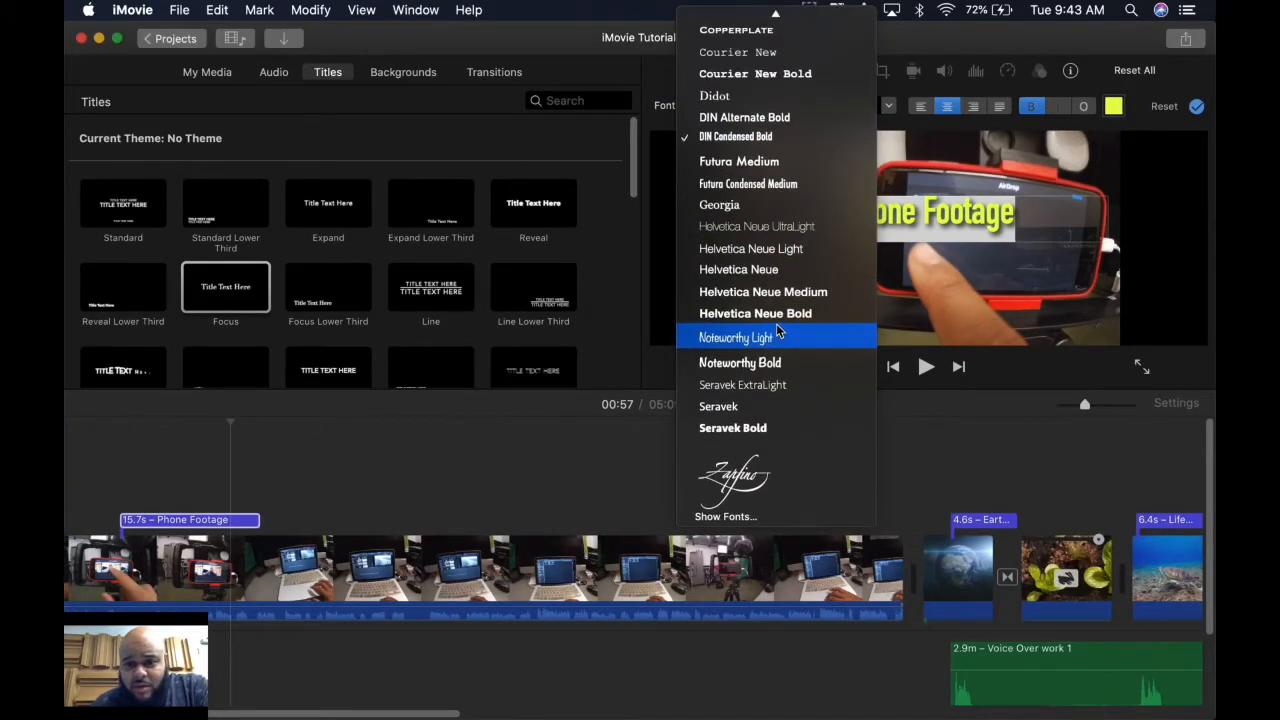
click(740, 518)
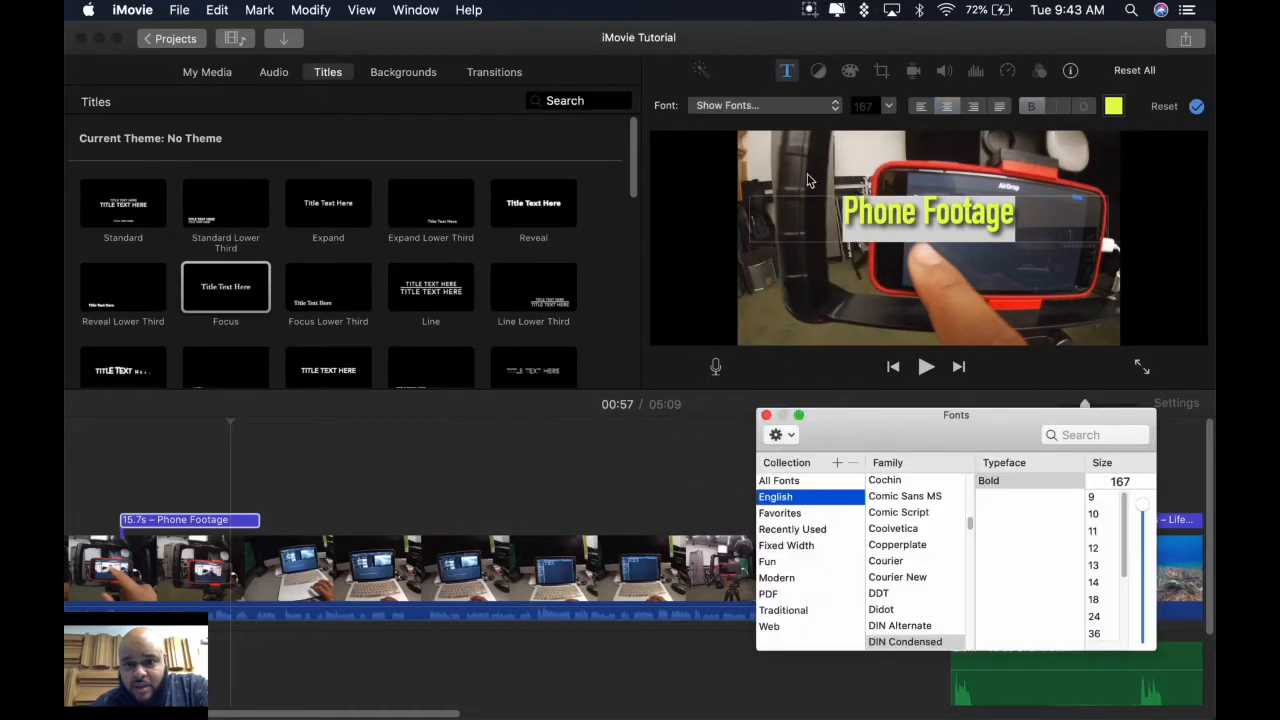
drag(907, 422, 642, 247)
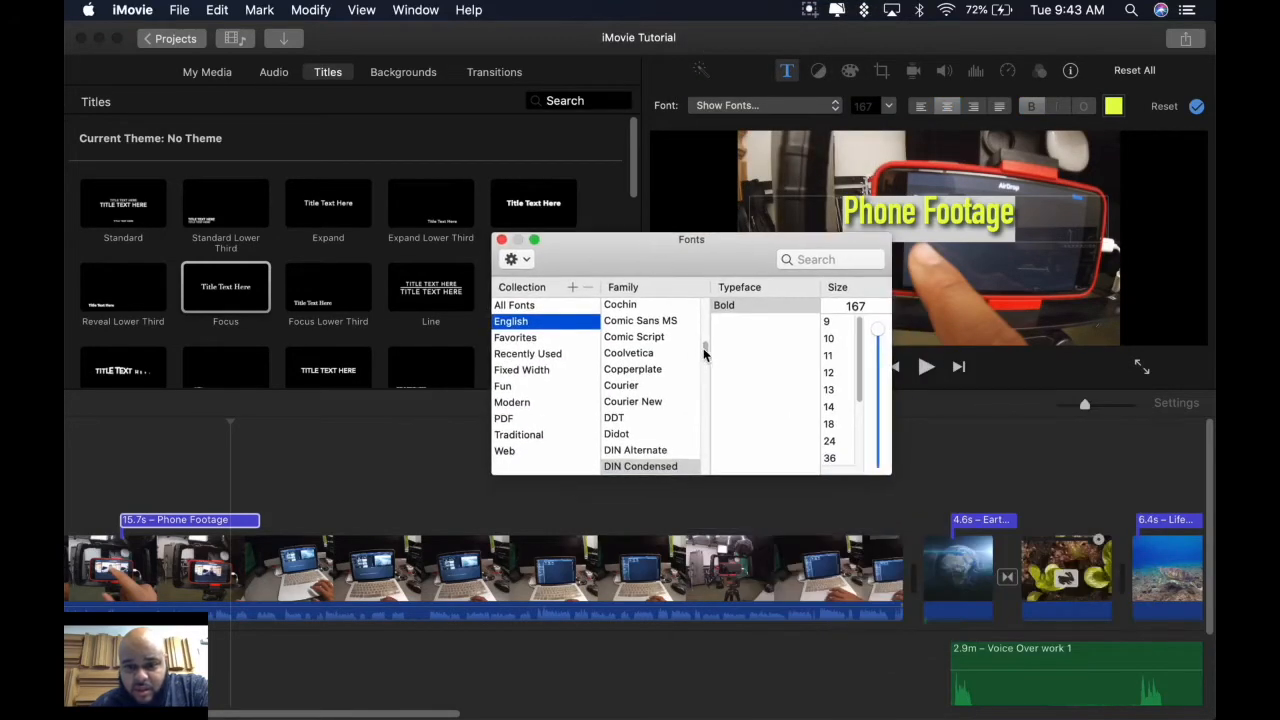
drag(703, 348, 698, 439)
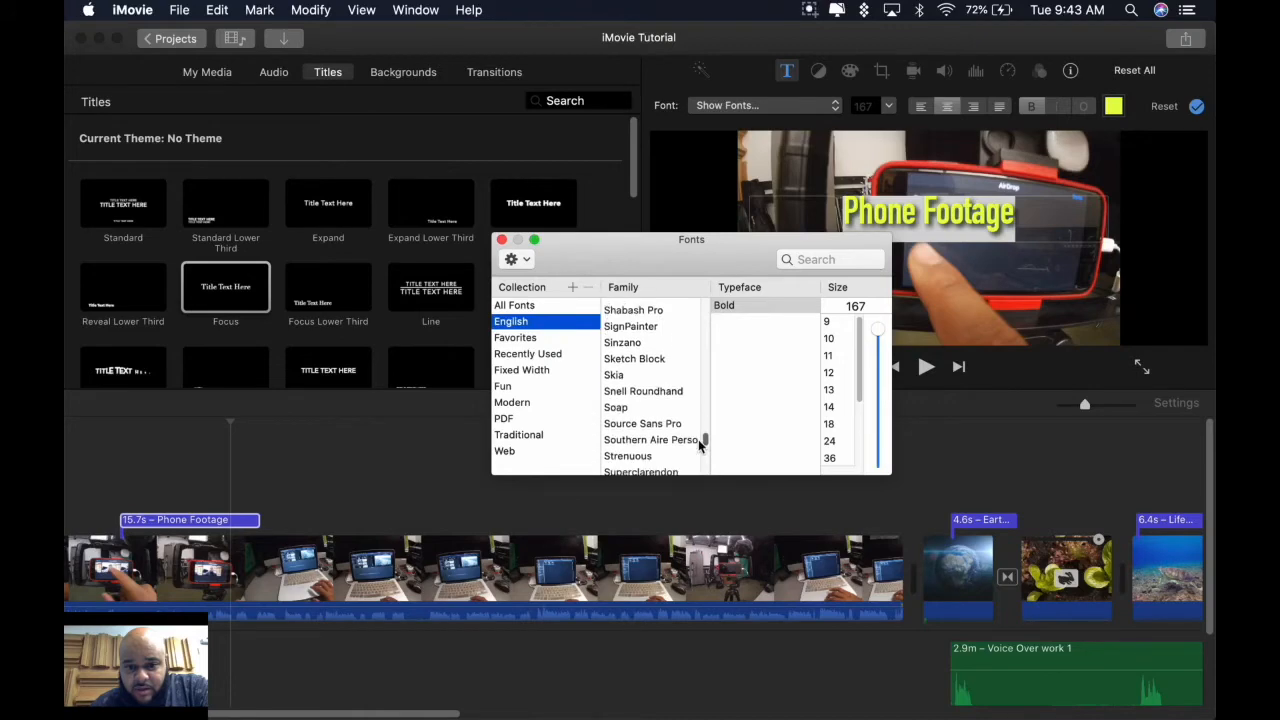
click(637, 440)
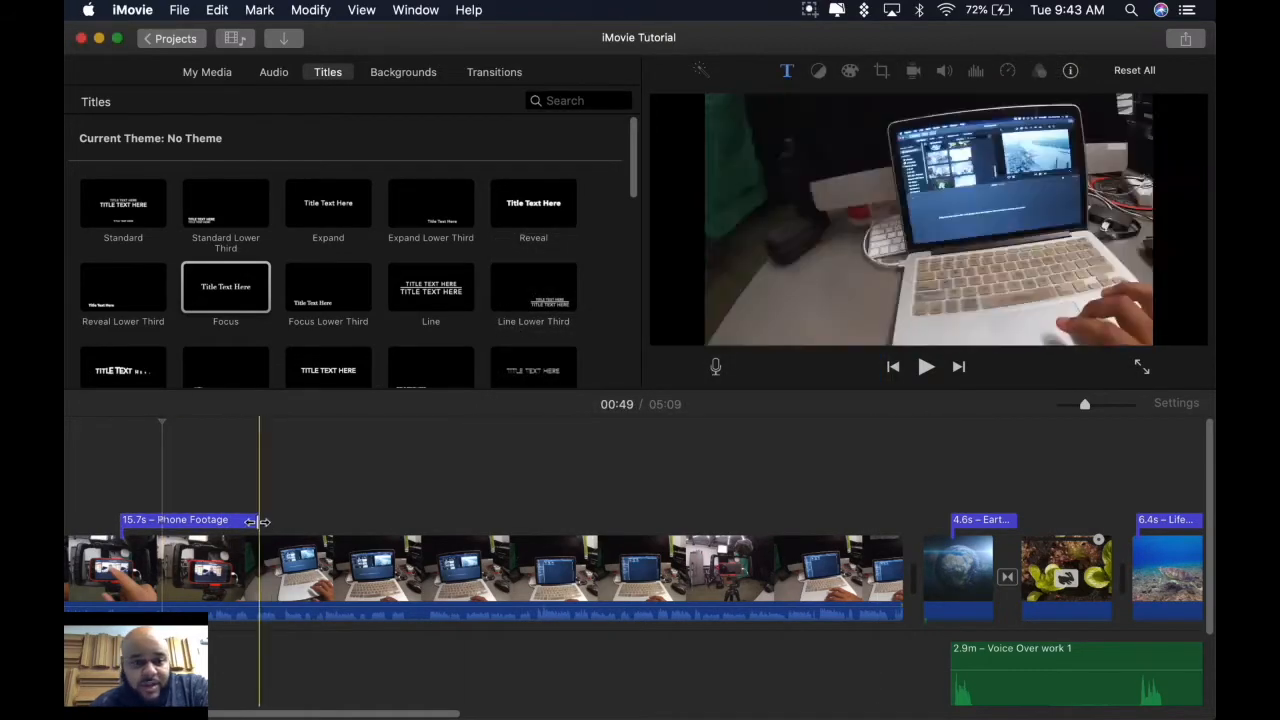
Extend the Phone Footage title to 33.1 s and play it back from near its start
drag(259, 521, 417, 520)
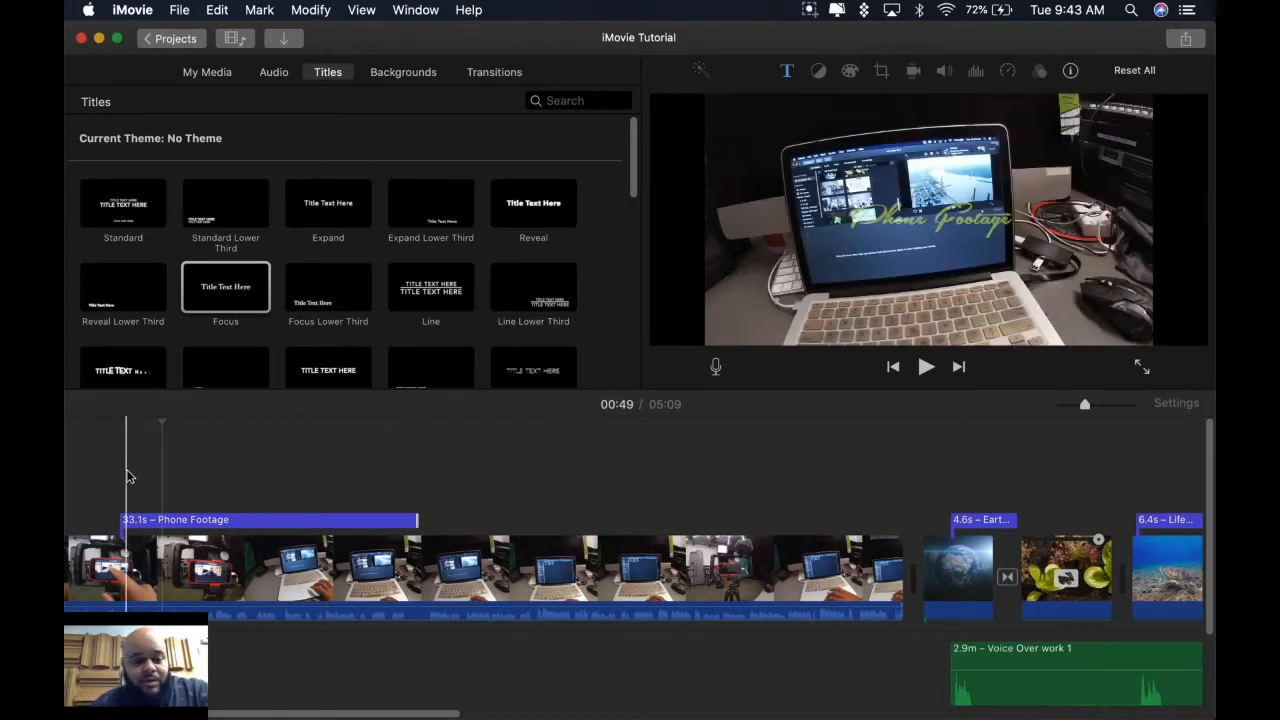
click(127, 477)
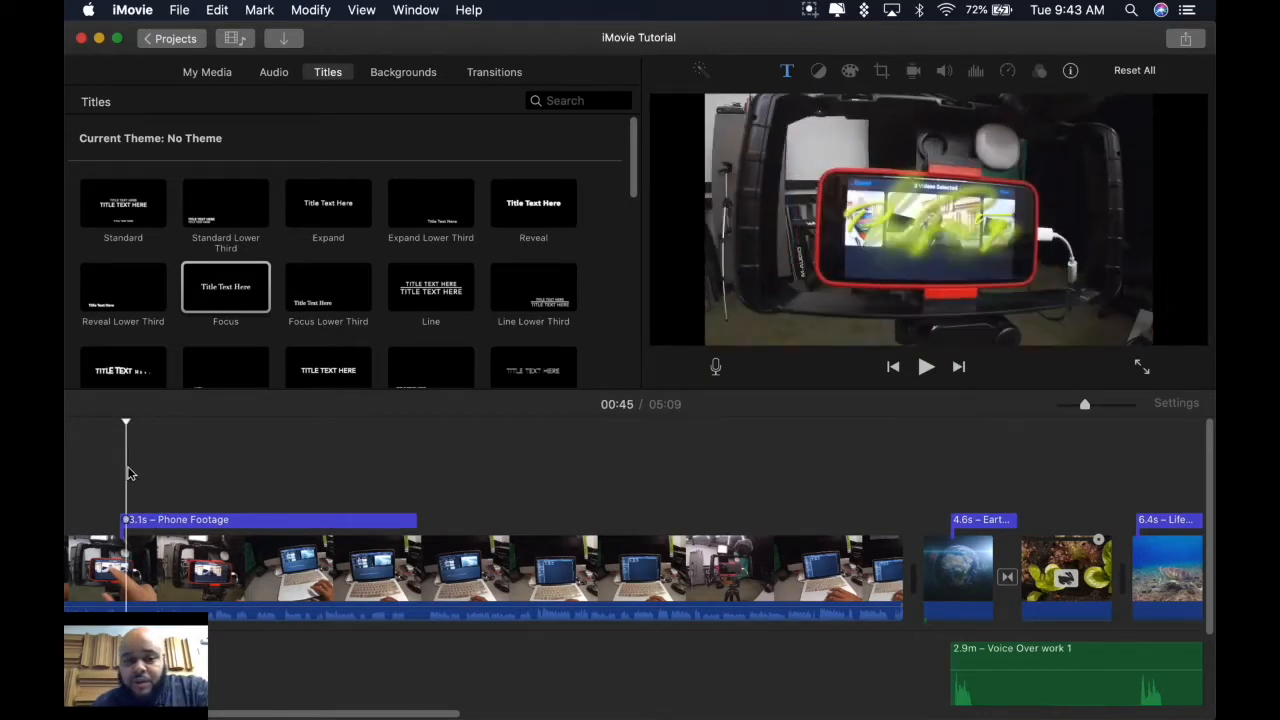
key(space)
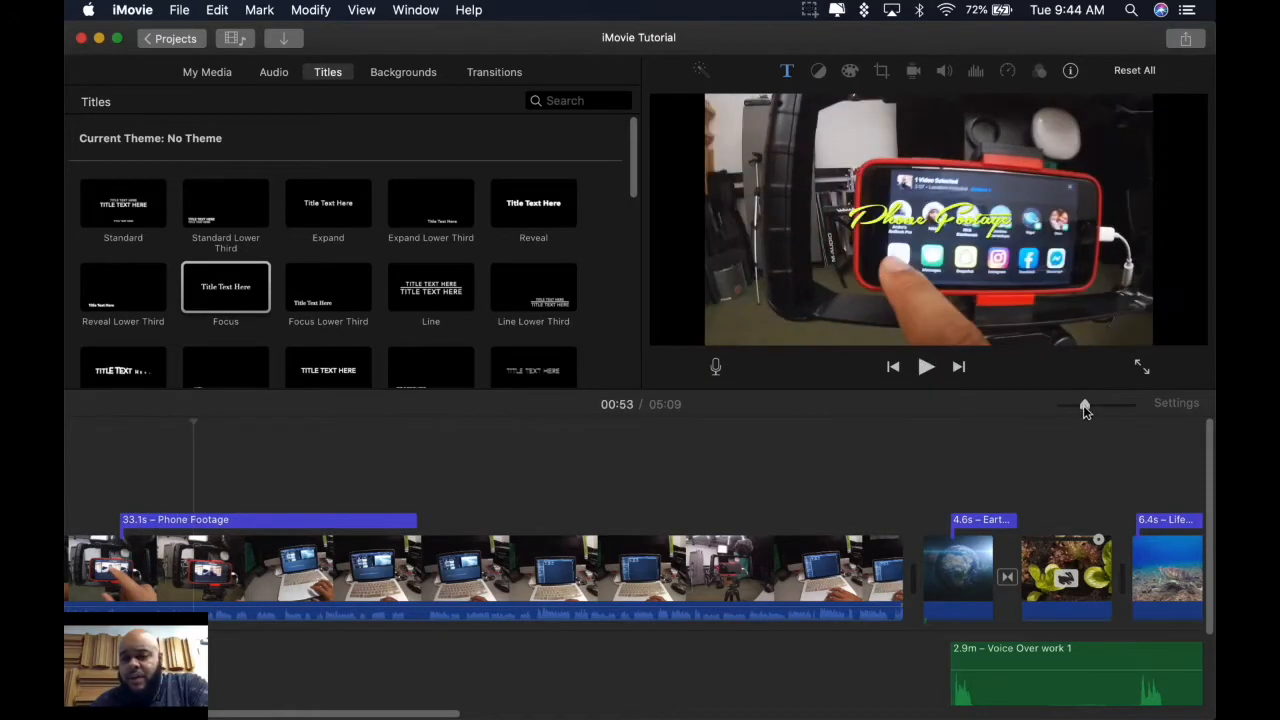
Set the duration of the Fade to White transition between the Earth clip and the leafy plant clip to 1 s
mouse_move(1085, 410)
mouse_down()
mouse_move(1108, 406)
mouse_move(1062, 409)
mouse_up()
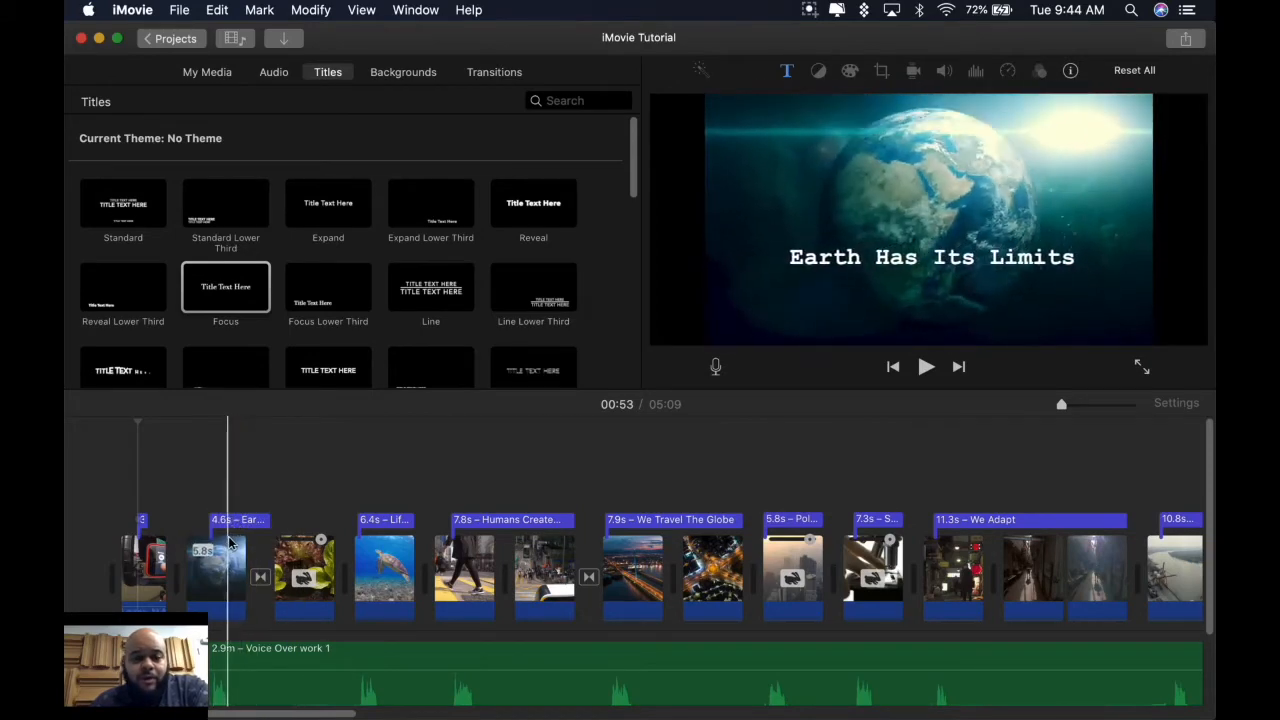
click(233, 547)
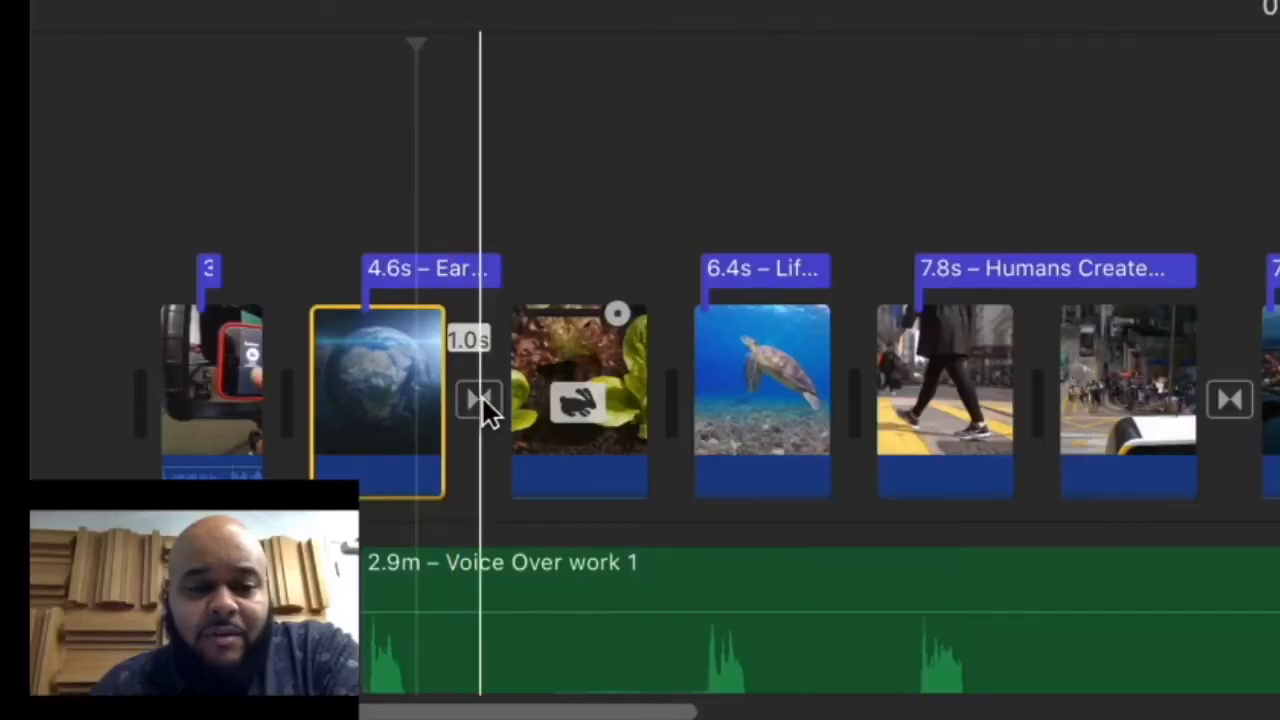
click(482, 401)
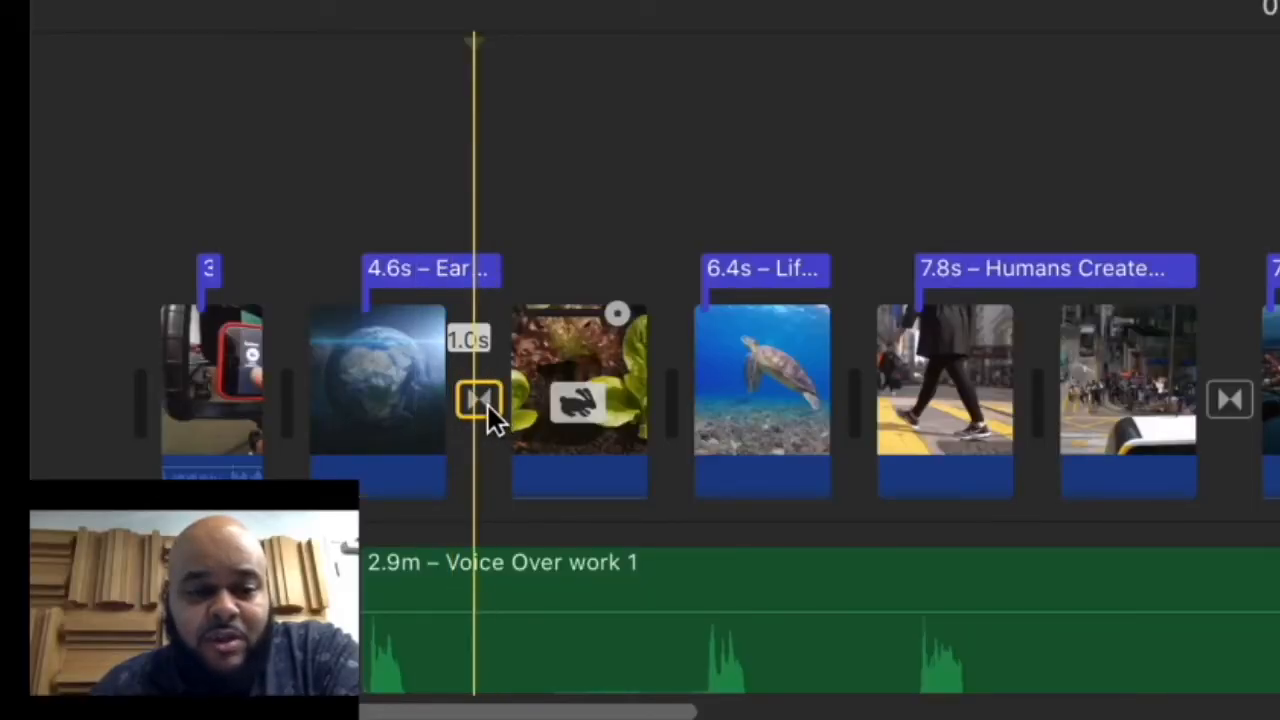
double_click(488, 405)
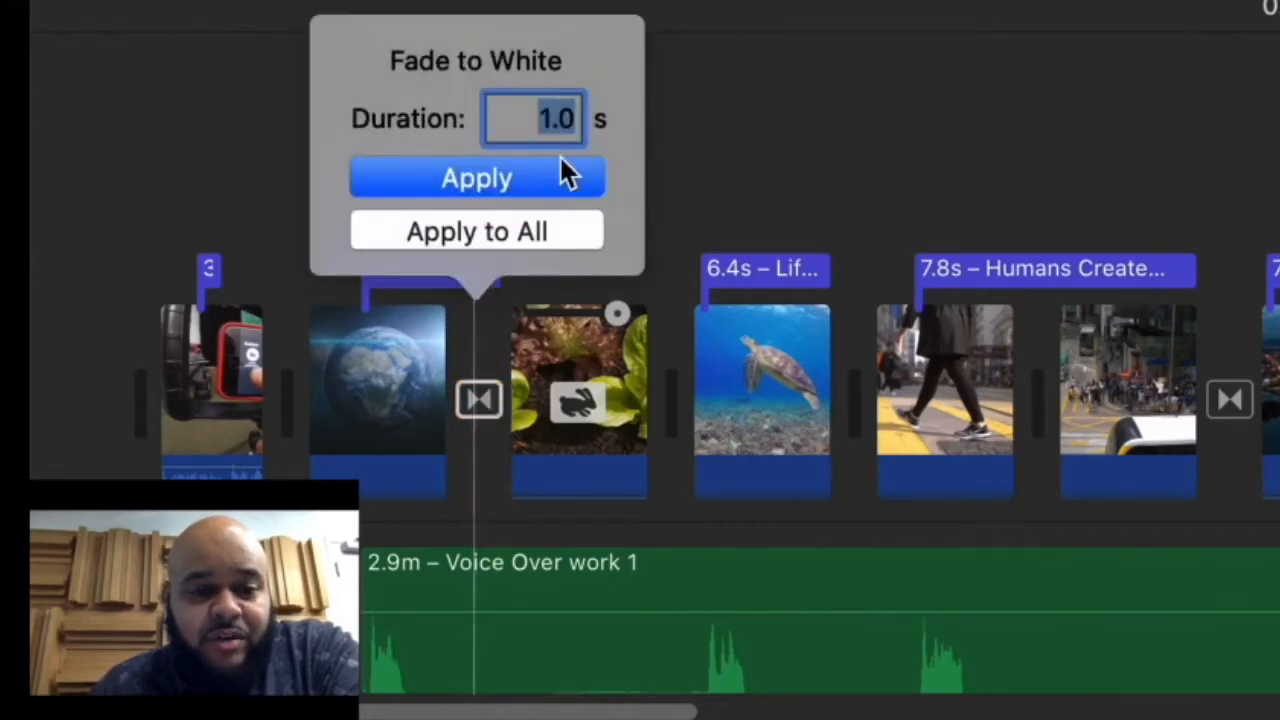
click(482, 404)
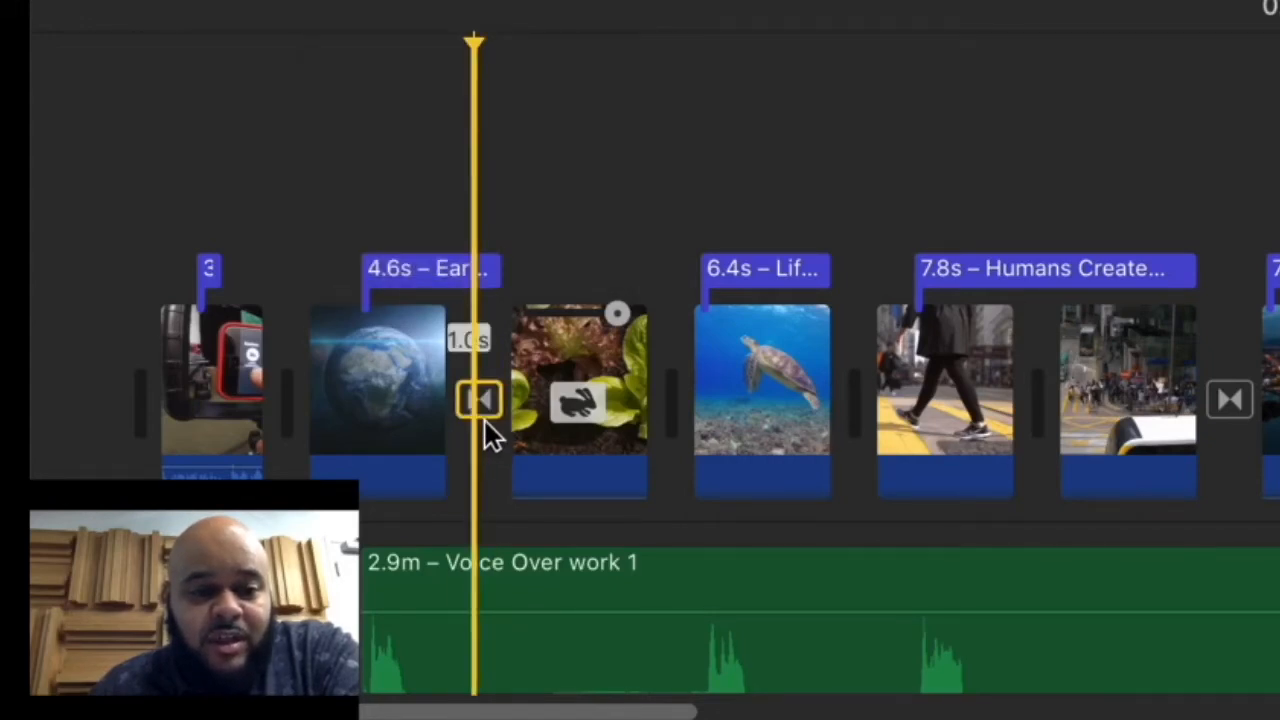
double_click(478, 398)
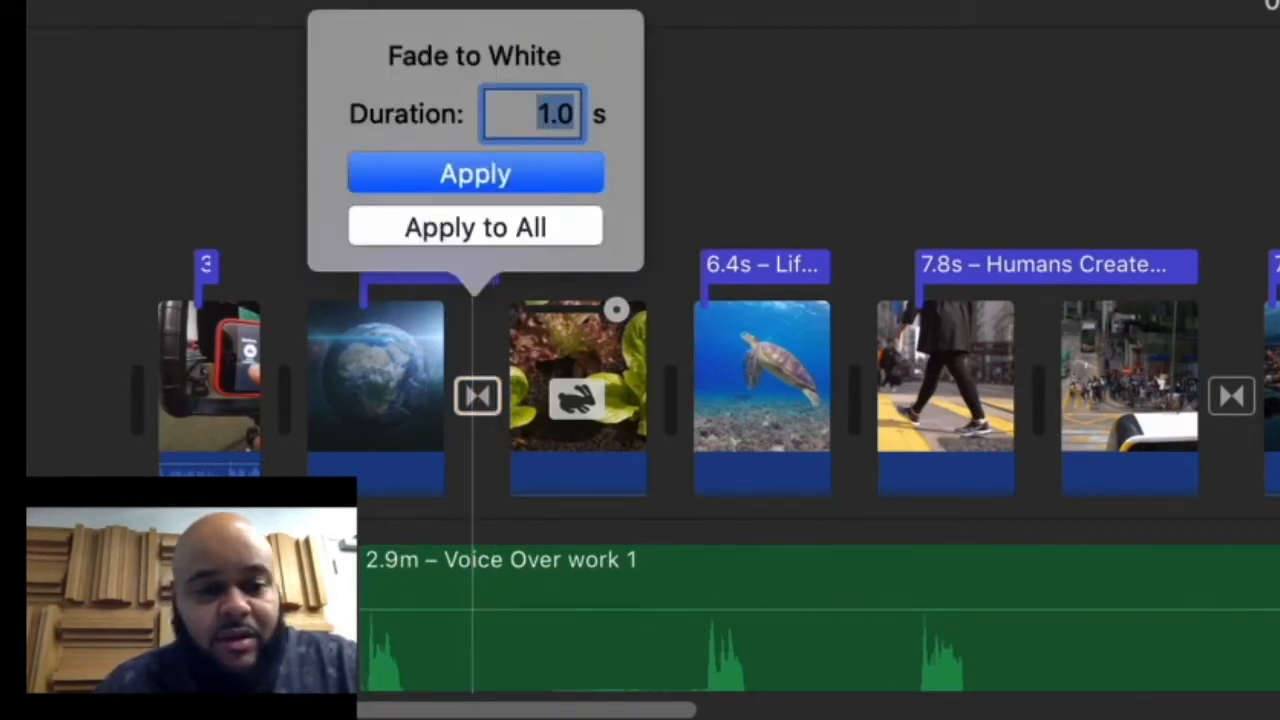
text(21)
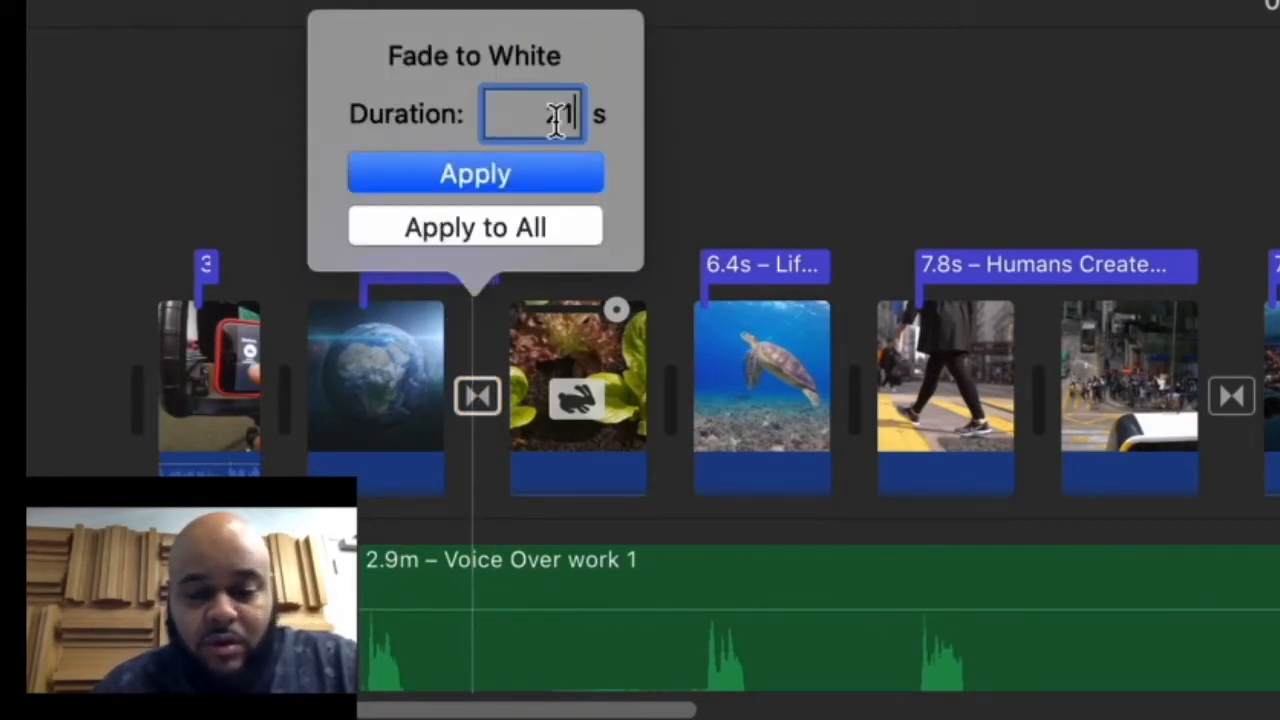
key(BackSpace)
key(BackSpace)
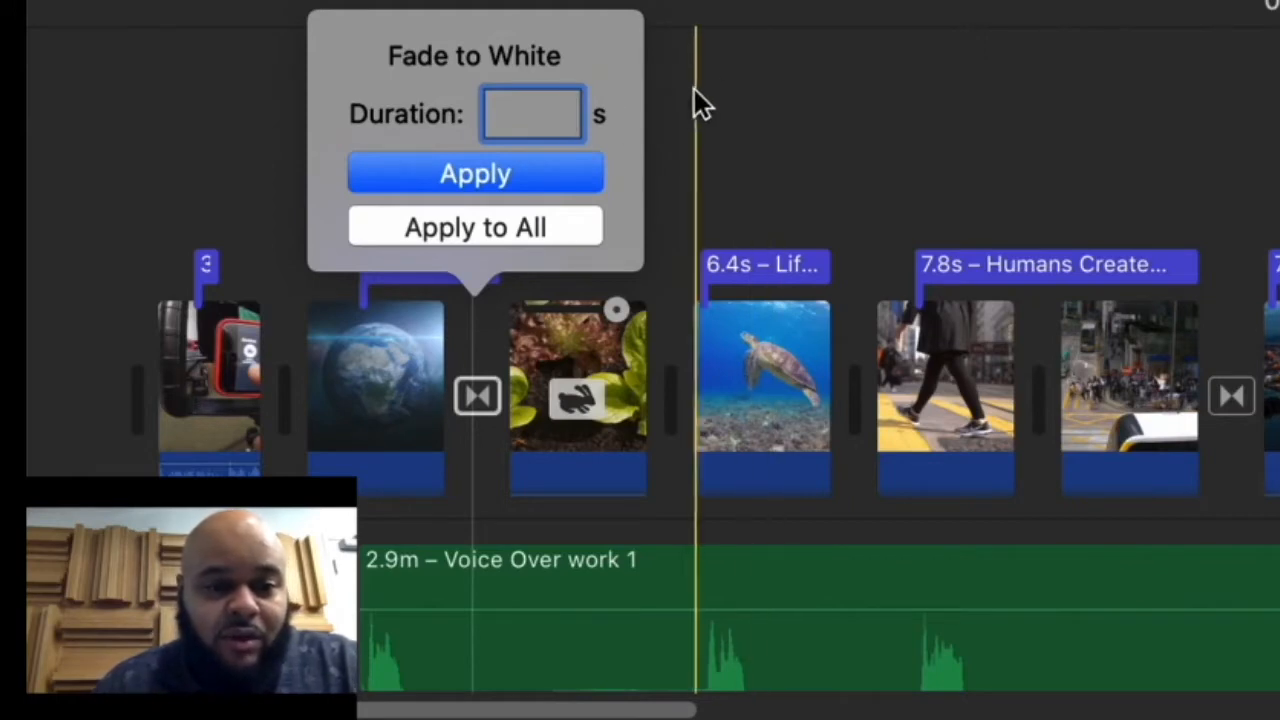
text(1)
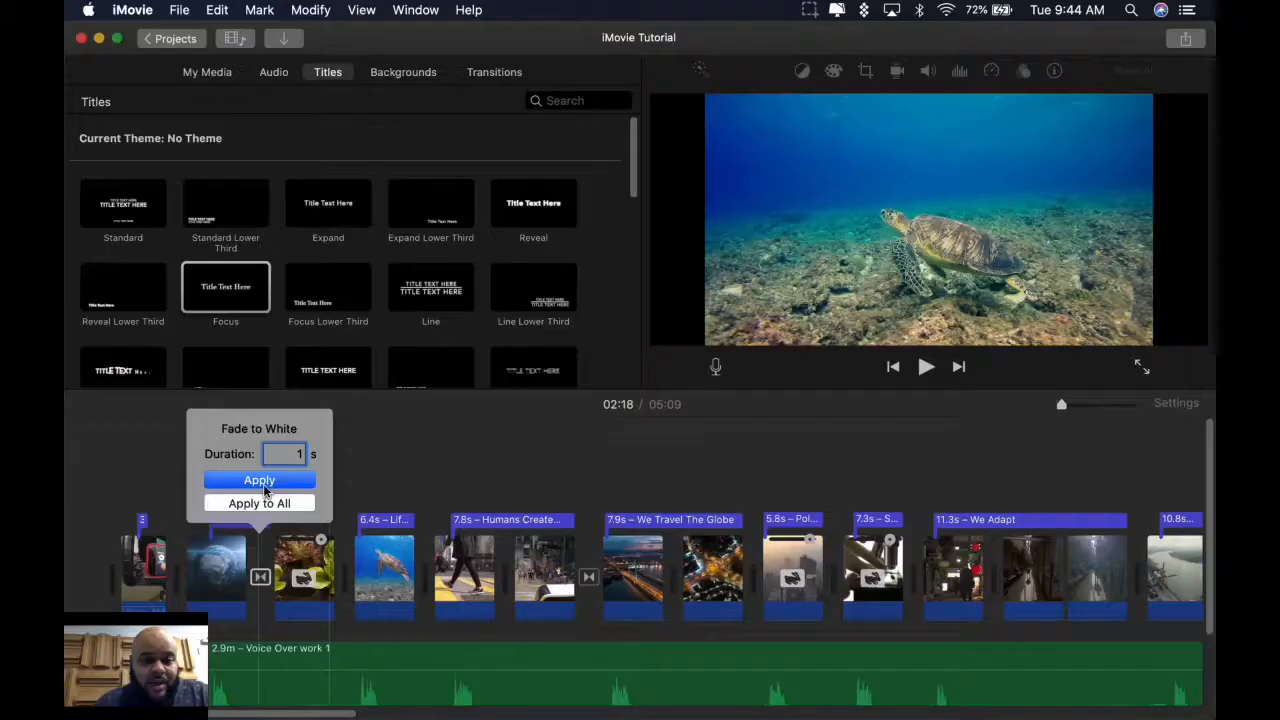
click(263, 484)
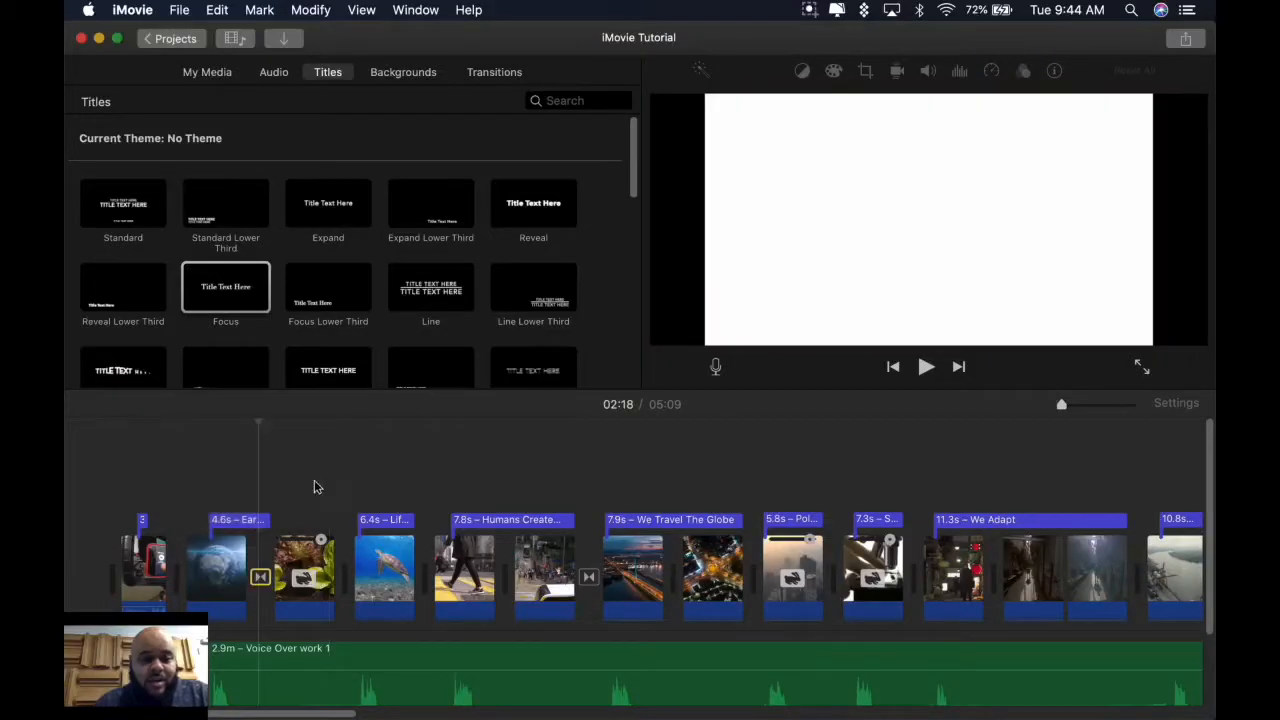
Paste the Time To Spare royalty-free music at the start of the Earth clip and select the Voice Over work 1 audio
click(196, 503)
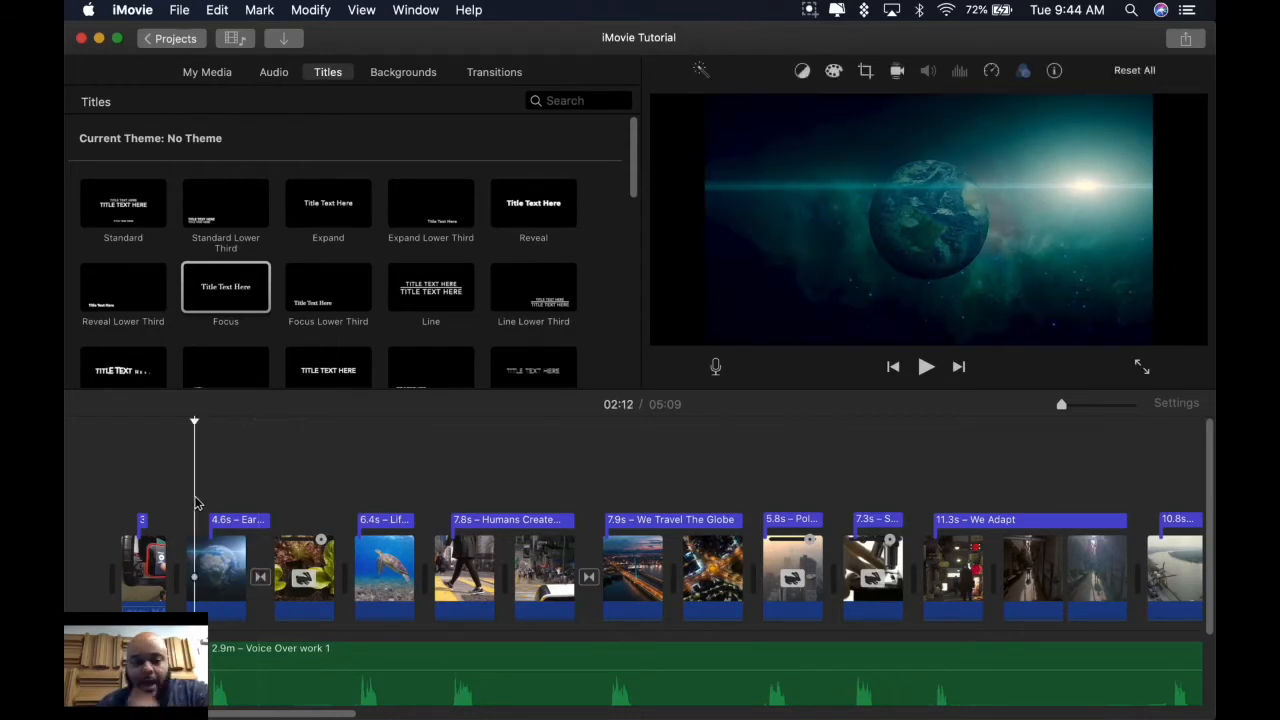
key(super+v)
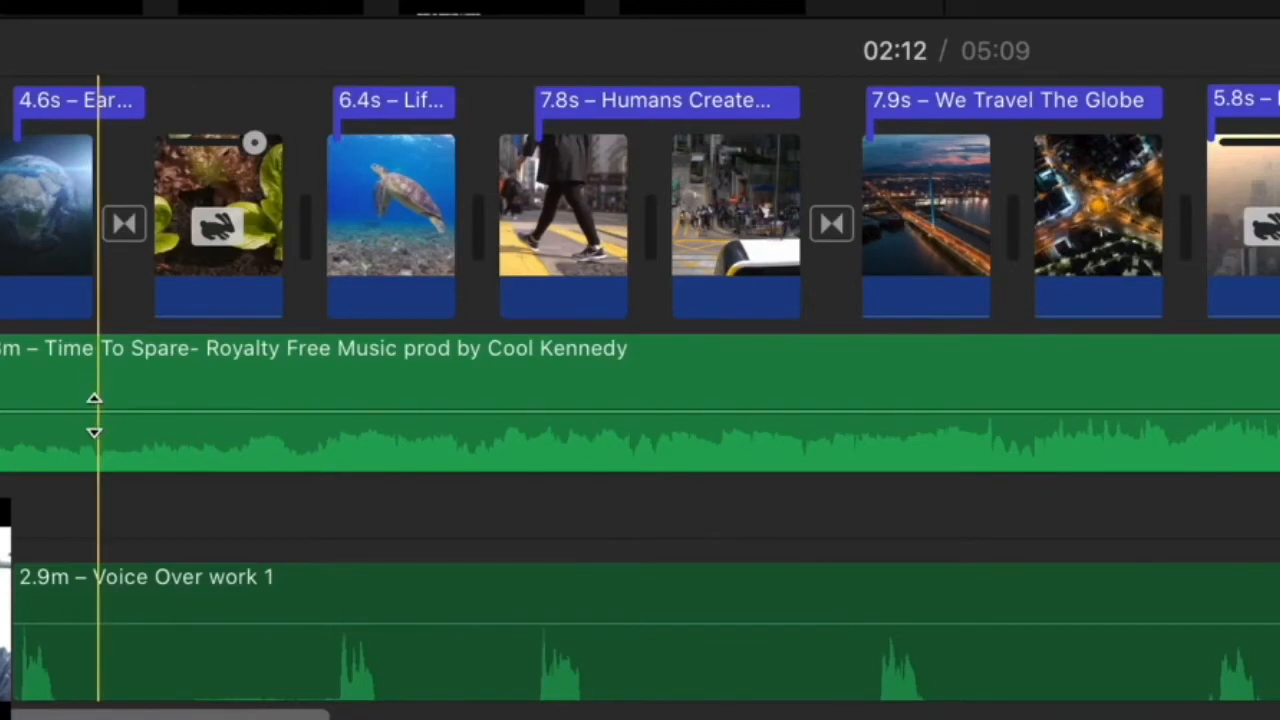
click(160, 588)
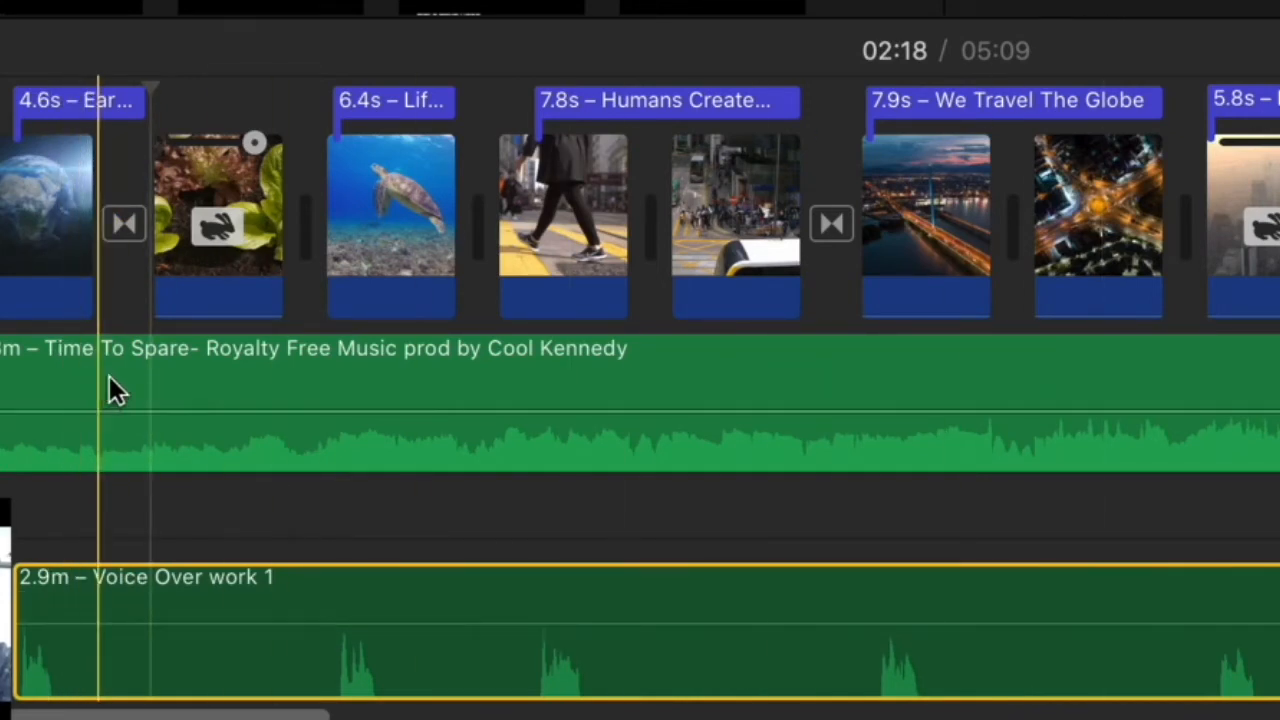
scroll(650, 650, up, 1)
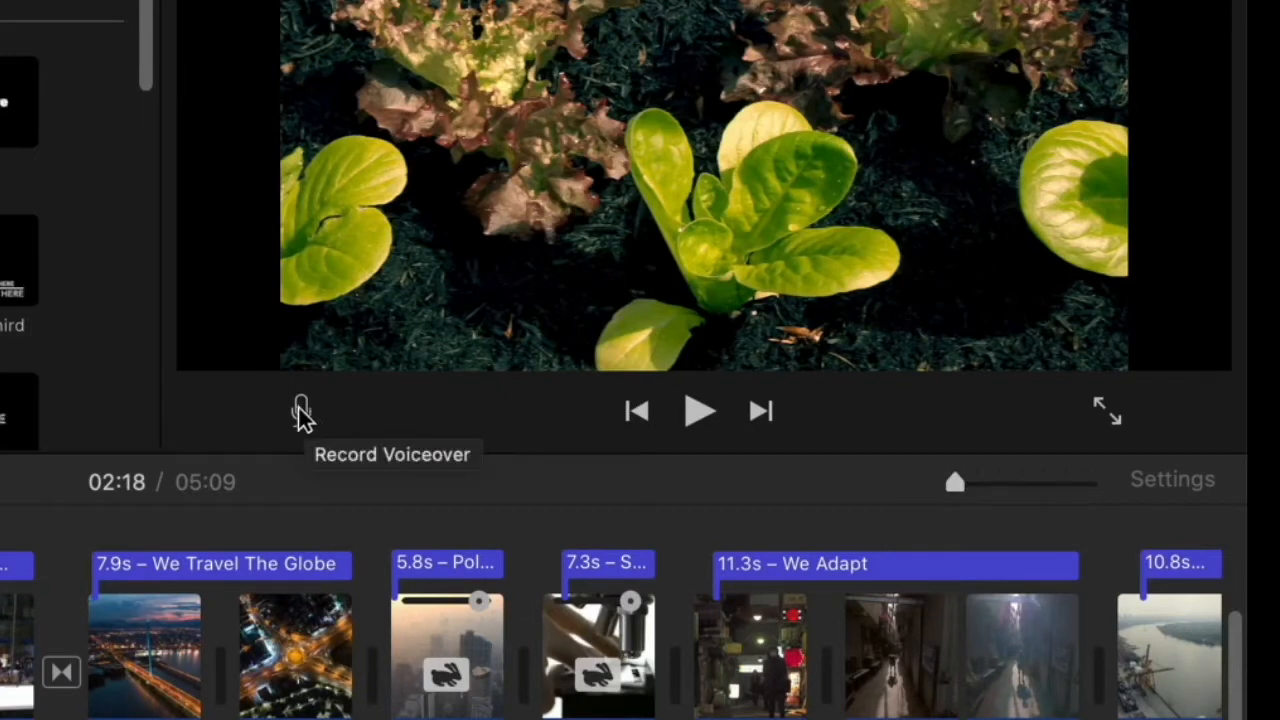
Examine the voiceover recording options, including the available input sources, recording volume and Mute Project setting, and close them without recording
click(301, 412)
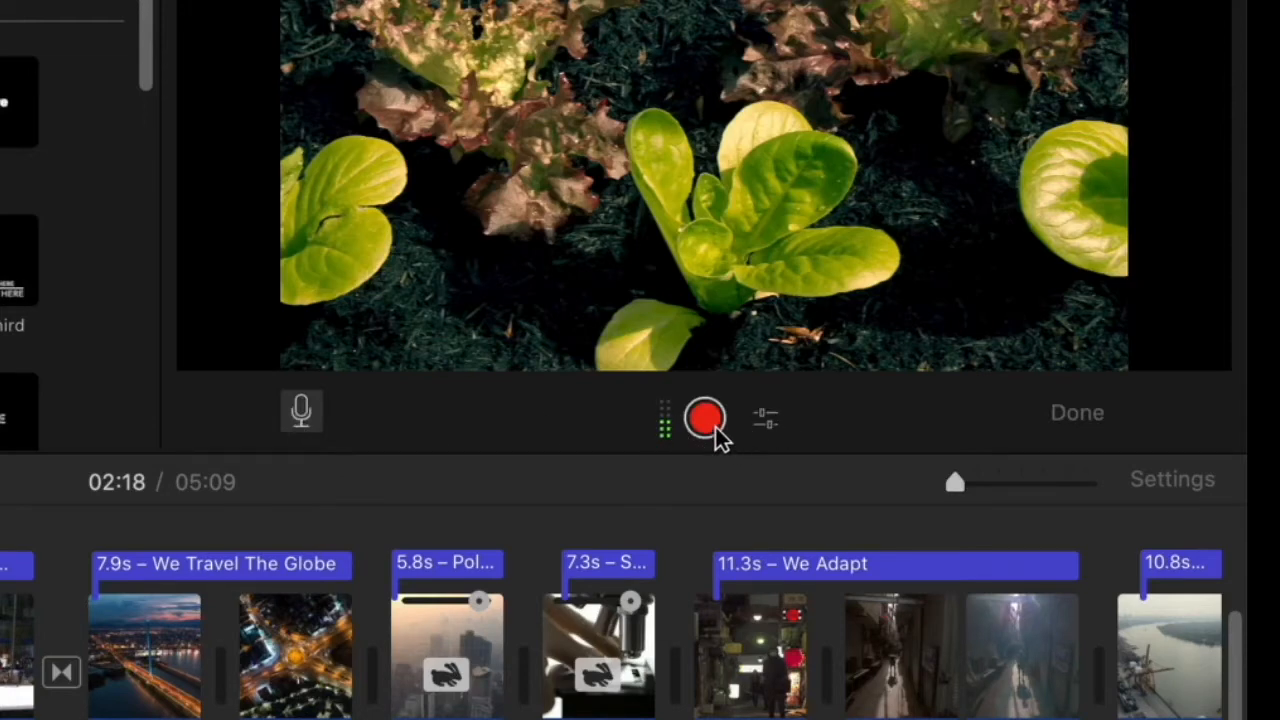
click(773, 423)
click(848, 500)
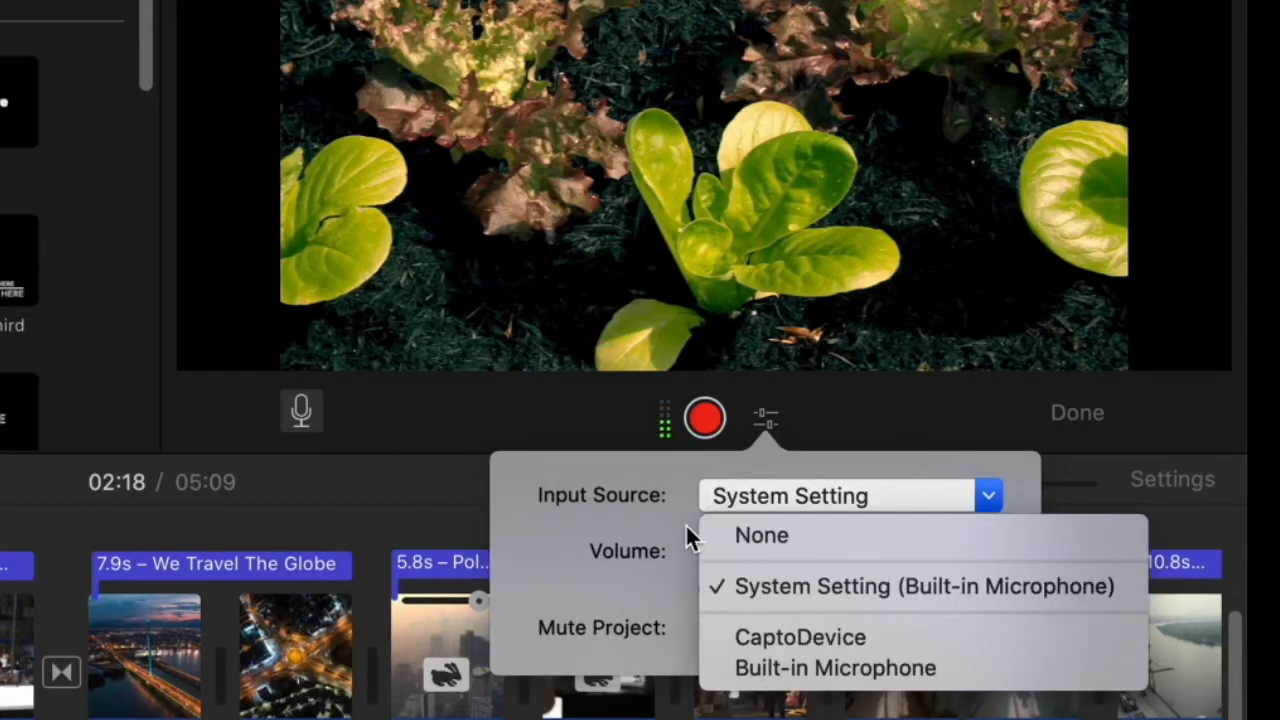
click(721, 507)
click(796, 503)
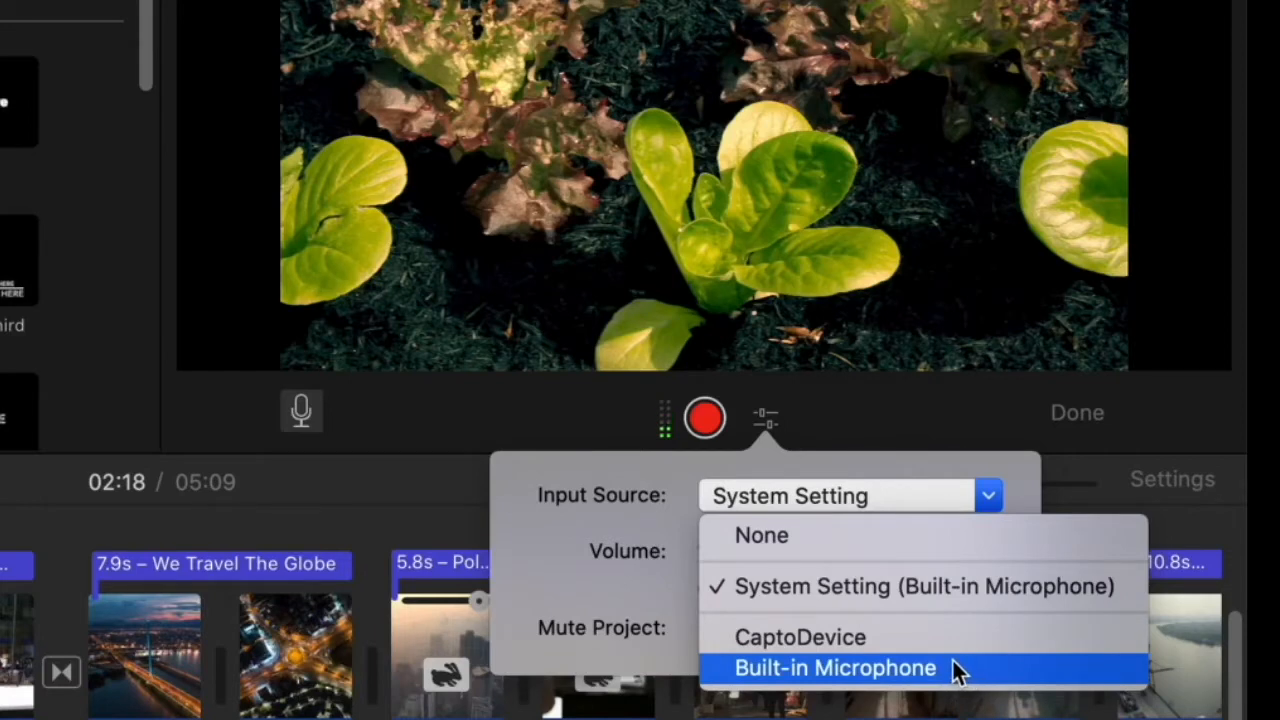
click(573, 592)
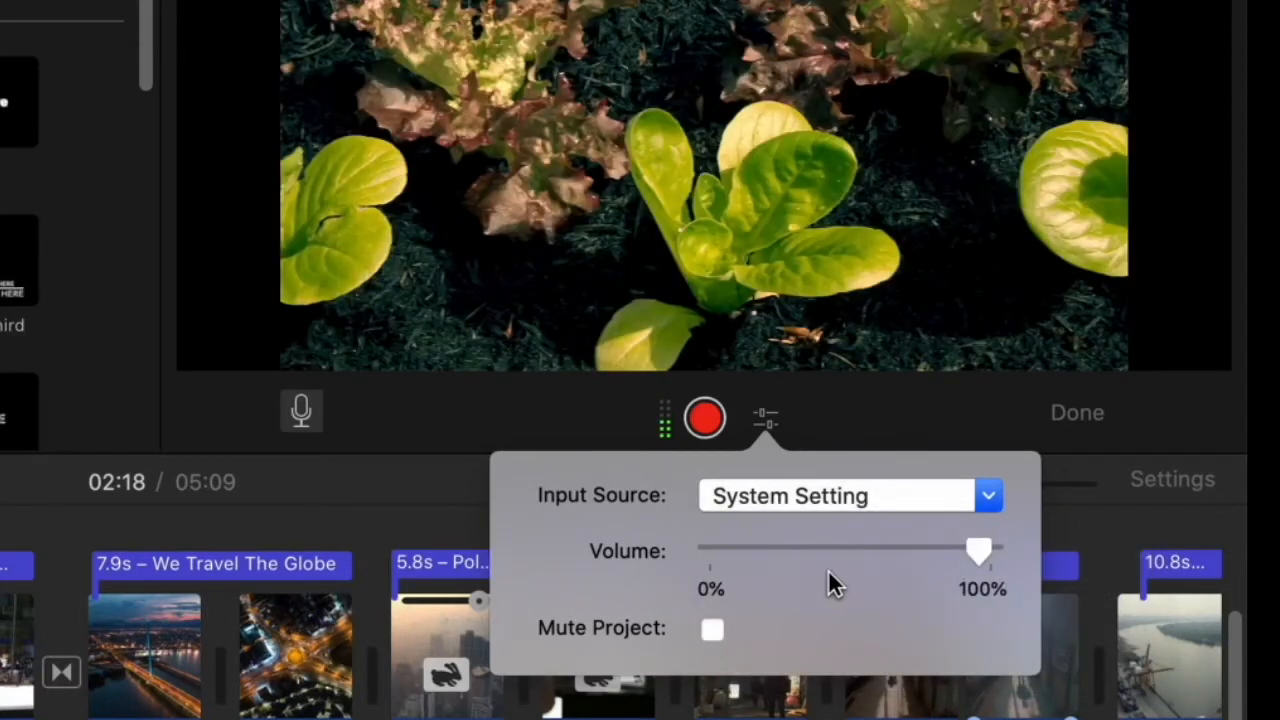
click(859, 496)
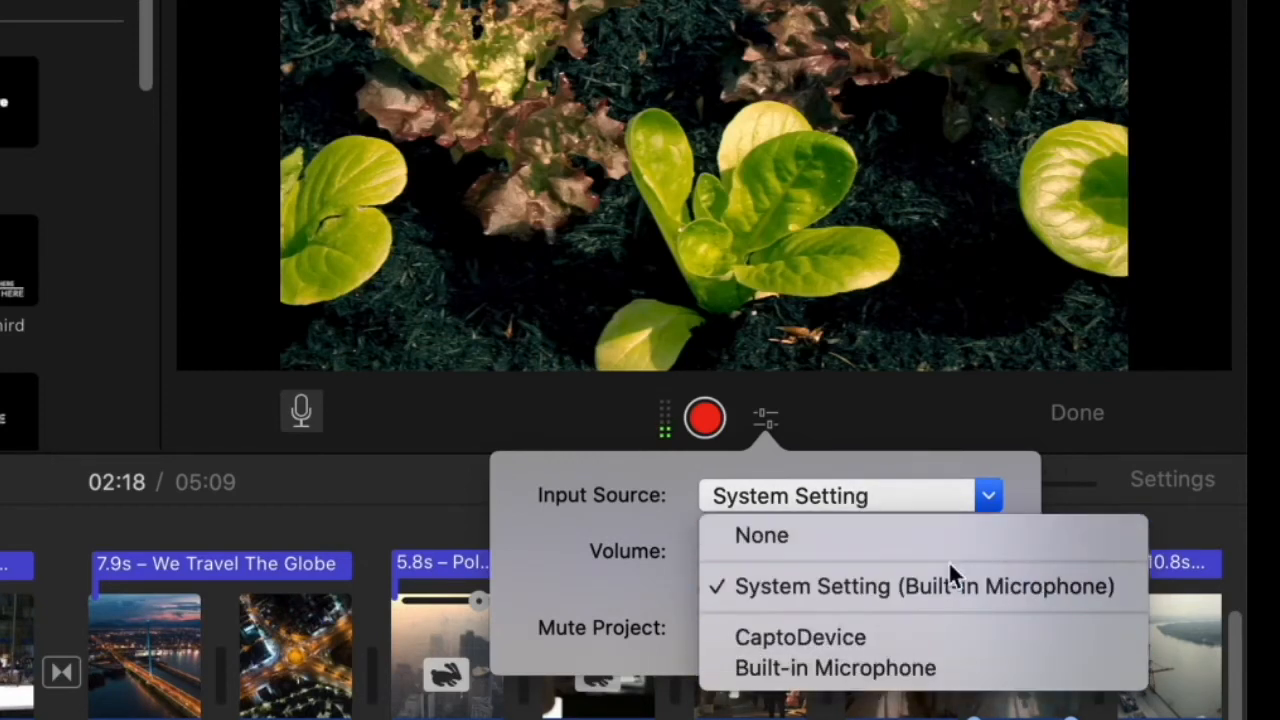
click(578, 592)
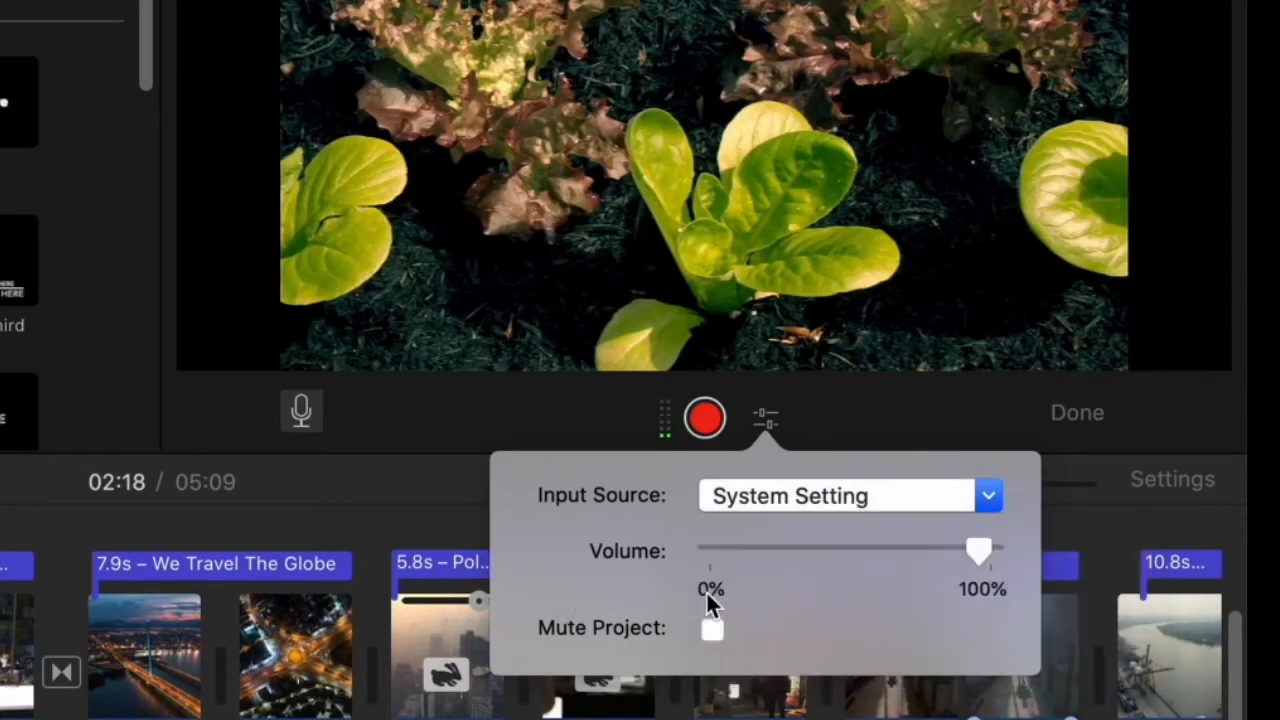
click(983, 438)
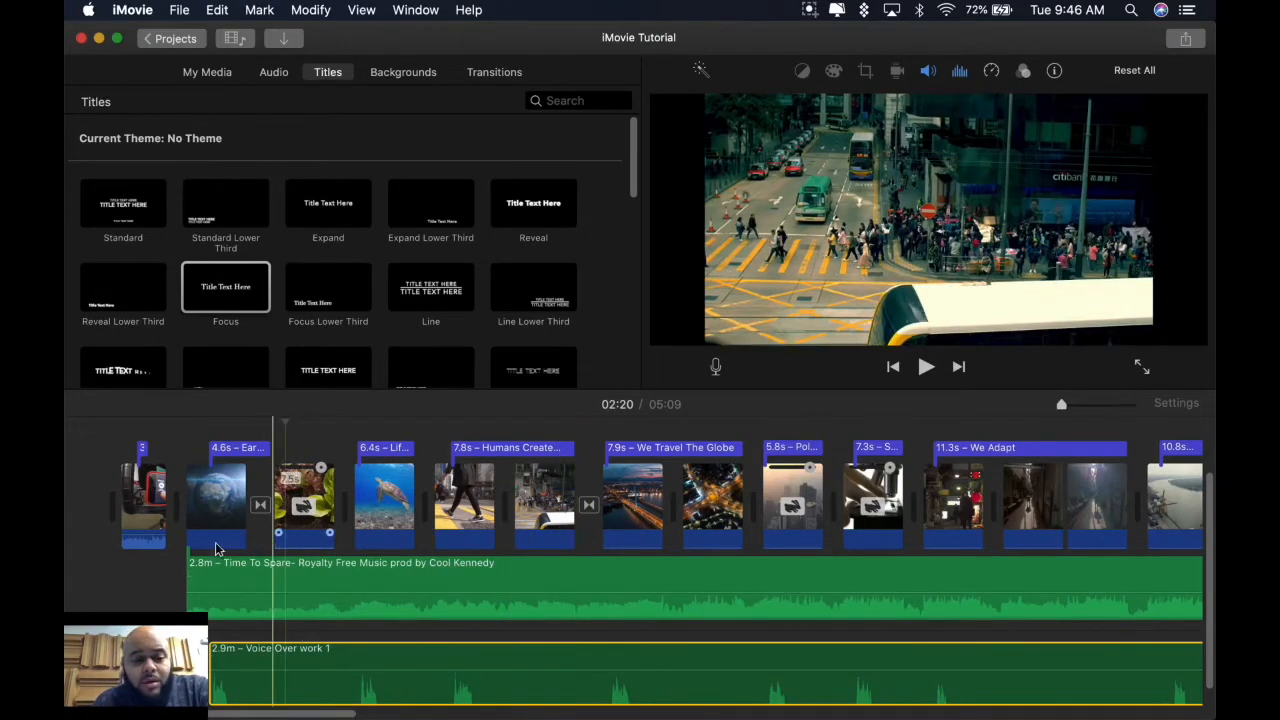
Play the movie from the start of the Earth clip to hear the Time To Spare music with the voiceover
click(265, 579)
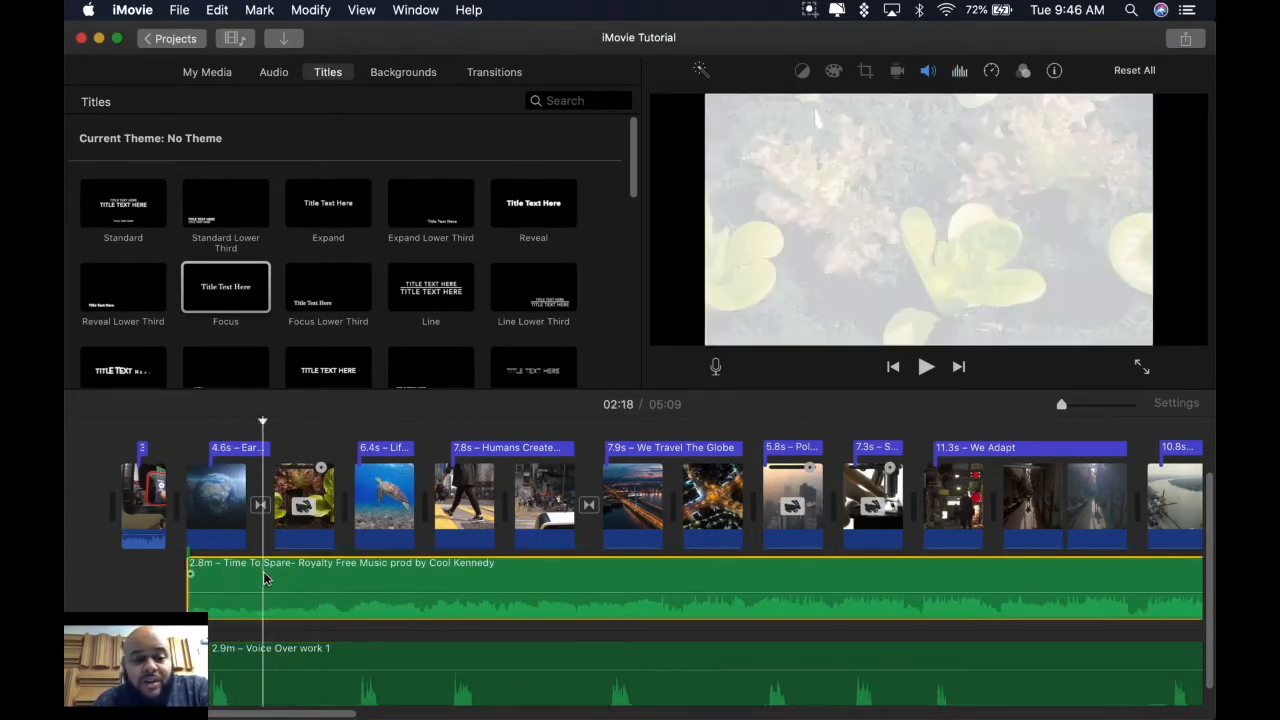
click(178, 580)
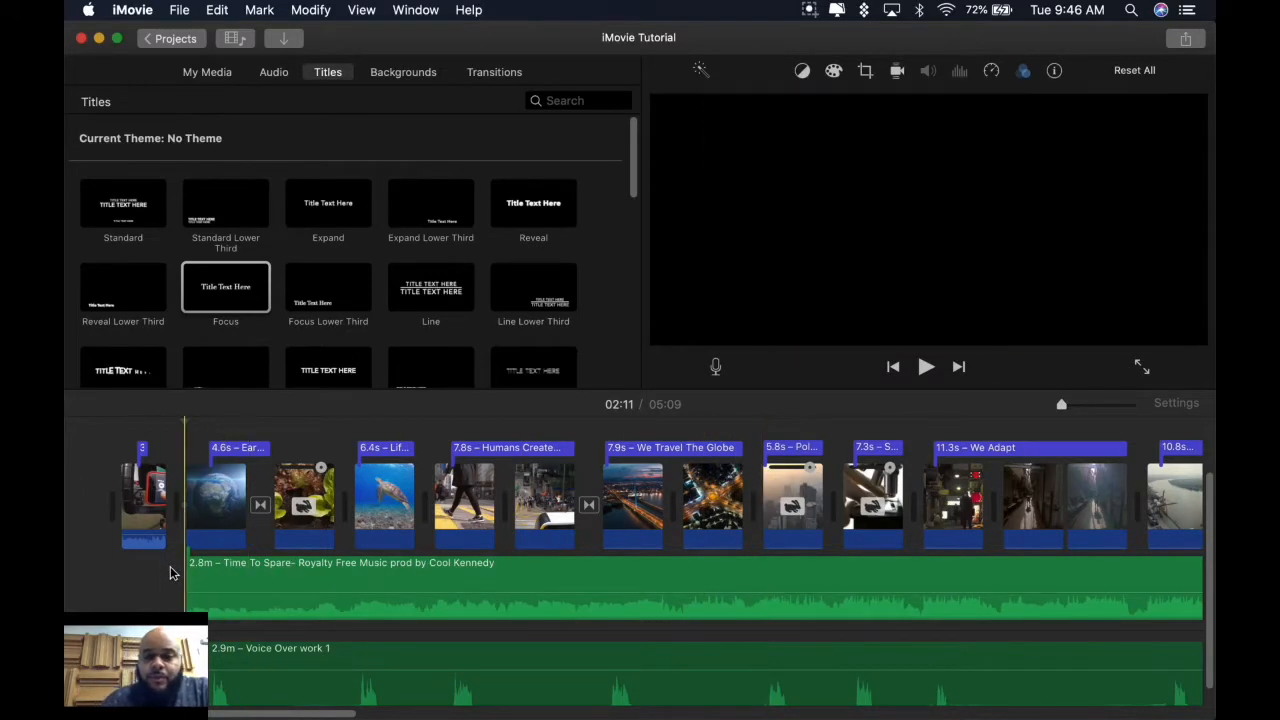
key(space)
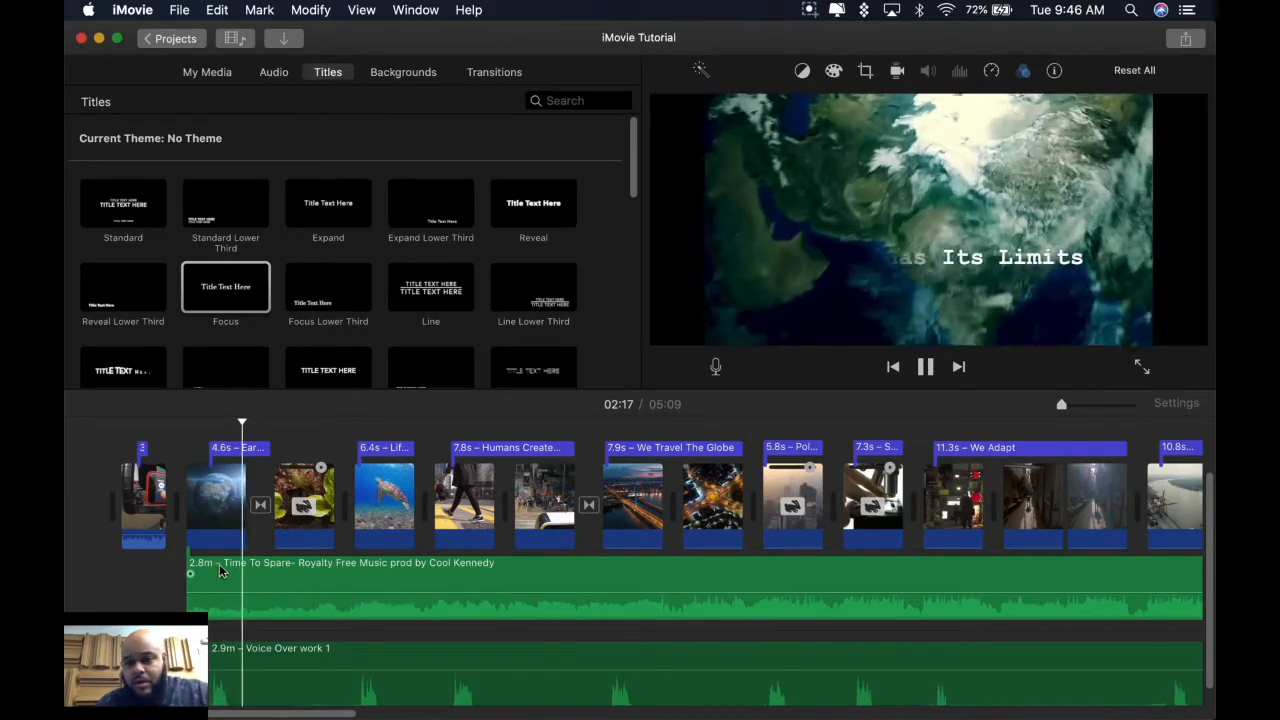
key(space)
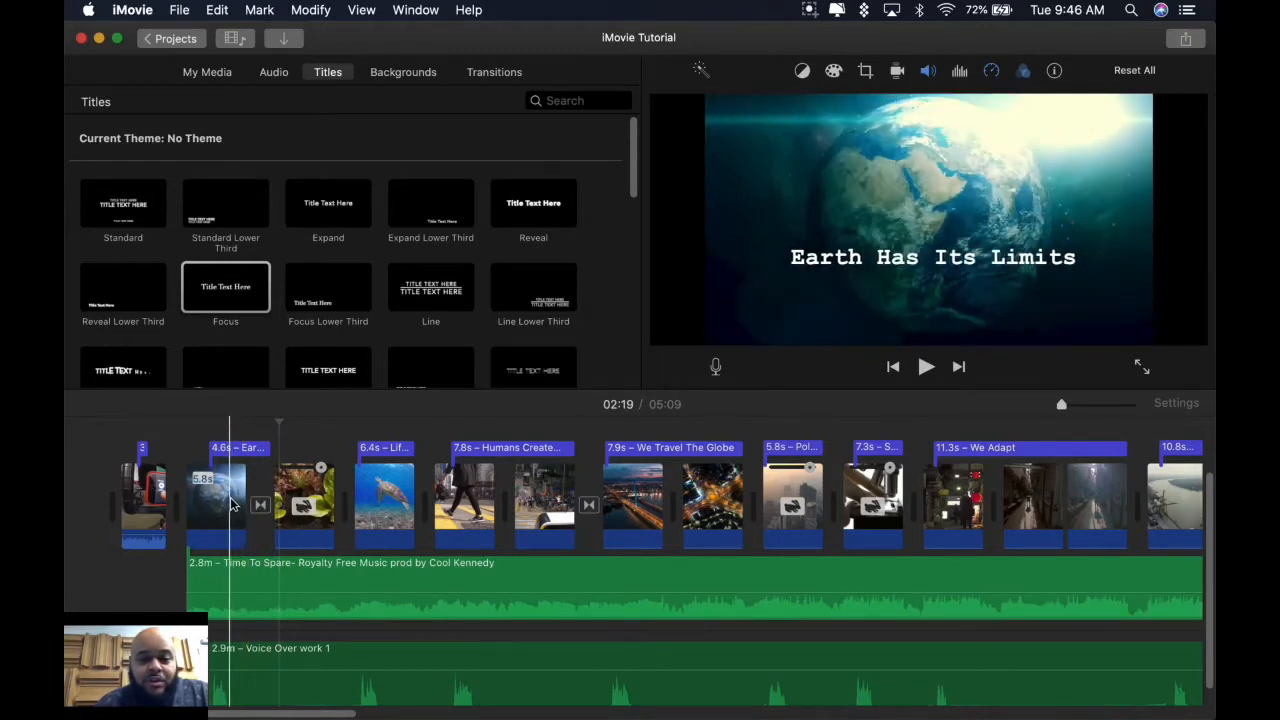
Examine Fade to White in the transitions library and play back its use between the Earth clip and the leafy plant clip
click(300, 497)
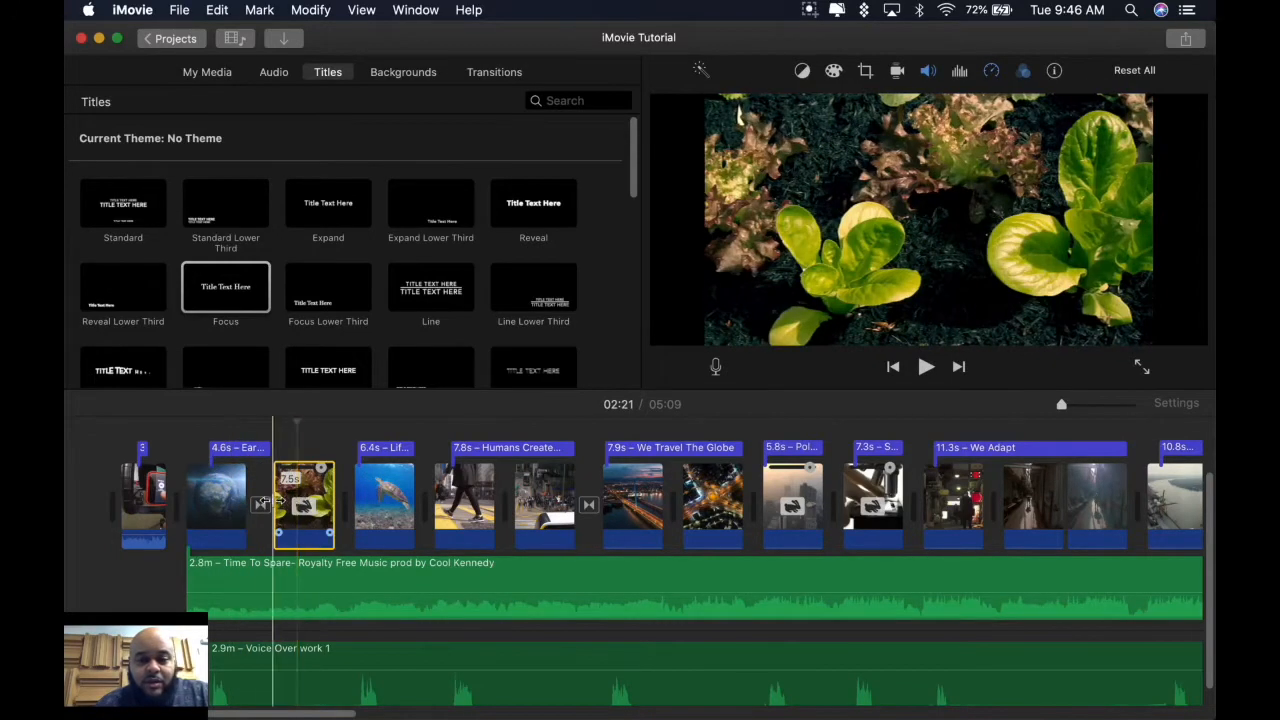
click(260, 505)
click(765, 80)
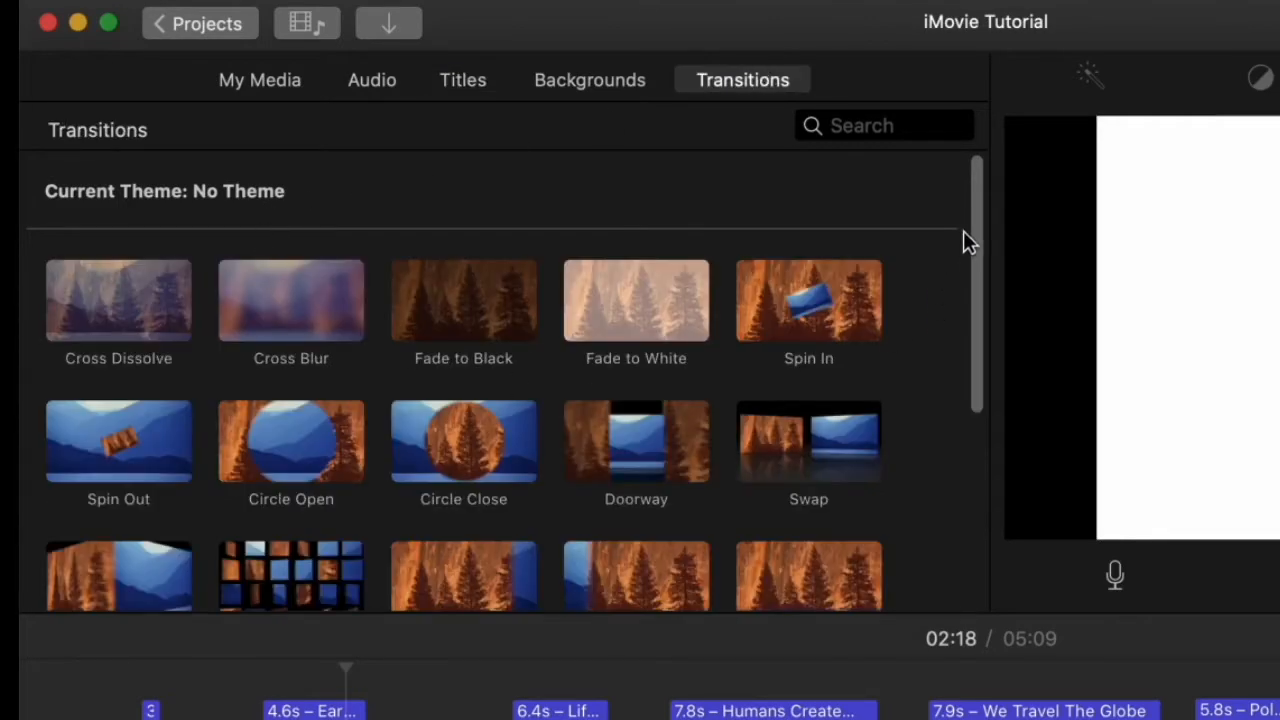
drag(976, 238, 975, 204)
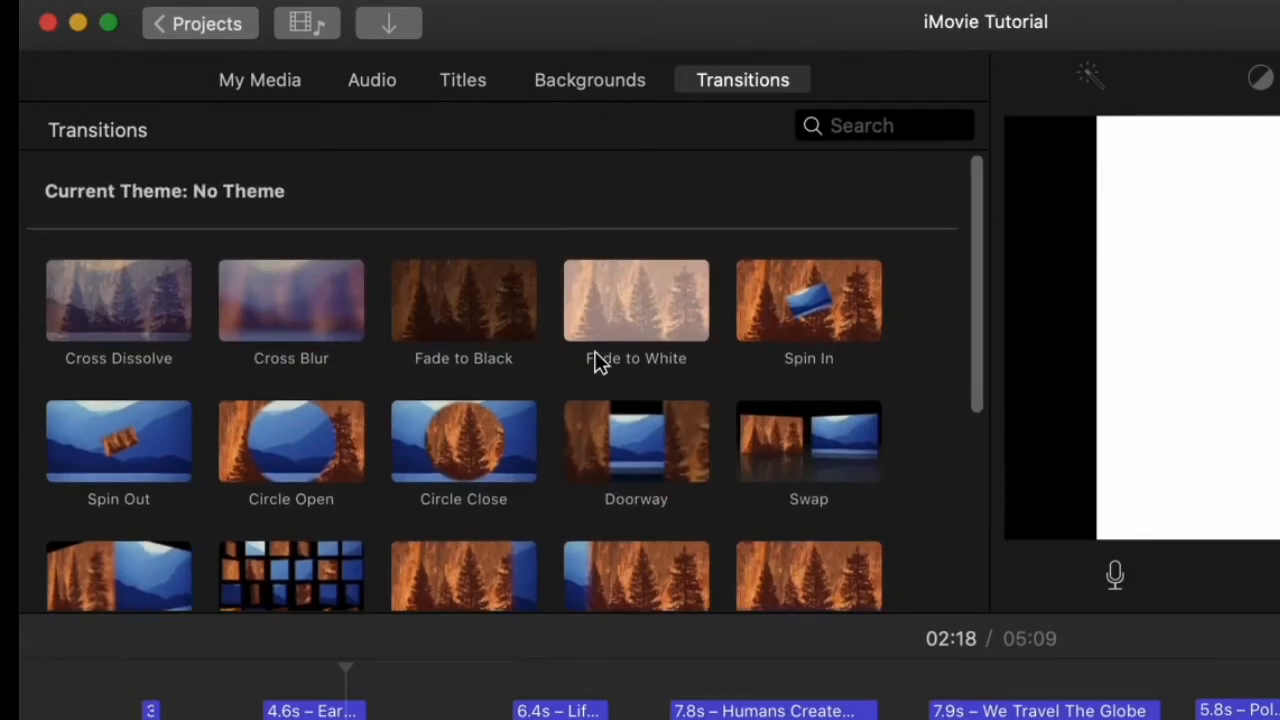
click(625, 331)
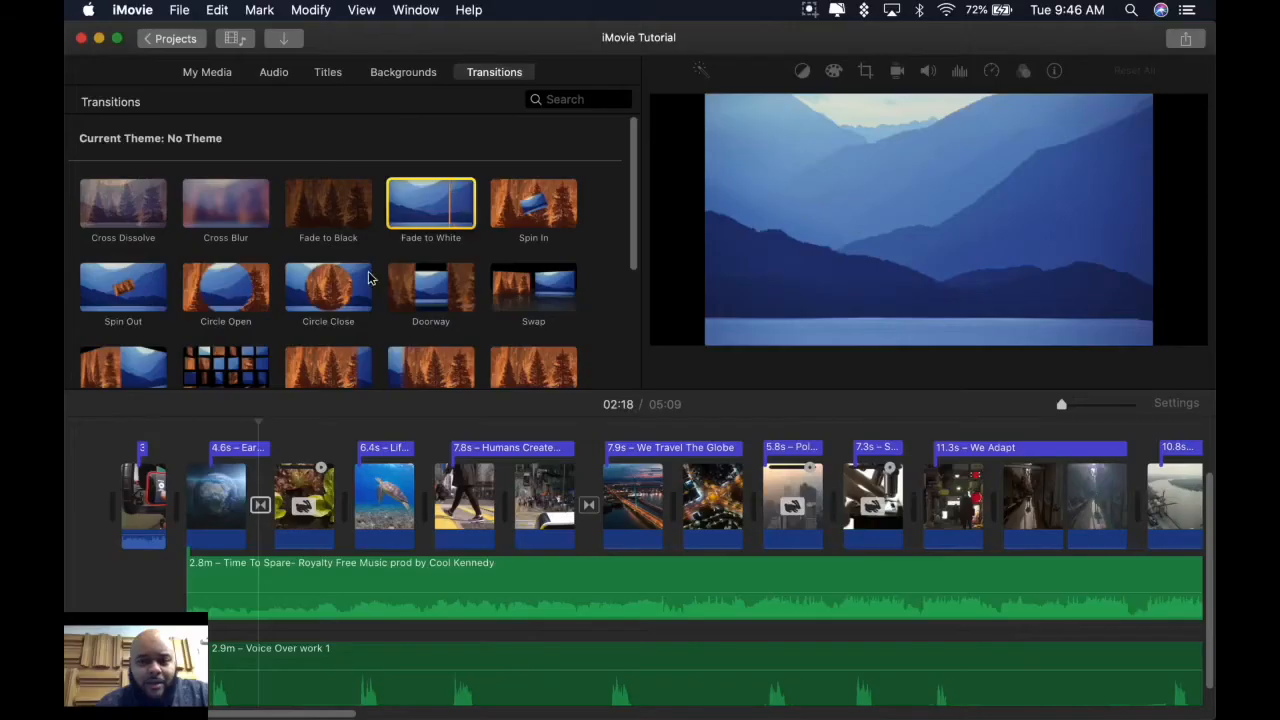
click(261, 506)
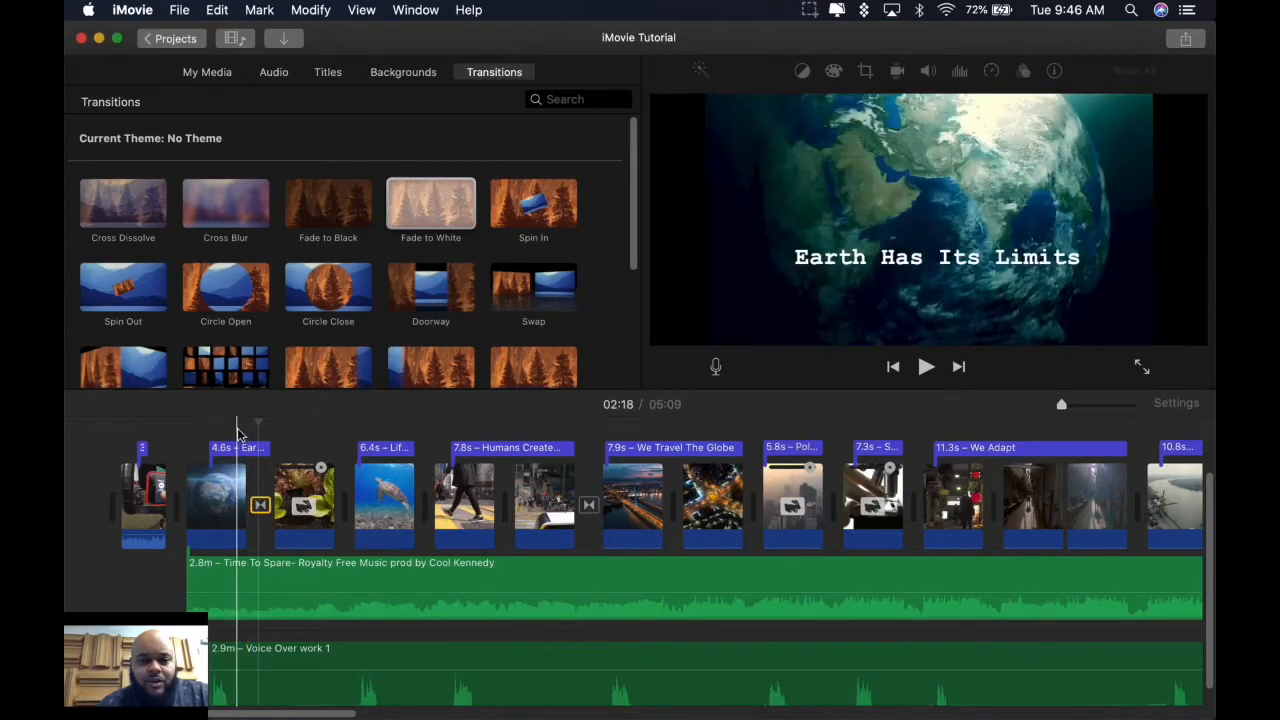
click(235, 445)
key(space)
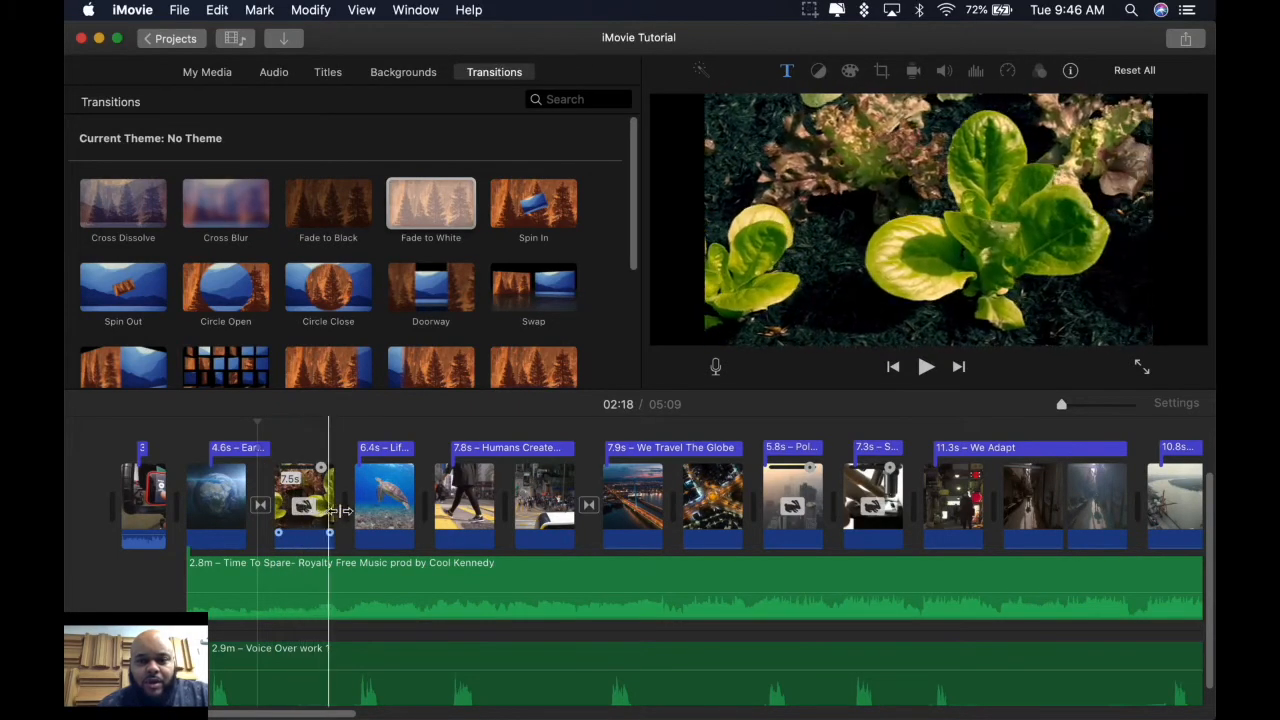
Play back the transition between the crowded crosswalk clip and the bridge clip, starting from the Humans Create title
click(143, 204)
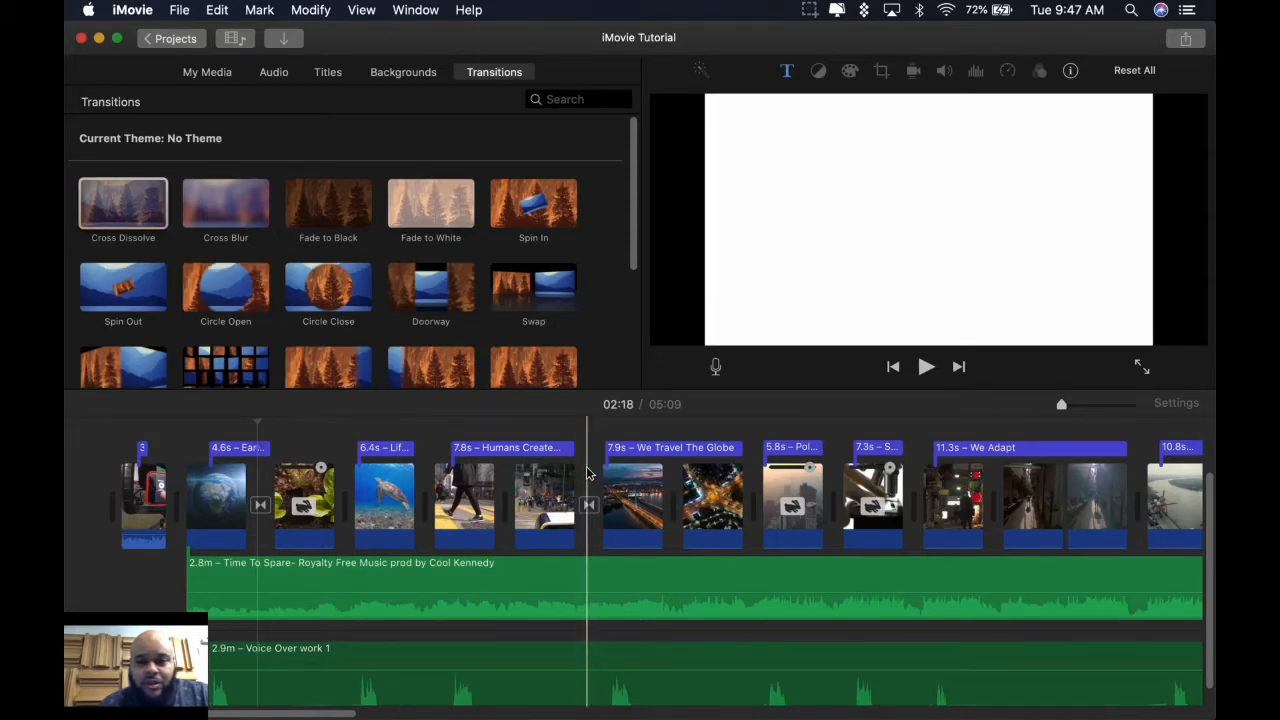
click(566, 426)
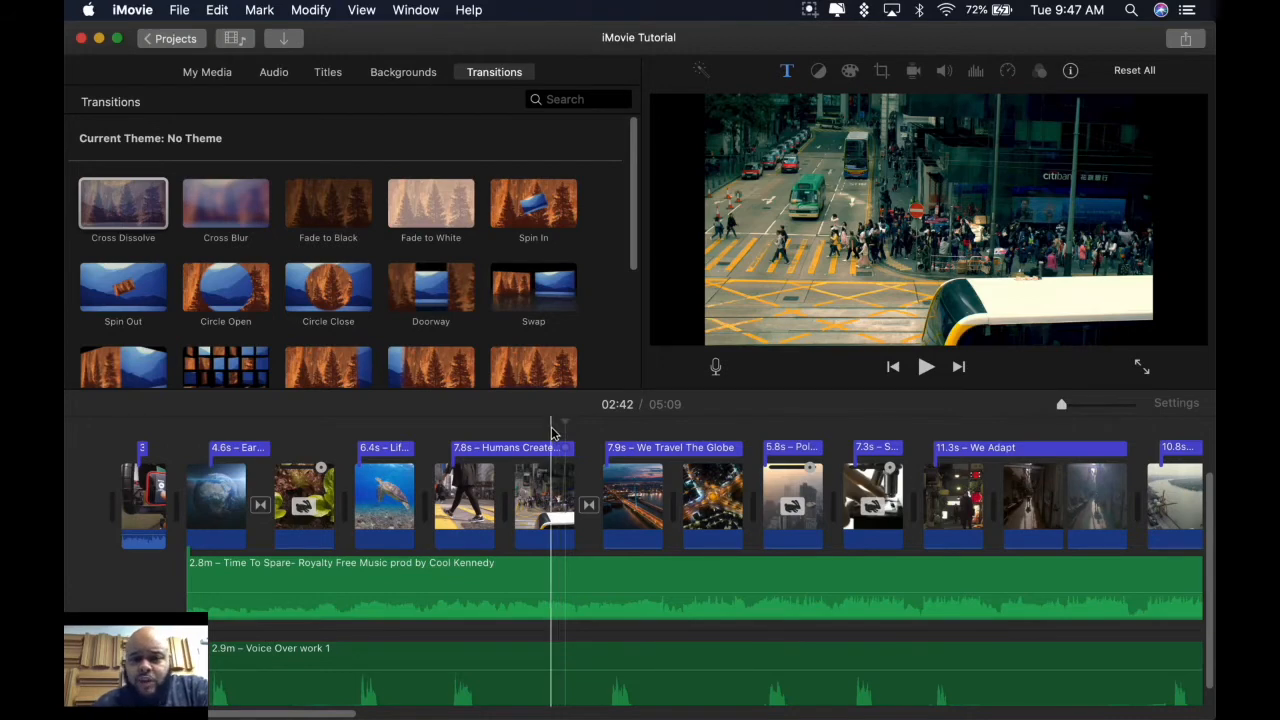
click(540, 495)
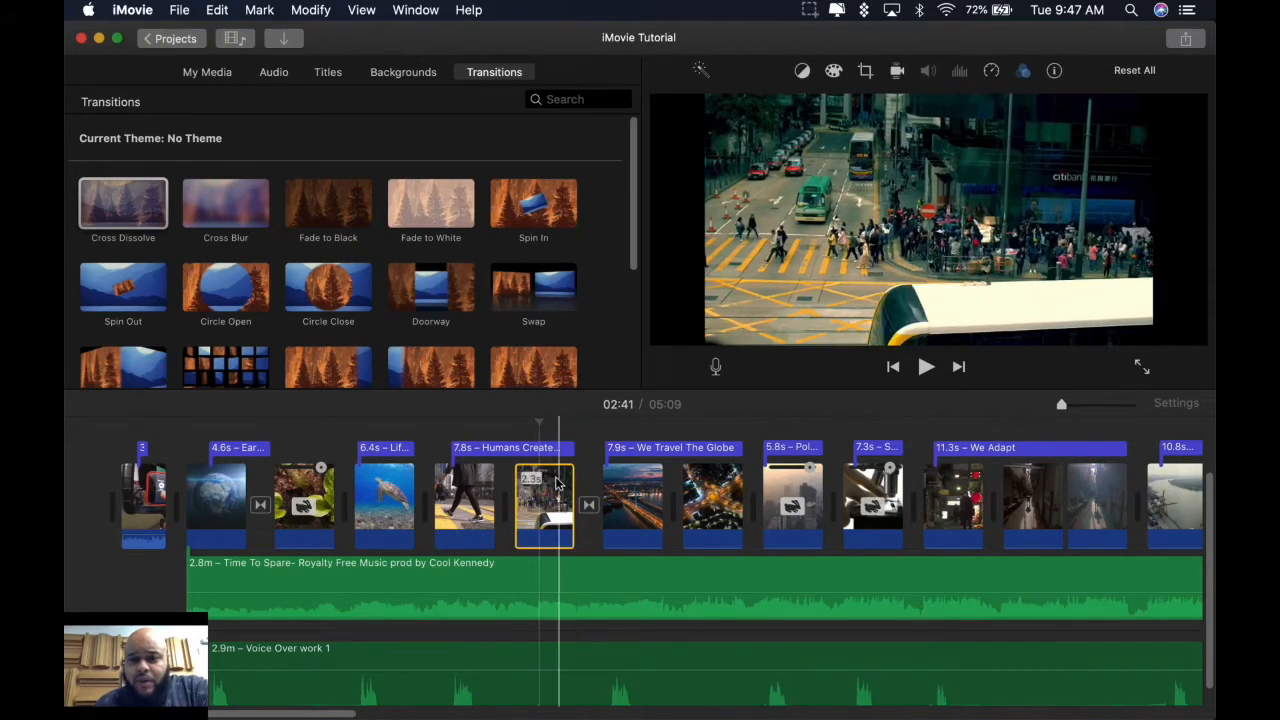
click(515, 440)
key(space)
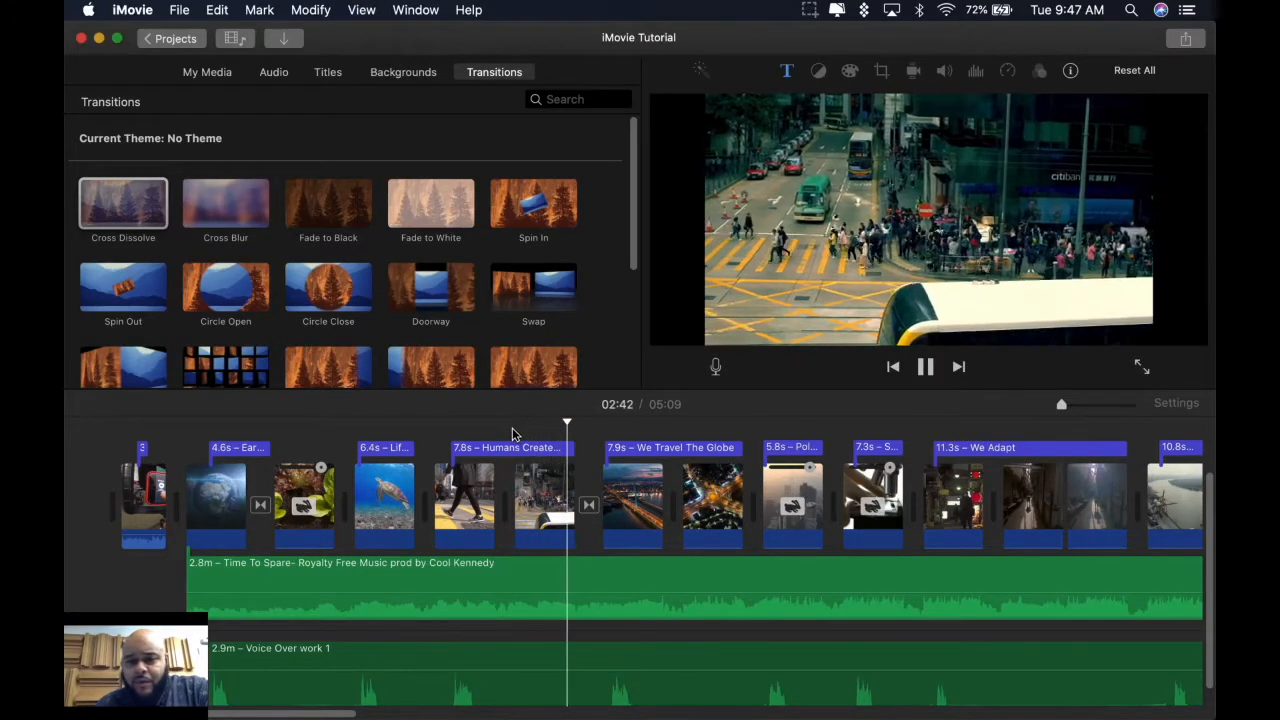
key(space)
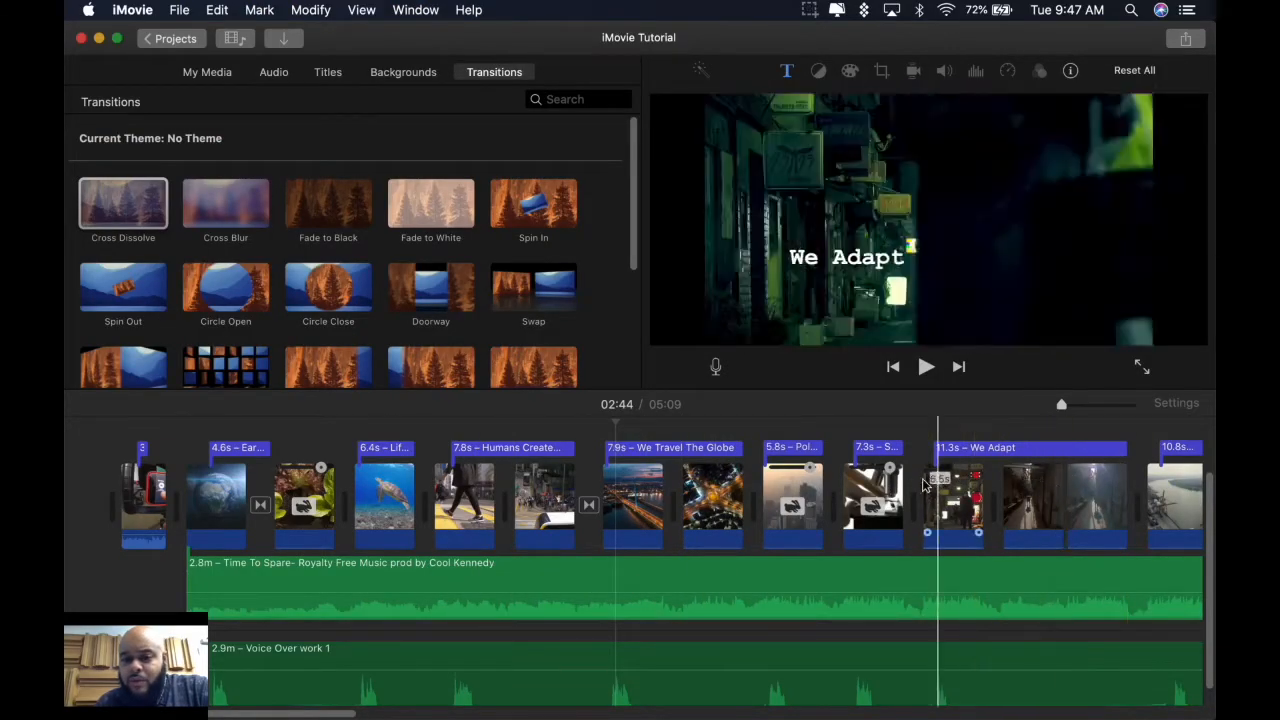
Try to add a Spin Out transition between the bridge clip and the aerial street intersection clip
click(123, 228)
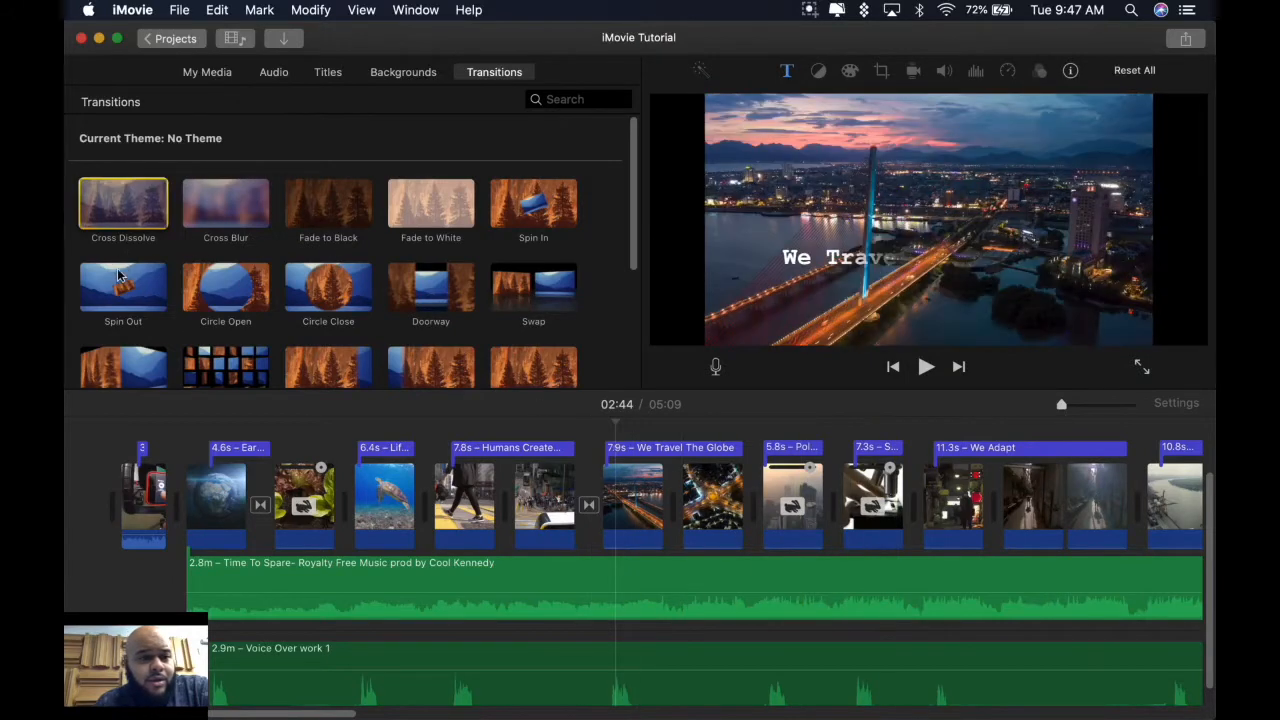
click(119, 280)
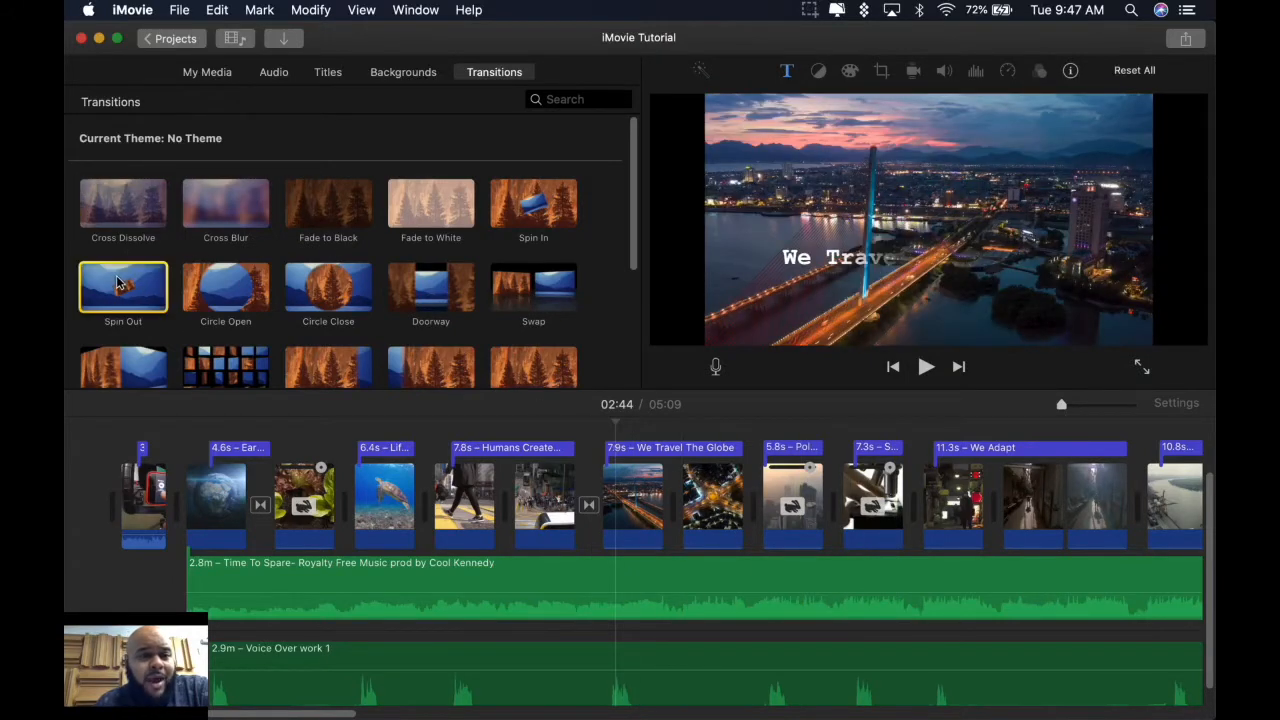
drag(116, 283, 680, 480)
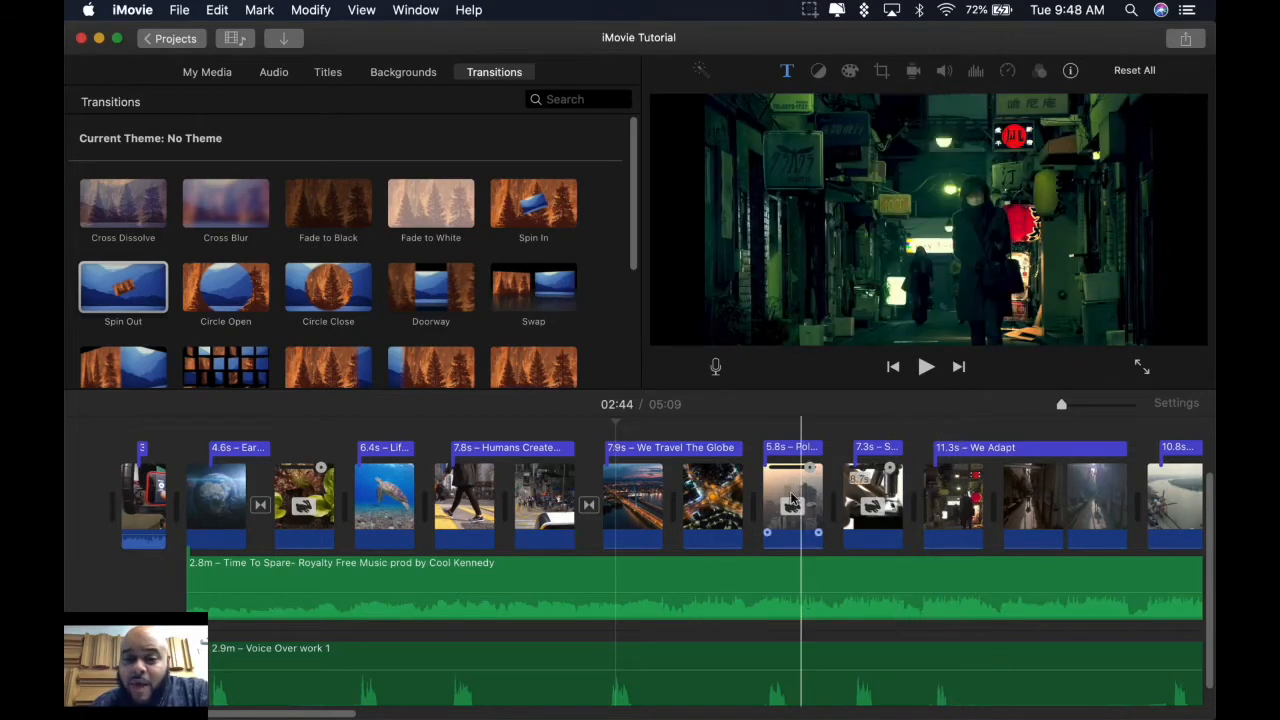
Extend the end of the hazy skyline clip under the Pollution Ensues title so it lasts 14.0 s
click(722, 490)
click(812, 495)
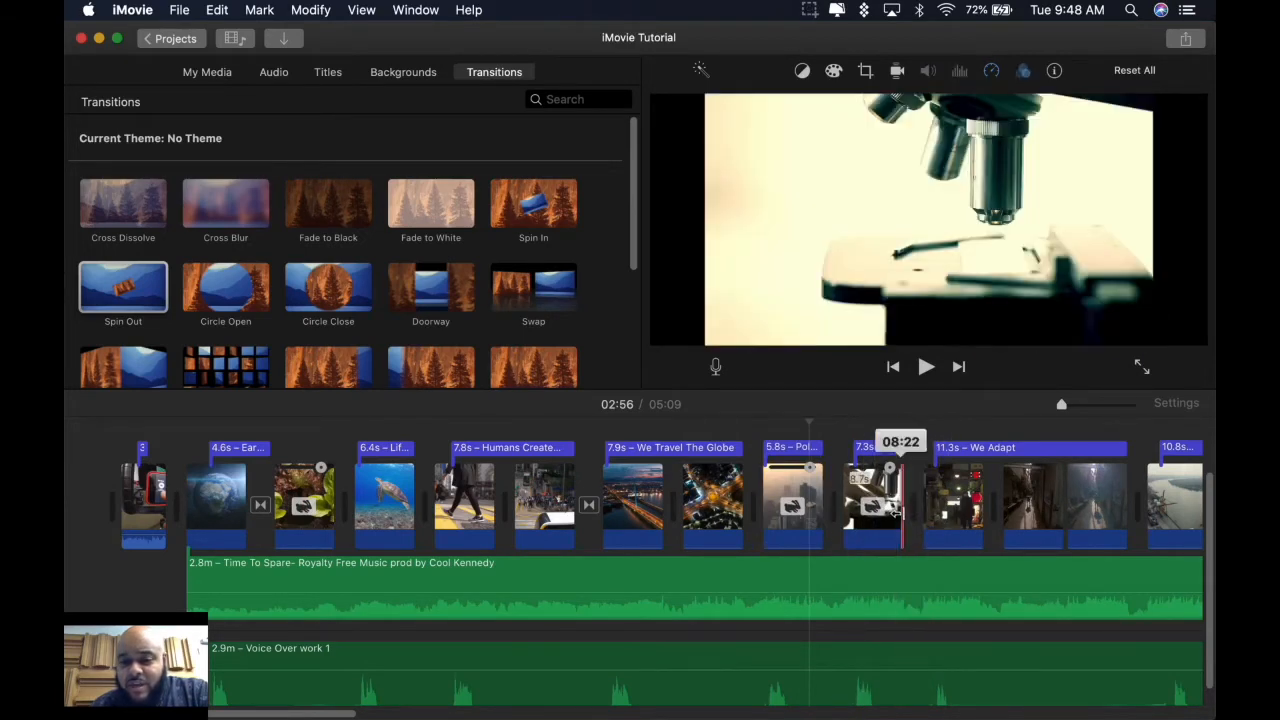
click(810, 505)
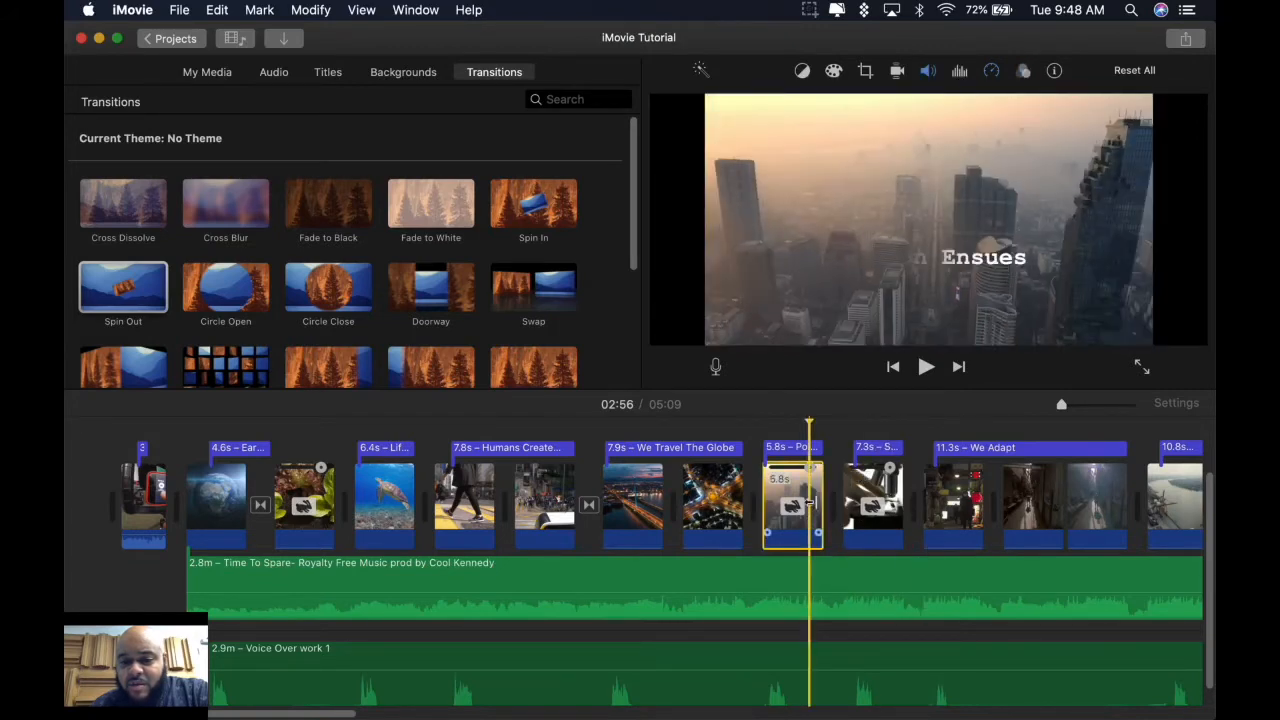
drag(825, 507, 836, 503)
drag(791, 444, 780, 446)
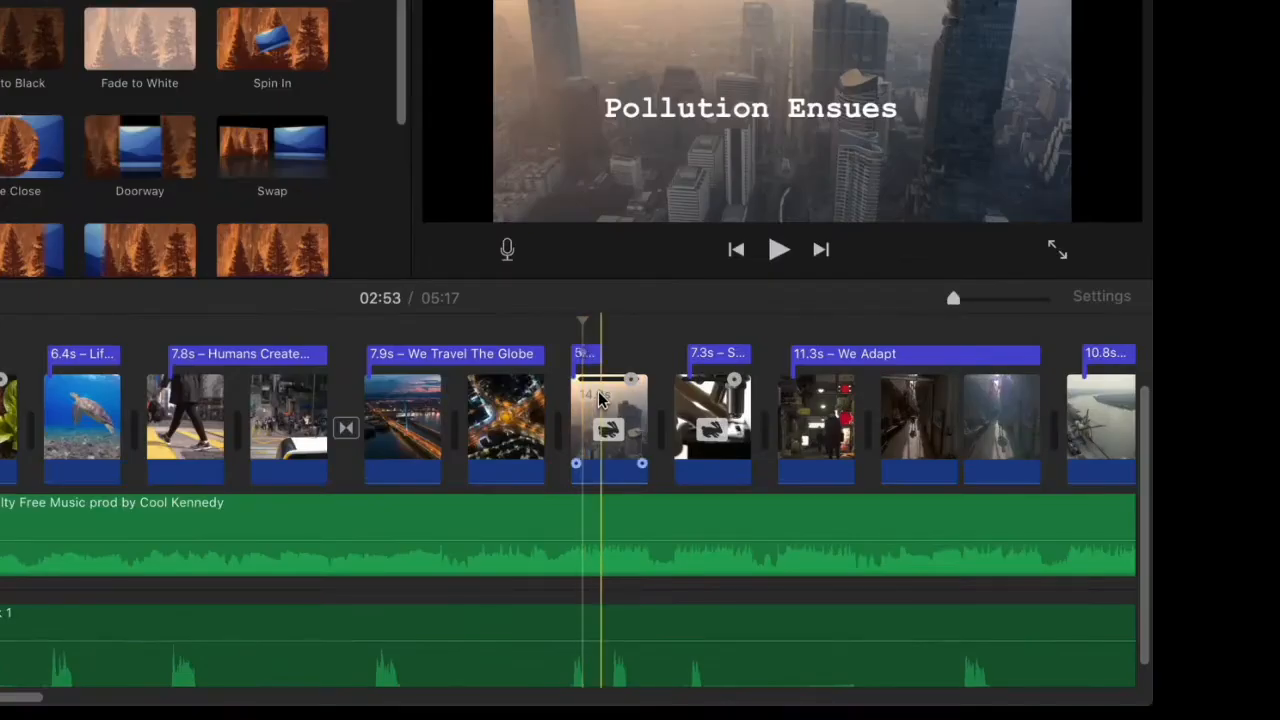
click(792, 500)
Lower the Time To Spare music volume to its minimum, raise it partway again, and raise the Voice Over work 1 volume
drag(619, 541, 619, 686)
scroll(611, 632, down, 1)
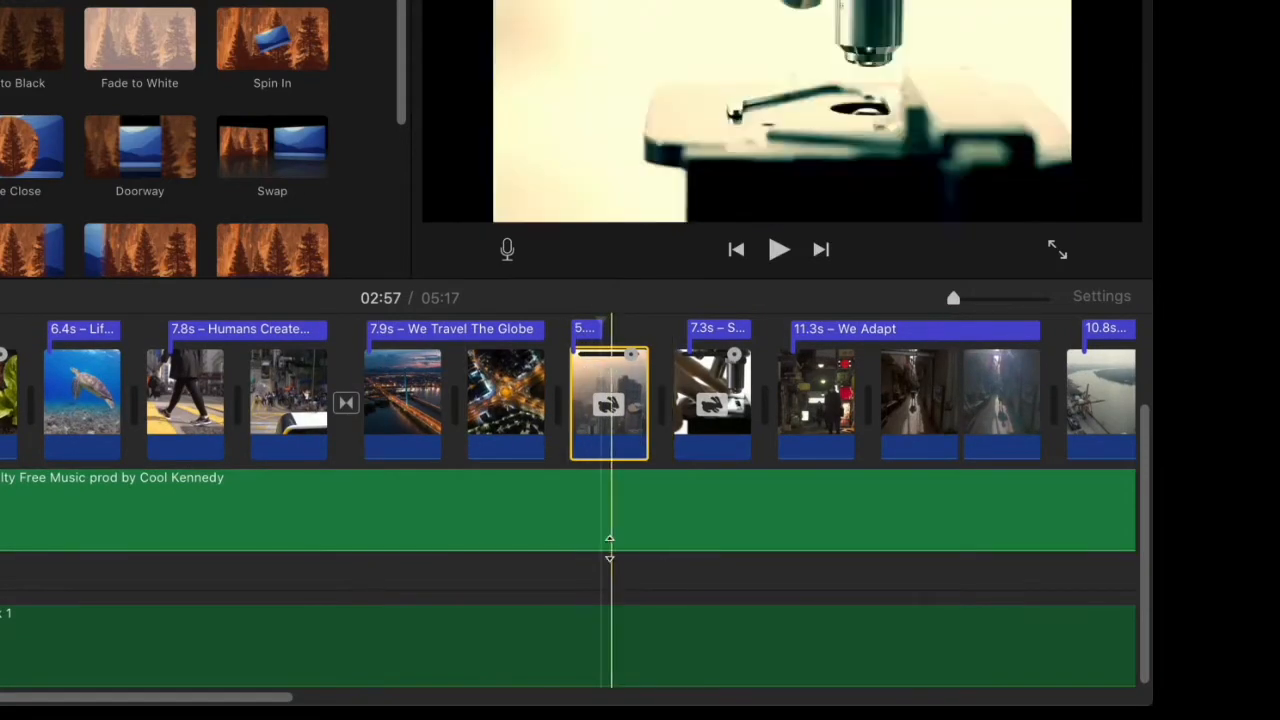
drag(610, 548, 620, 515)
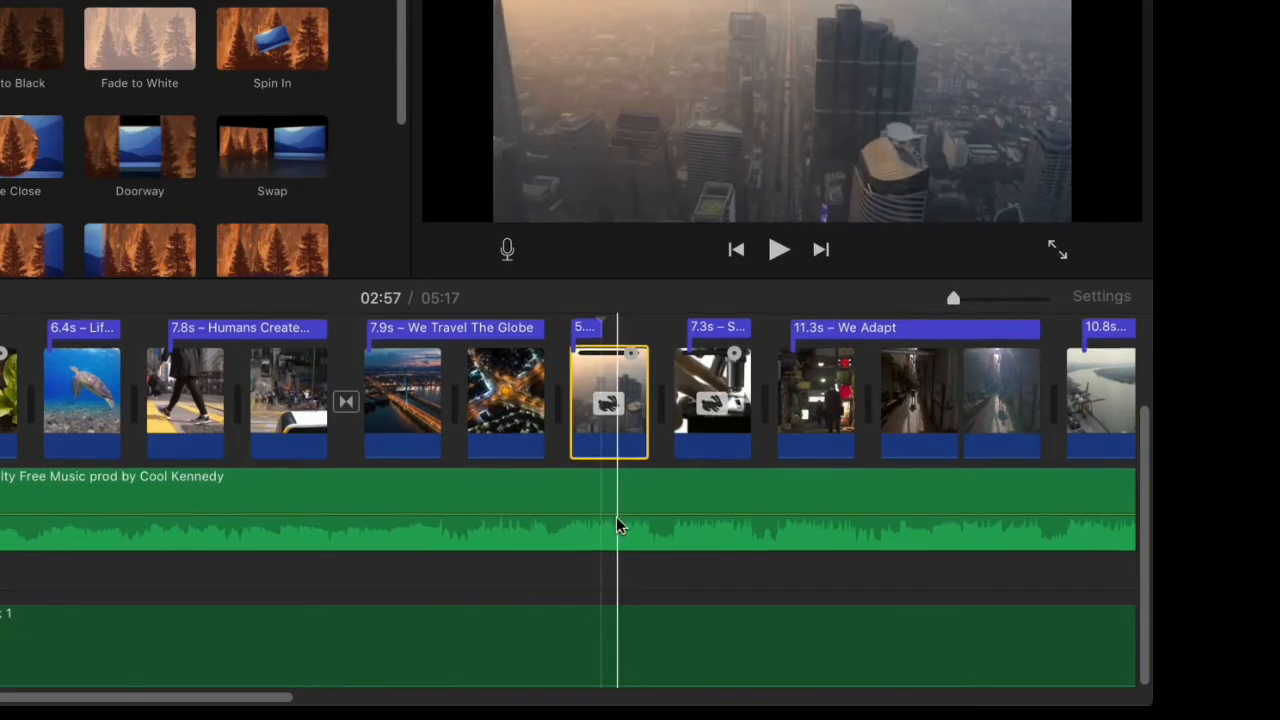
drag(577, 680, 590, 646)
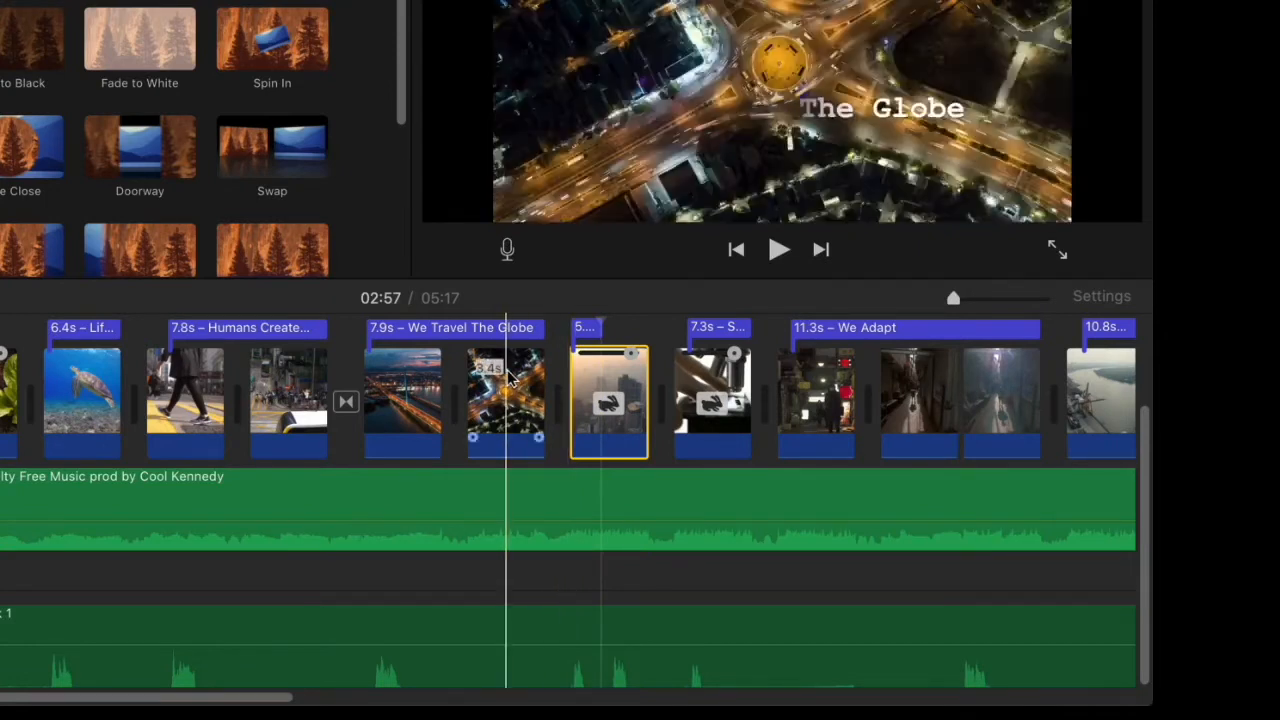
Play back the extended Pollution Ensues skyline clip through to the microscope clip to check its speed
key(space)
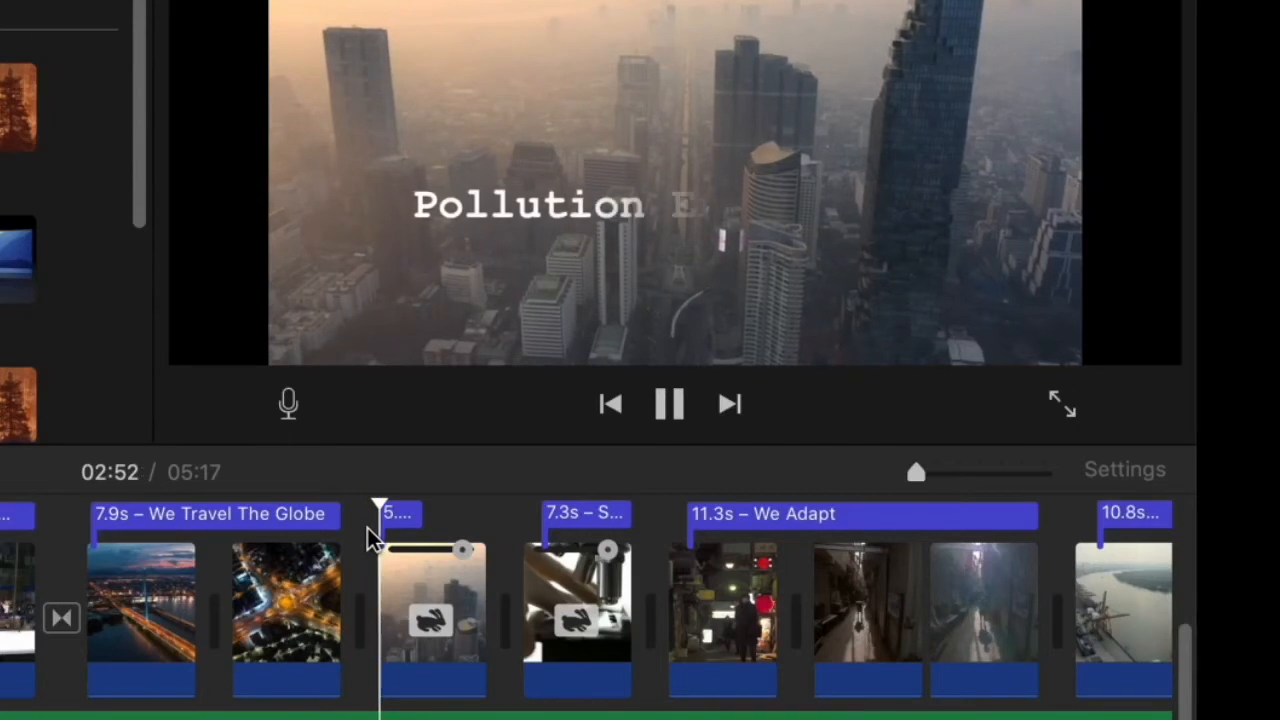
click(419, 548)
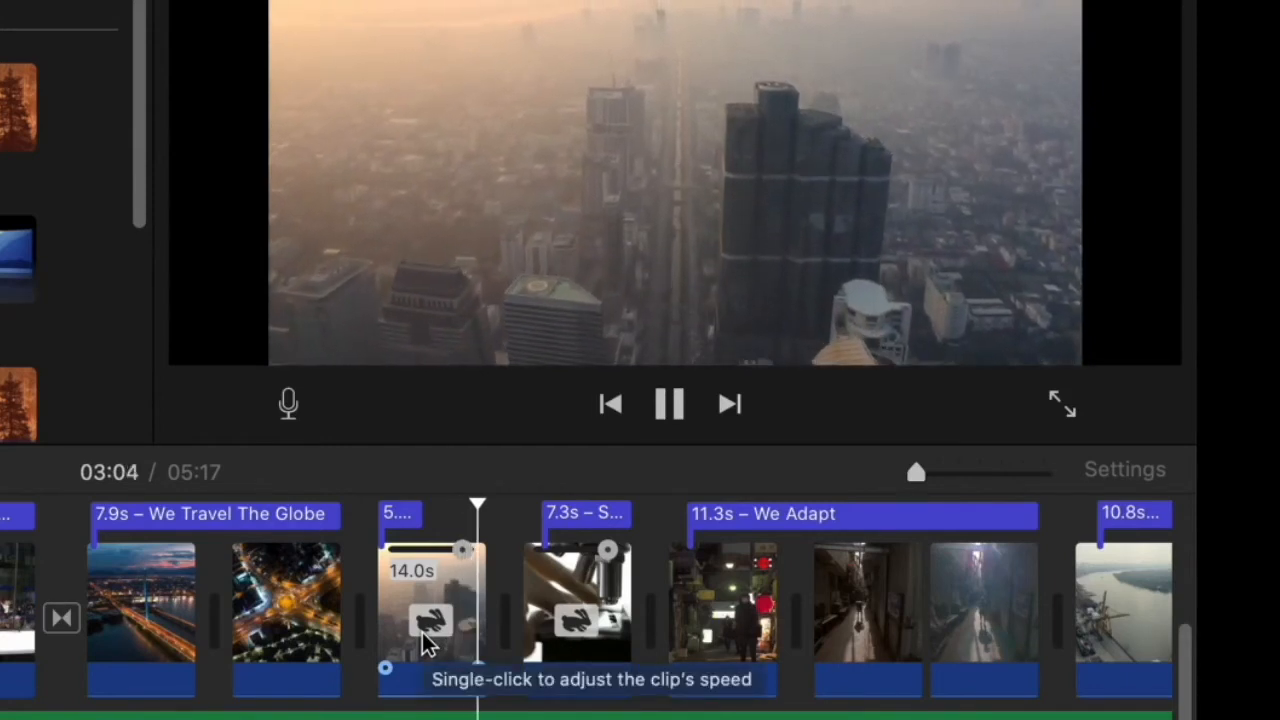
key(space)
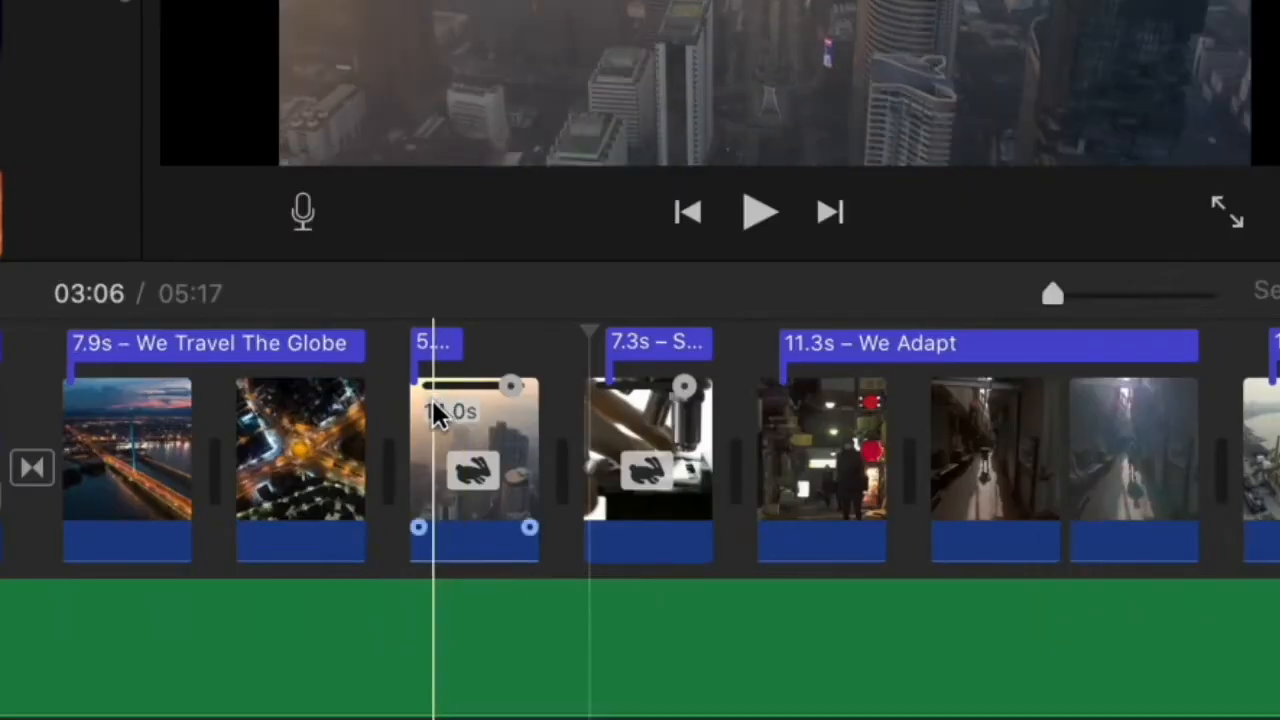
scroll(403, 560, up, 3)
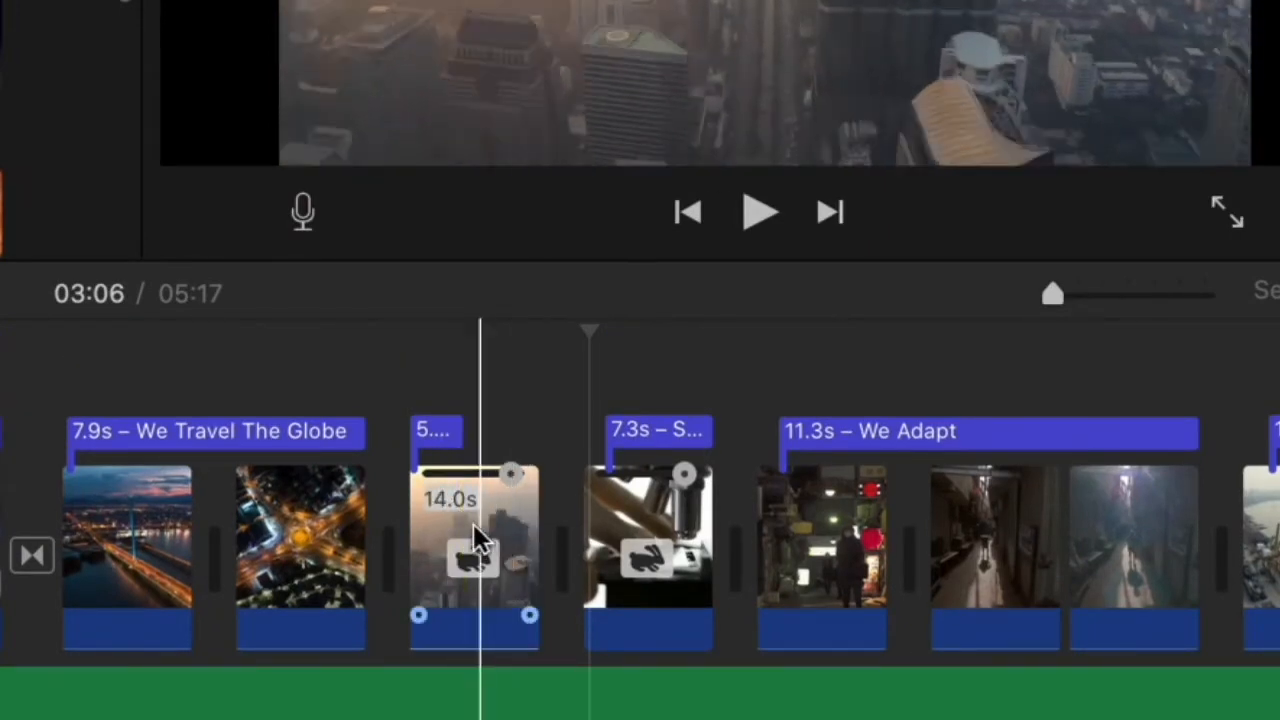
Split the hazy skyline clip where its Pollution Ensues title ends, so the first piece lasts 5.8 s
drag(517, 557, 549, 551)
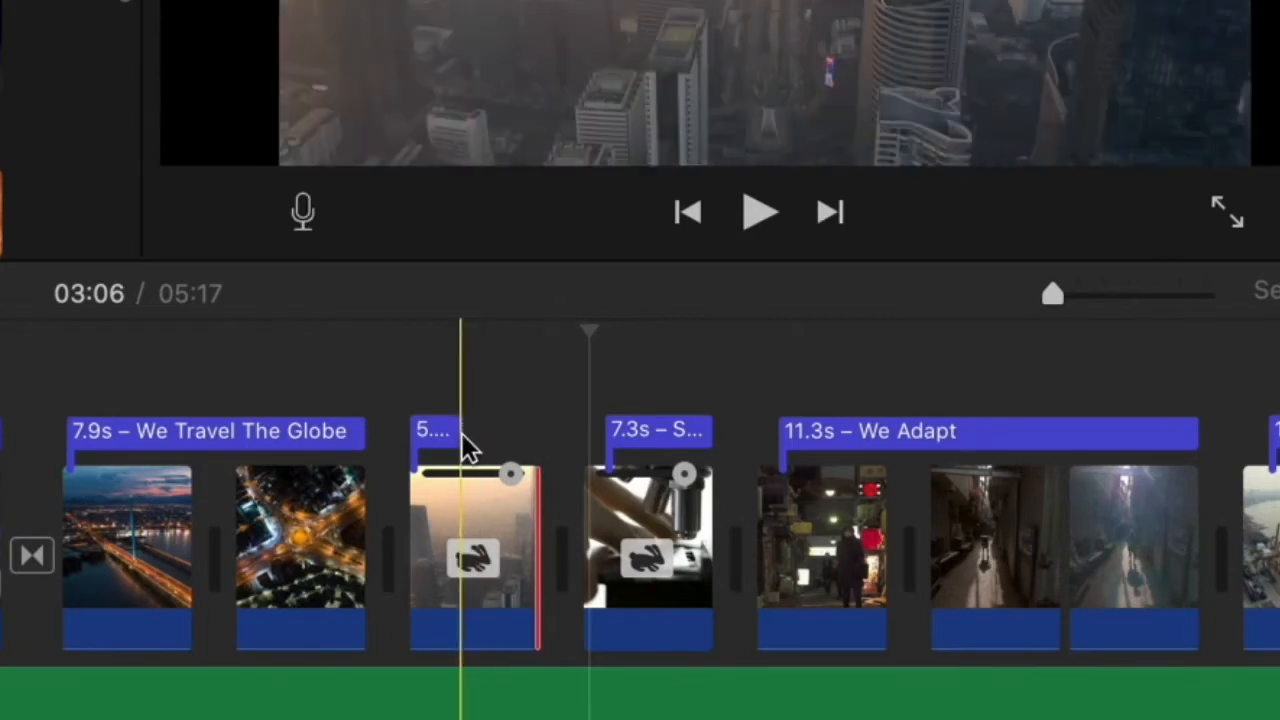
click(463, 520)
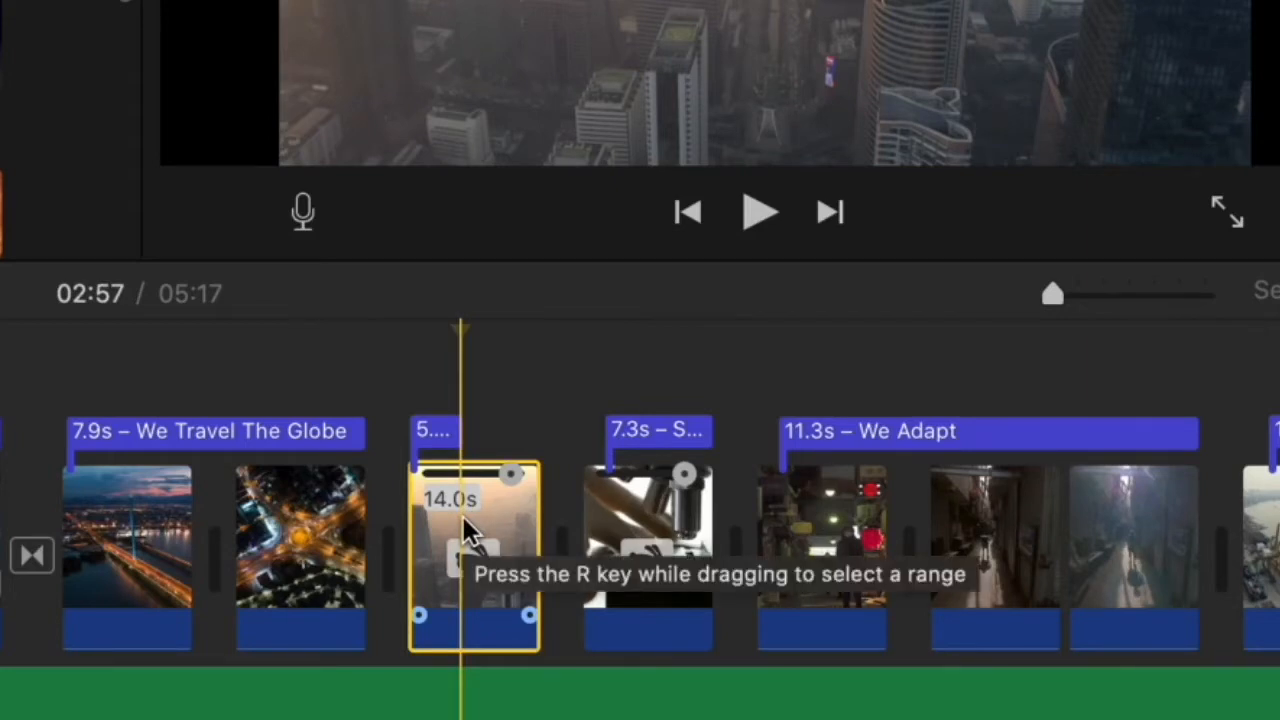
key(super+b)
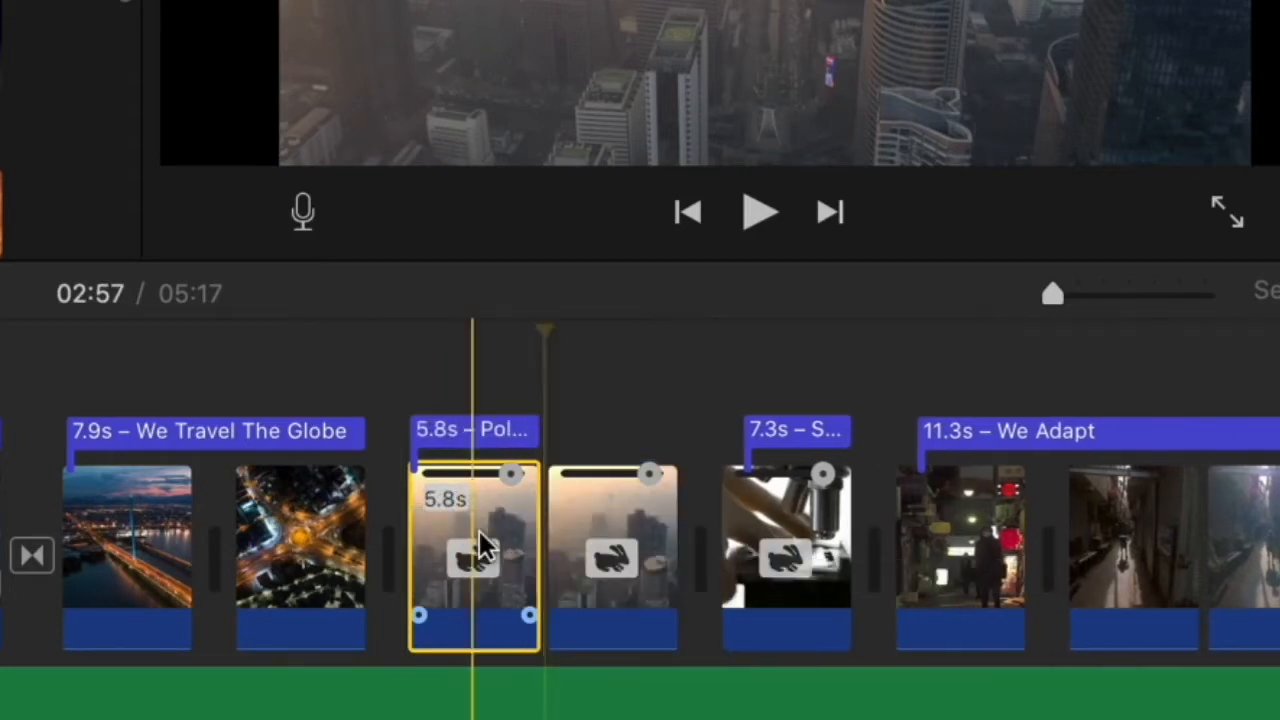
Delete the second skyline piece and undo that deletion
click(607, 520)
key(Delete)
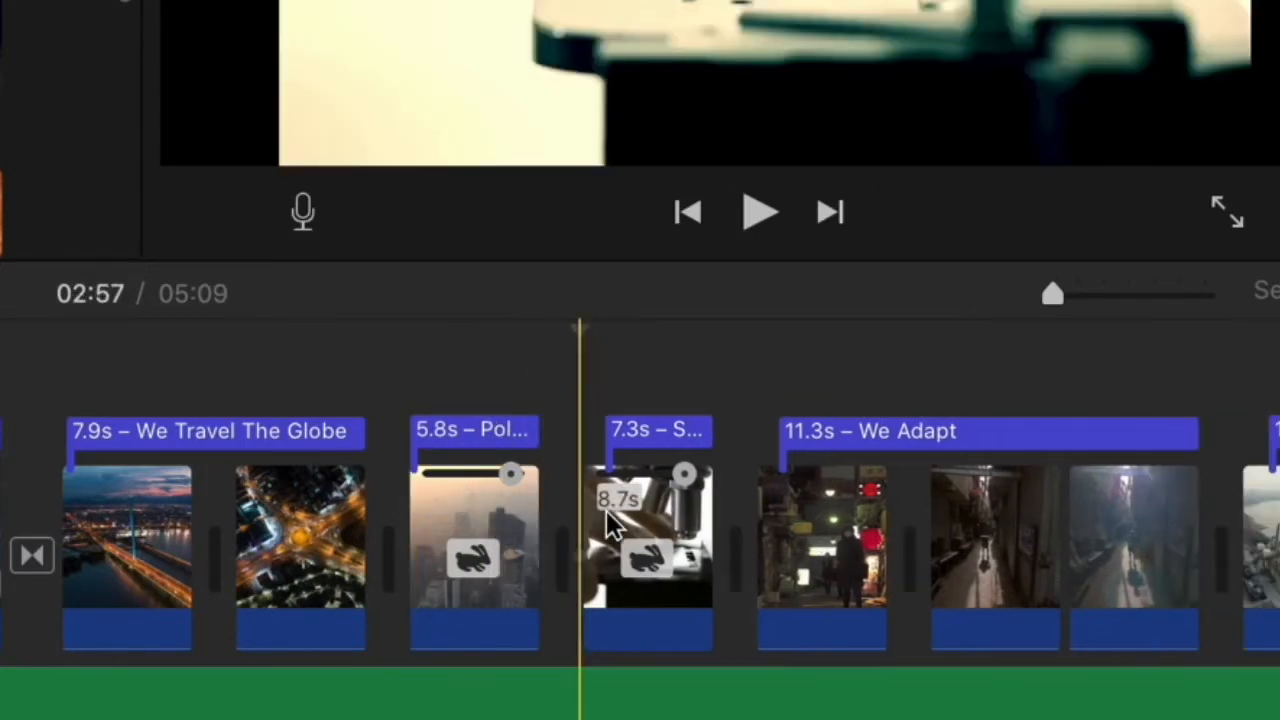
key(super+z)
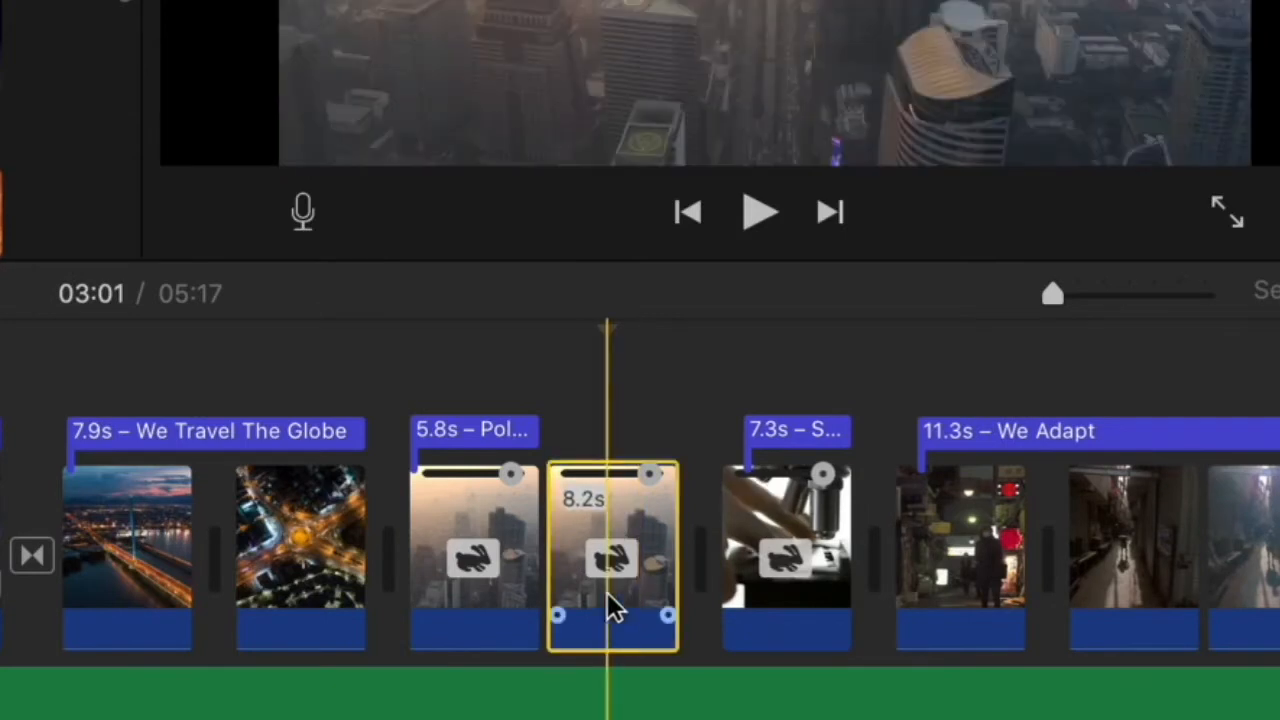
Split the second skyline piece again at 03:00, making its first part 3.2 s long
click(614, 540)
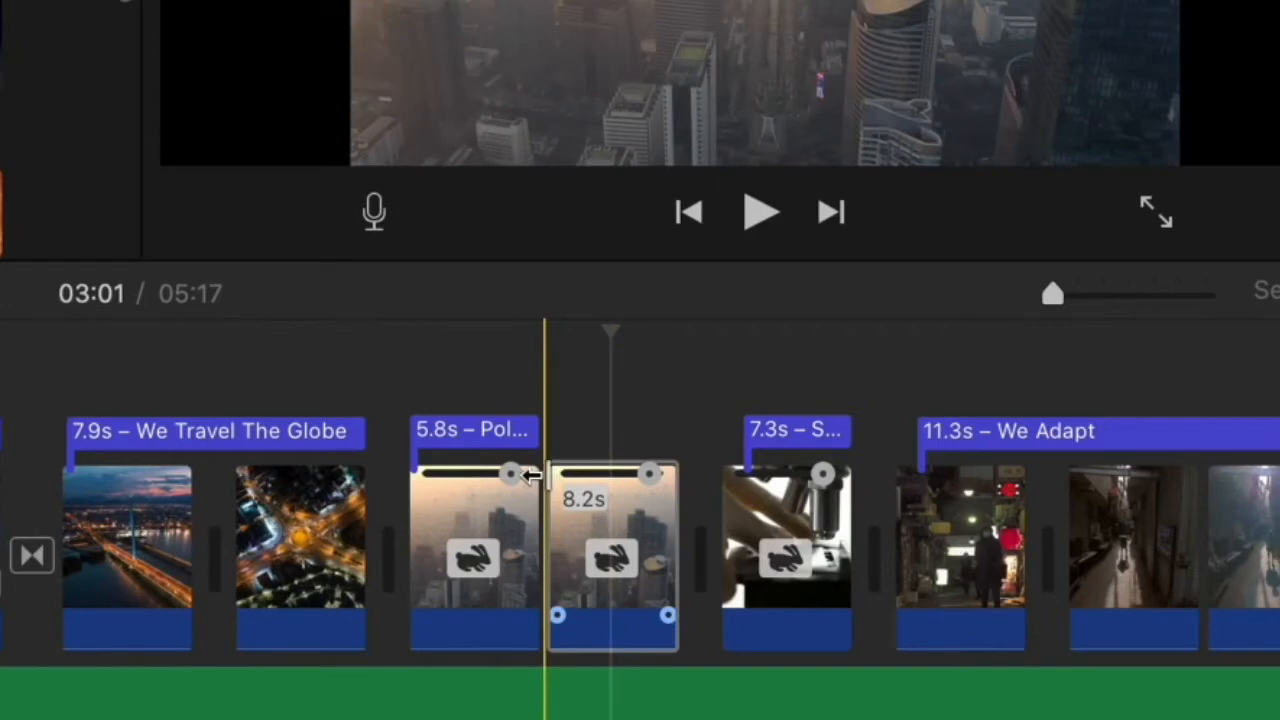
click(600, 520)
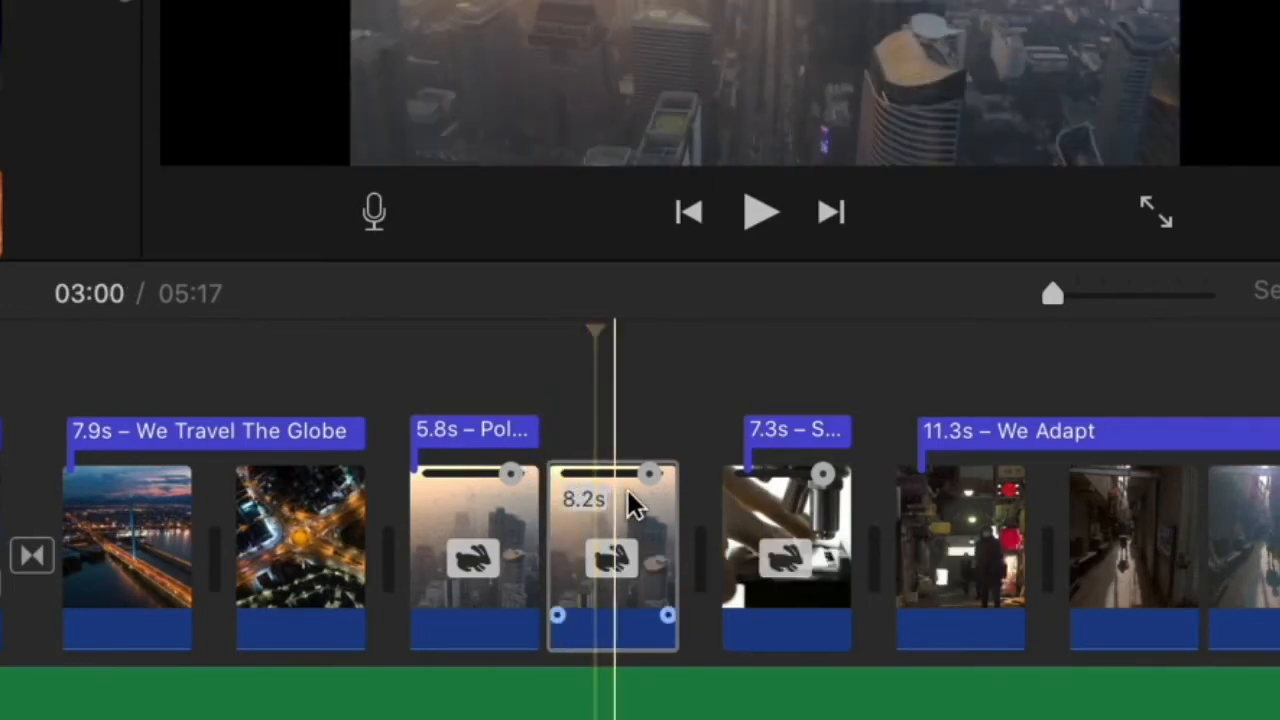
click(617, 515)
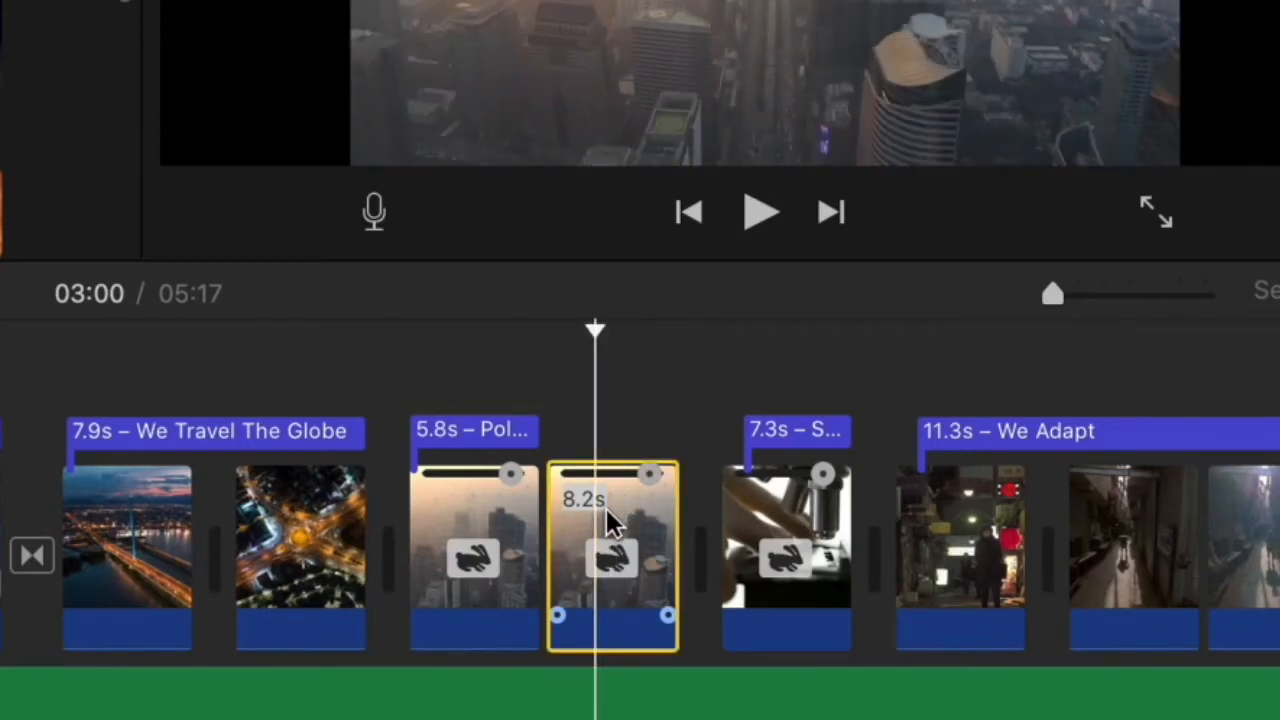
key(super+b)
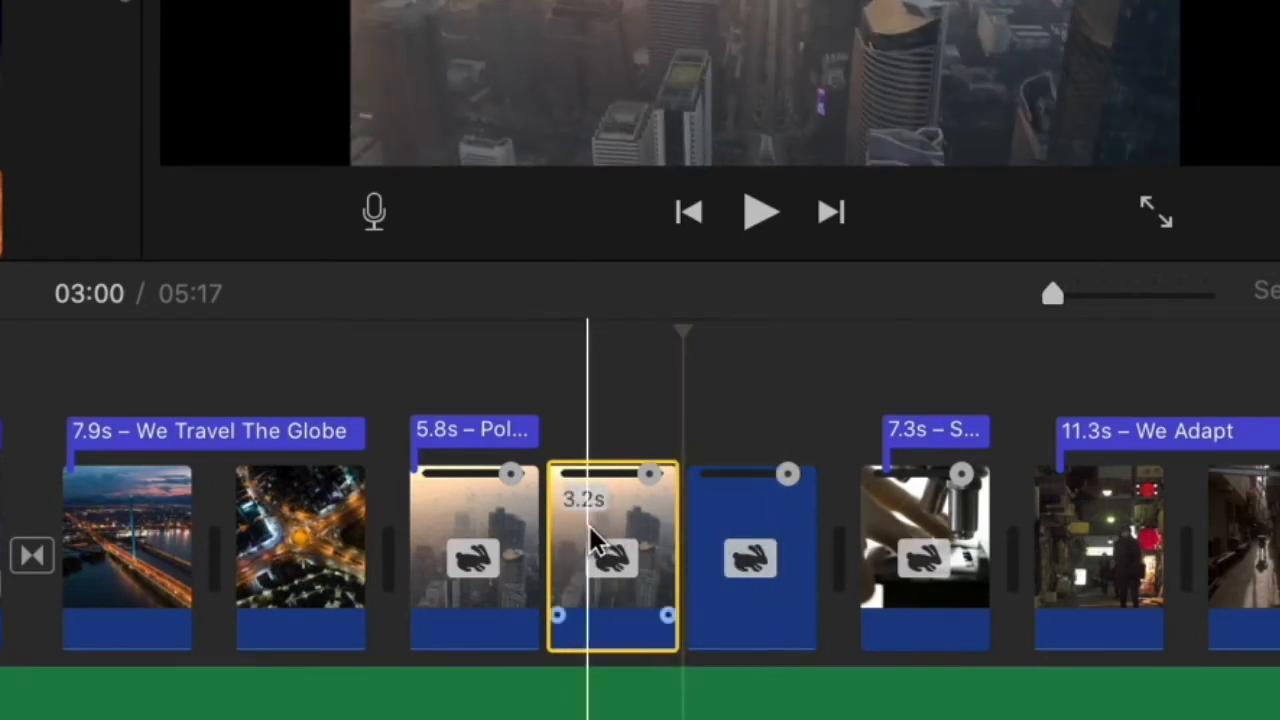
Delete both surplus skyline pieces between the 5.8 s skyline clip and the microscope clip
click(746, 540)
click(630, 537)
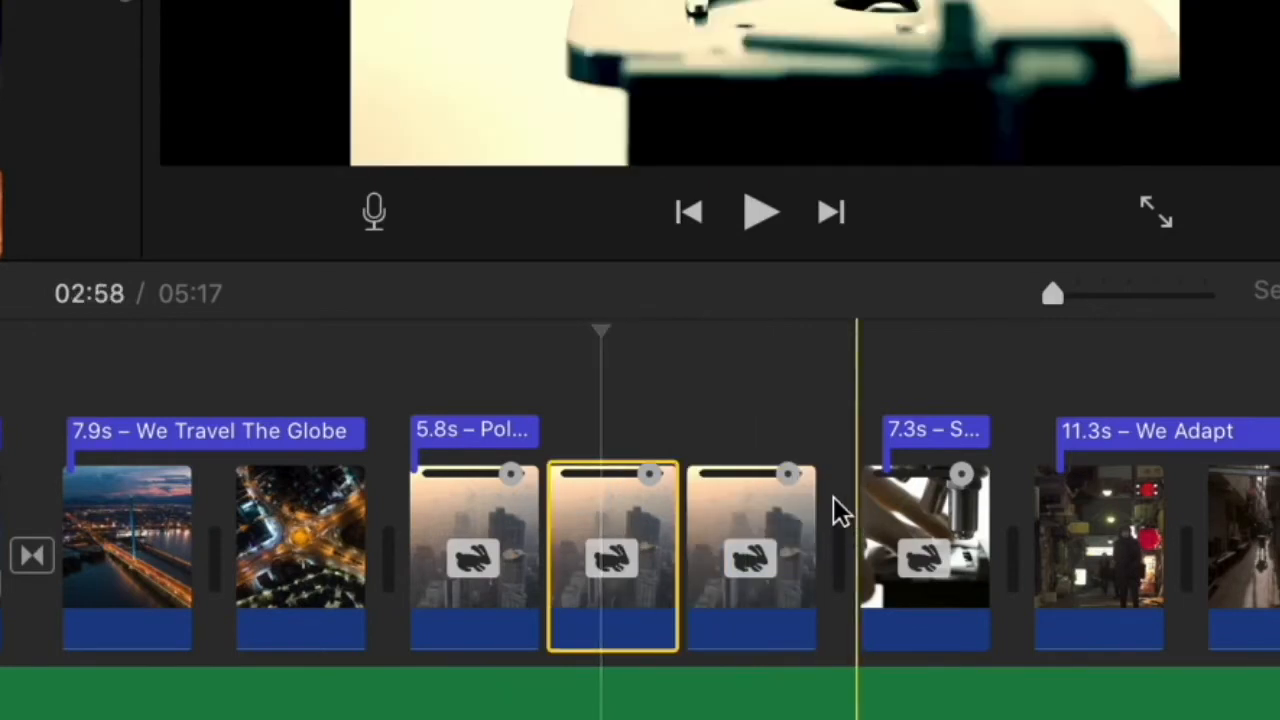
super+click(720, 500)
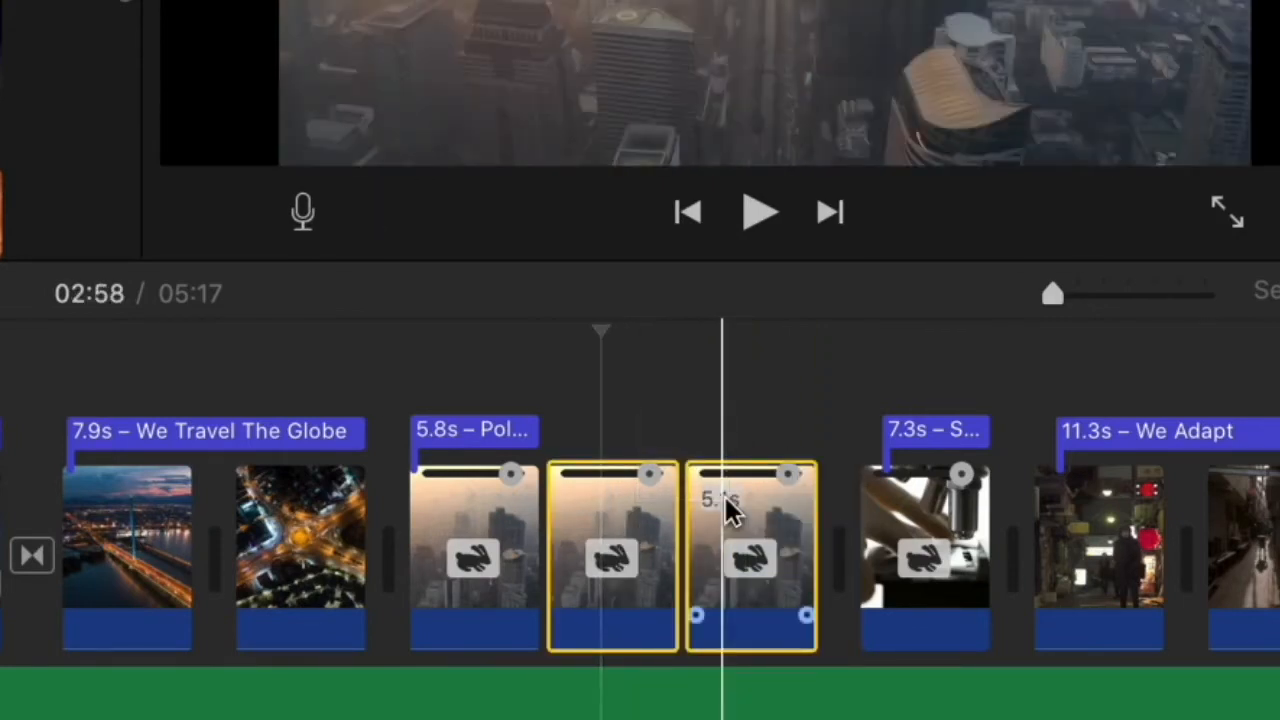
key(Delete)
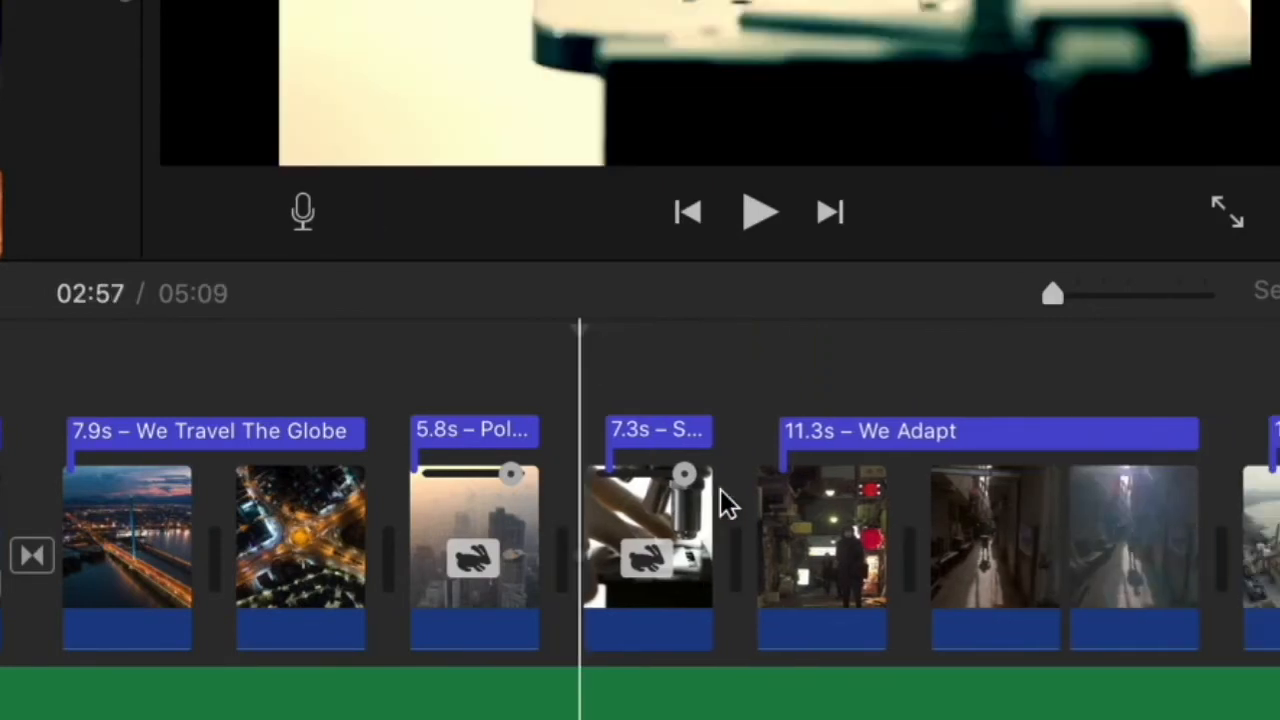
Play back the shortened skyline clip from 02:51 into the microscope clip to check the cut
click(400, 410)
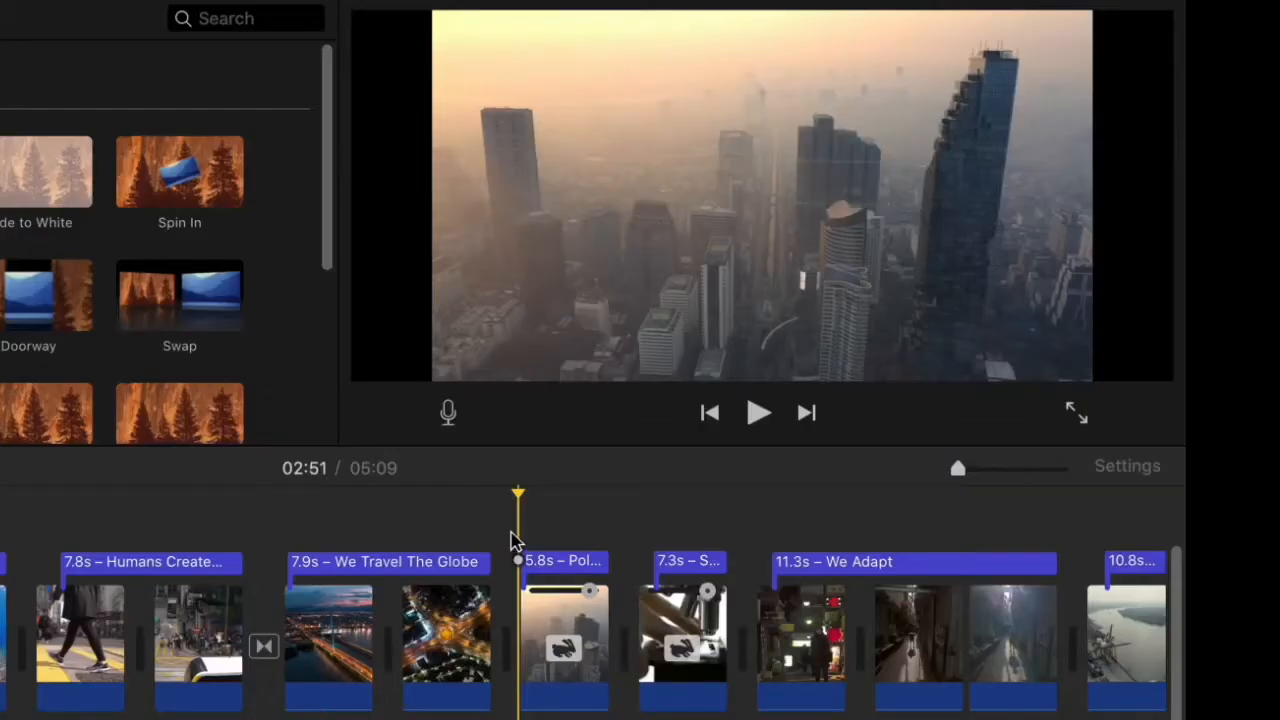
key(space)
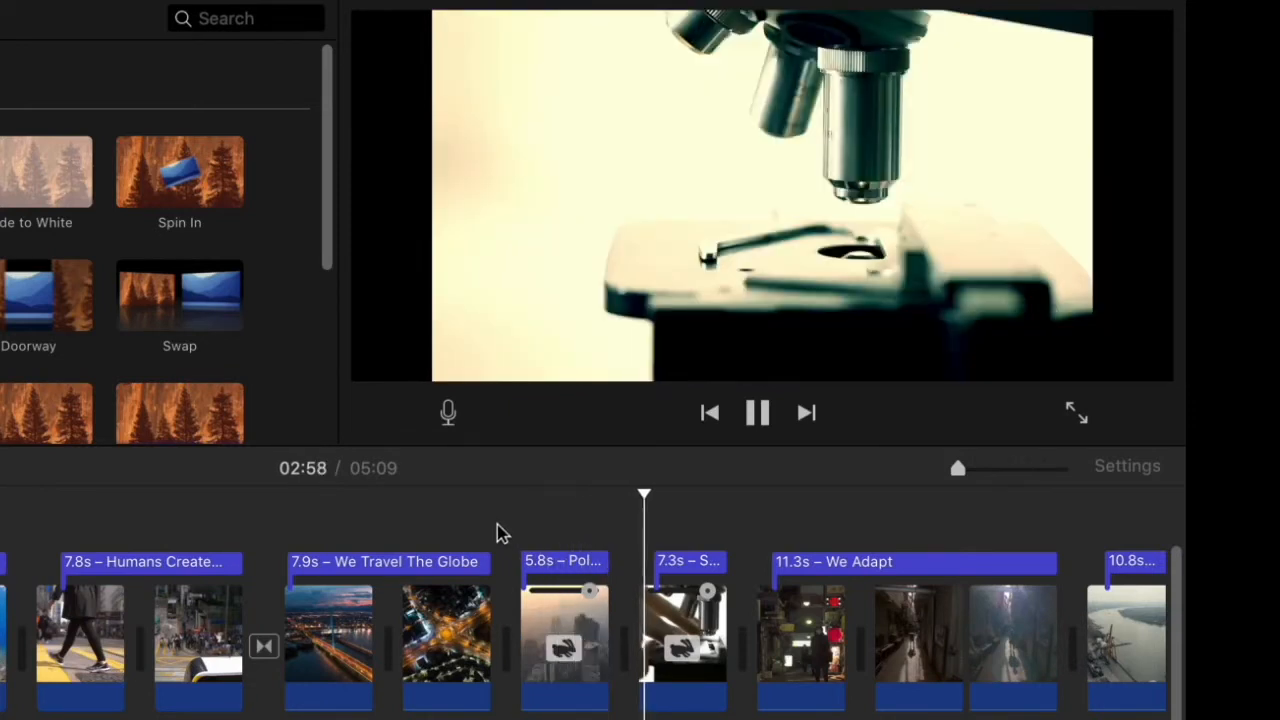
key(space)
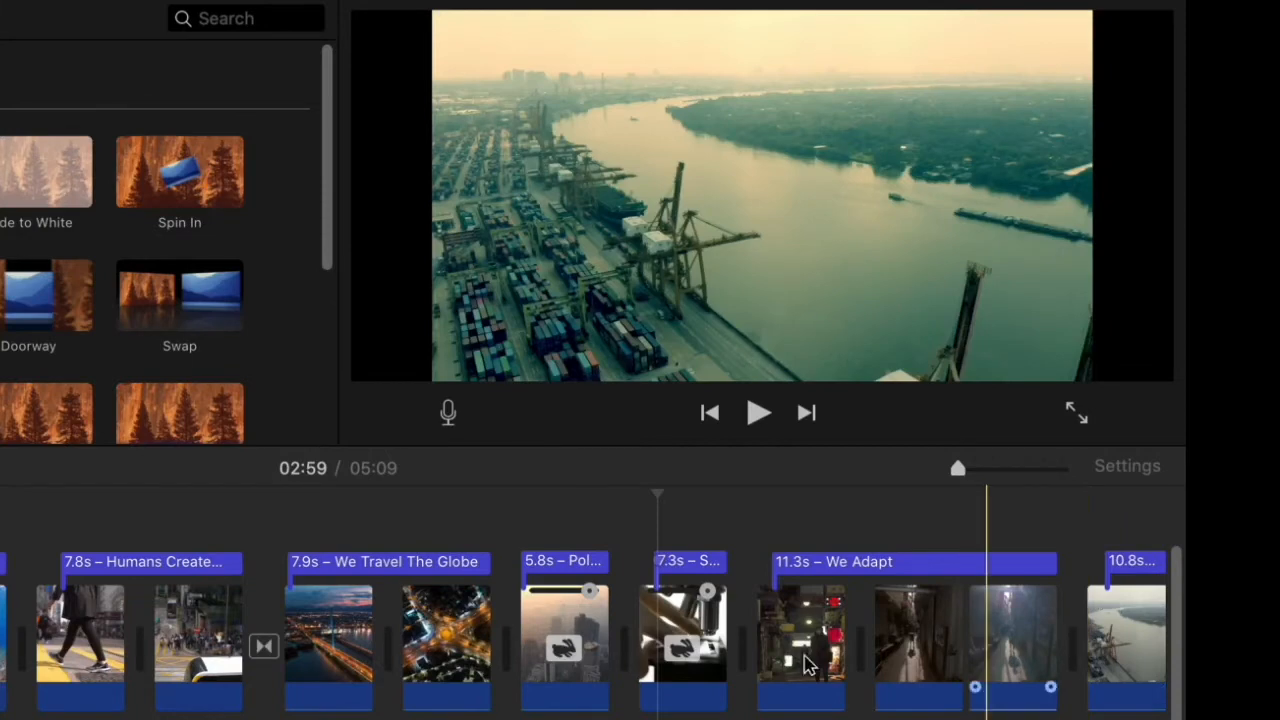
Raise the volume of the Time To Spare music track slightly above its near-silent level
scroll(285, 600, down, 2)
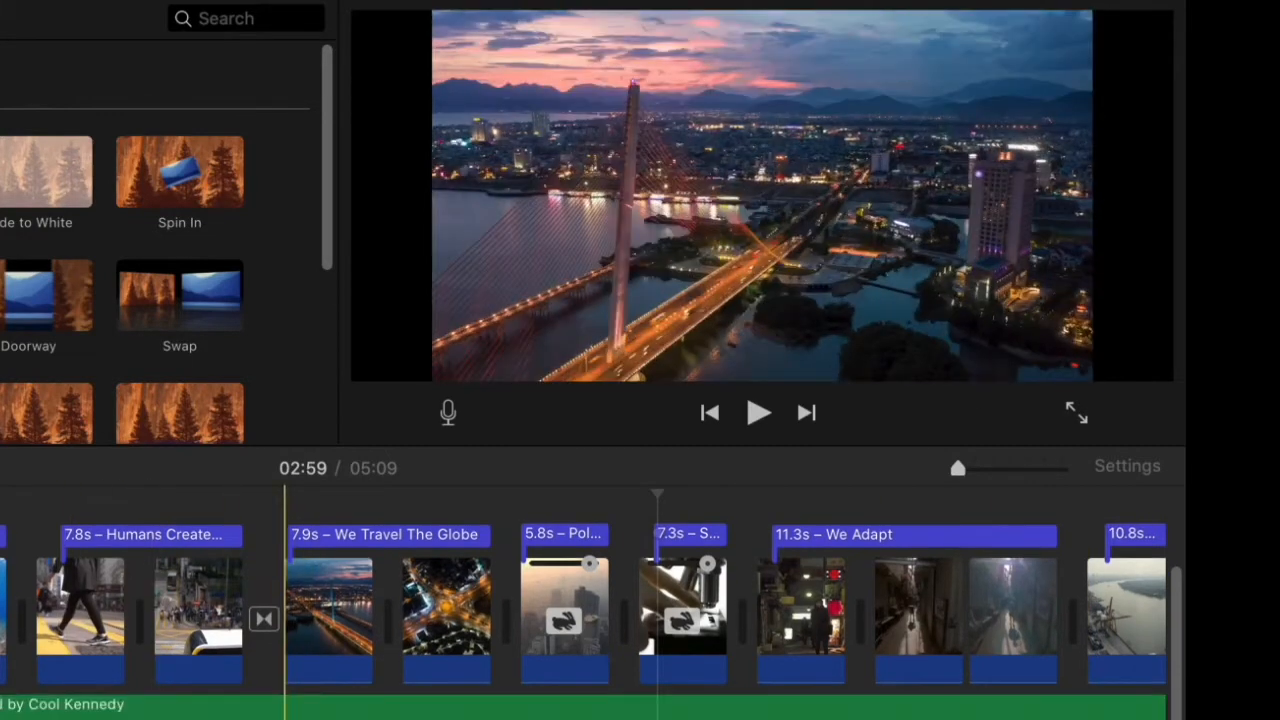
scroll(329, 600, down, 2)
mouse_move(329, 690)
mouse_down()
mouse_move(329, 716)
mouse_move(328, 704)
mouse_up()
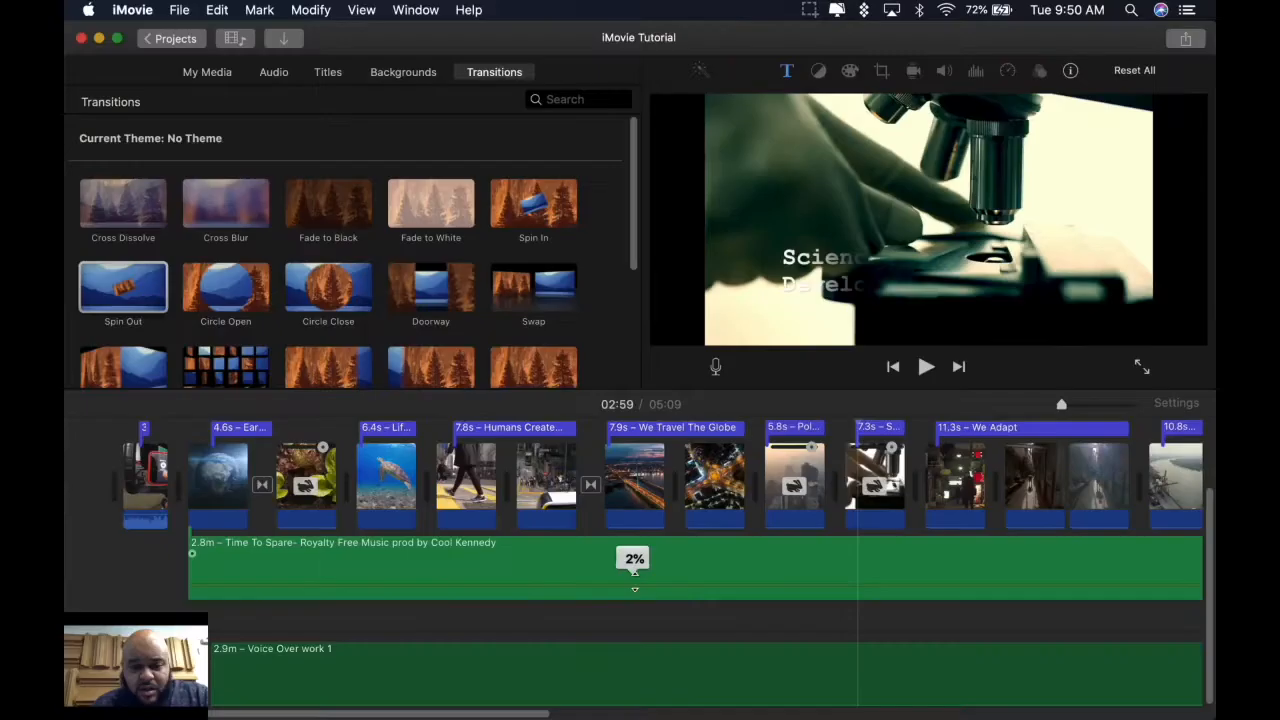
drag(634, 571, 636, 568)
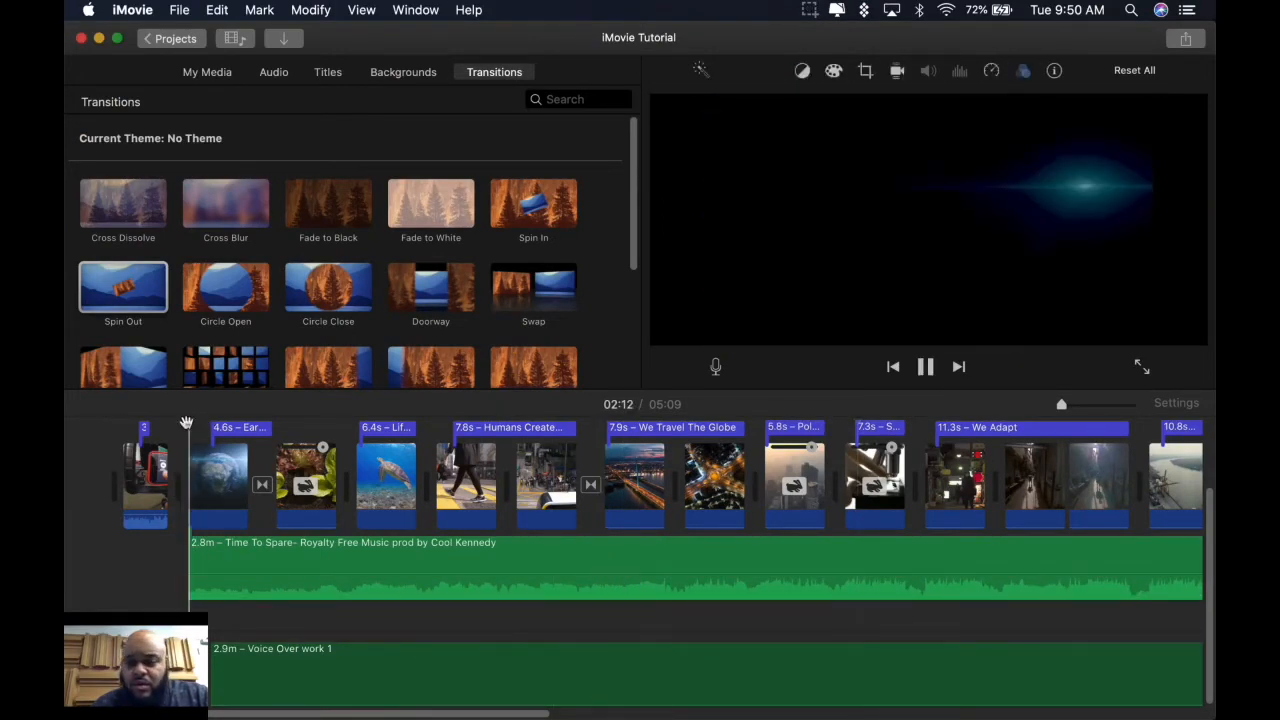
Play from the Earth clip to 02:23, split the leafy plant clip there at 5.2 s, and delete the remaining piece
key(XF86AudioLowerVolume)
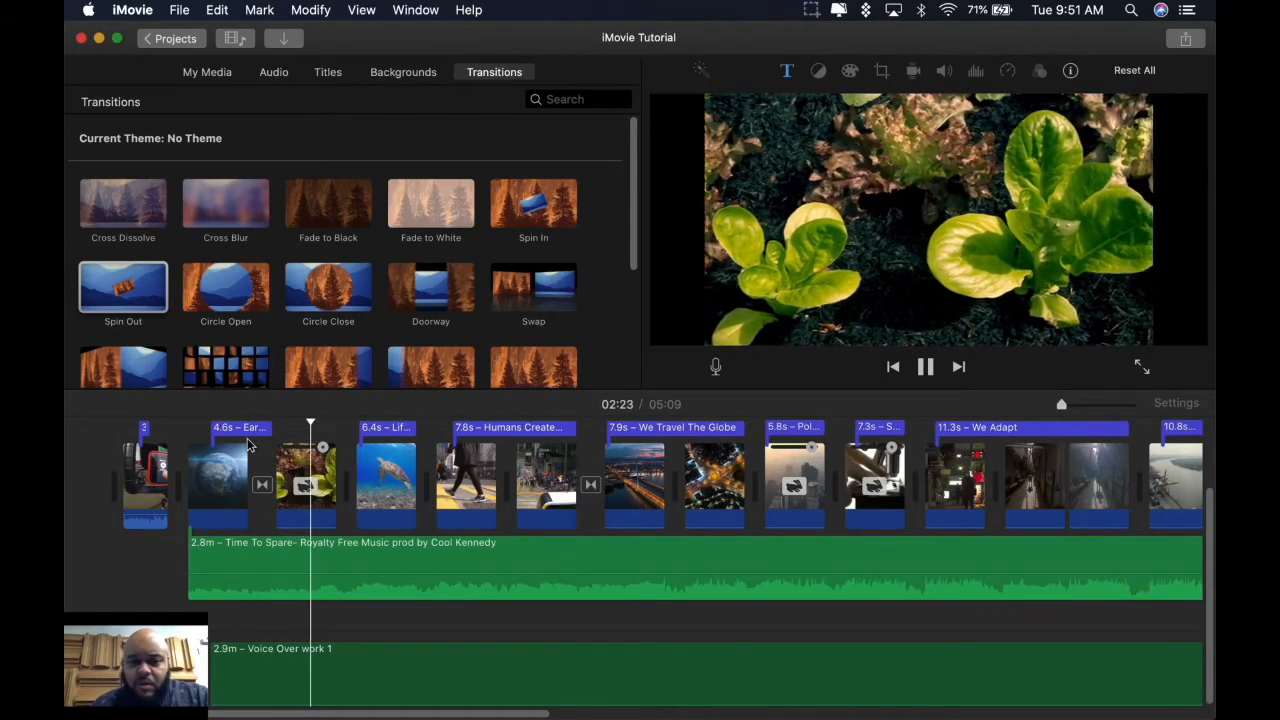
key(space)
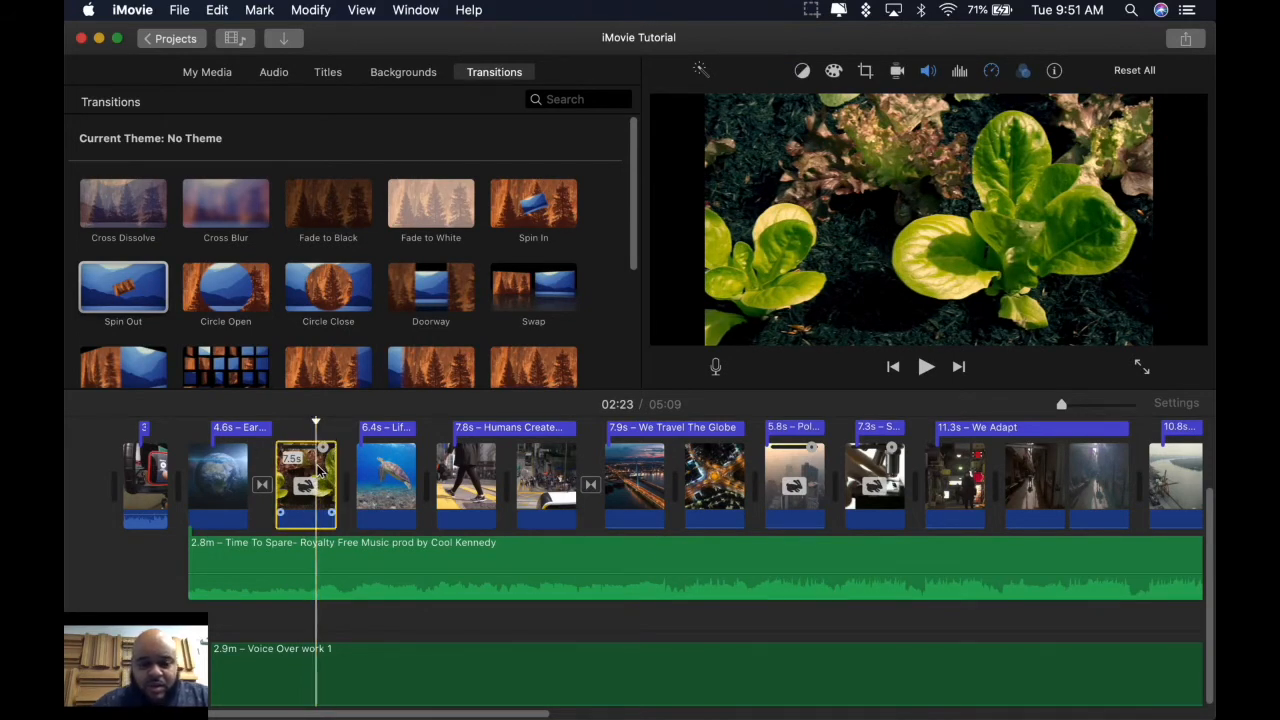
key(super+b)
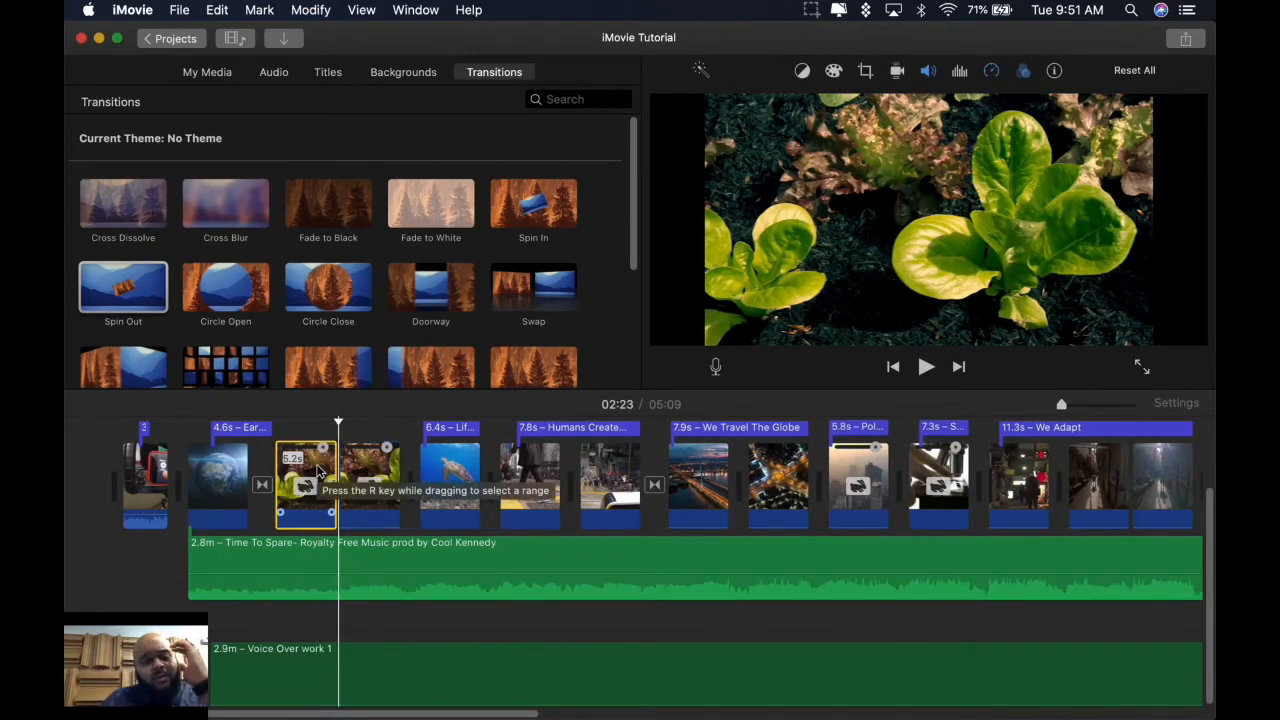
click(357, 456)
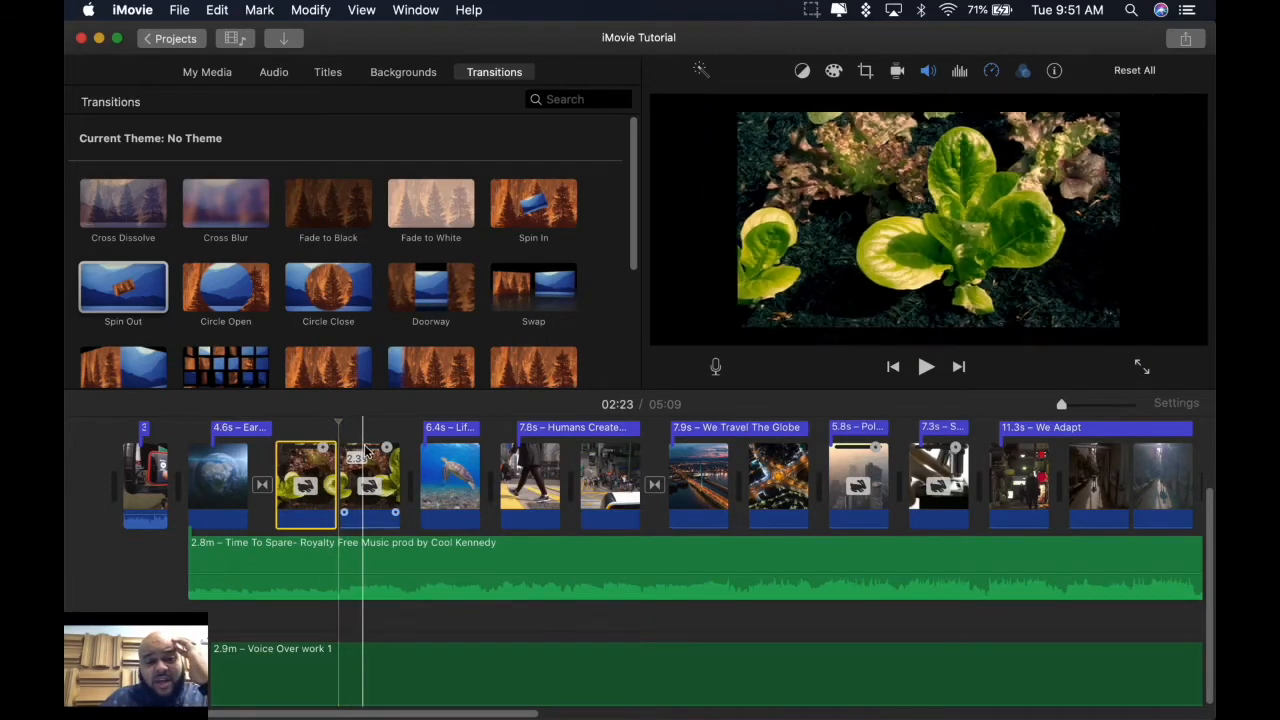
key(super+r)
key(Delete)
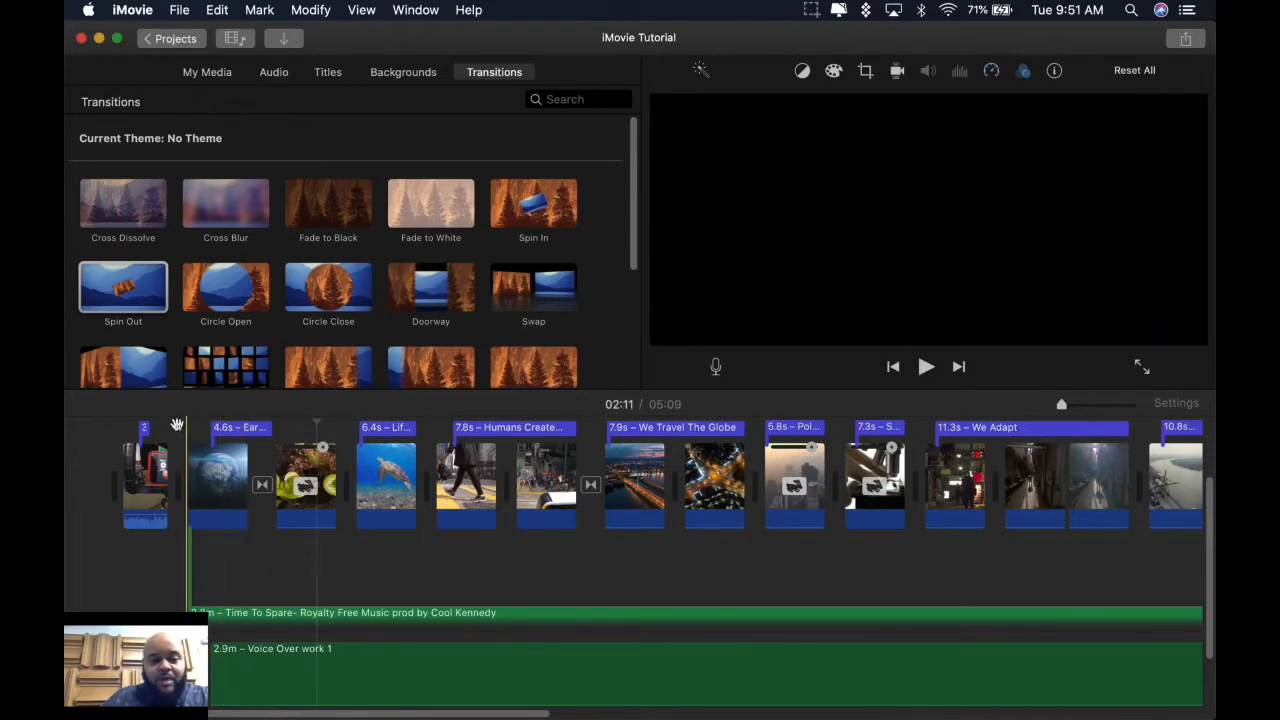
Play back from the Earth clip through the shortened plant clip into the sea turtle clip
click(246, 428)
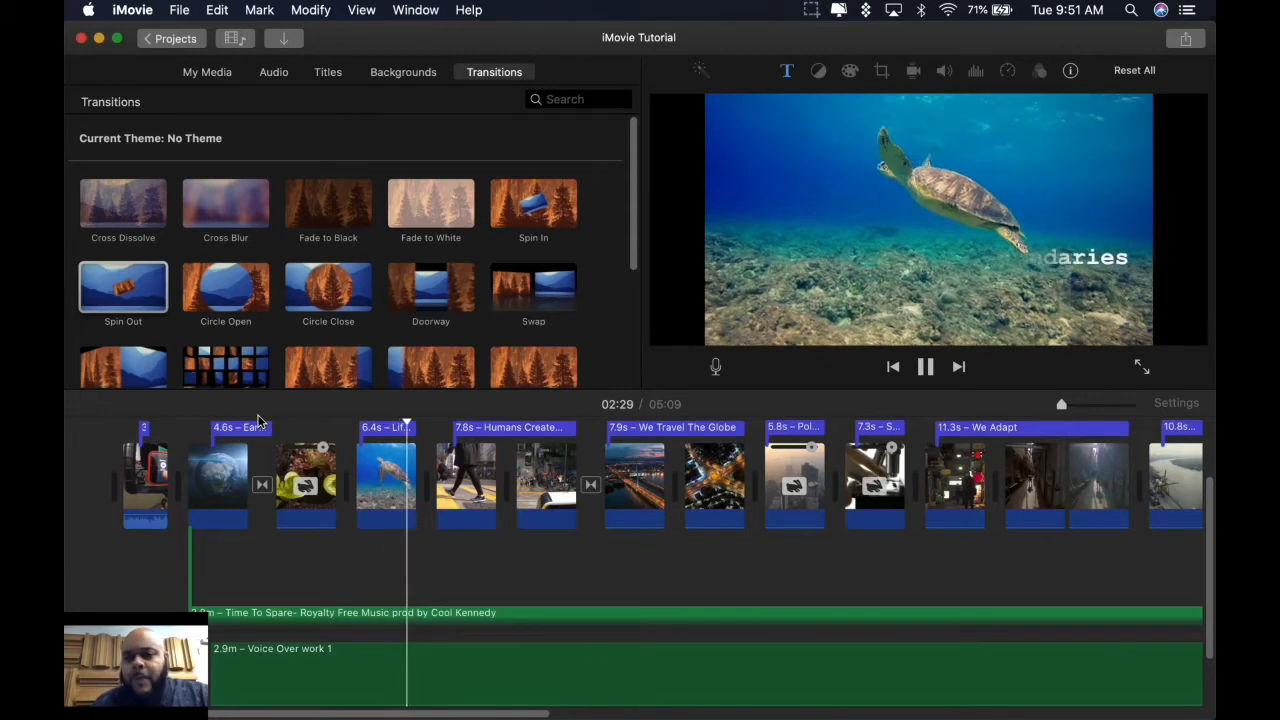
key(space)
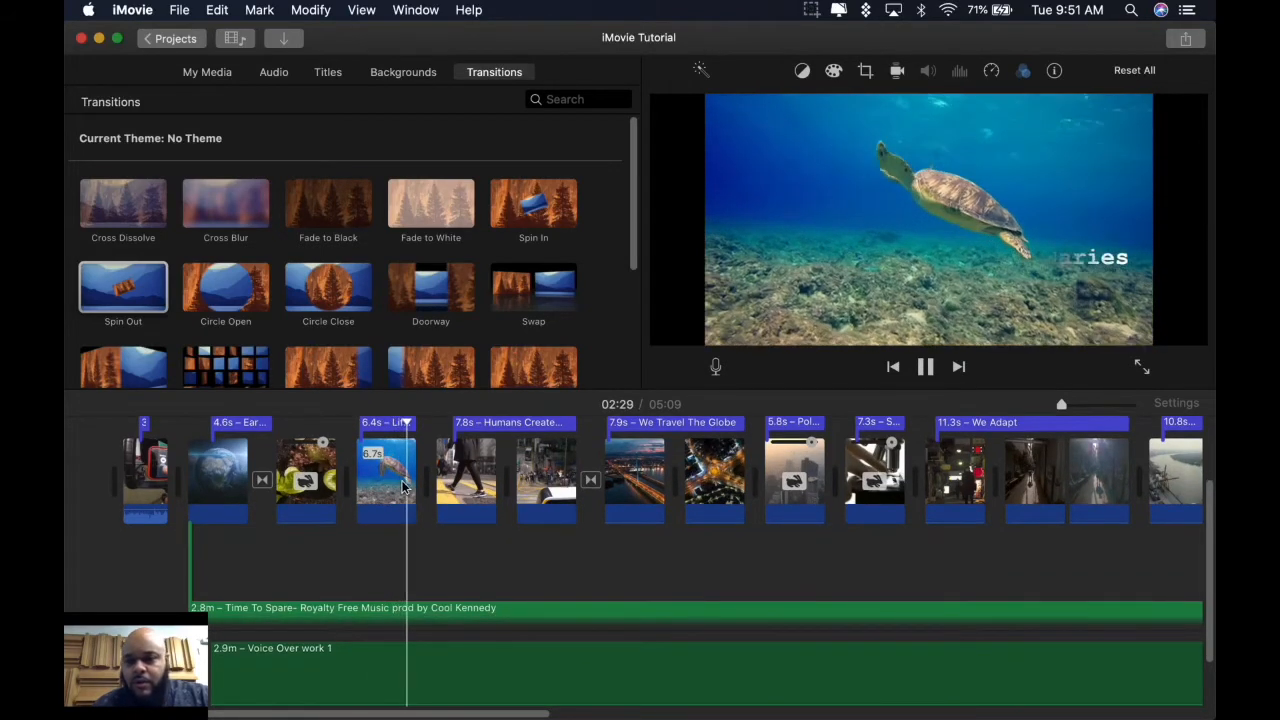
key(space)
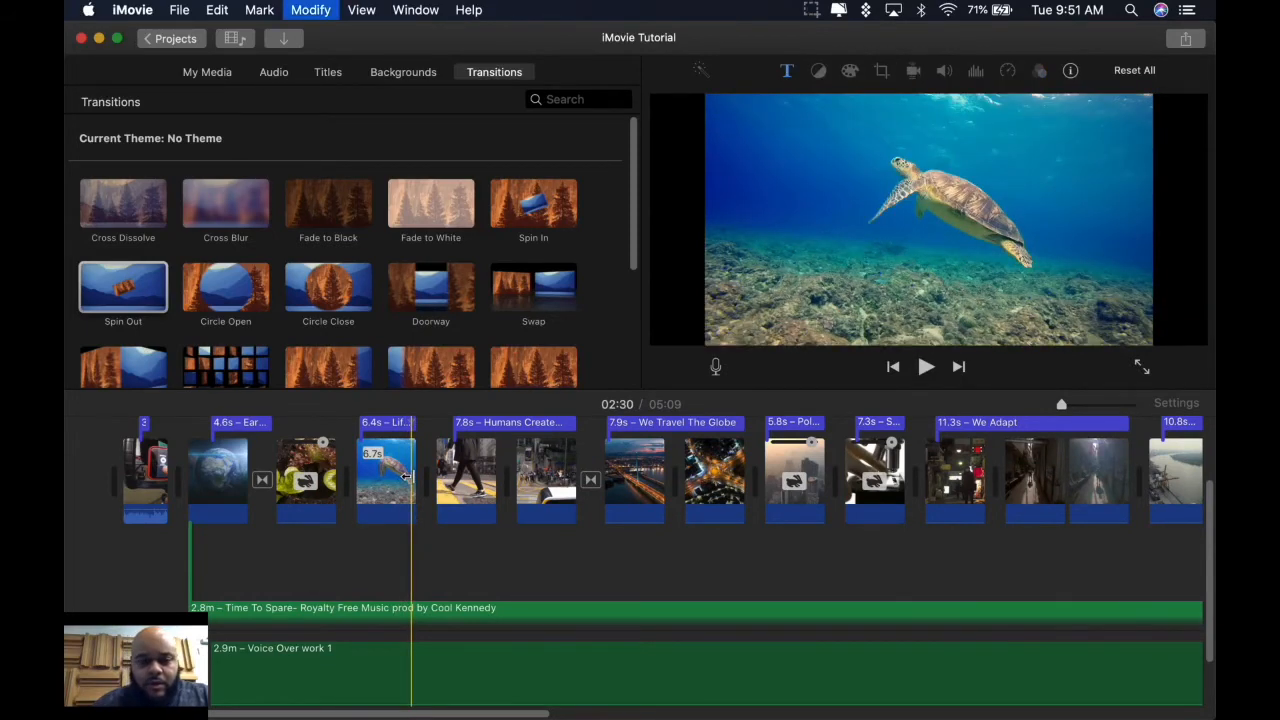
Cut off the end of the sea turtle clip at 02:30, shorten its title to 6.0 s, and play into the crosswalk clip
key(super+b)
click(461, 479)
key(Delete)
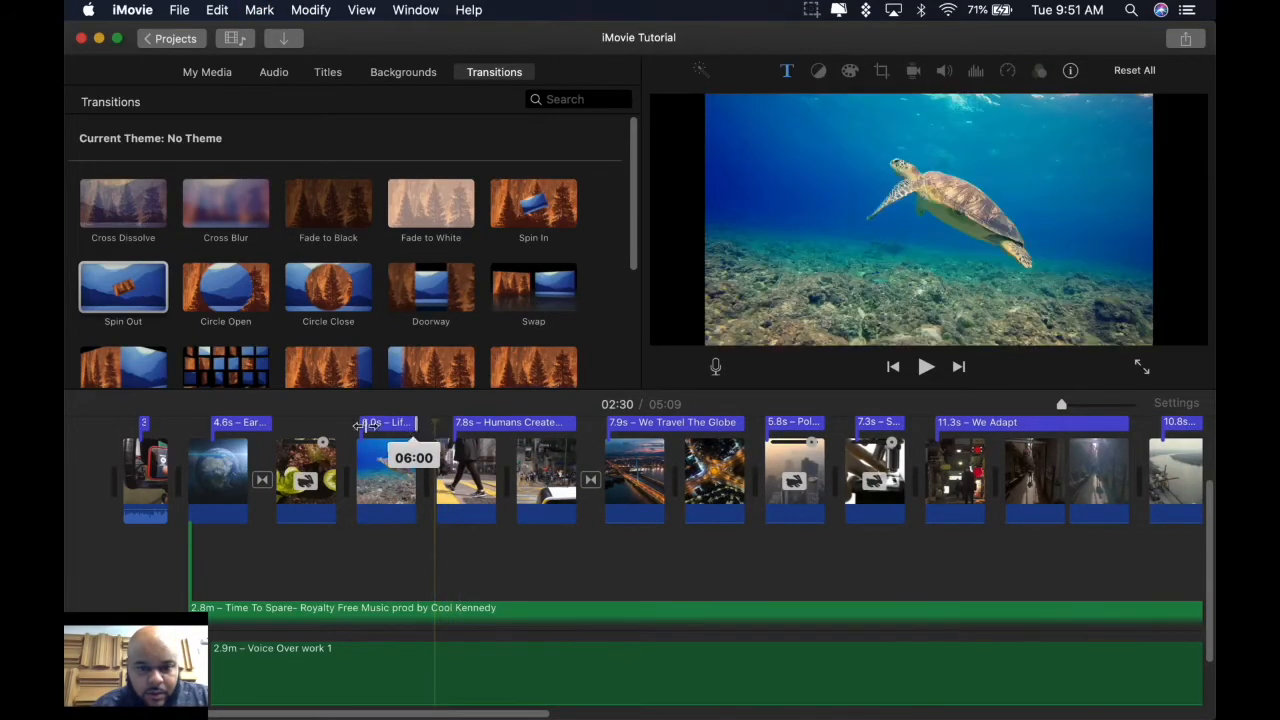
key(space)
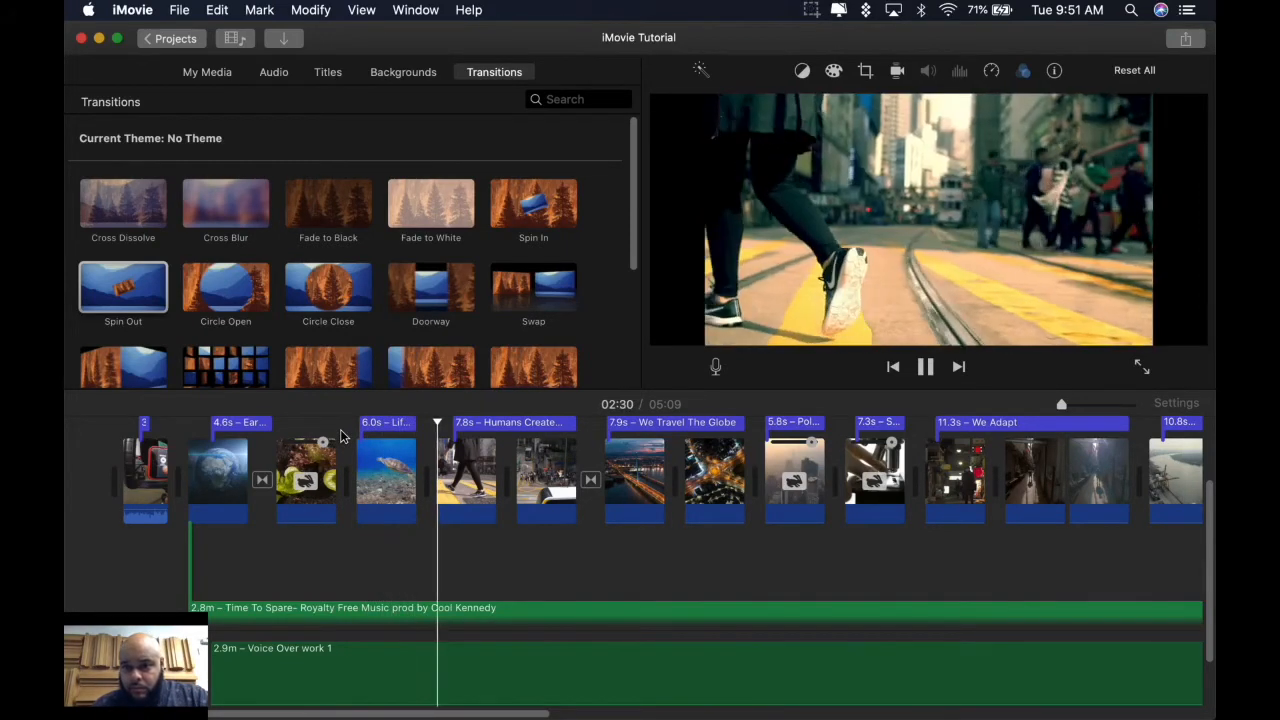
key(space)
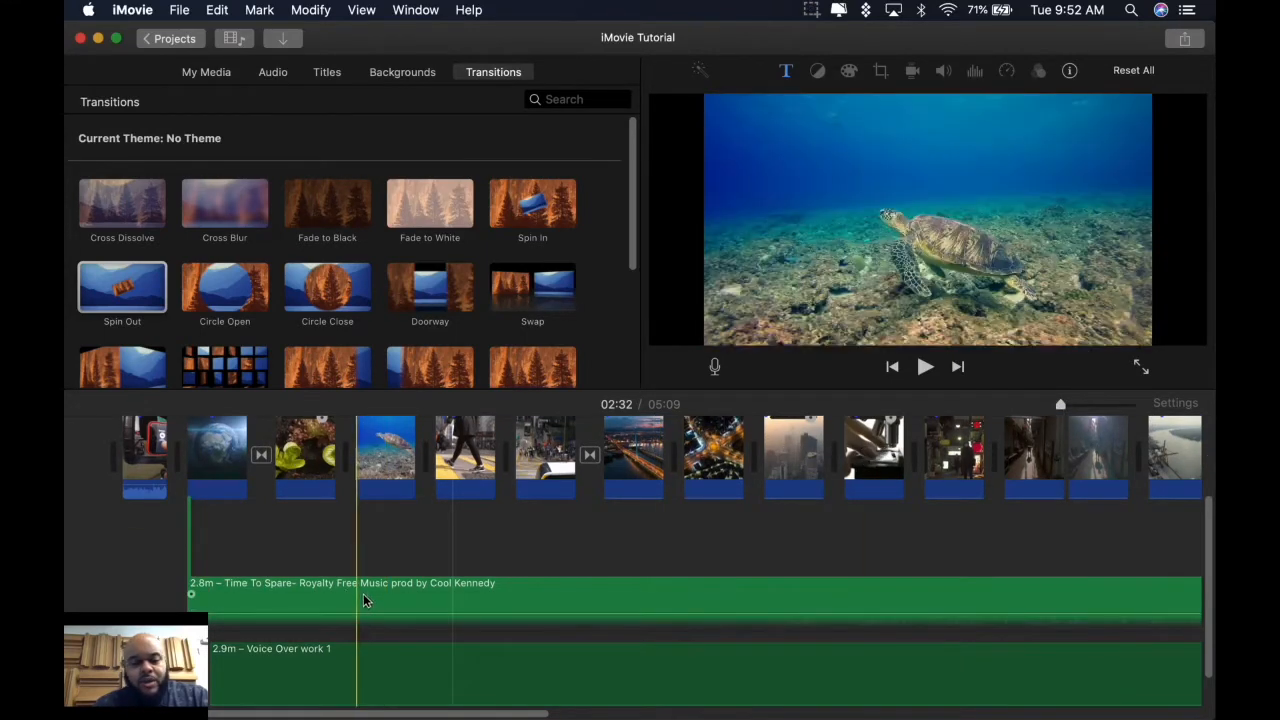
Nudge the Time To Spare music volume up slightly and raise the Voice Over work 1 volume until its waveform peaks show
scroll(371, 616, down, 3)
drag(438, 572, 438, 570)
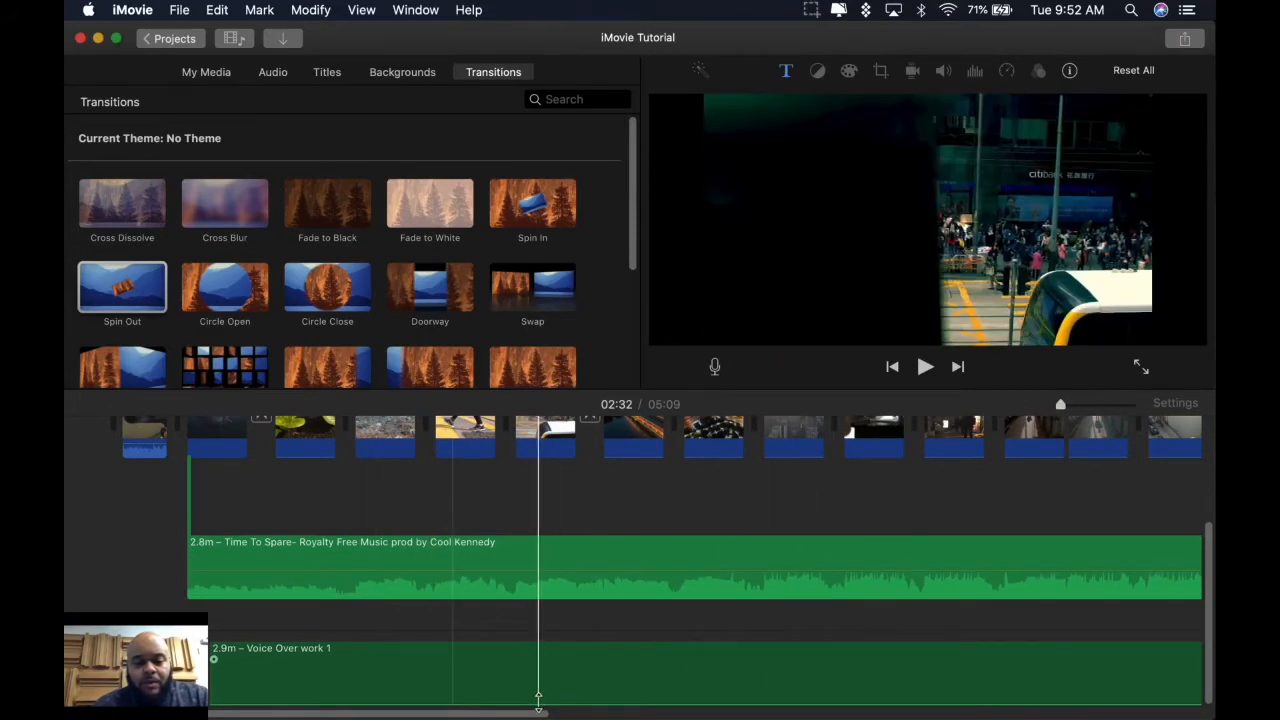
drag(538, 700, 543, 669)
Play back from just before the Earth clip at 02:11 to check the balance between music and voiceover
scroll(249, 490, up, 5)
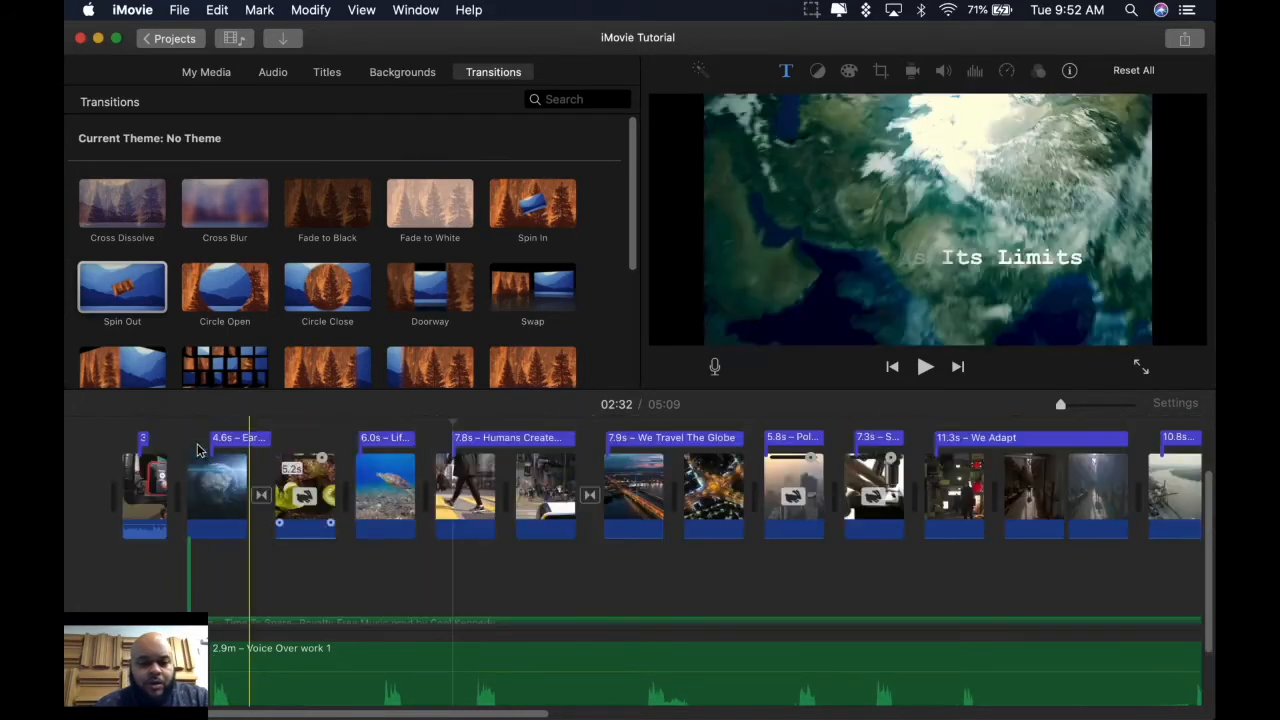
scroll(200, 452, up, 2)
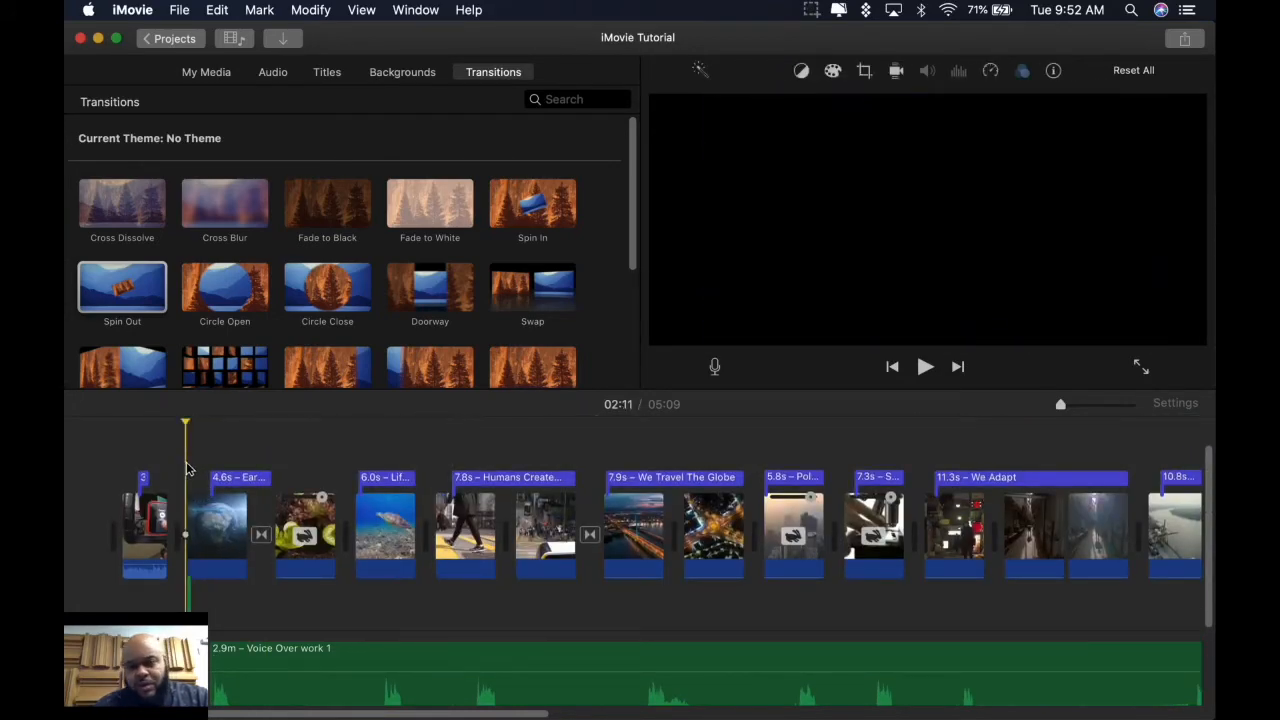
key(space)
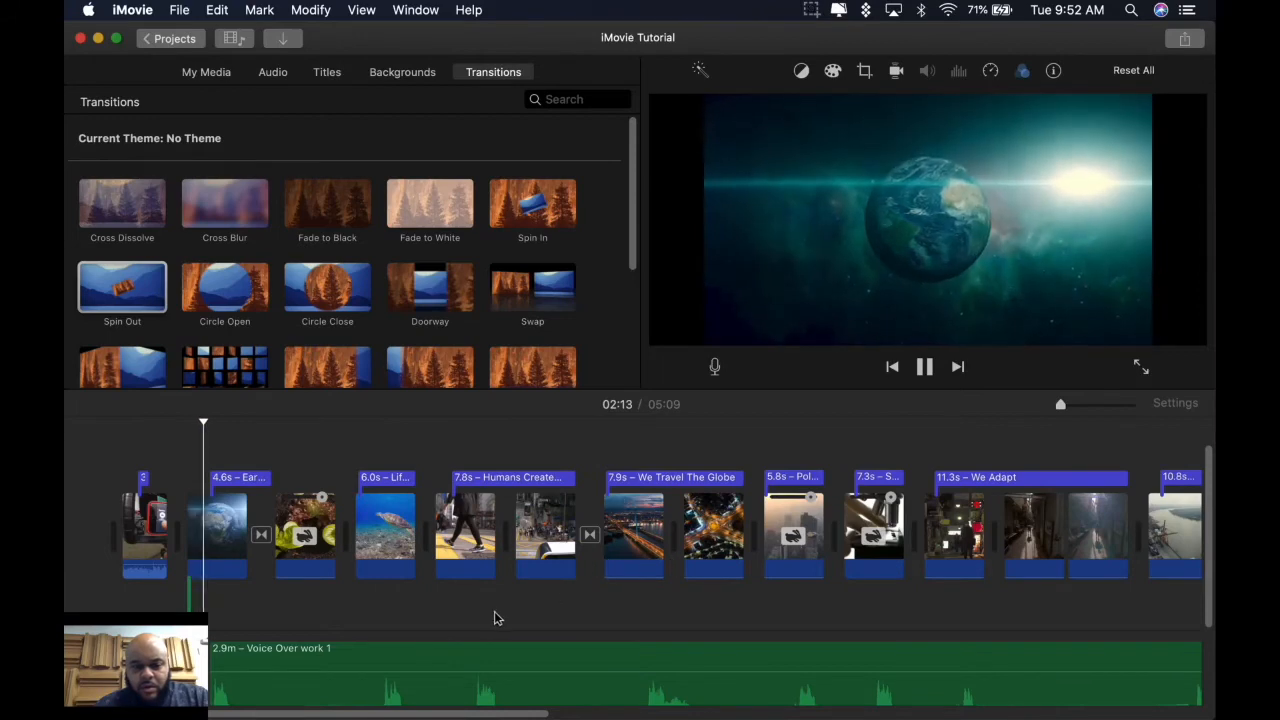
scroll(436, 600, down, 2)
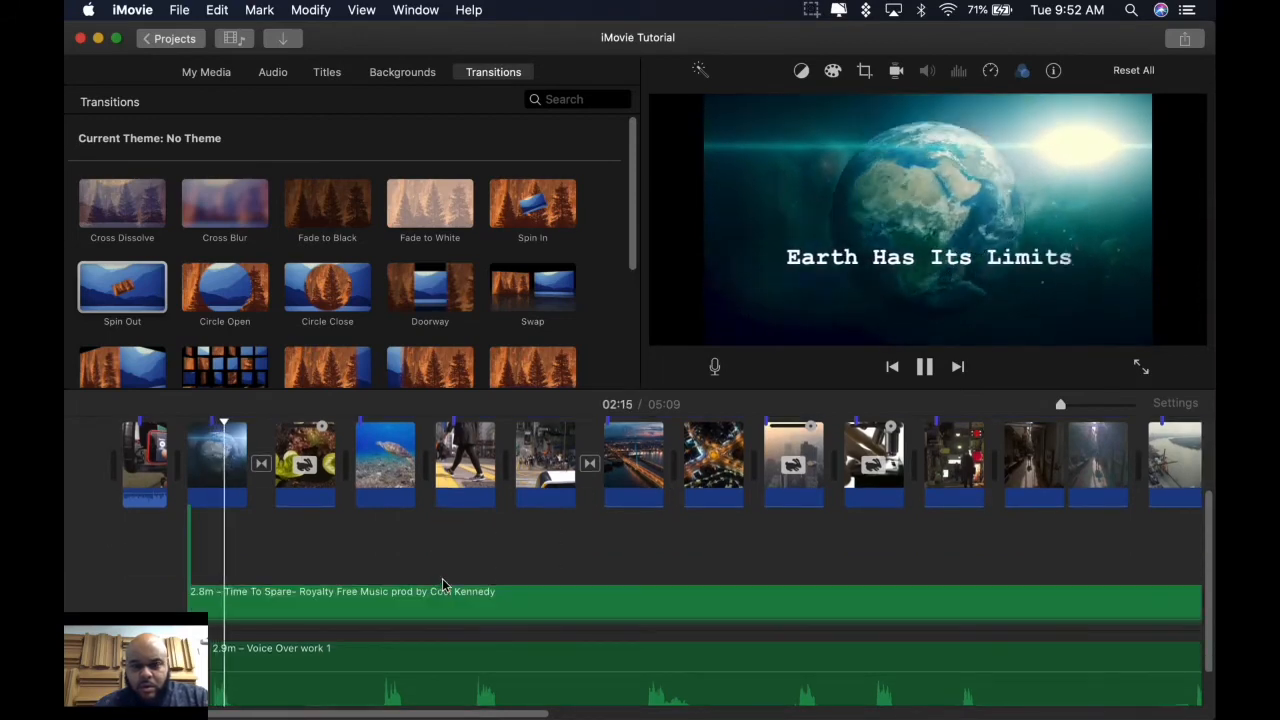
scroll(442, 580, down, 2)
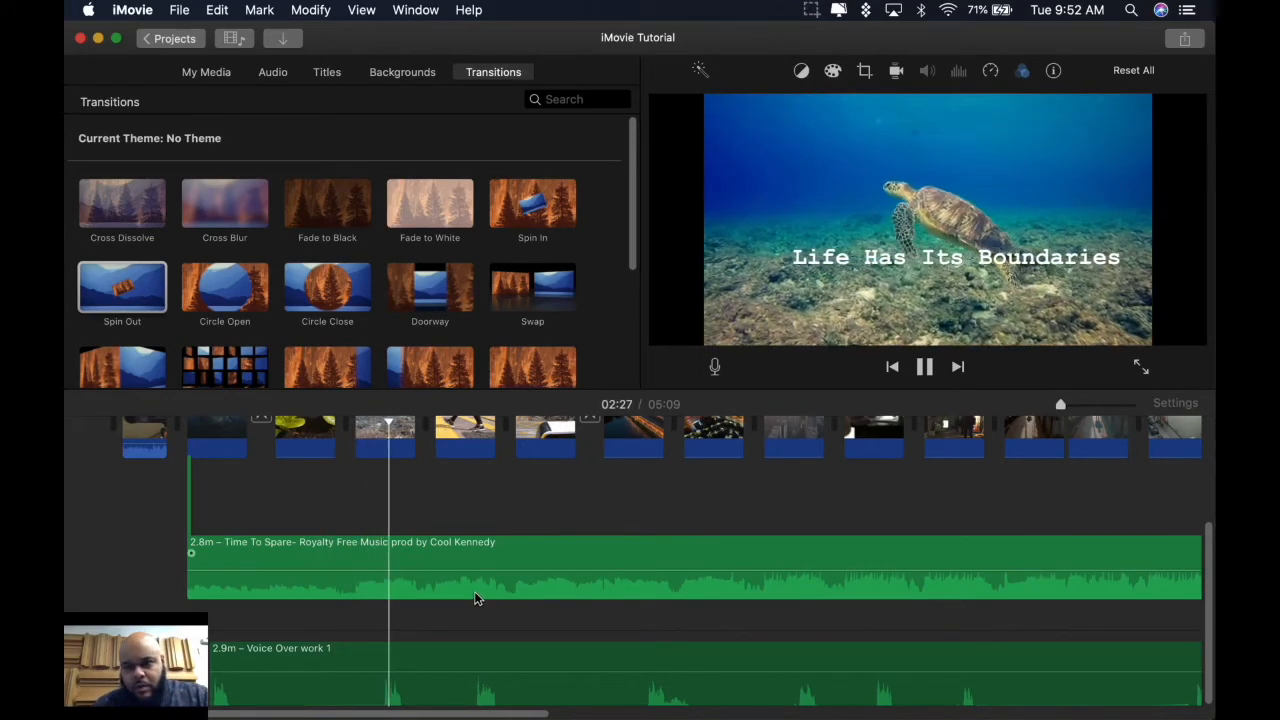
Stop playback and split the Voice Over work 1 audio at 02:26, just before the phrase over the sea turtle clip
key(space)
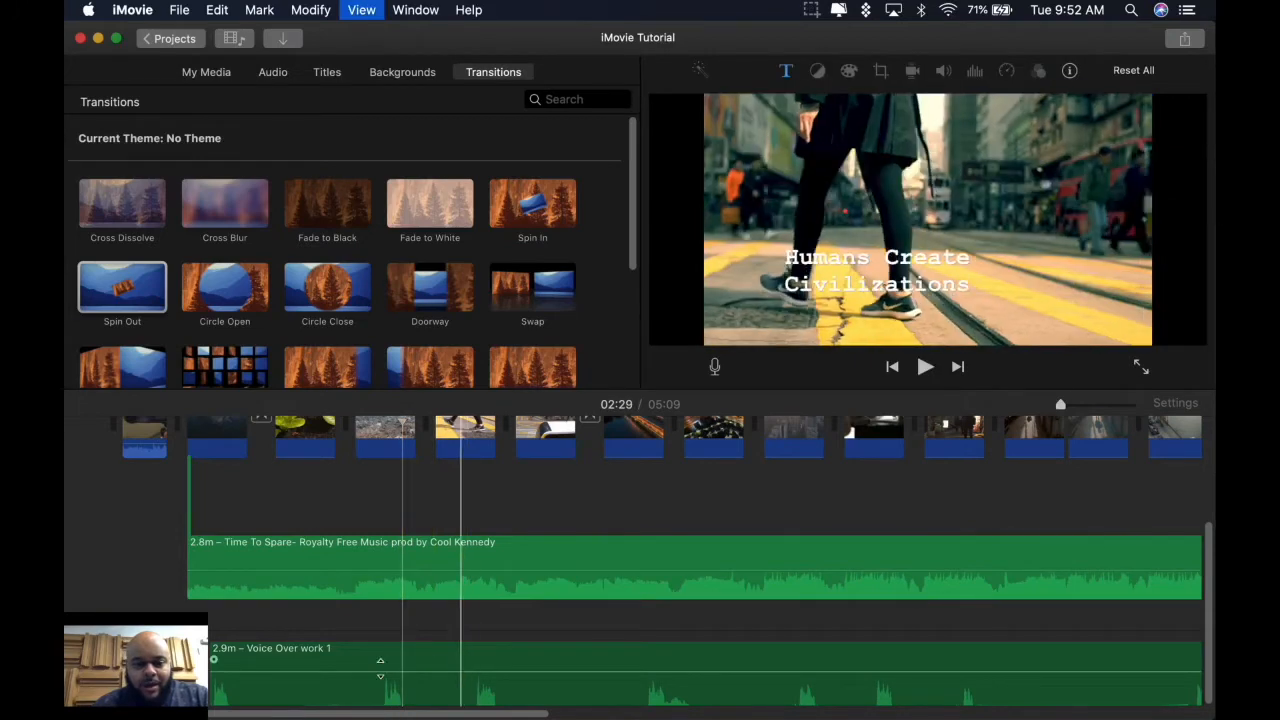
click(367, 665)
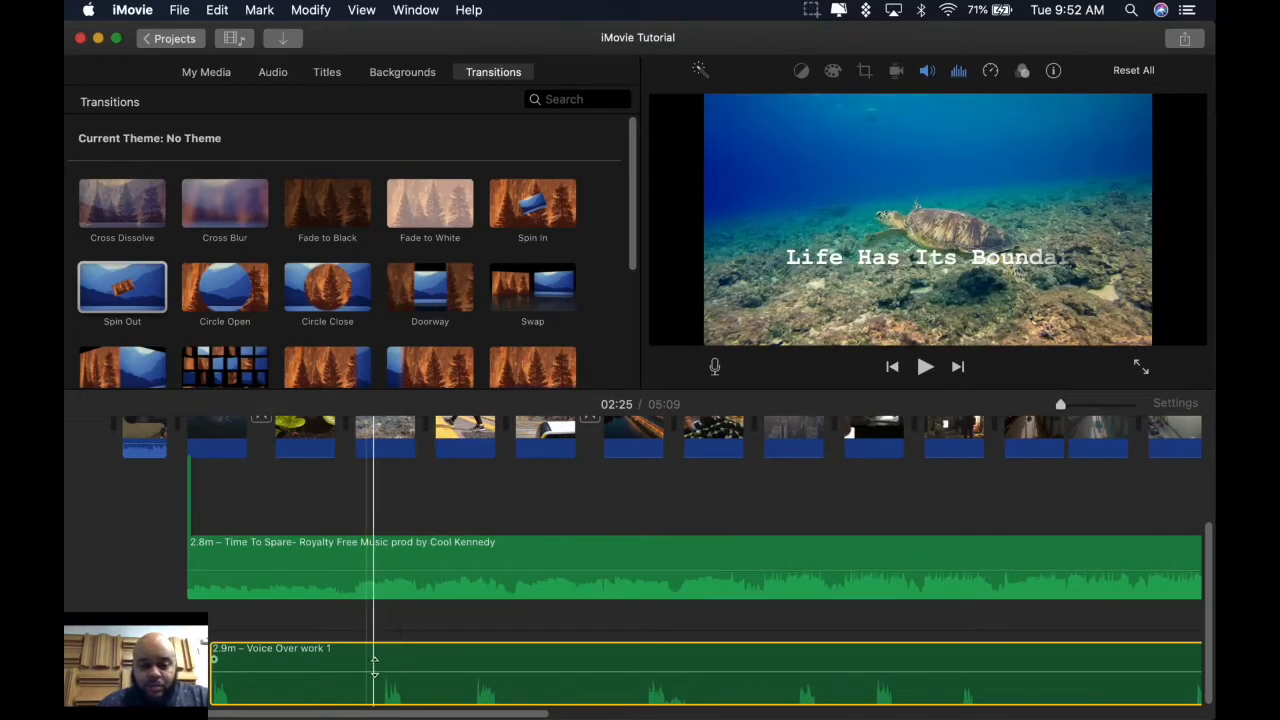
scroll(367, 550, up, 3)
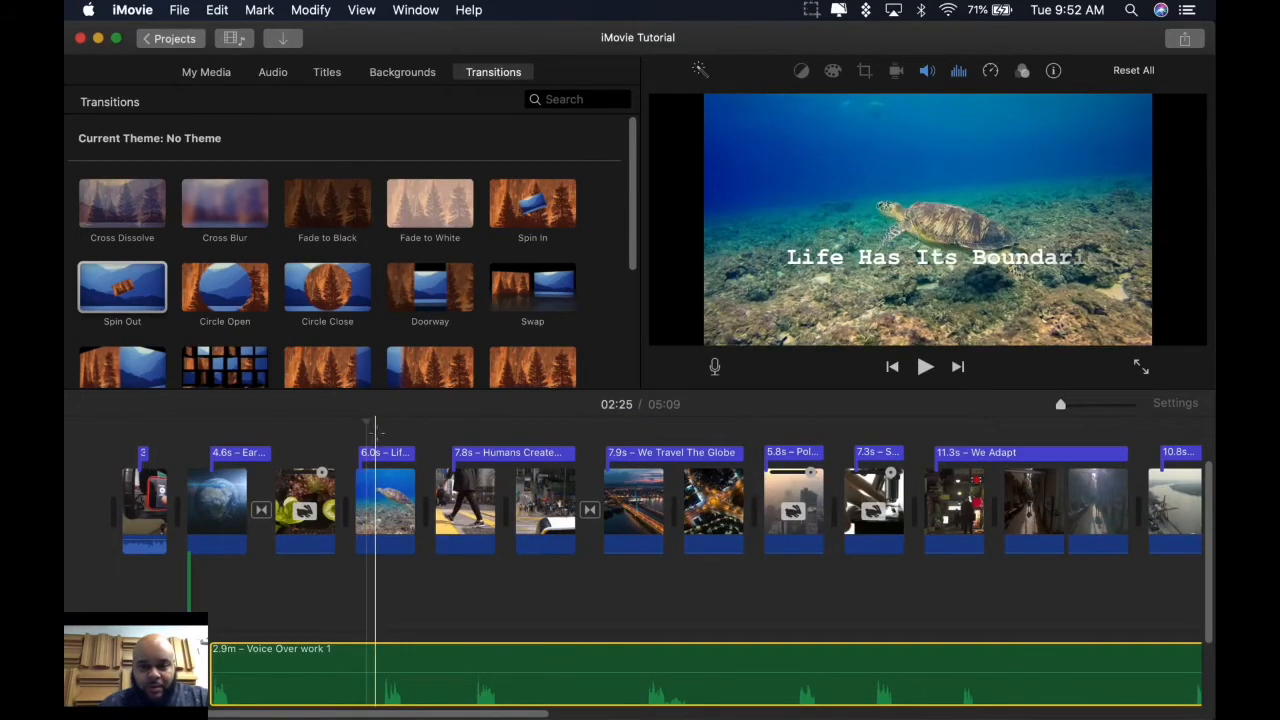
click(376, 434)
scroll(388, 546, down, 3)
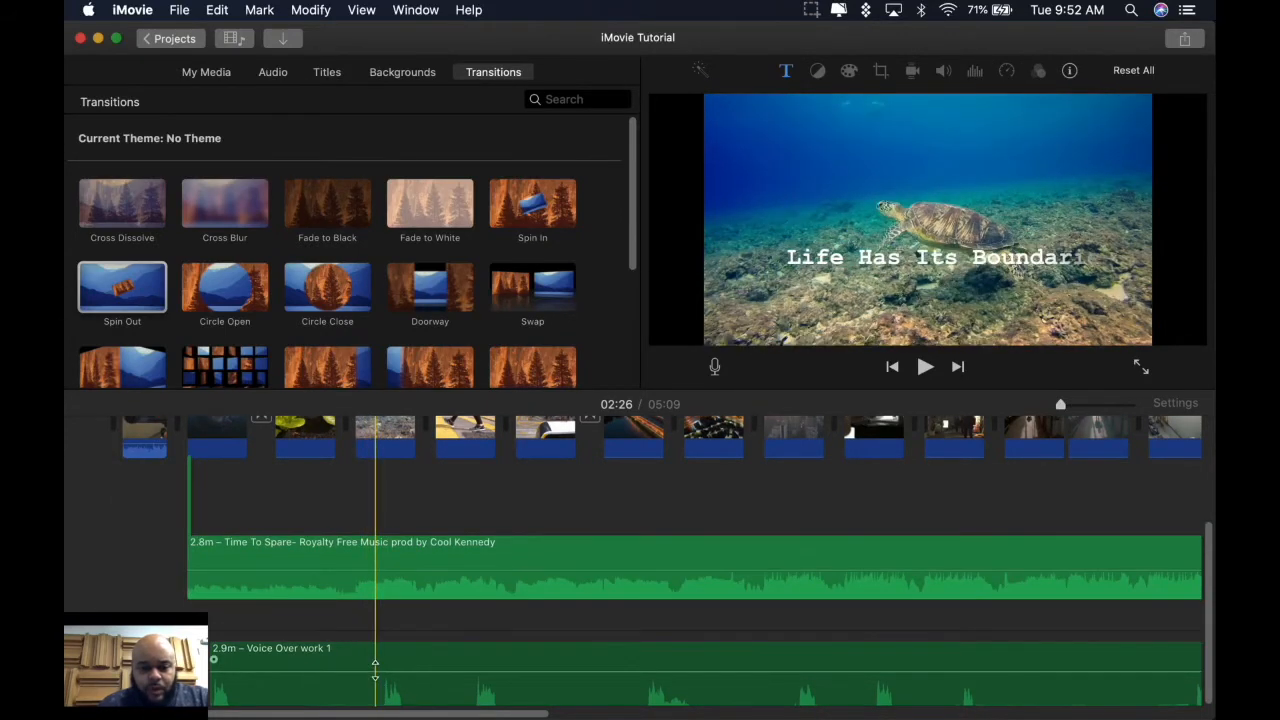
click(378, 661)
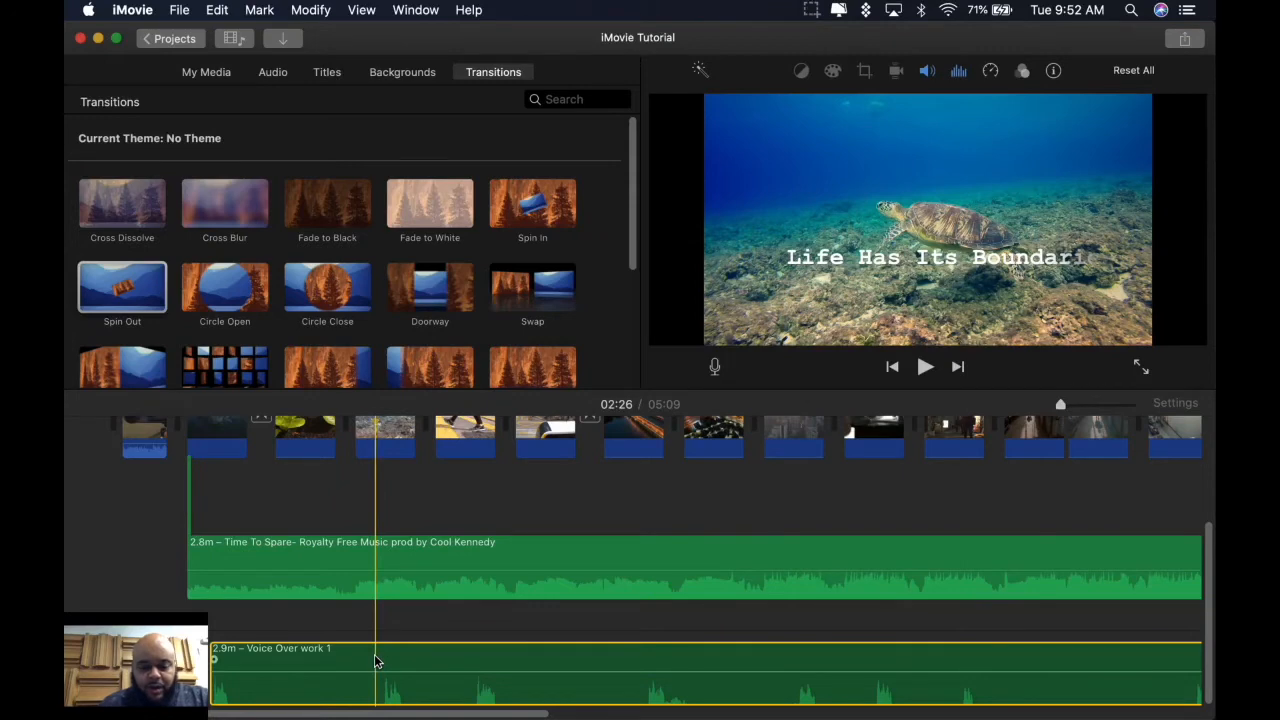
key(super+b)
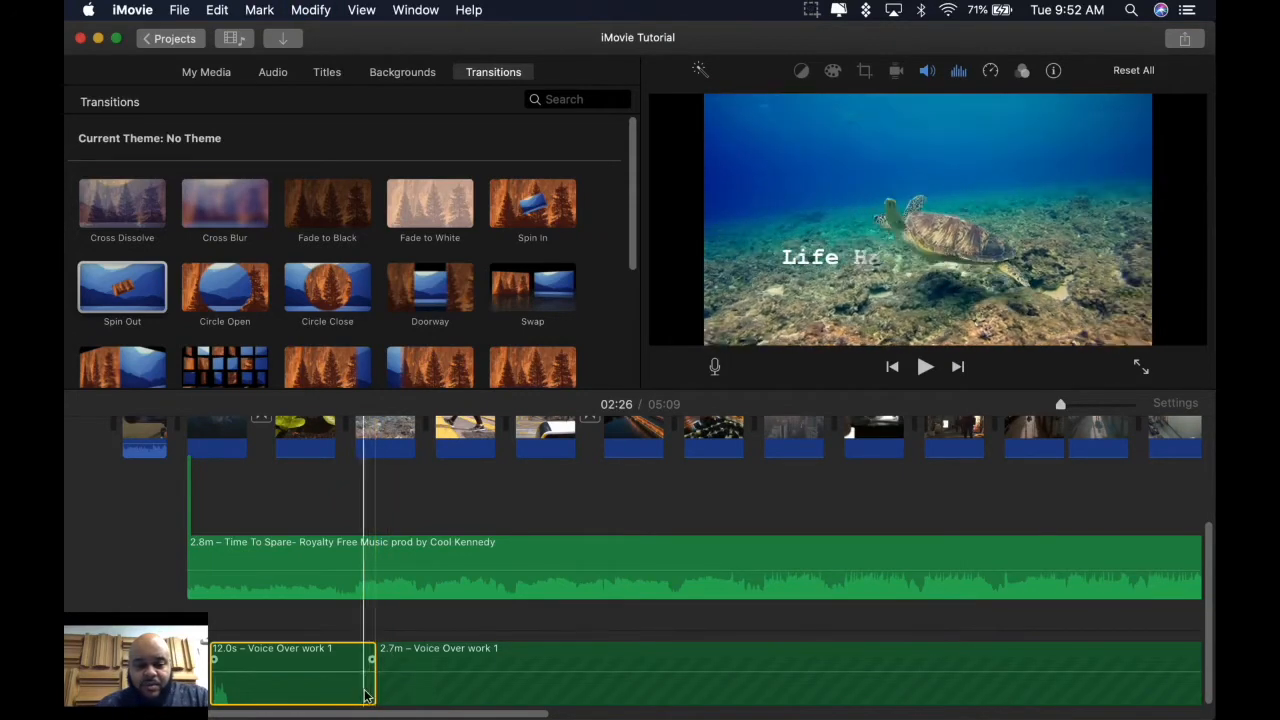
Shorten the first voiceover section to 9.8 s and move the remaining section back to the start of the sea turtle clip
drag(372, 698, 336, 690)
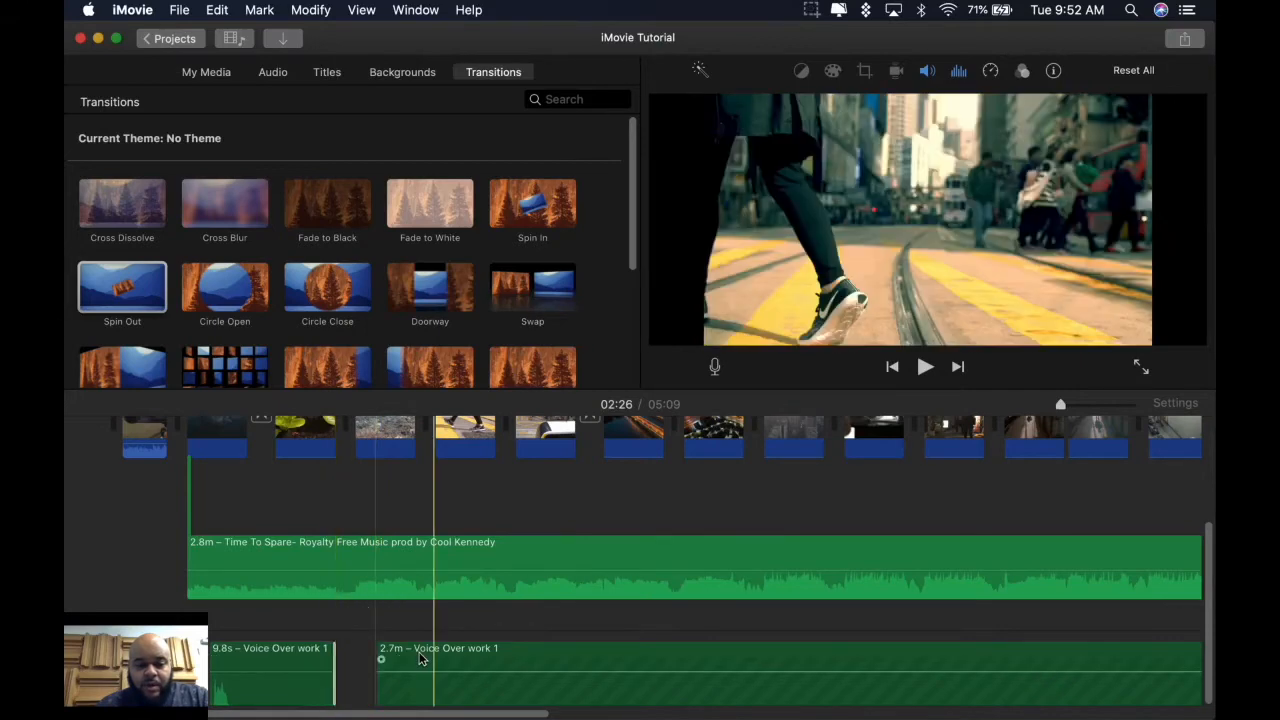
click(435, 658)
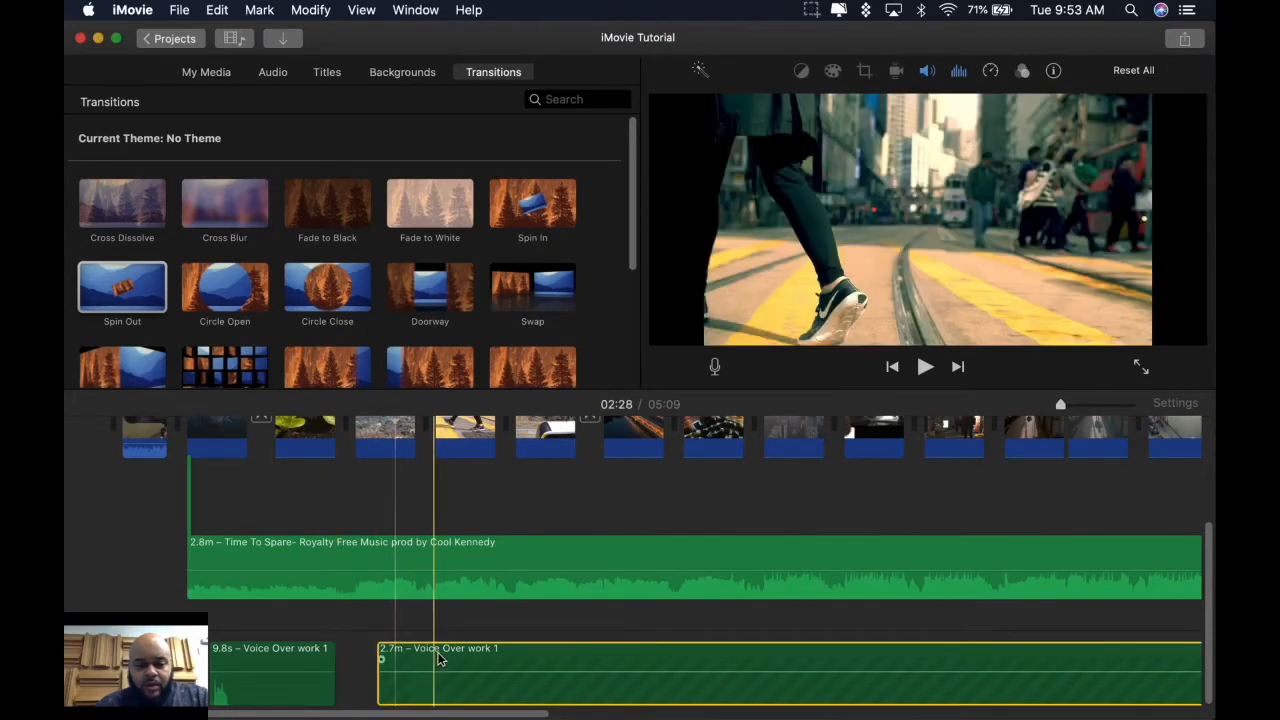
drag(435, 658, 414, 658)
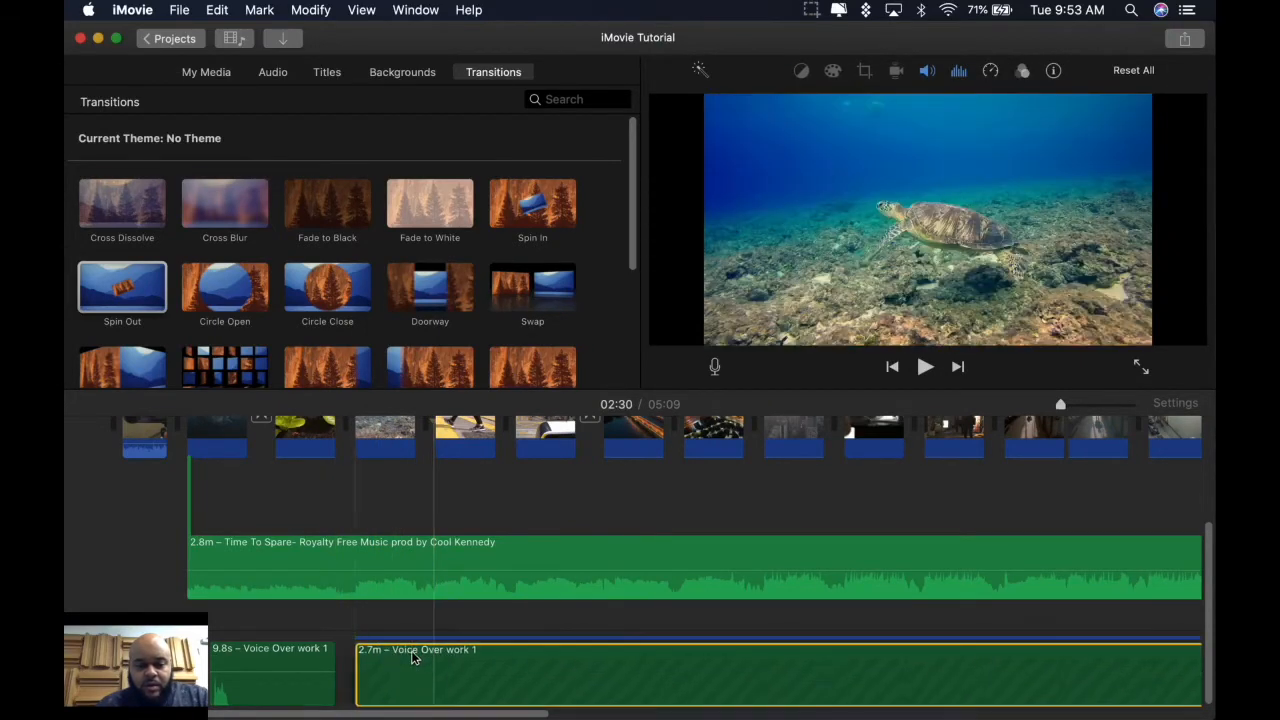
Play back from the start of the sea turtle clip at 02:23 to the pollution clip to check the voiceover timing
click(348, 452)
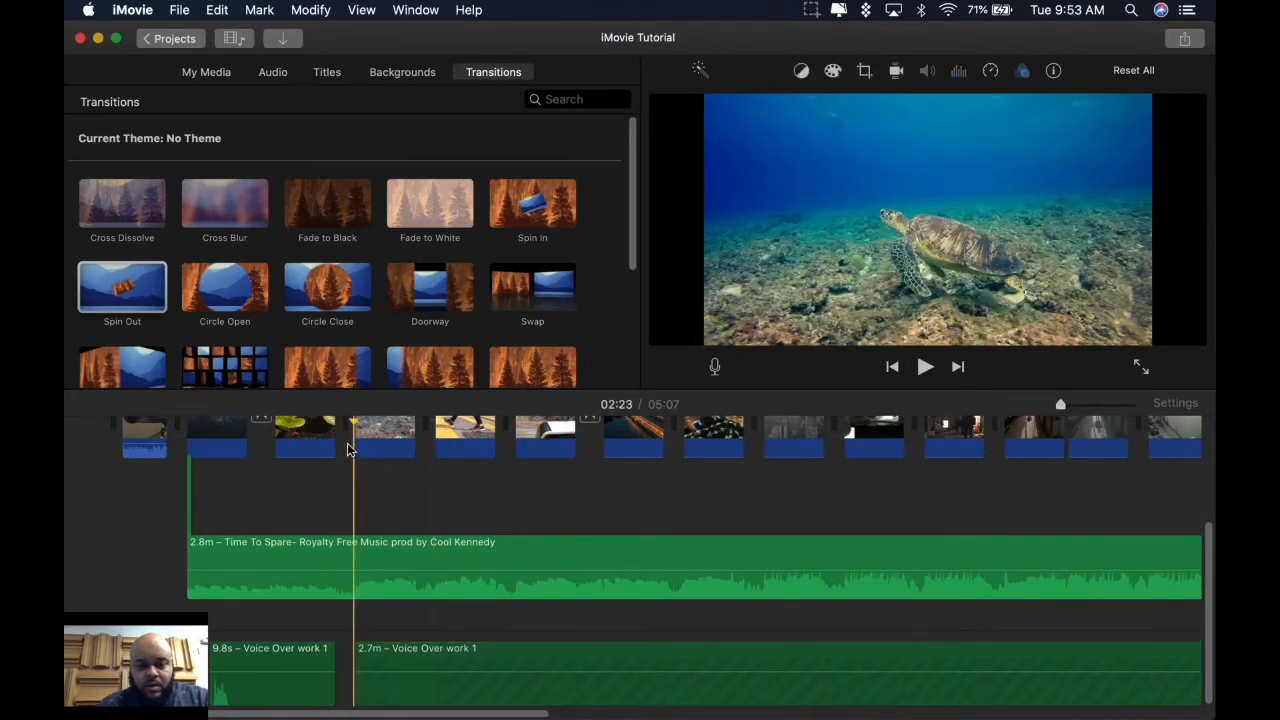
key(space)
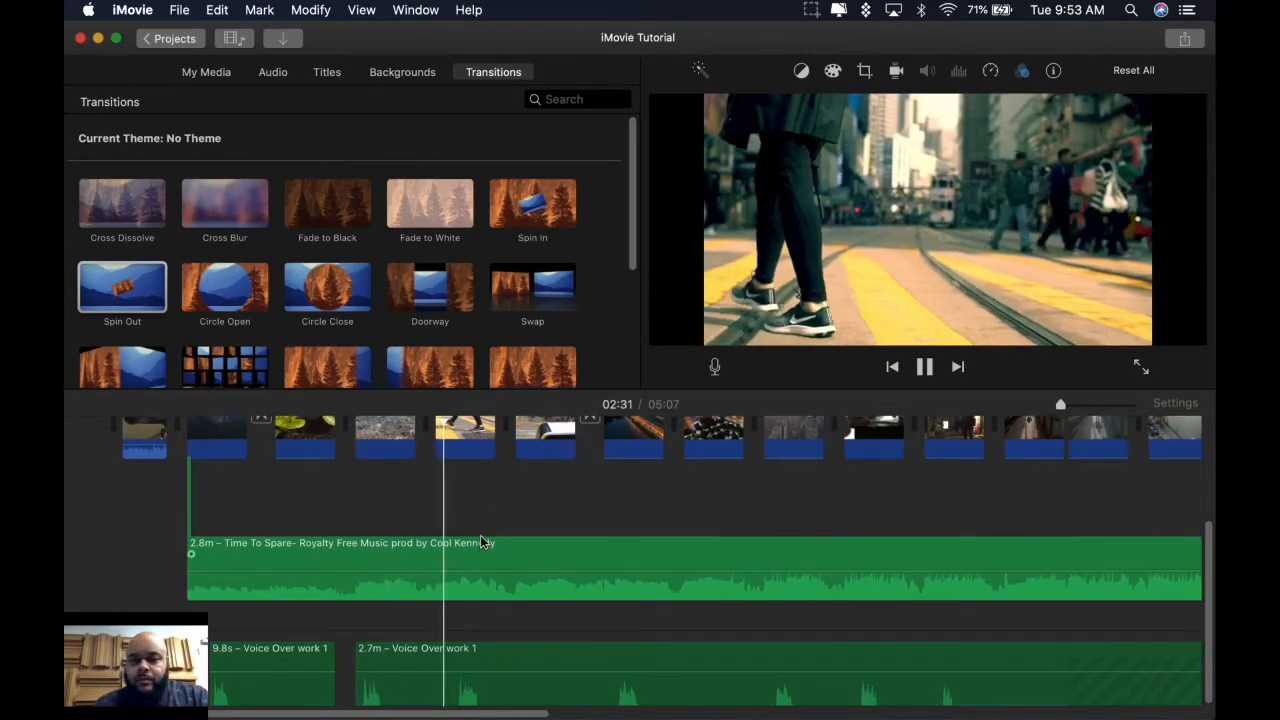
scroll(480, 535, up, 1)
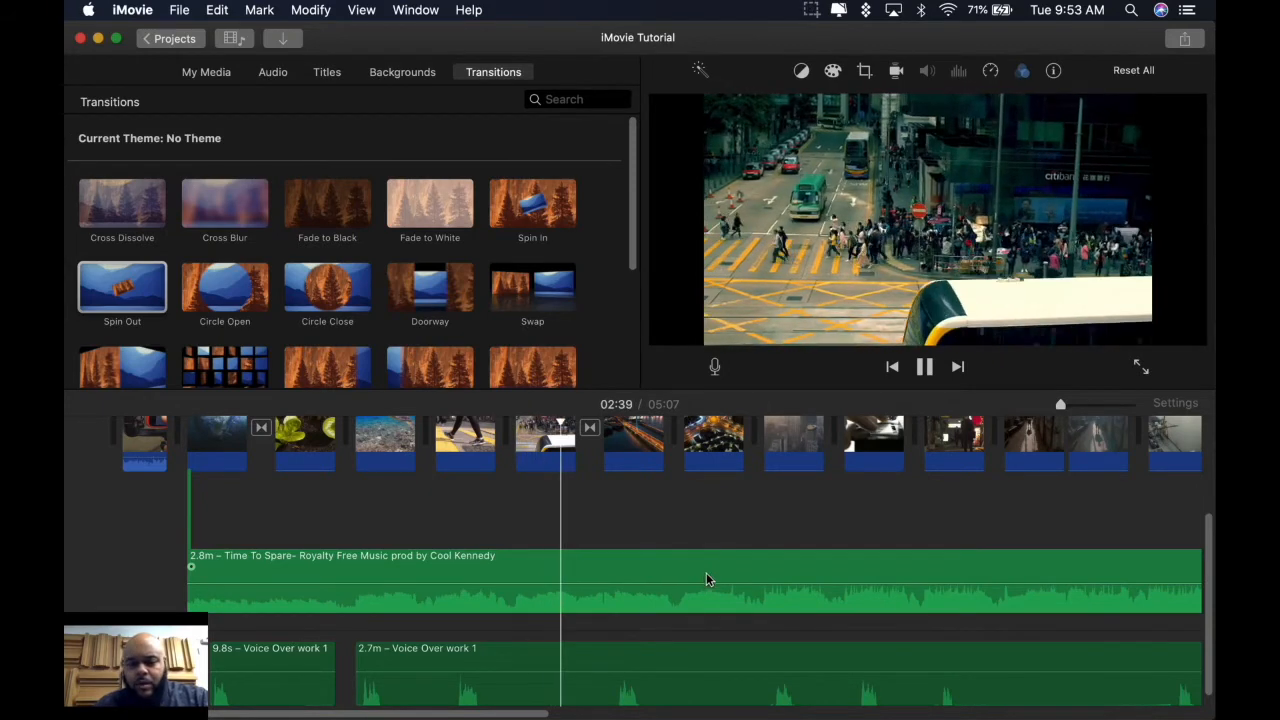
click(687, 511)
key(space)
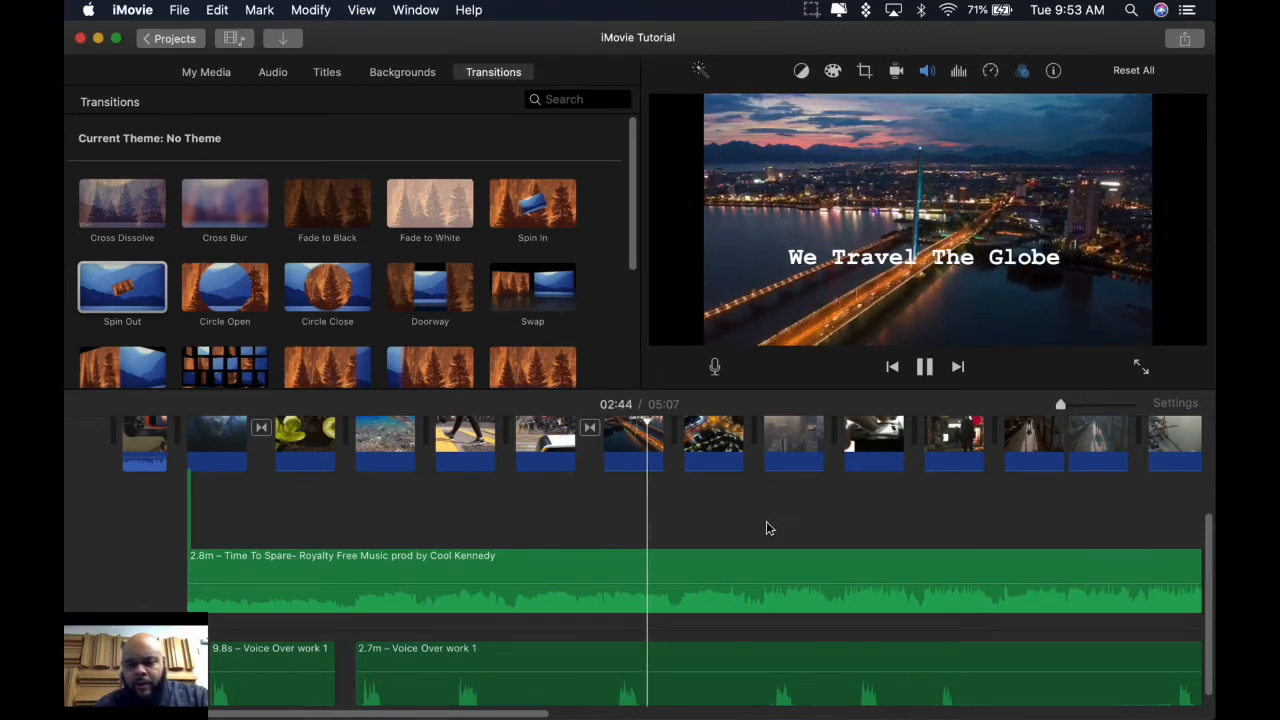
key(space)
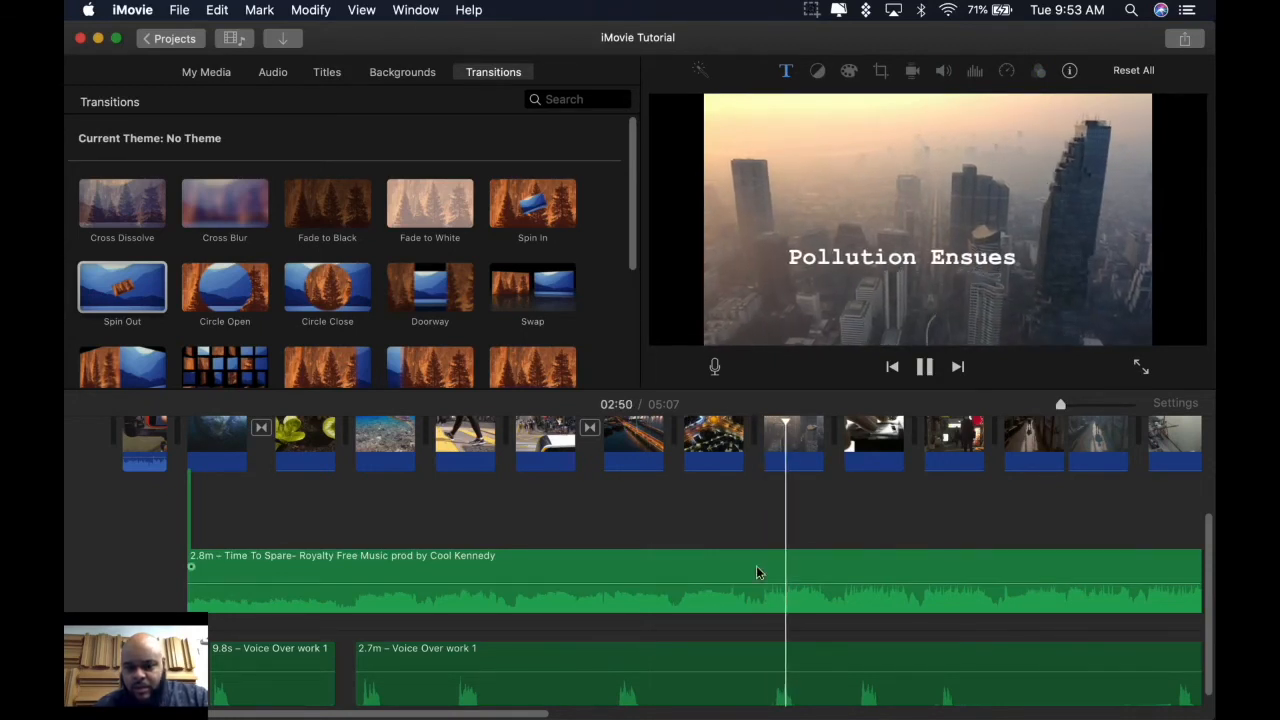
Stop playback and lower the Time To Spare music volume slightly
key(space)
mouse_move(765, 578)
drag(765, 578, 765, 581)
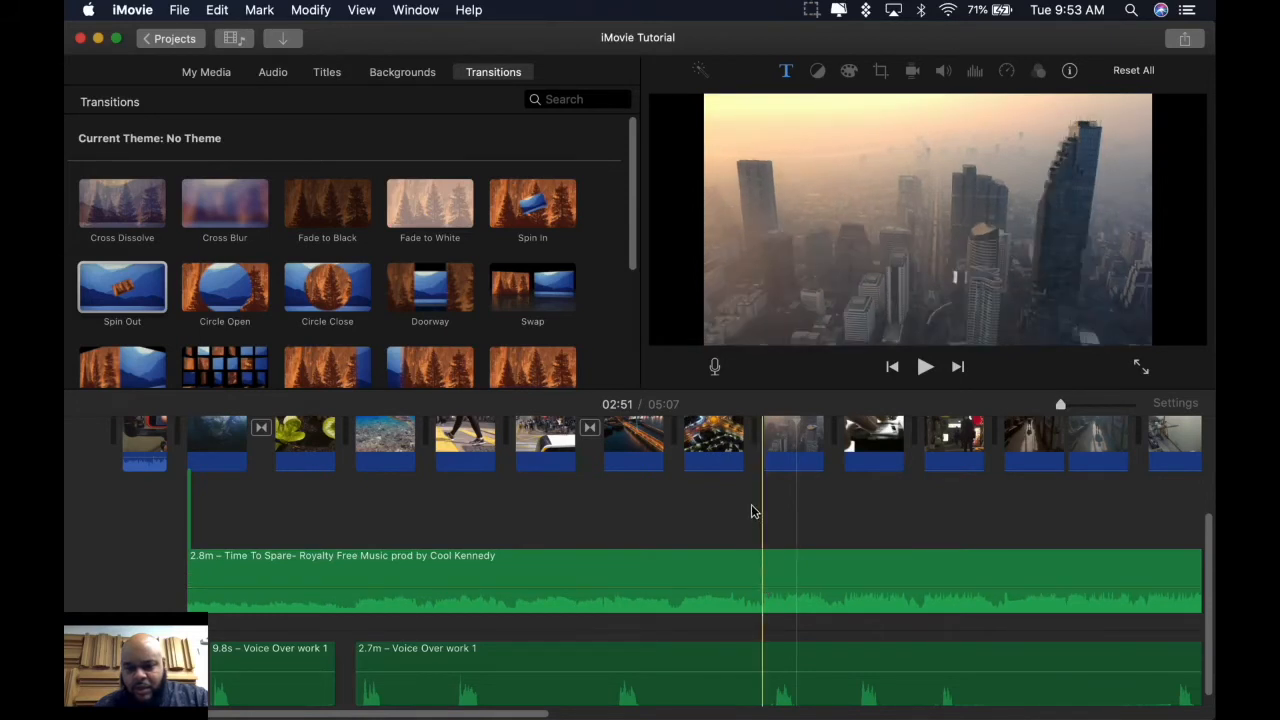
Split the voiceover at 02:48 and 02:53 around the pollution clip, and trim the last section's start to the beginning of the microscope clip
click(766, 659)
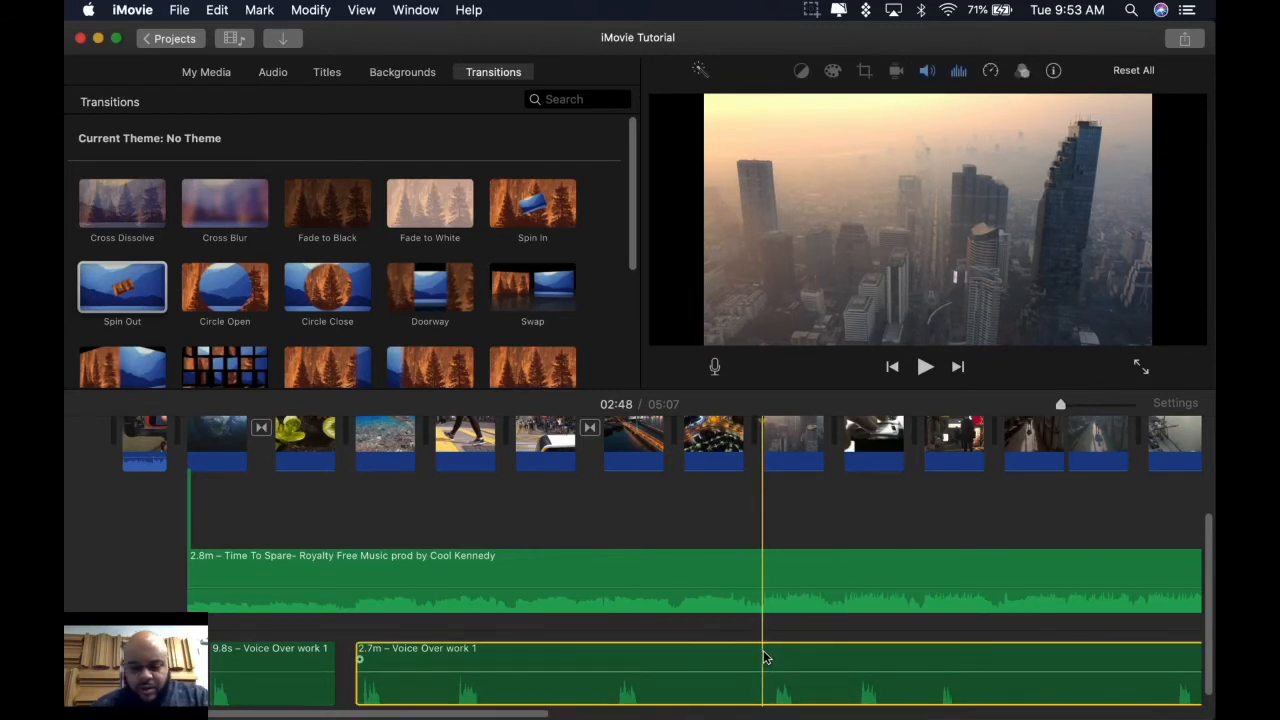
key(super+b)
click(809, 660)
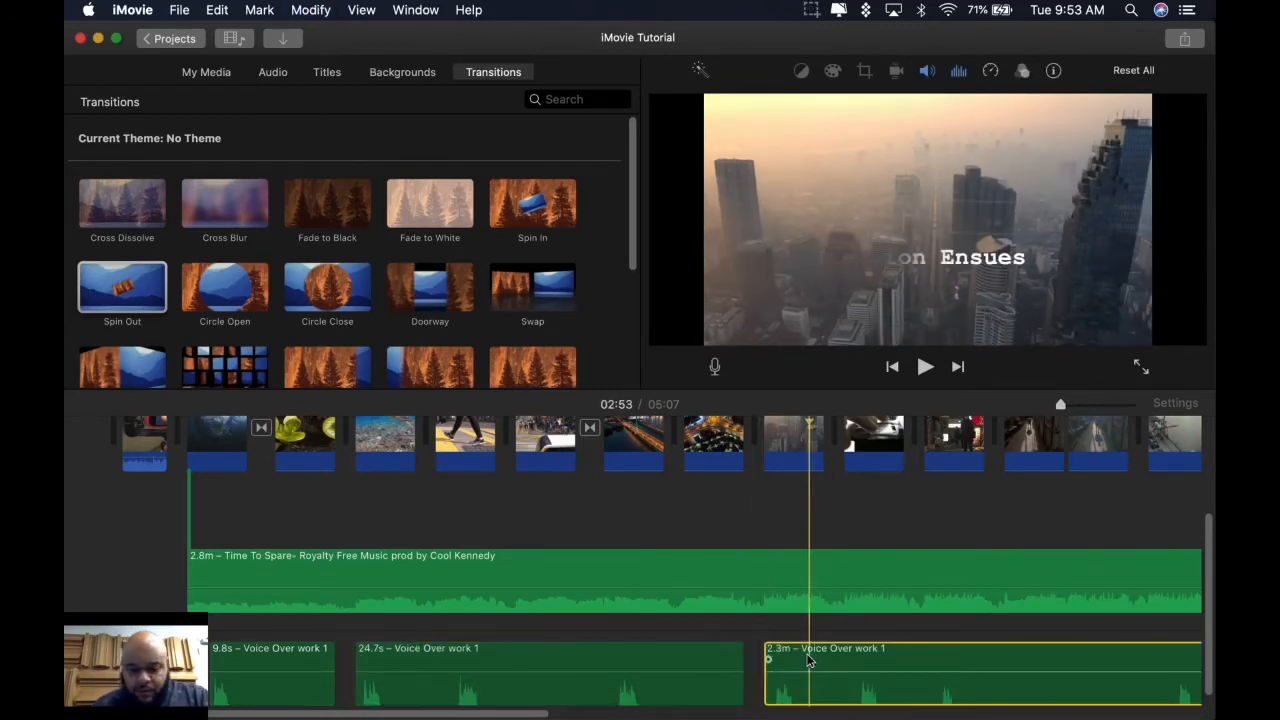
key(super+b)
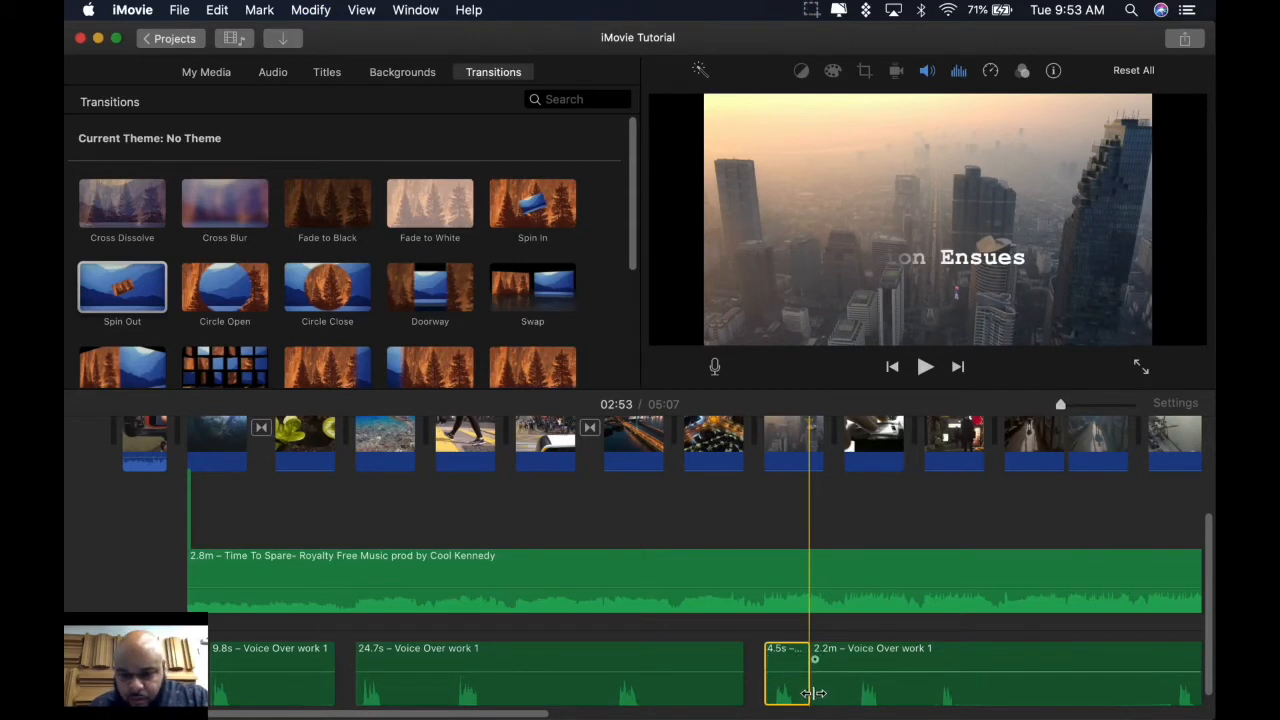
drag(813, 693, 784, 673)
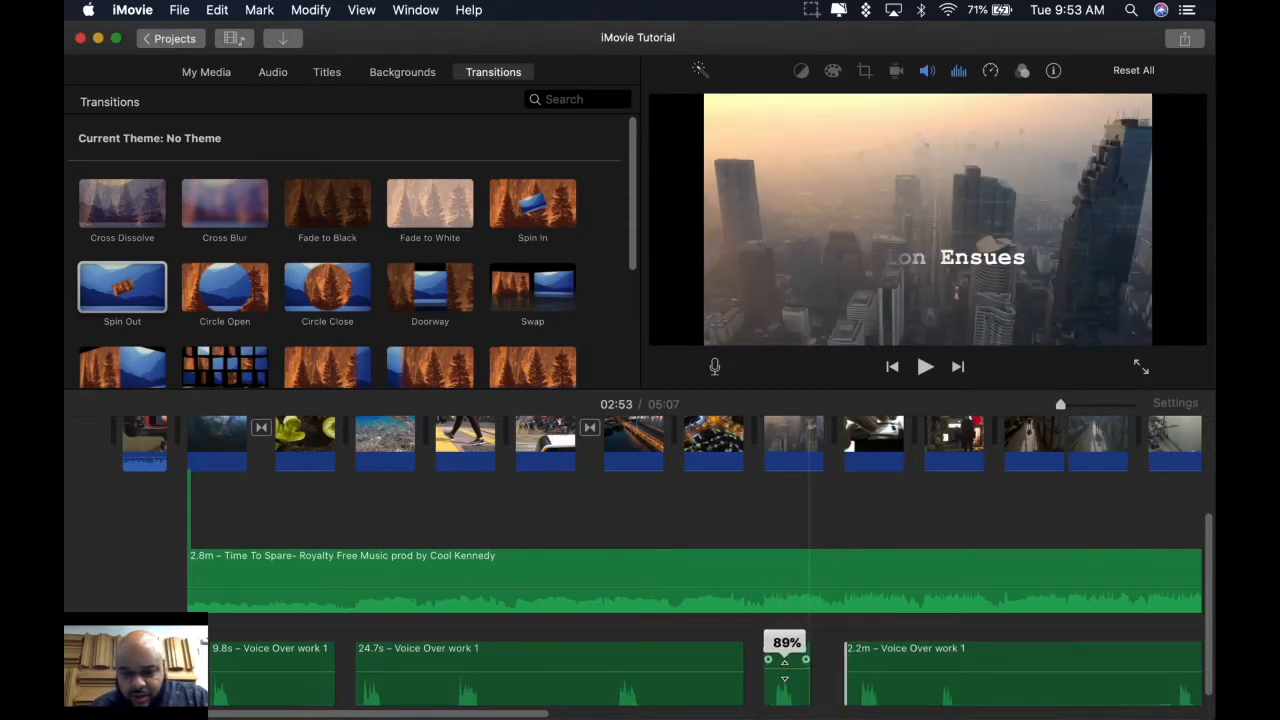
Play back from the pollution clip at 02:48 into the microscope clip to check the separated voiceover sections
scroll(763, 560, up, 5)
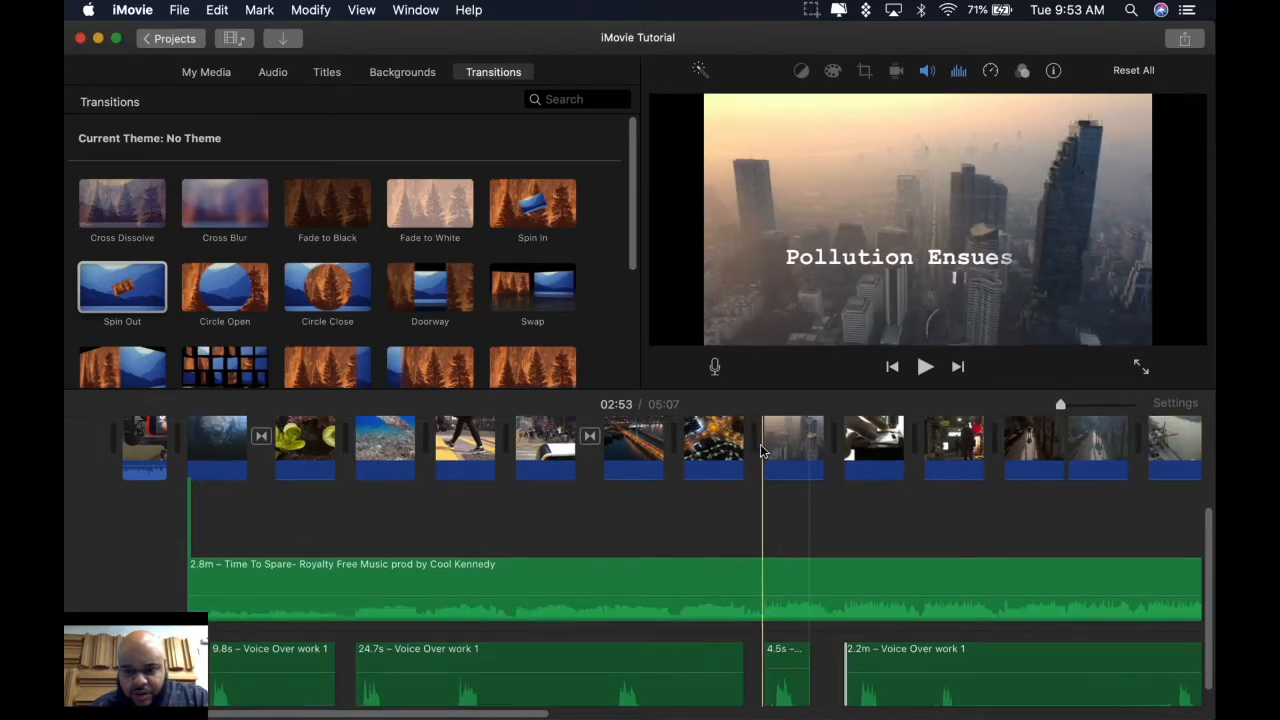
click(758, 430)
key(space)
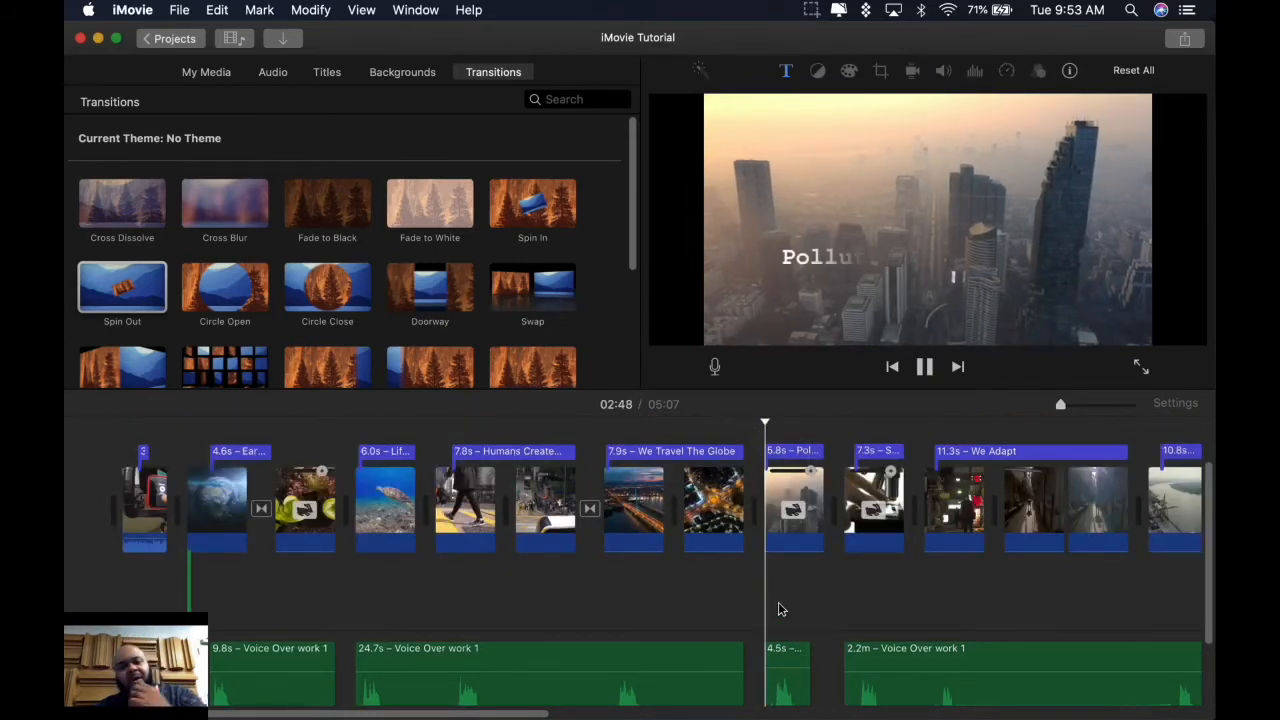
scroll(775, 652, down, 2)
scroll(783, 657, down, 2)
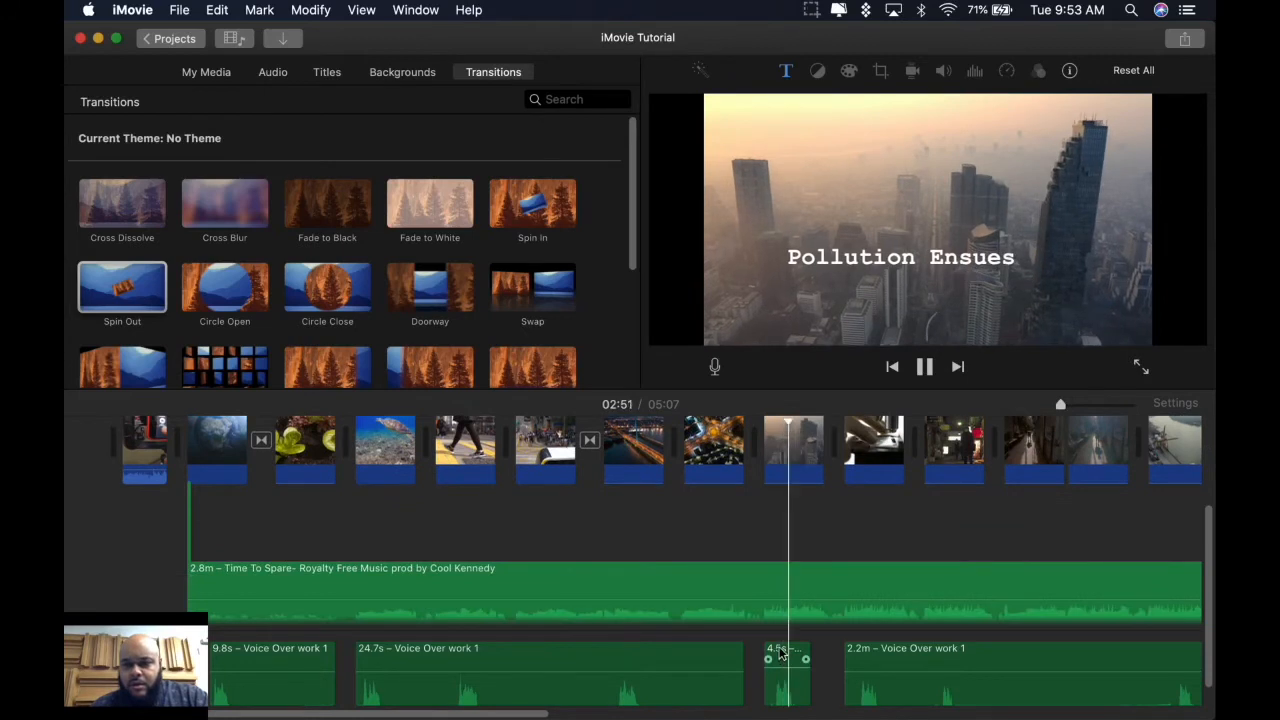
scroll(592, 700, right, 5)
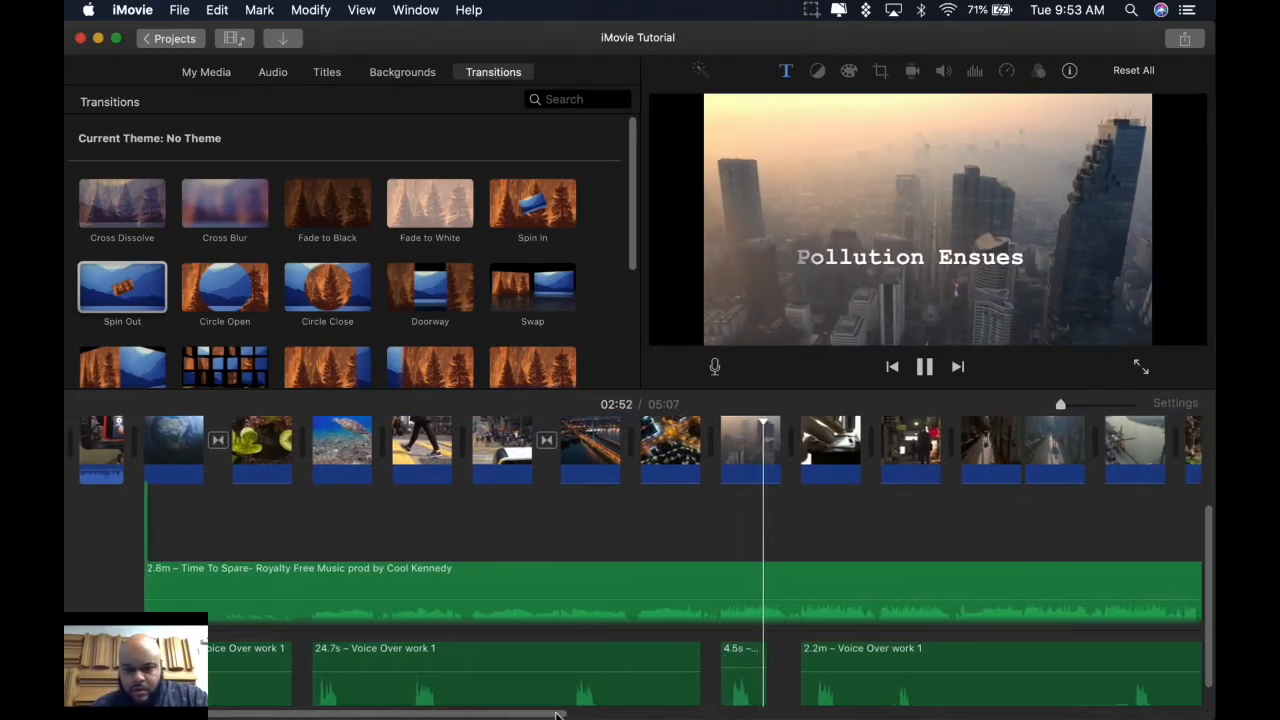
scroll(600, 712, right, 5)
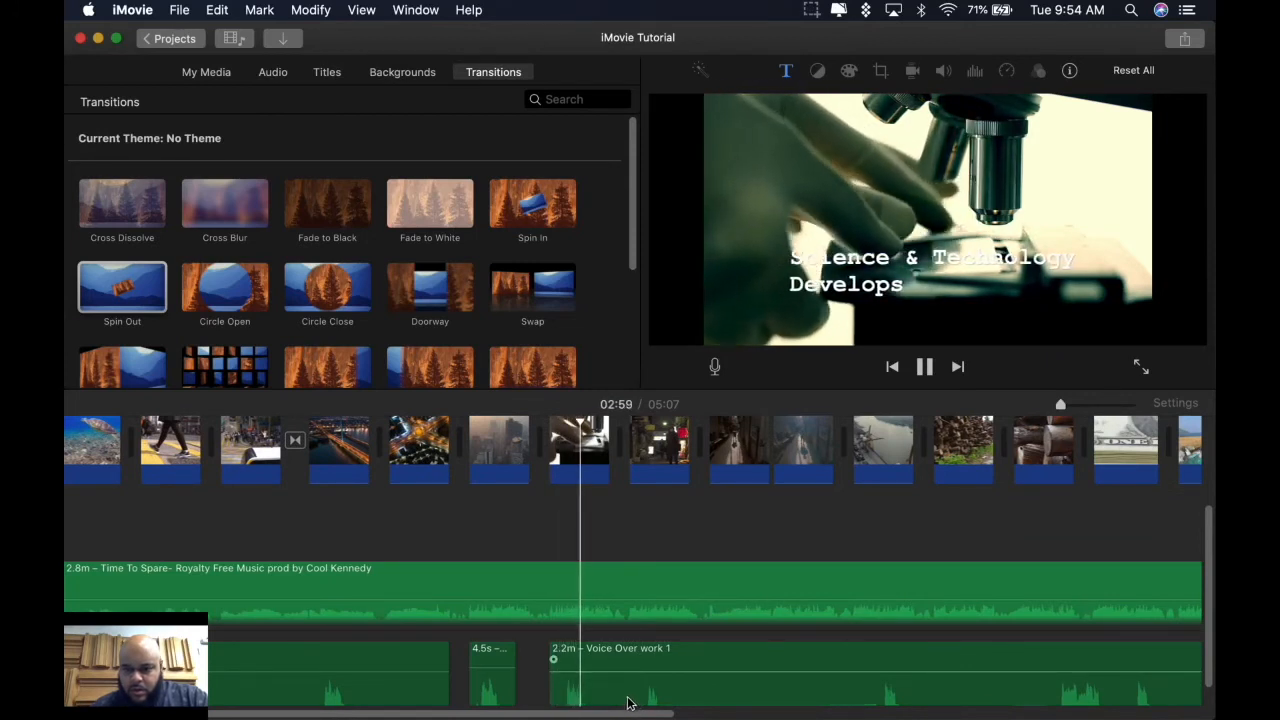
Stop playback and split the voiceover after its second phrase, near the end of the first We Adapt clip, leaving a 14.9 s section
key(space)
click(623, 682)
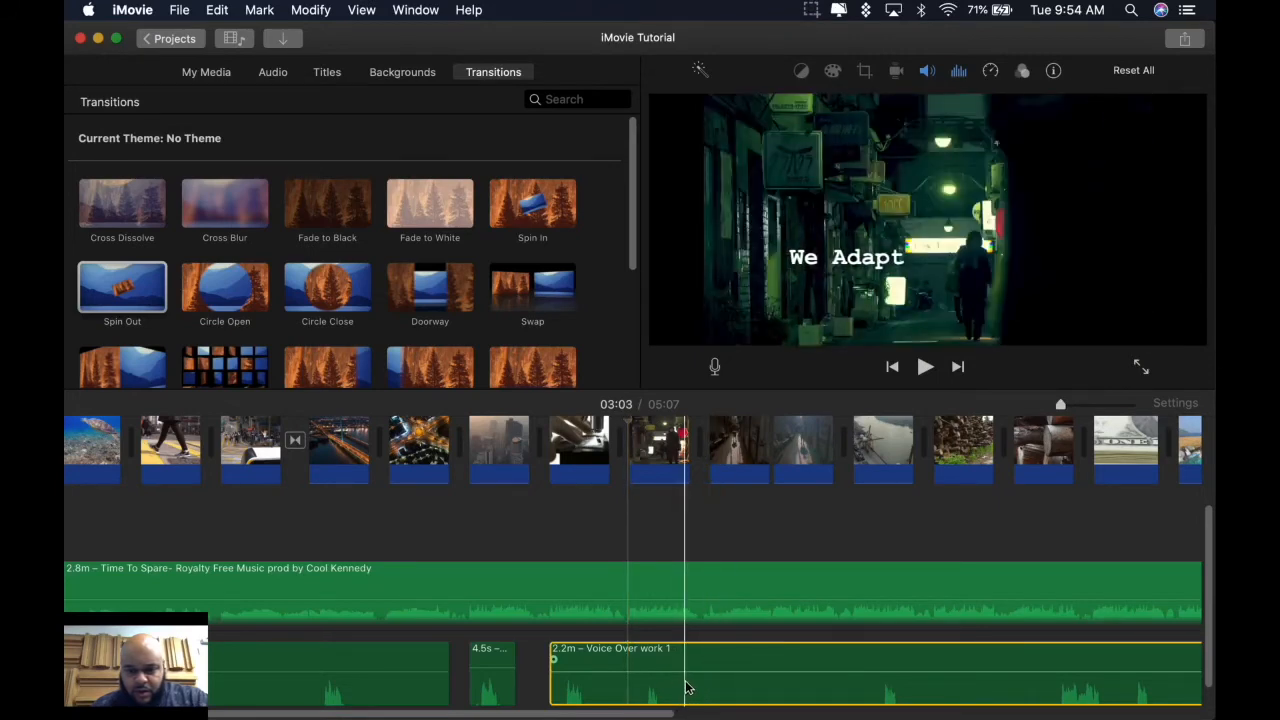
key(super+b)
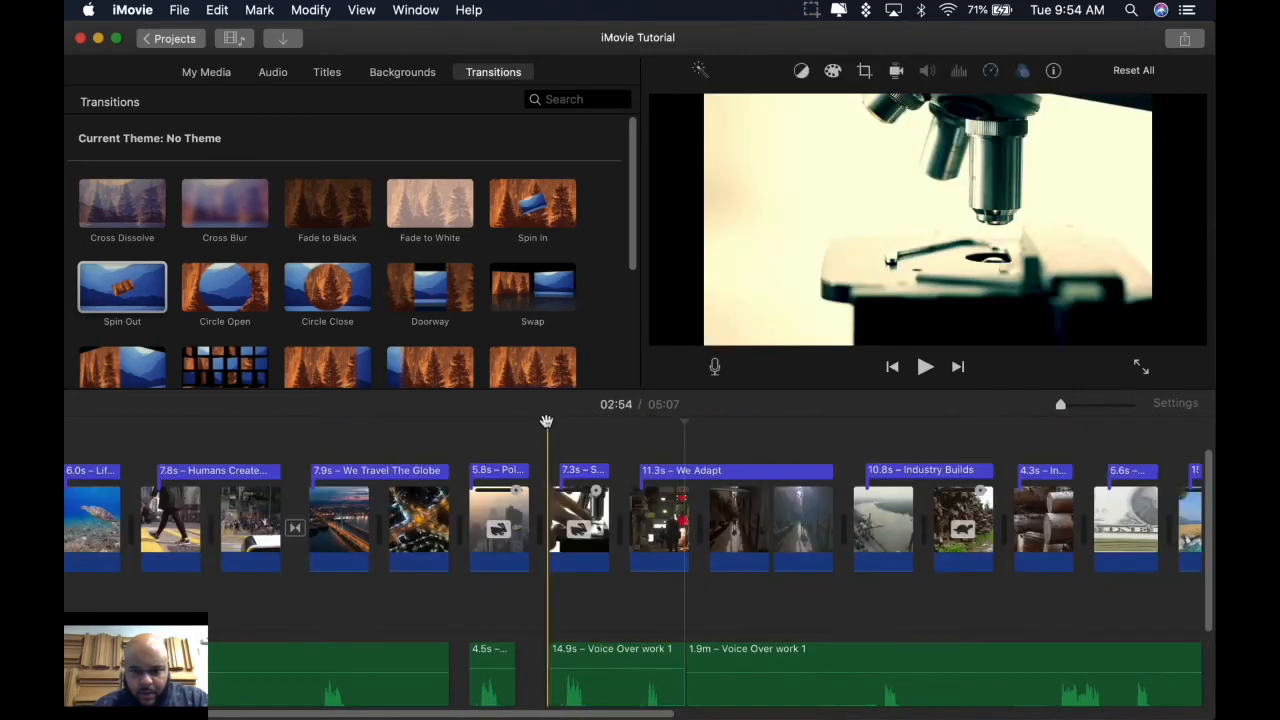
Play back from the microscope clip at 02:55 through the Industry Builds clips to check the voiceover against the titles
key(v)
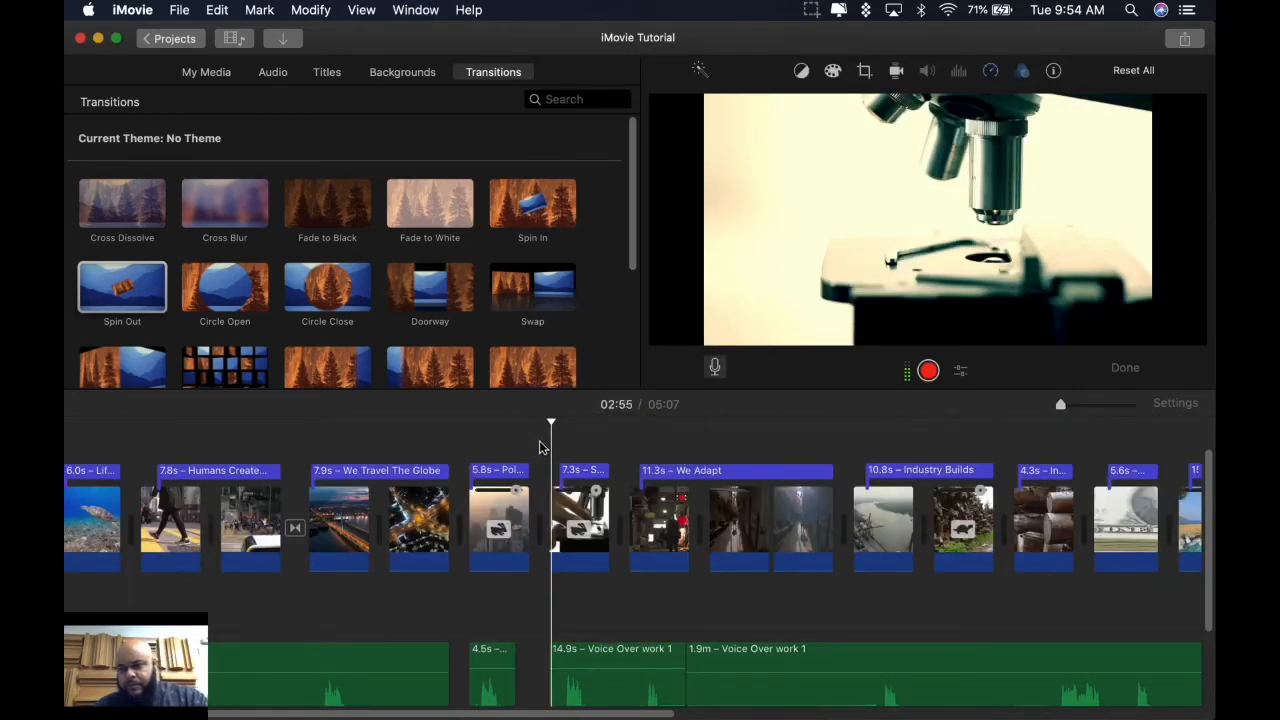
click(716, 369)
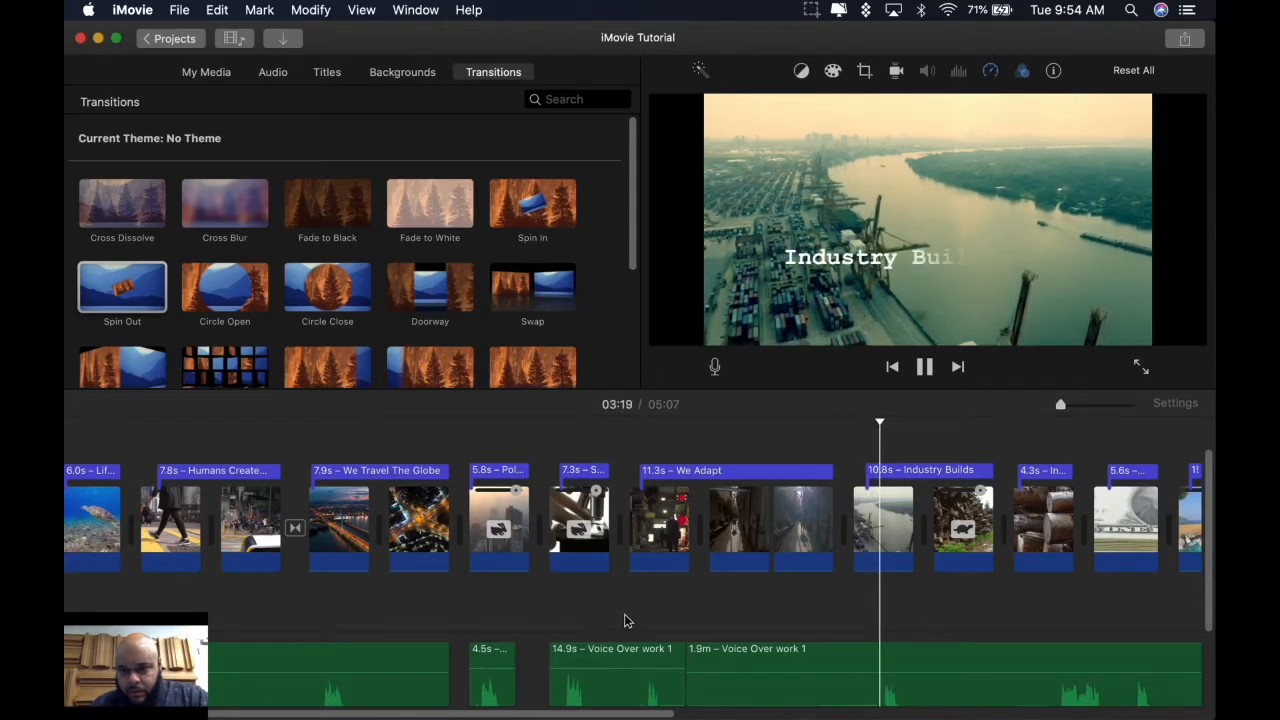
drag(571, 713, 731, 715)
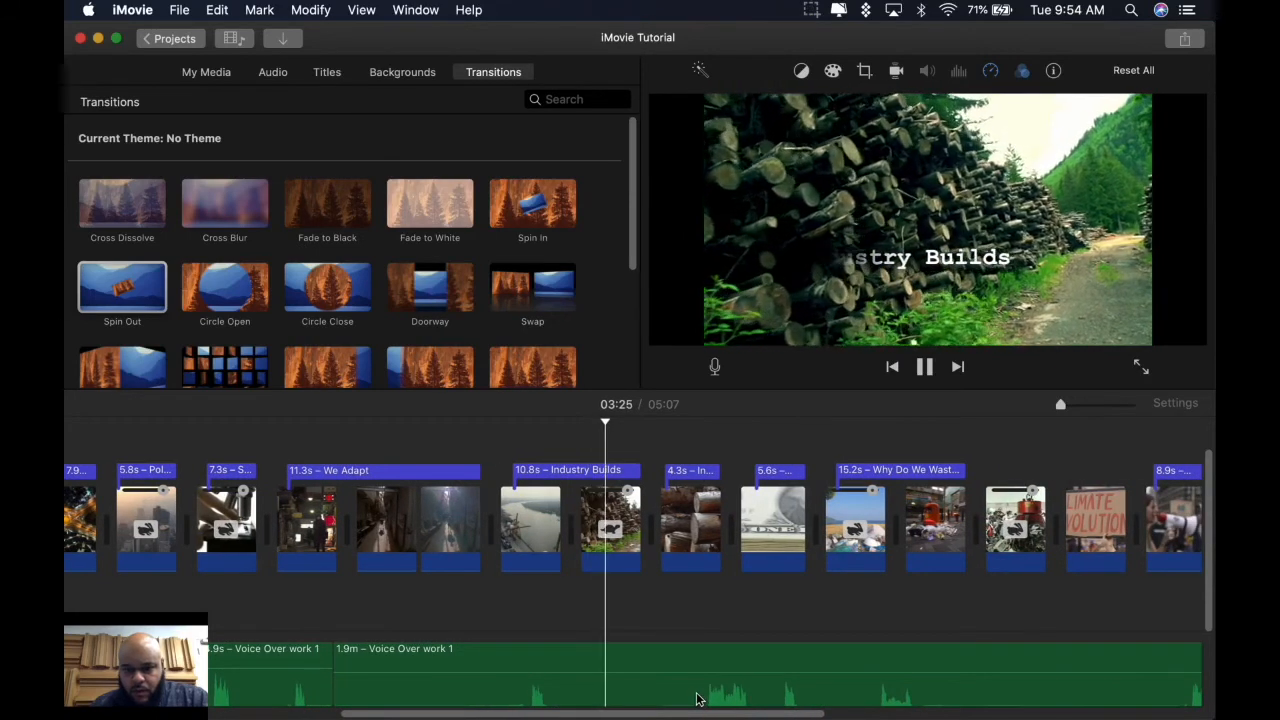
key(space)
click(687, 662)
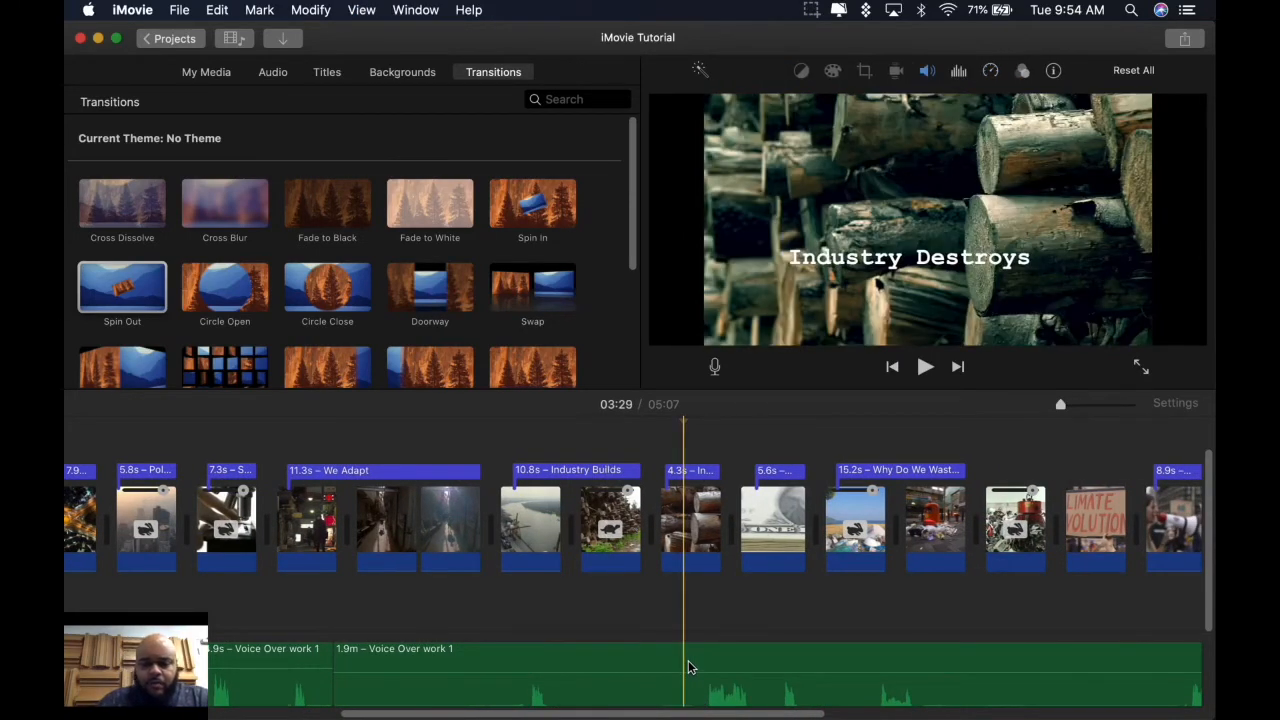
key(super+v)
key(super+z)
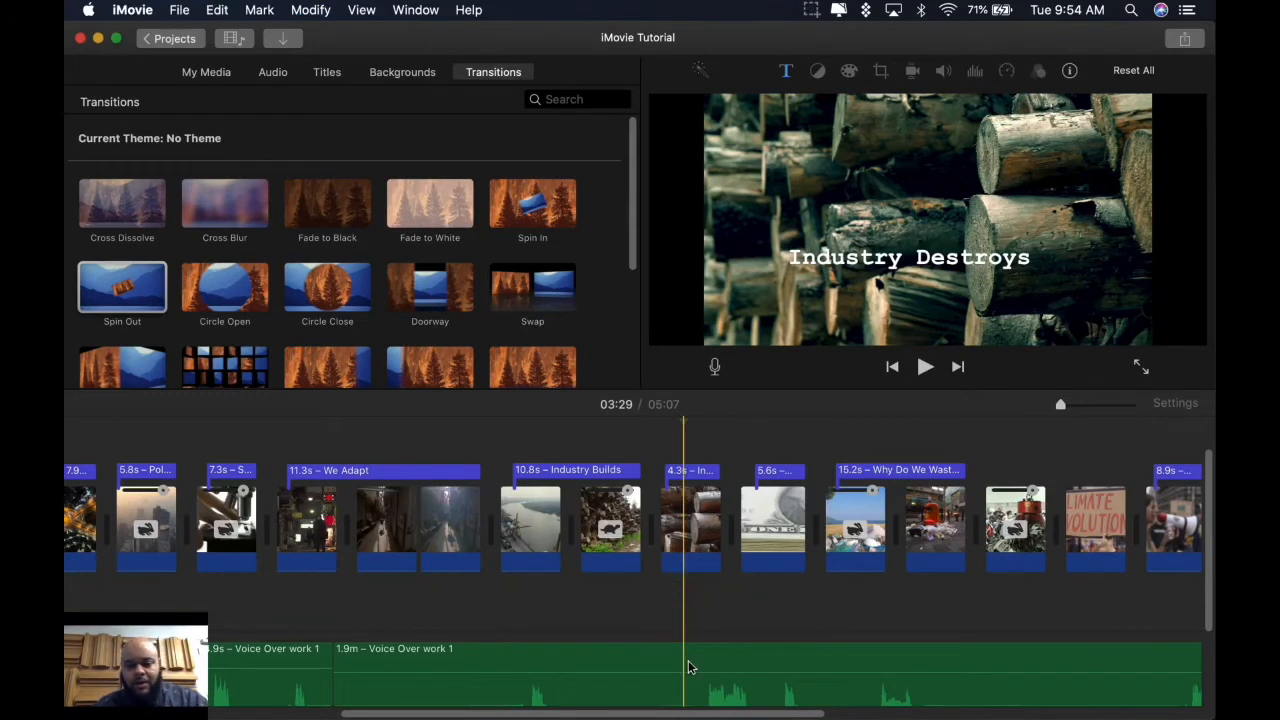
Split the voiceover at 03:29 under the Industry Destroys log clip and shorten the section before the split to 16.8 s
scroll(711, 592, down, 5)
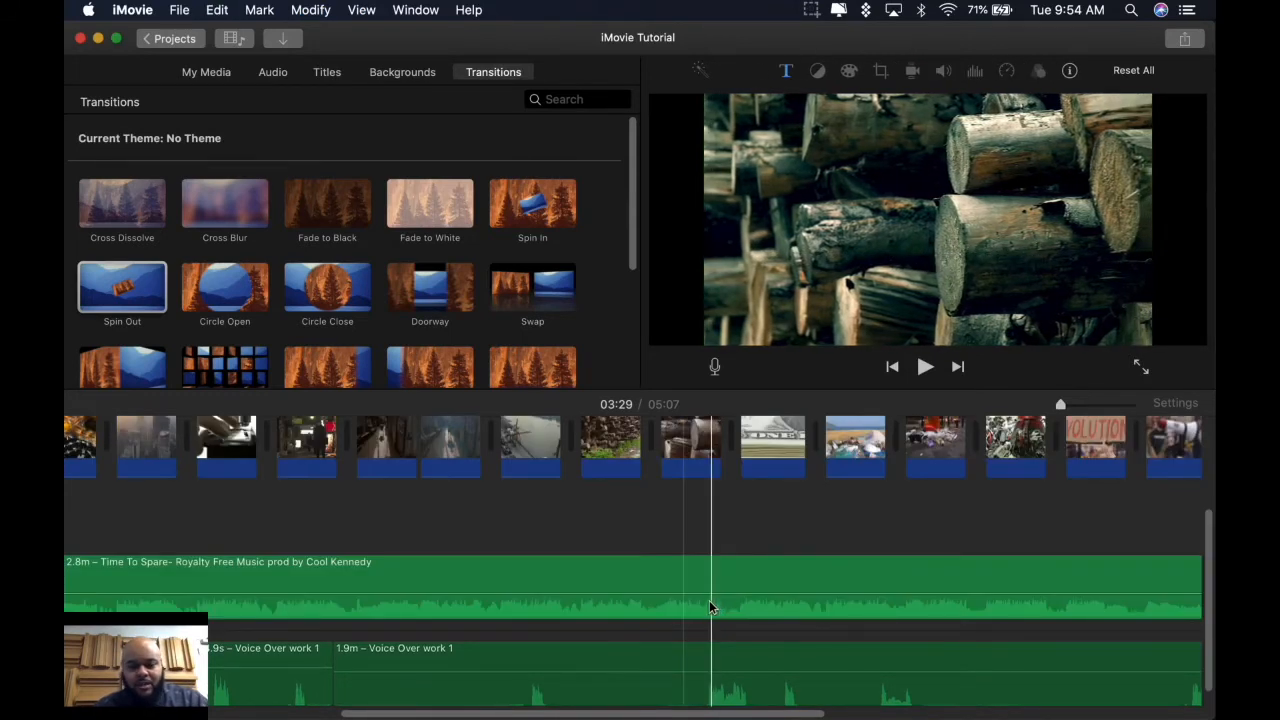
click(684, 656)
key(super+b)
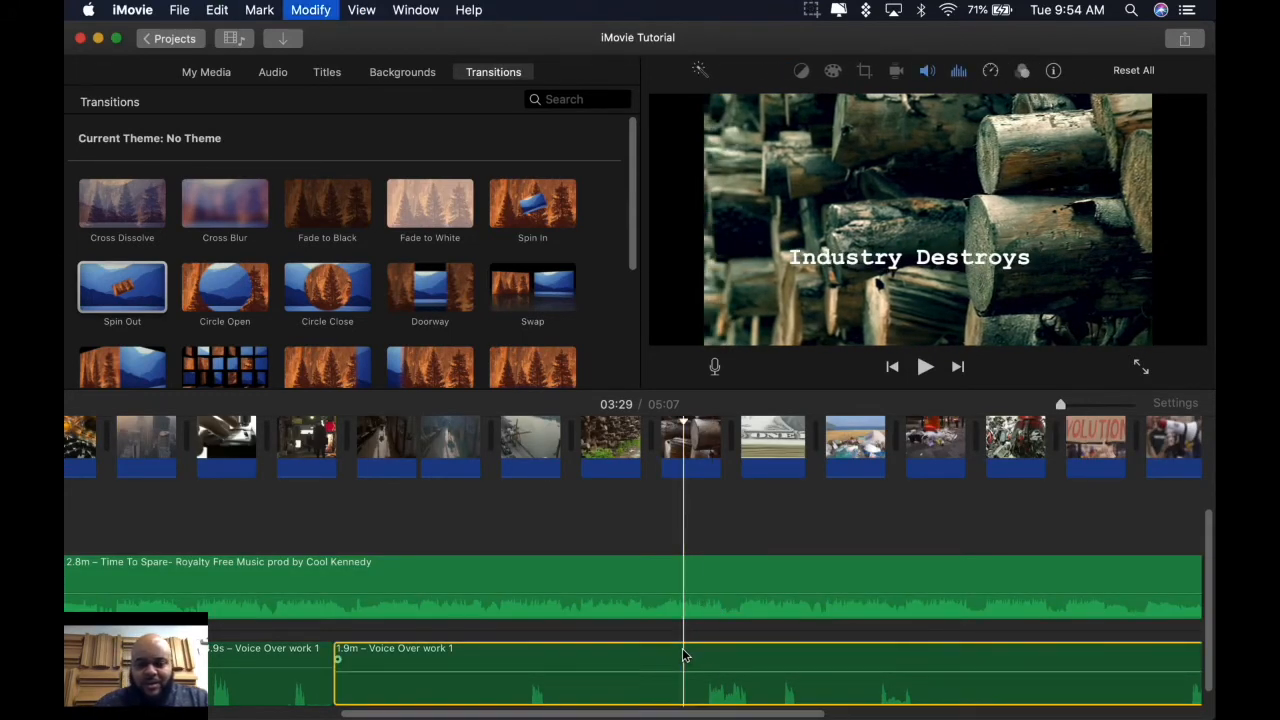
click(690, 658)
drag(677, 684, 618, 686)
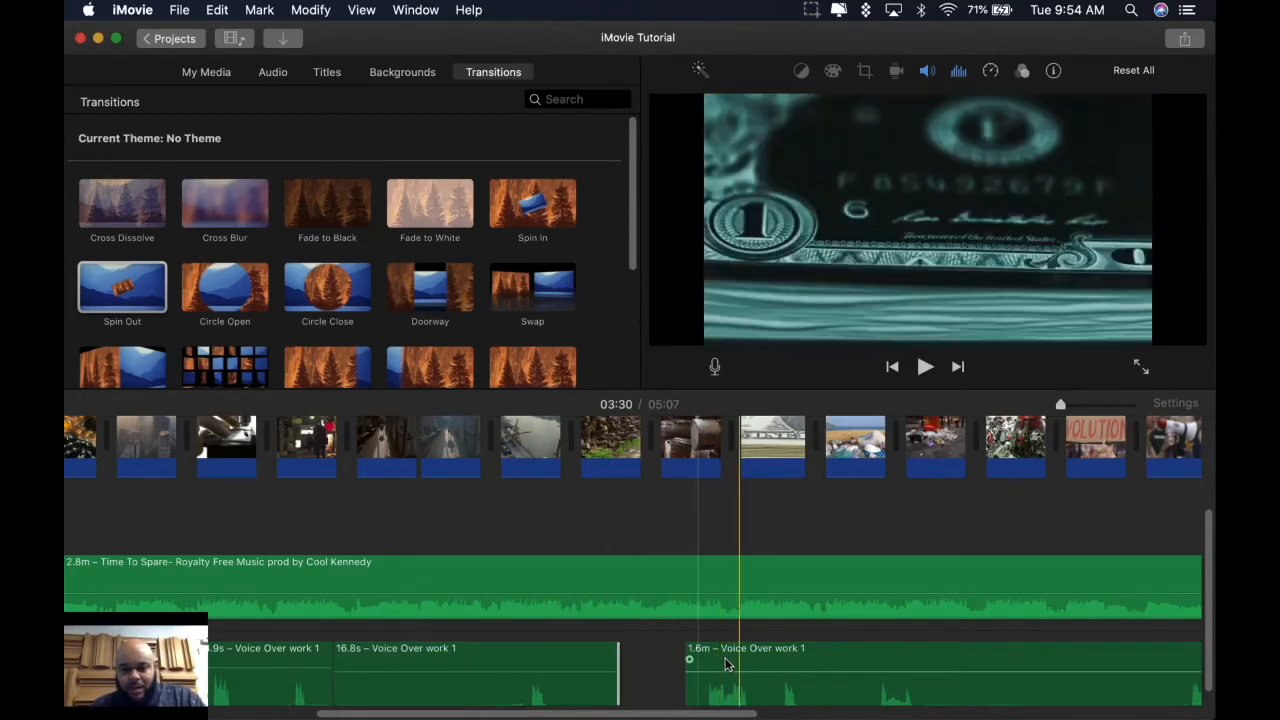
scroll(727, 665, up, 5)
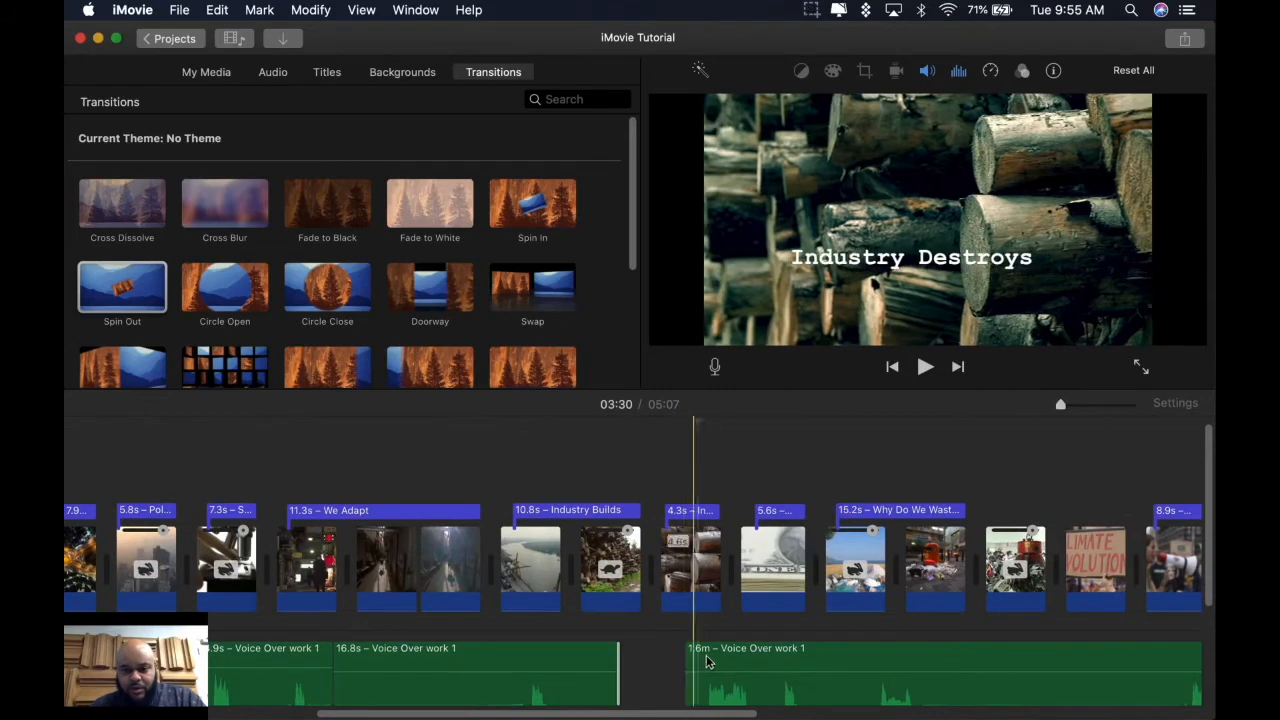
Move the 1.6 m voiceover section earlier so it starts just before the Industry Destroys log clip, playing it back between adjustments
drag(706, 660, 680, 661)
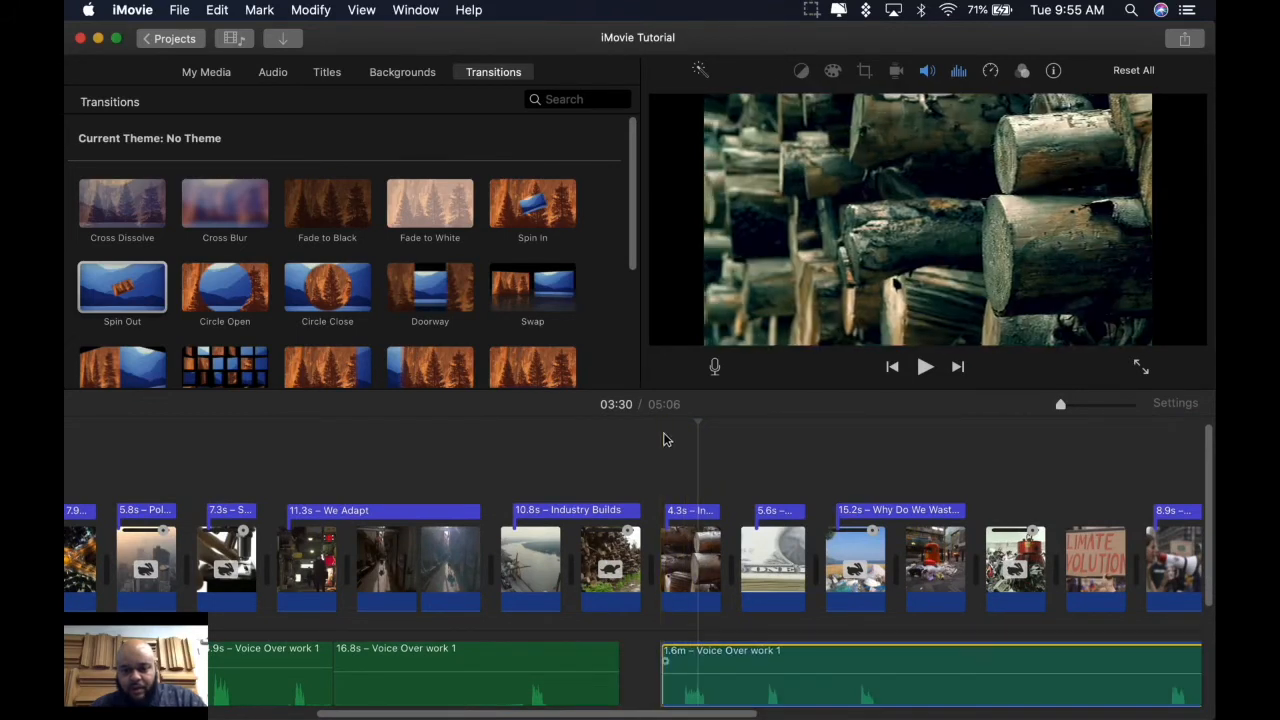
click(663, 445)
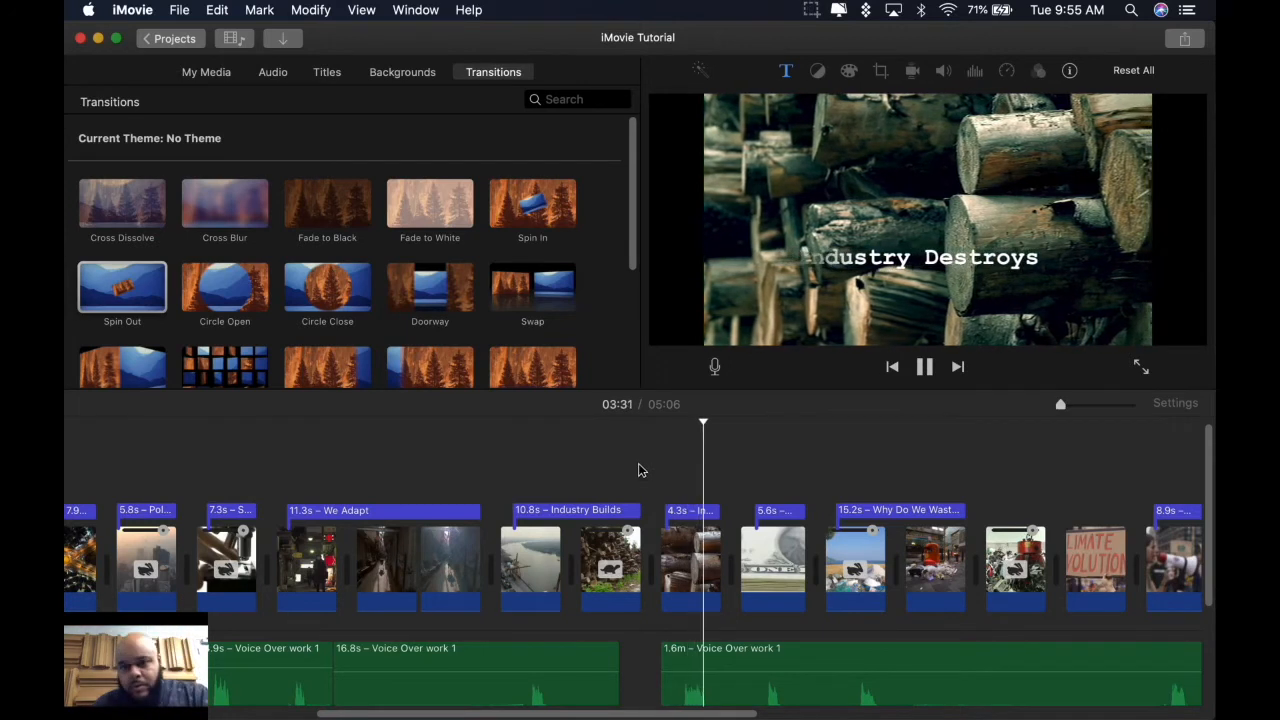
key(space)
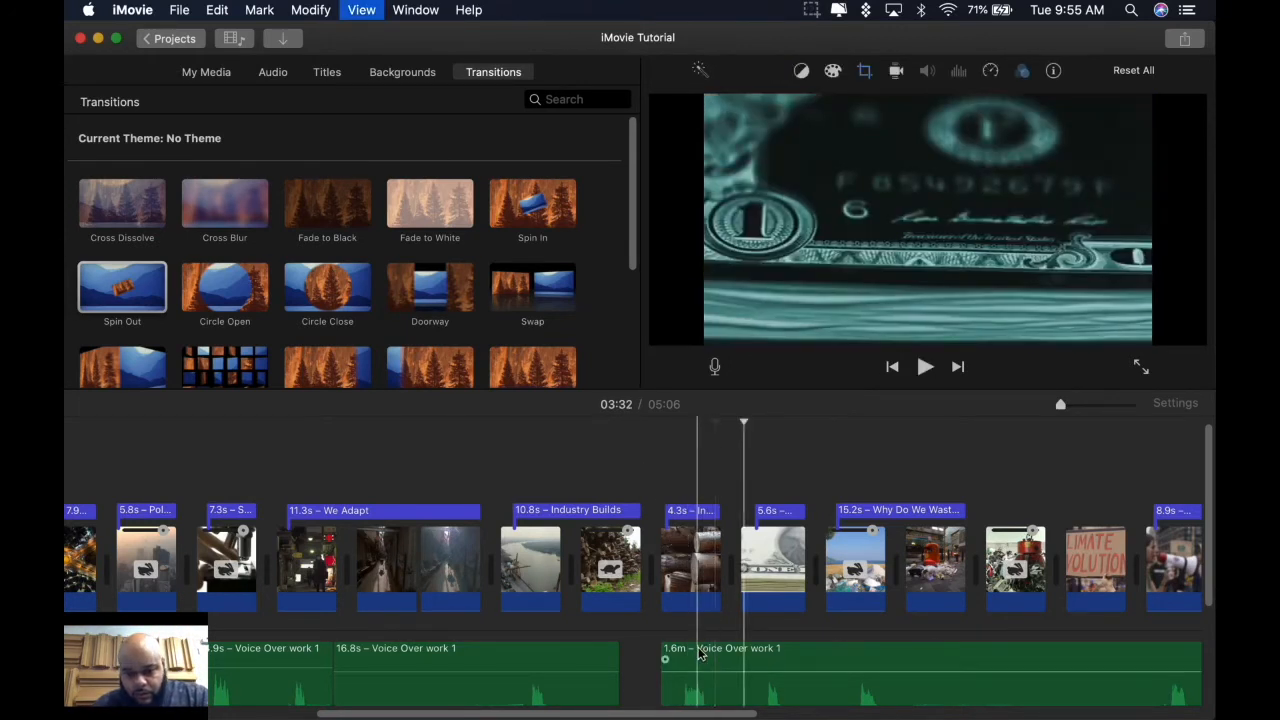
click(693, 652)
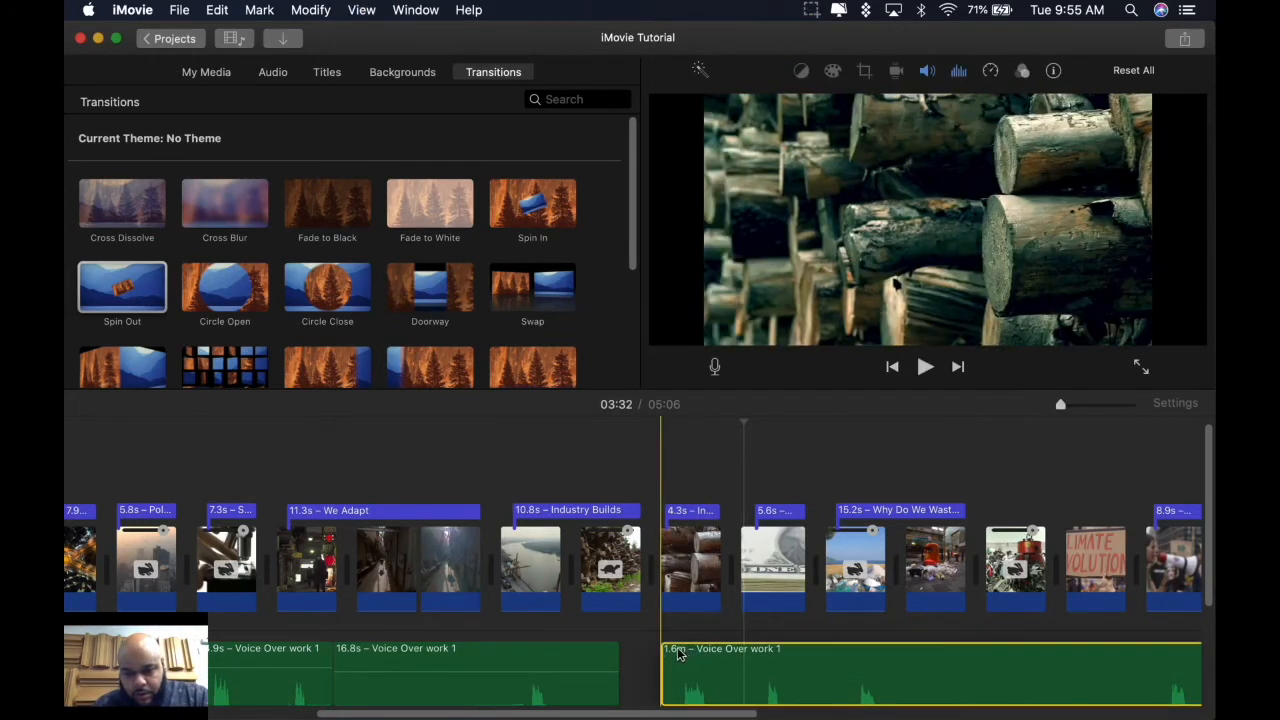
drag(683, 652, 660, 652)
Play back from 03:27 through the Why Do We Waste and The Time Is Now titles to check the voiceover timing
click(650, 455)
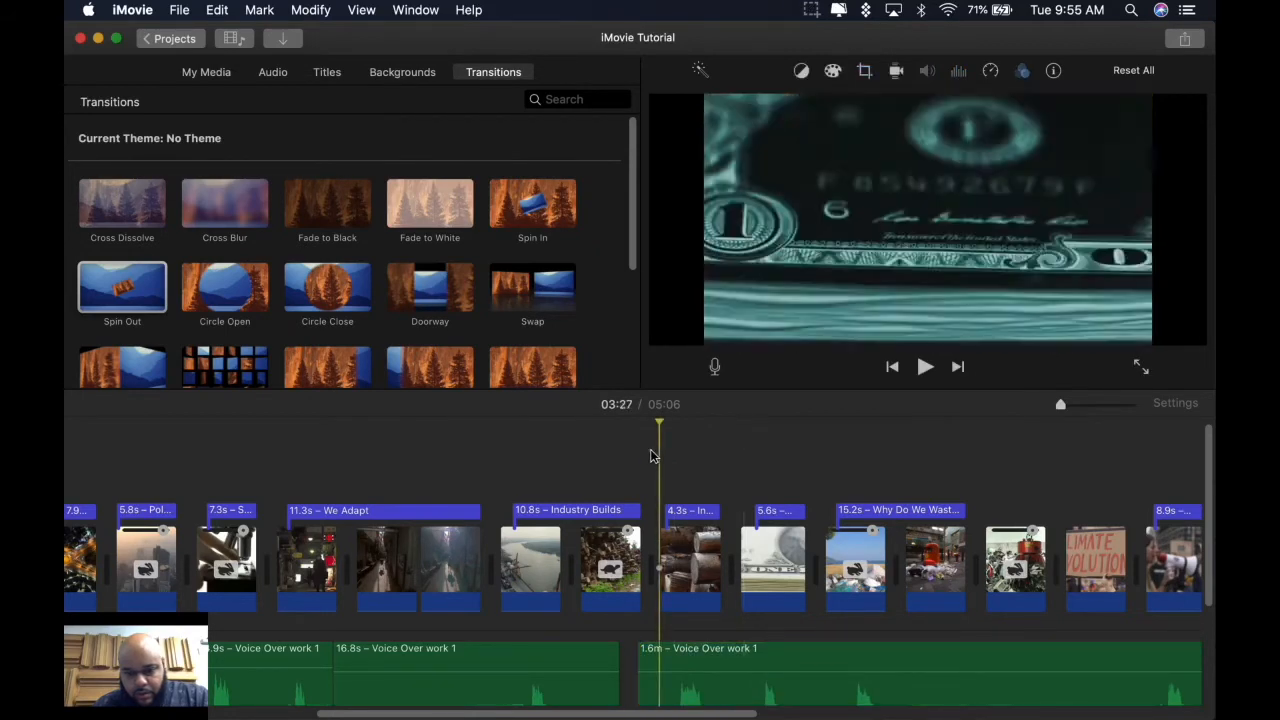
key(space)
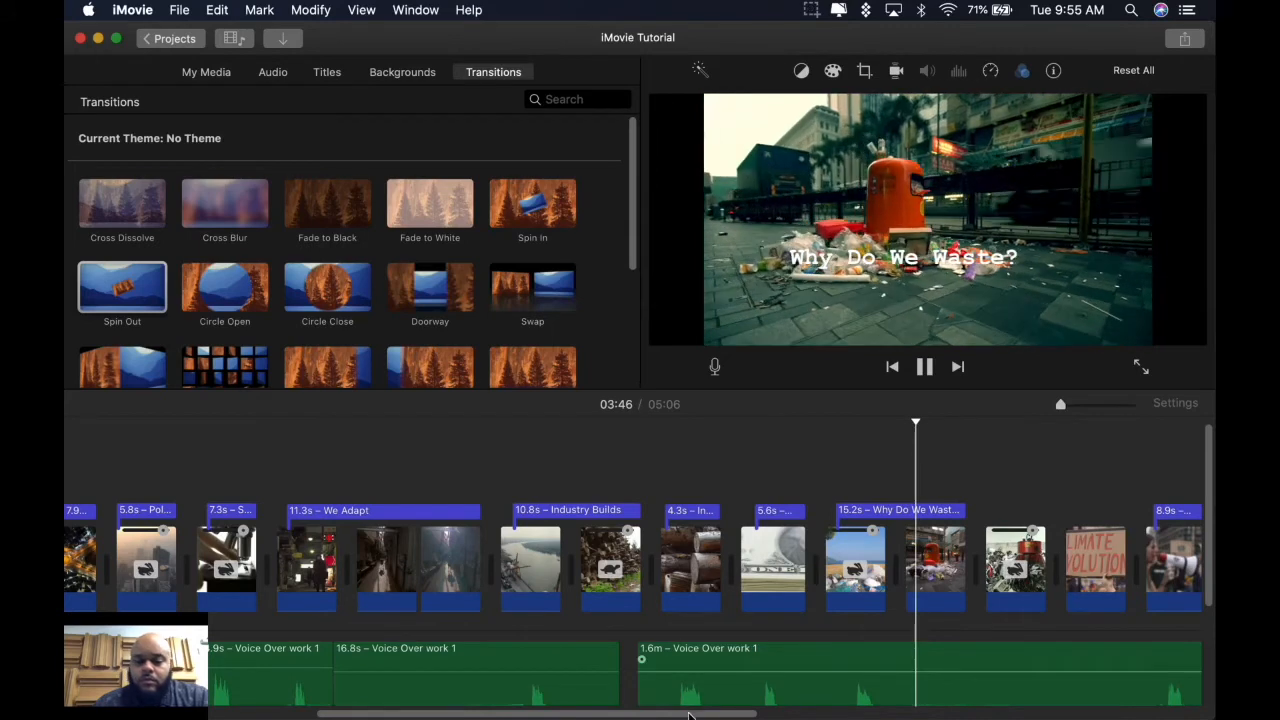
drag(742, 714, 868, 714)
key(space)
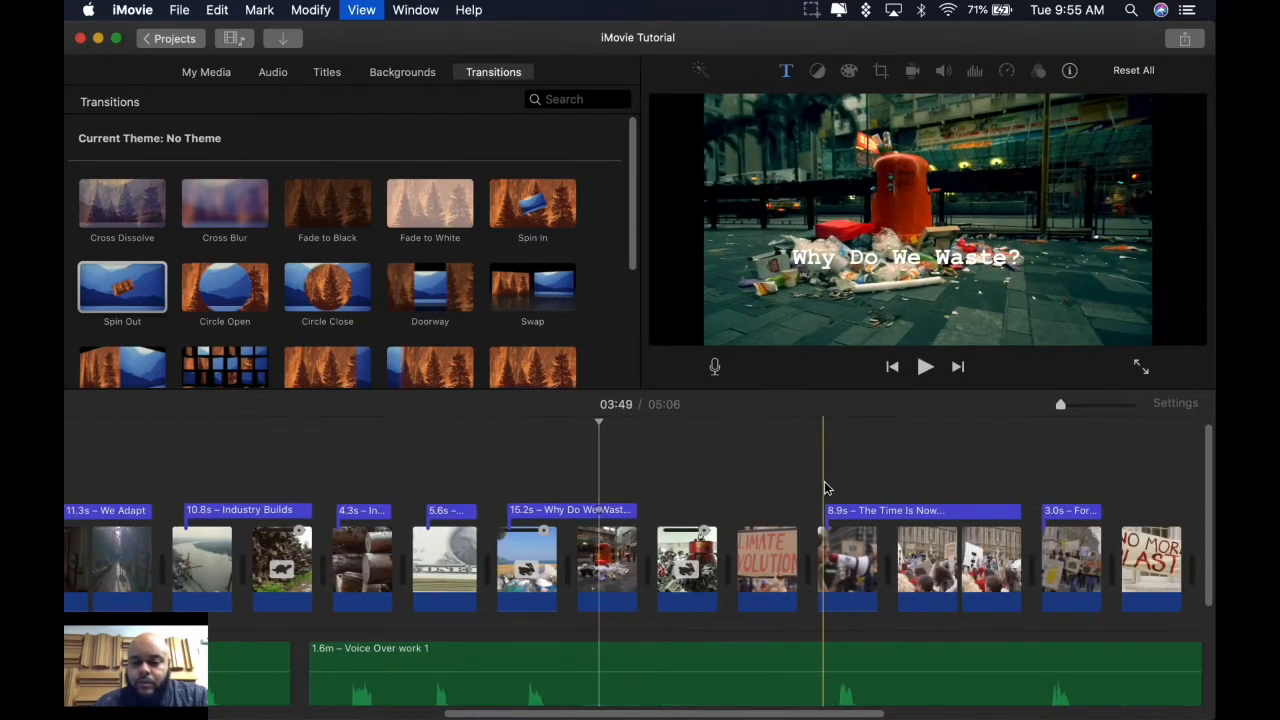
key(space)
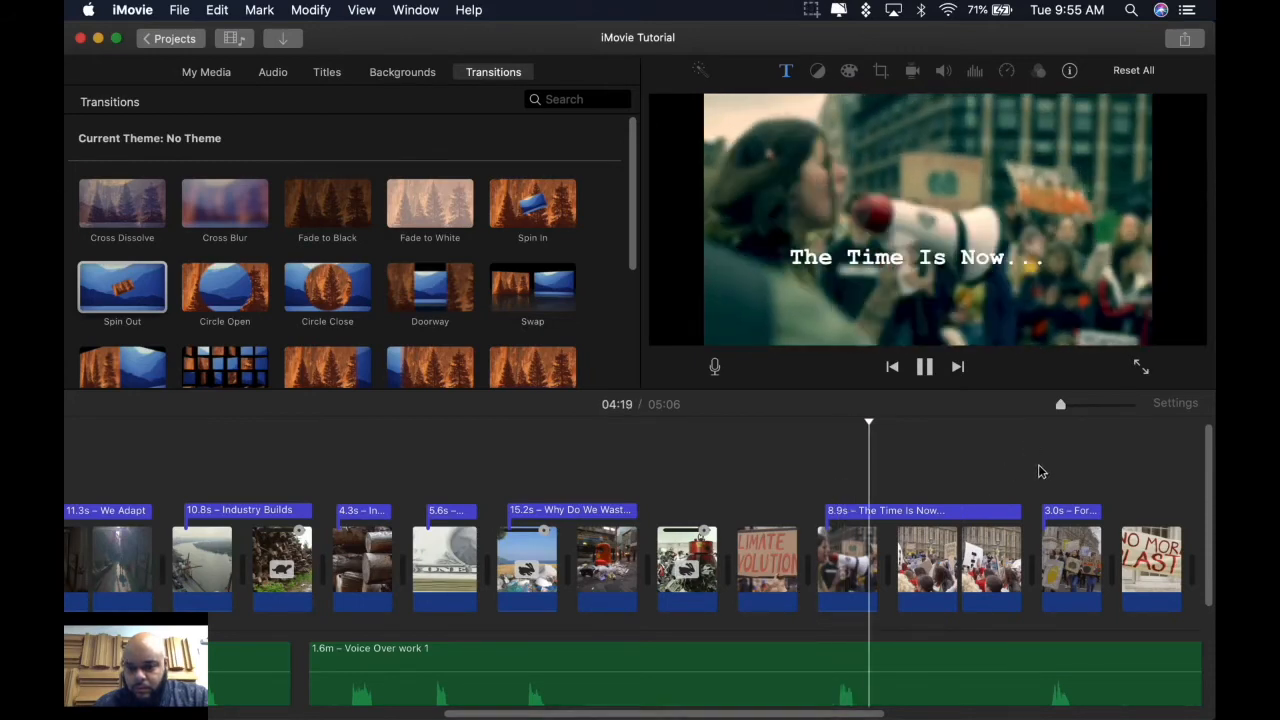
key(space)
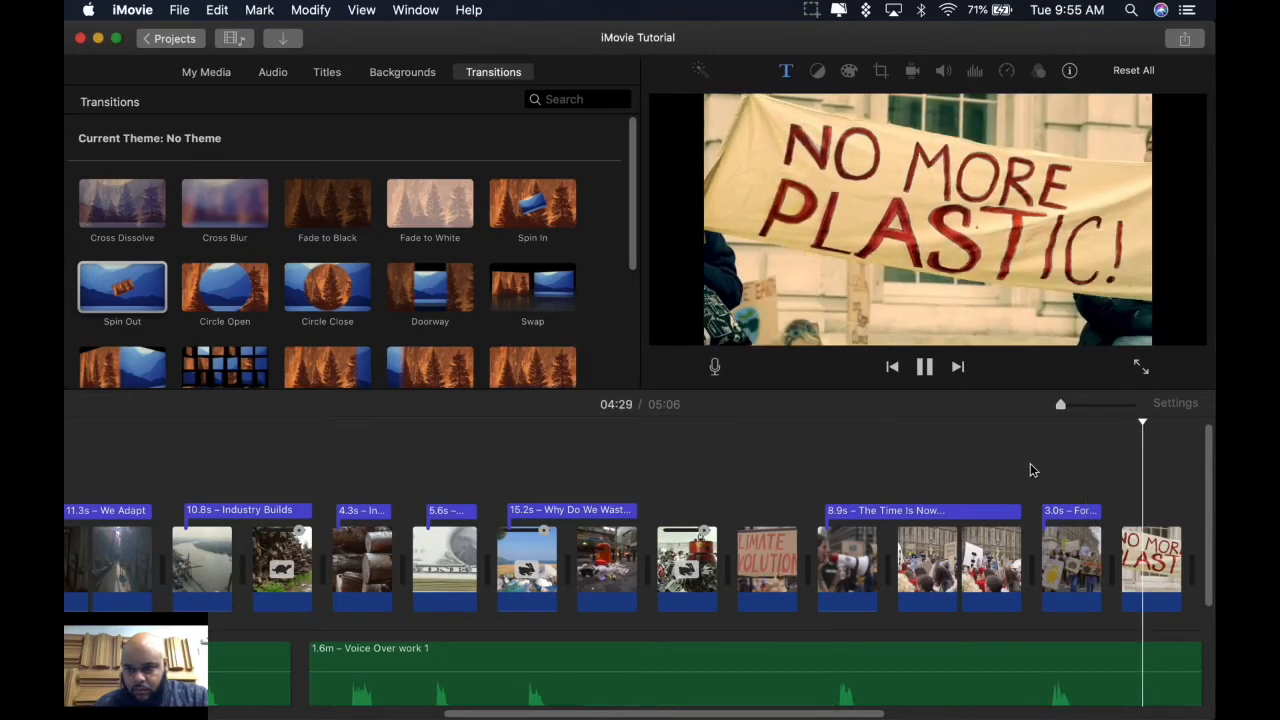
Continue playback through the Earth clip into the SAVE US ALL end title, examine the music tracks below it, and stop at 05:00
drag(612, 714, 826, 716)
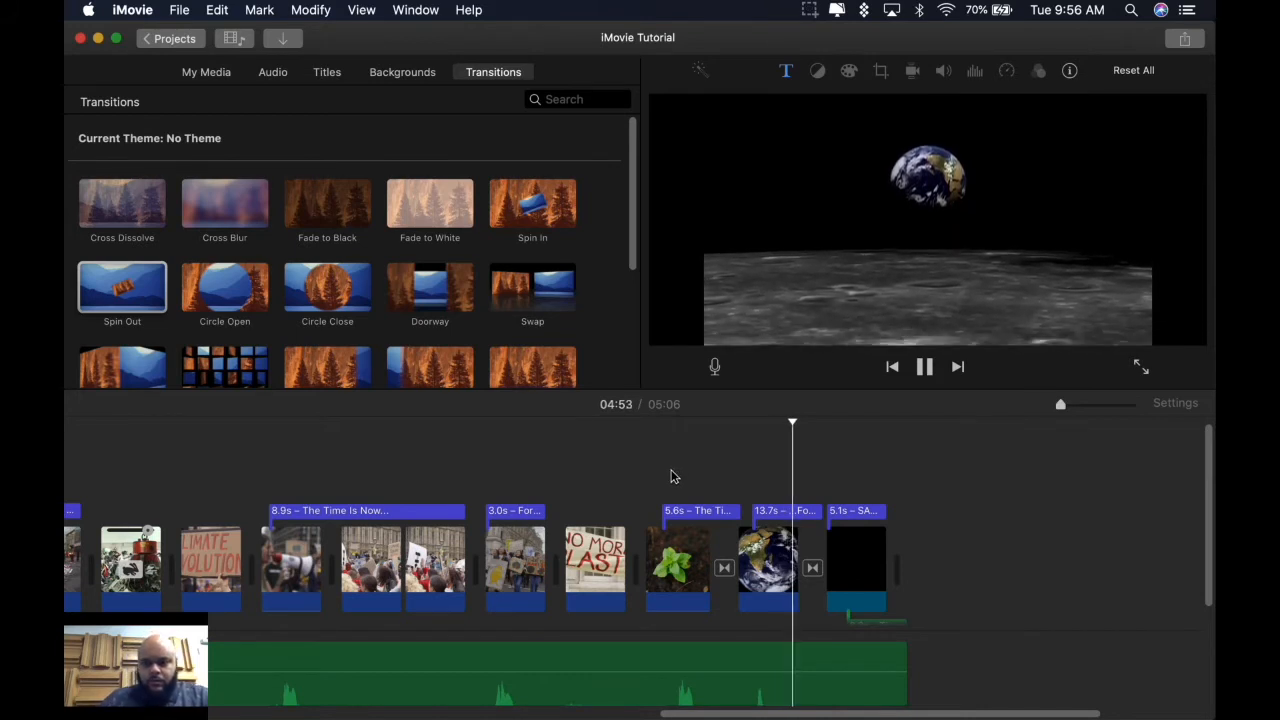
scroll(790, 590, down, 1)
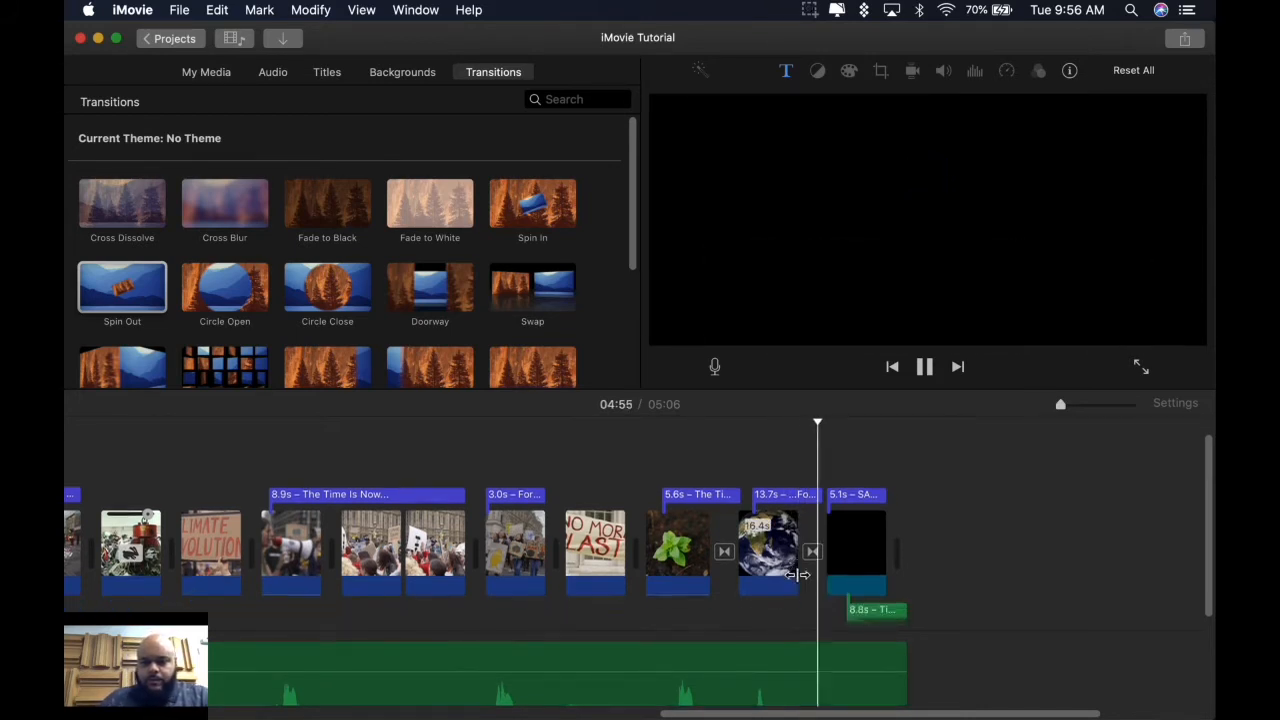
scroll(797, 578, down, 2)
scroll(791, 580, down, 2)
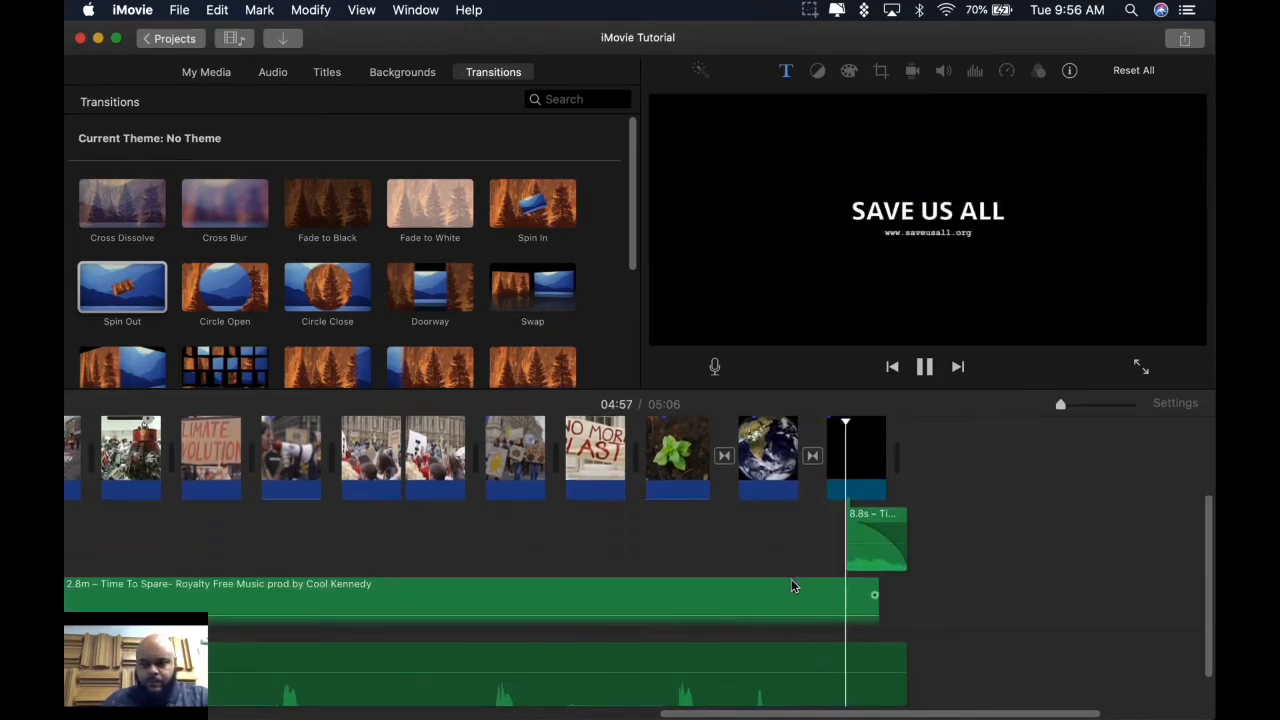
scroll(960, 564, down, 2)
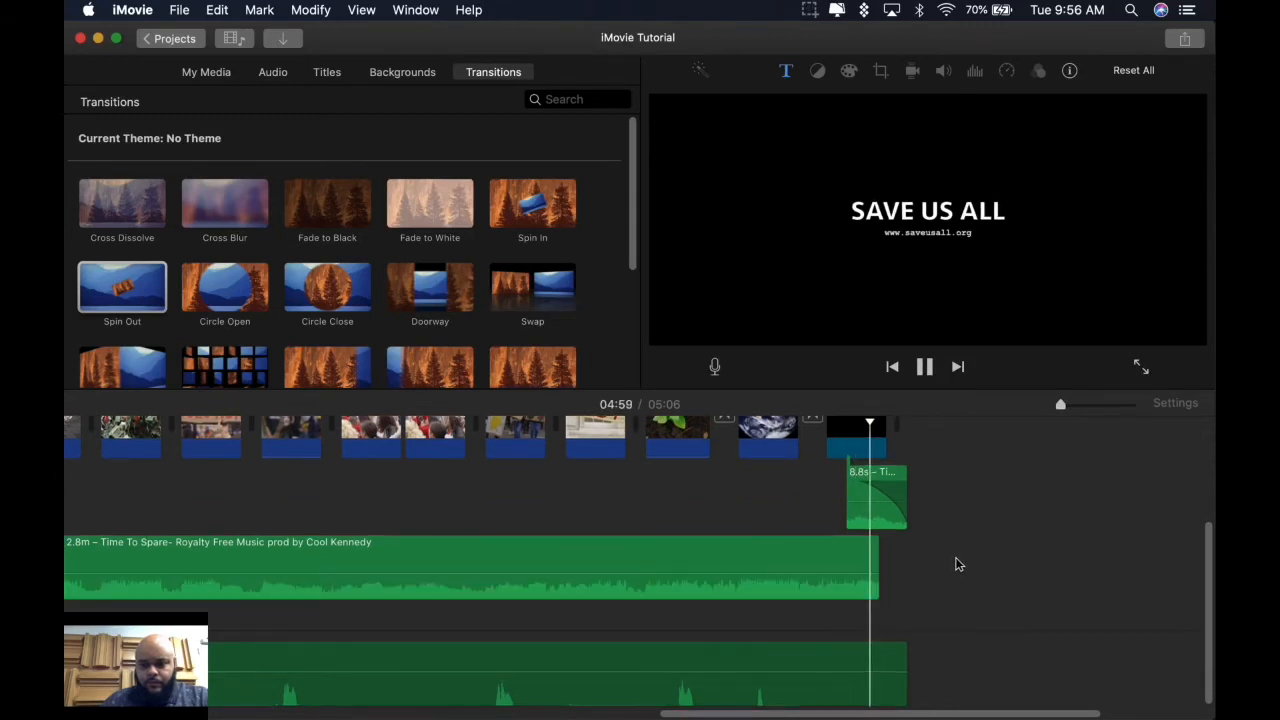
key(space)
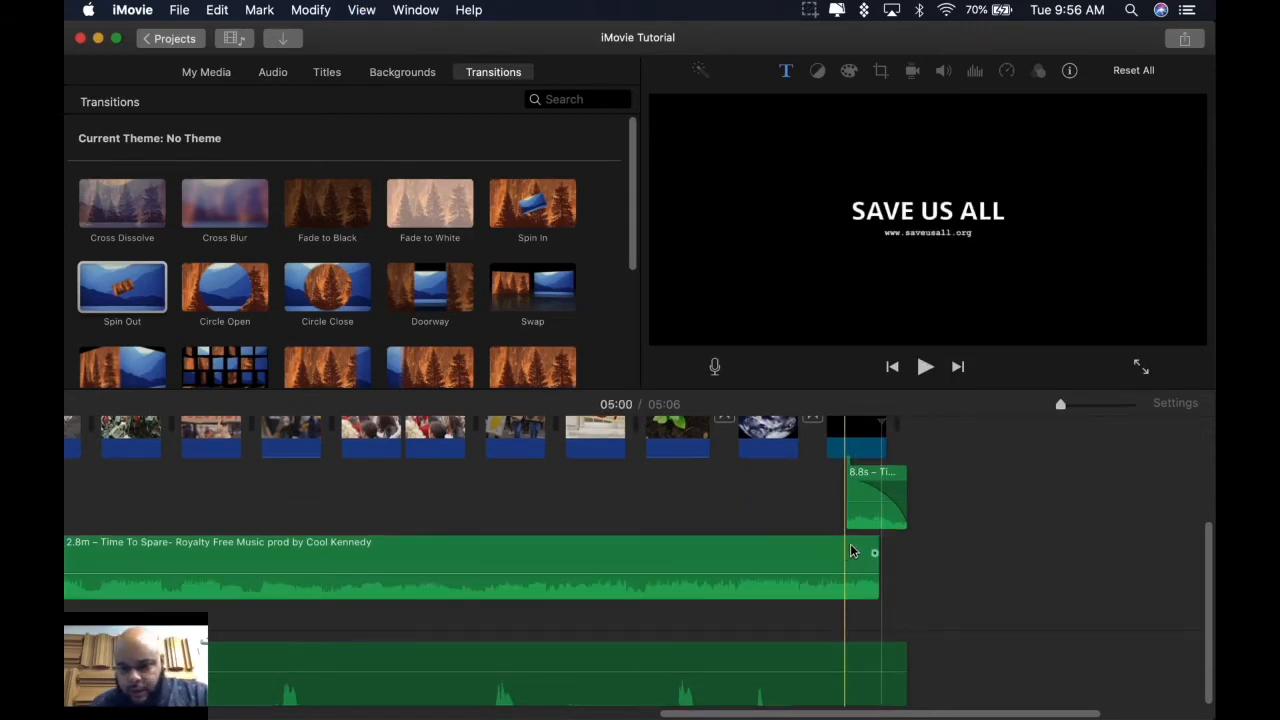
Place the 8.8 s Time To Spare section directly after the end of the 2.8 m music section and enlarge the timeline
drag(828, 538, 796, 538)
key(super+z)
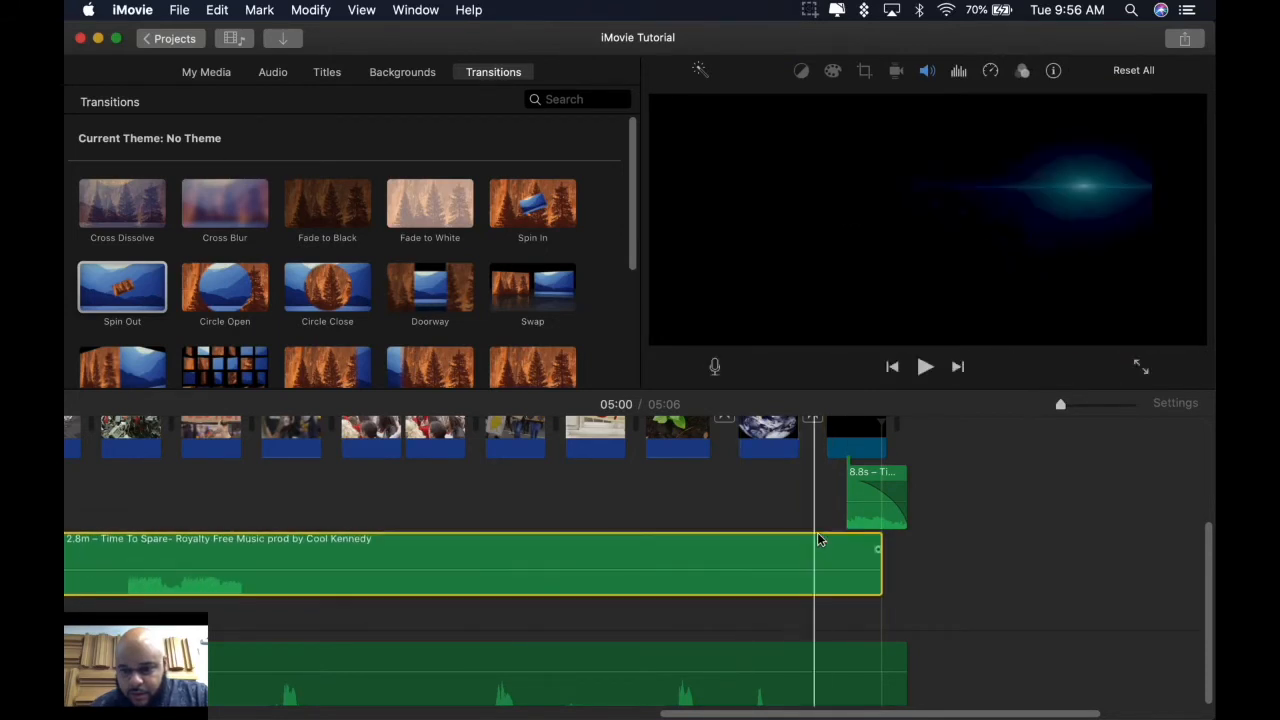
drag(868, 478, 909, 480)
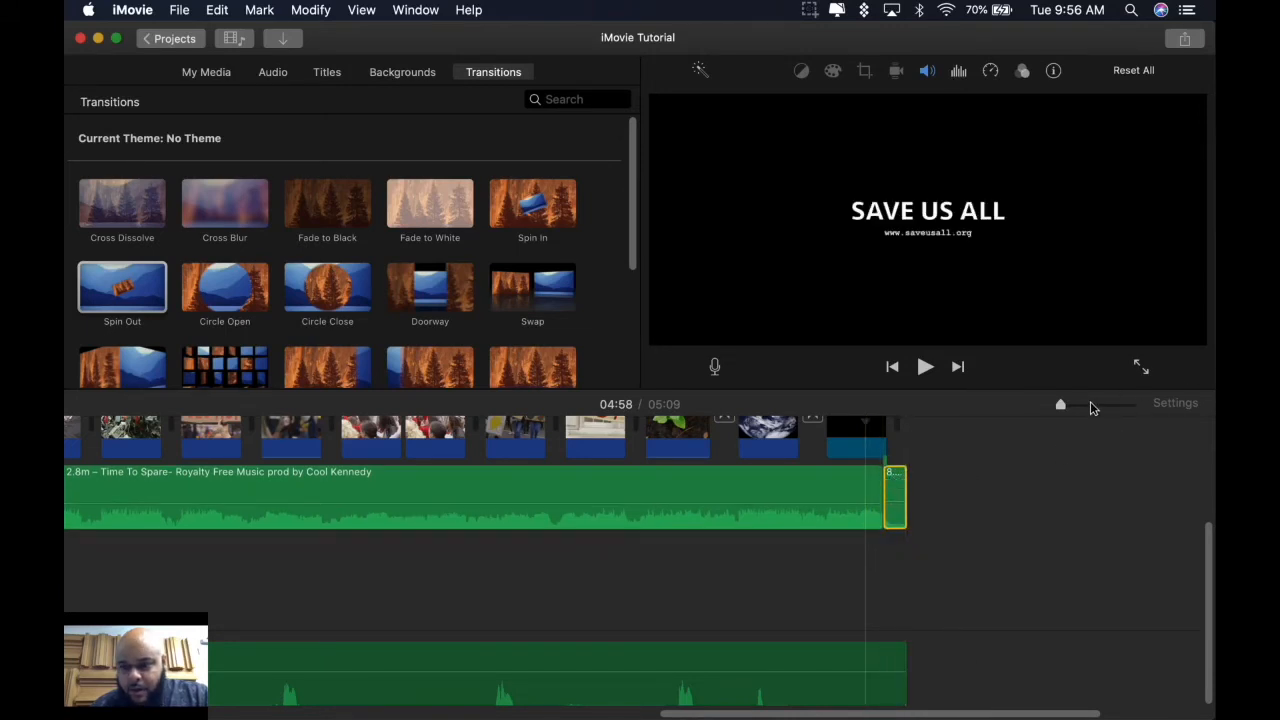
click(1082, 405)
click(1083, 405)
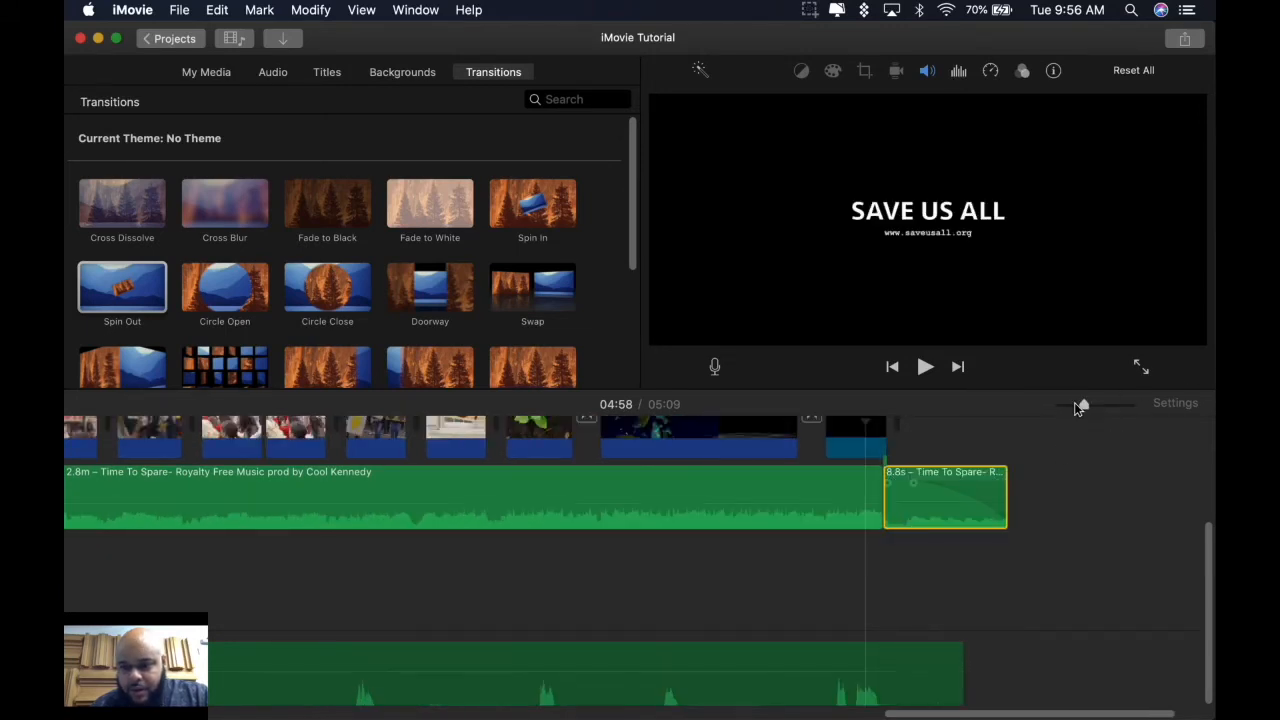
click(1078, 405)
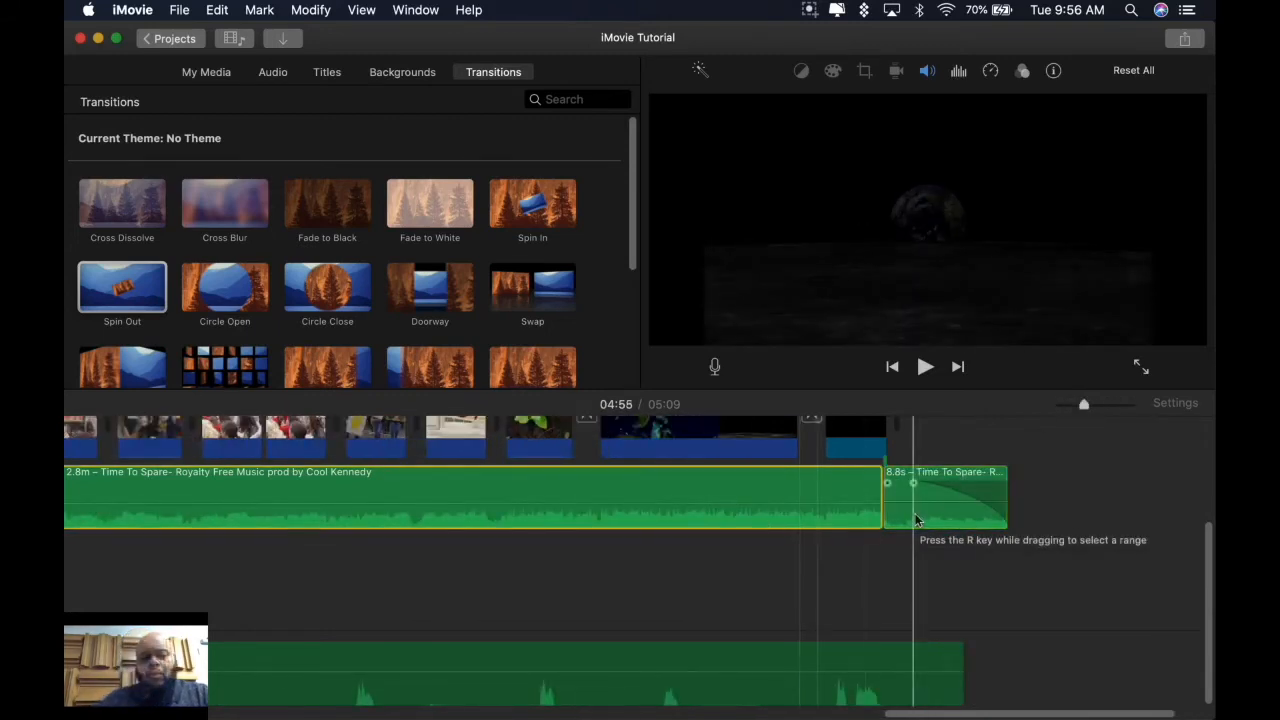
Play back from the end title through the 8.8 s closing music section to check the join and its fade-out
click(926, 520)
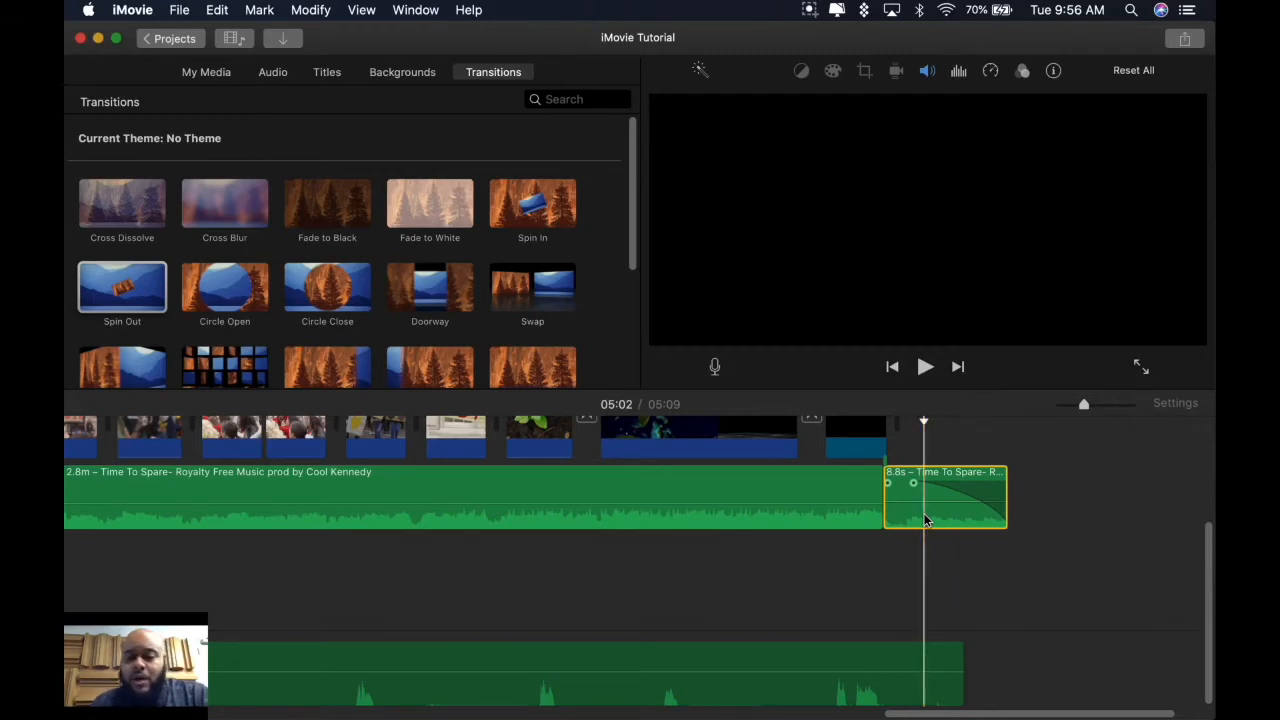
click(869, 538)
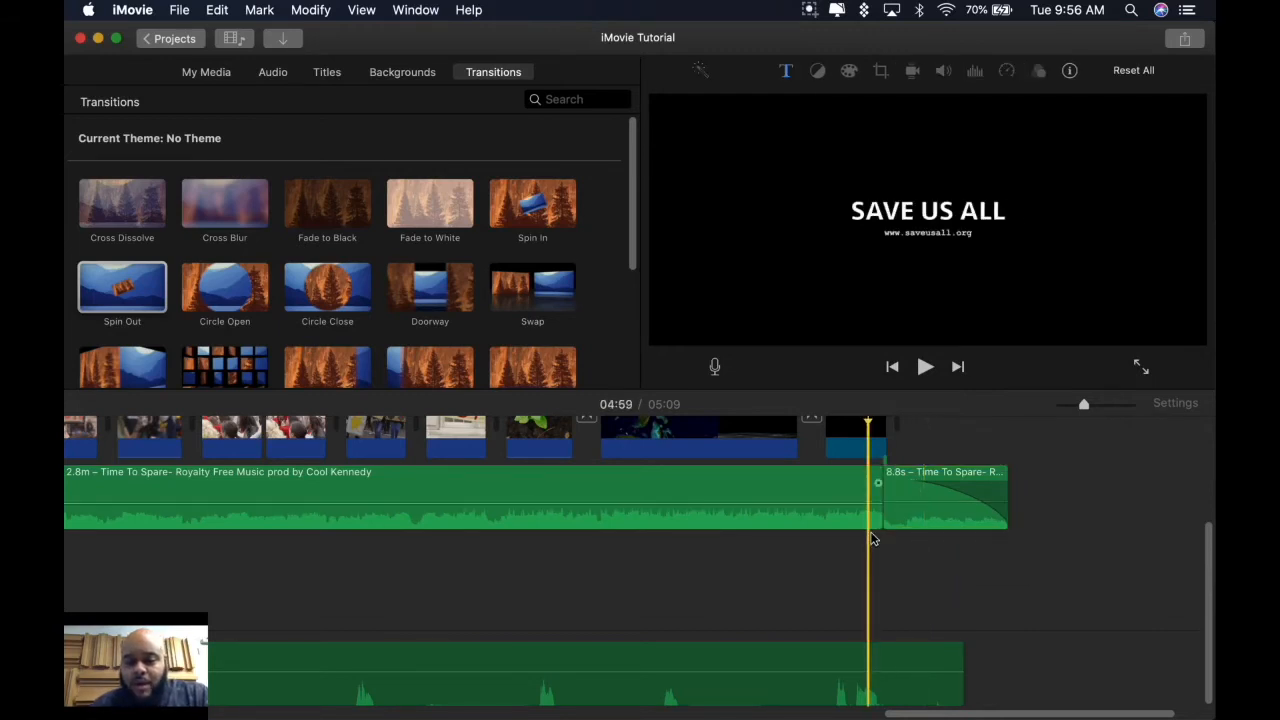
click(901, 517)
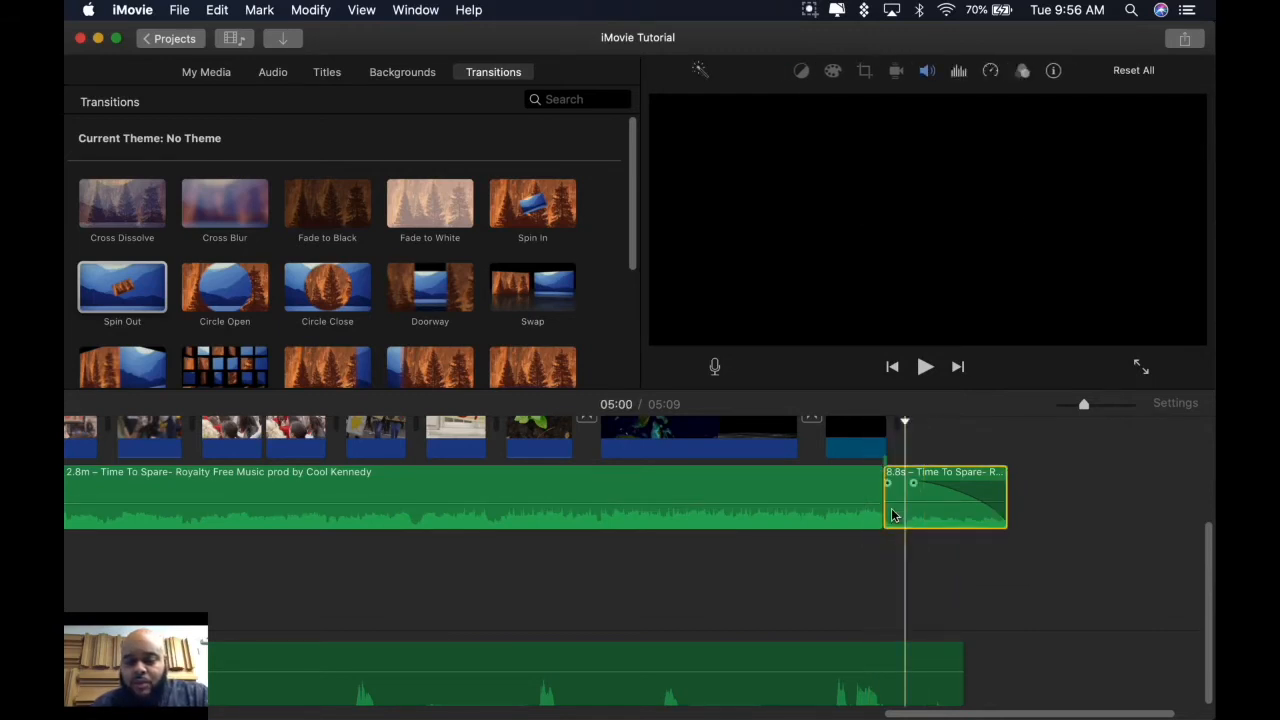
click(856, 461)
key(space)
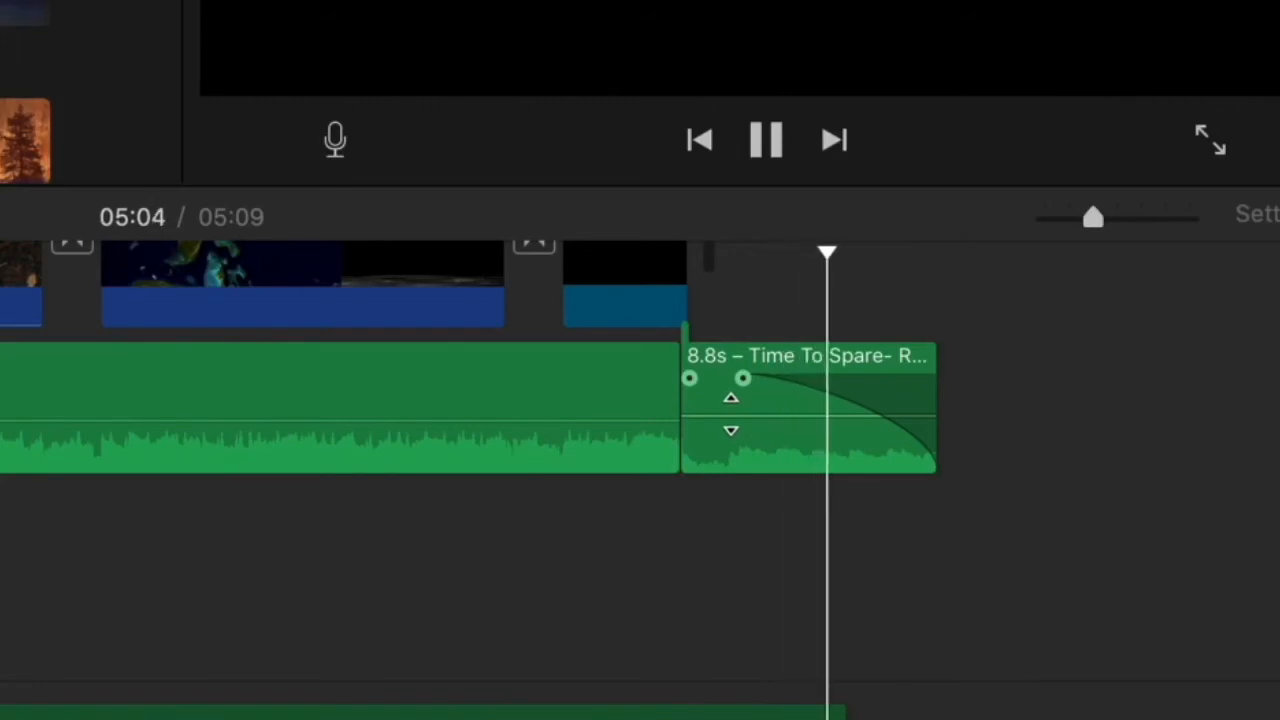
scroll(737, 474, up, 3)
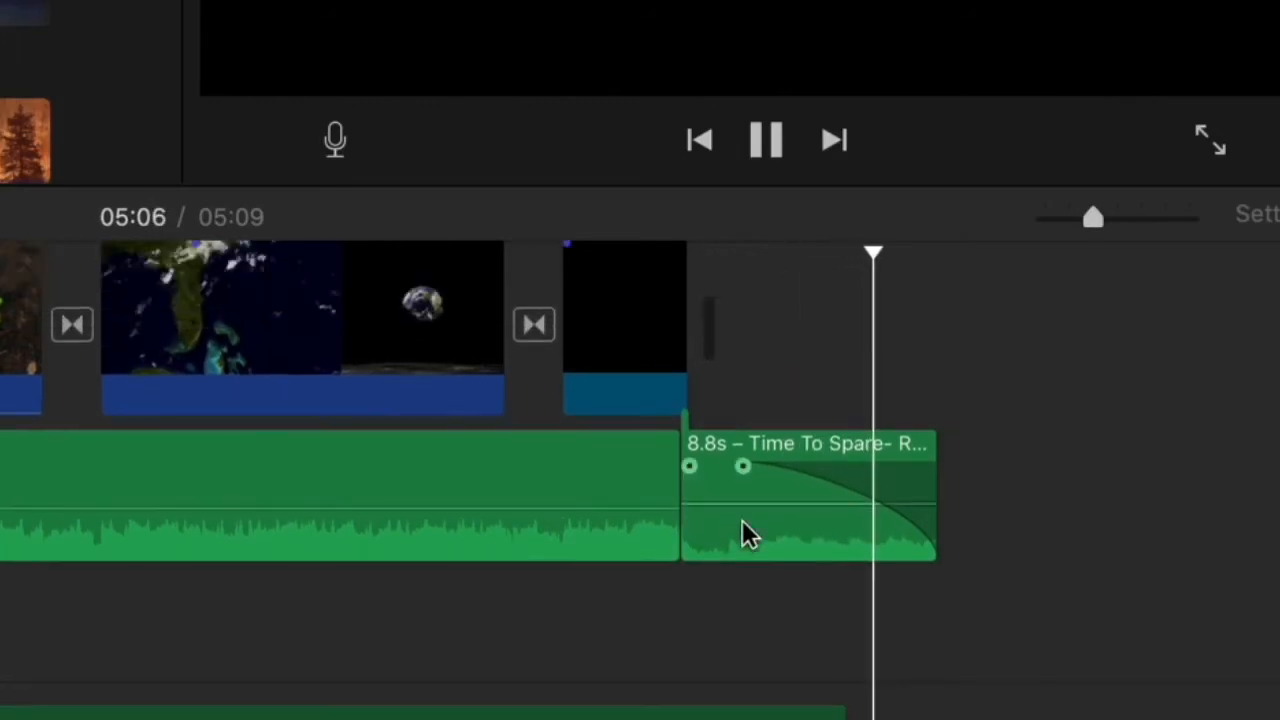
Remove the fade-out from the 8.8 s closing music section, play its ending, and undo a trial trim of its end
drag(742, 466, 963, 471)
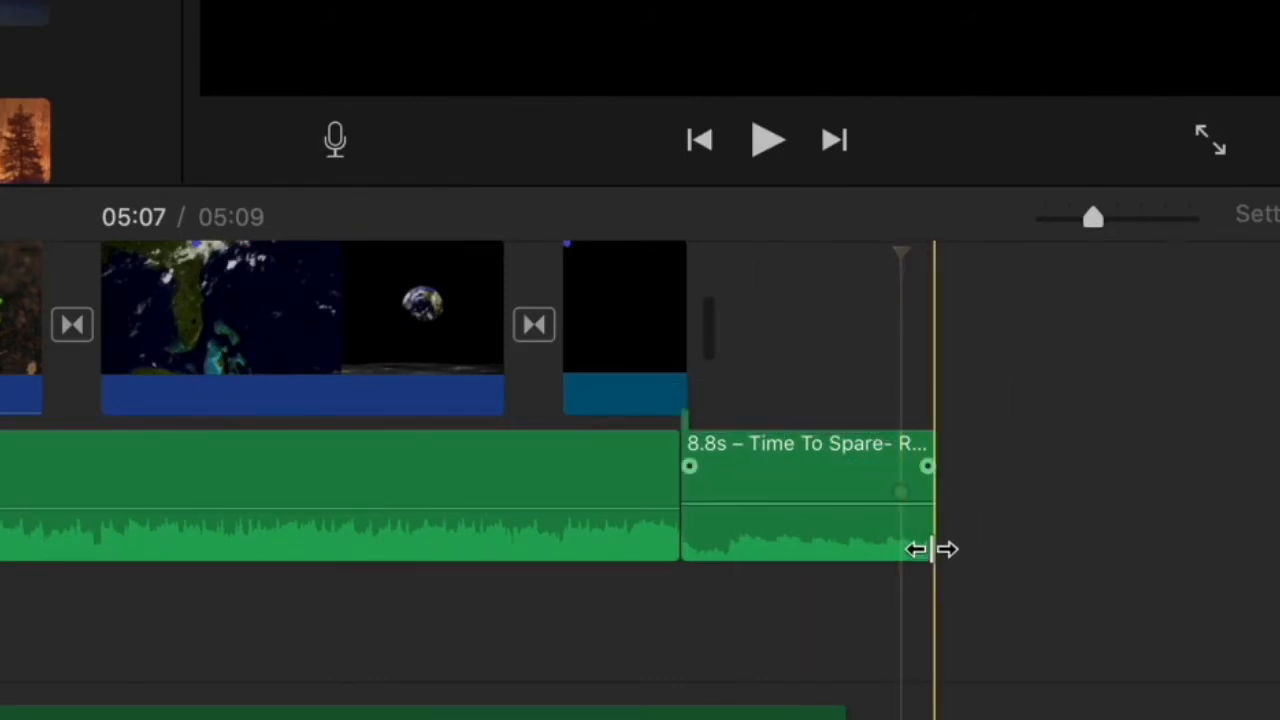
key(space)
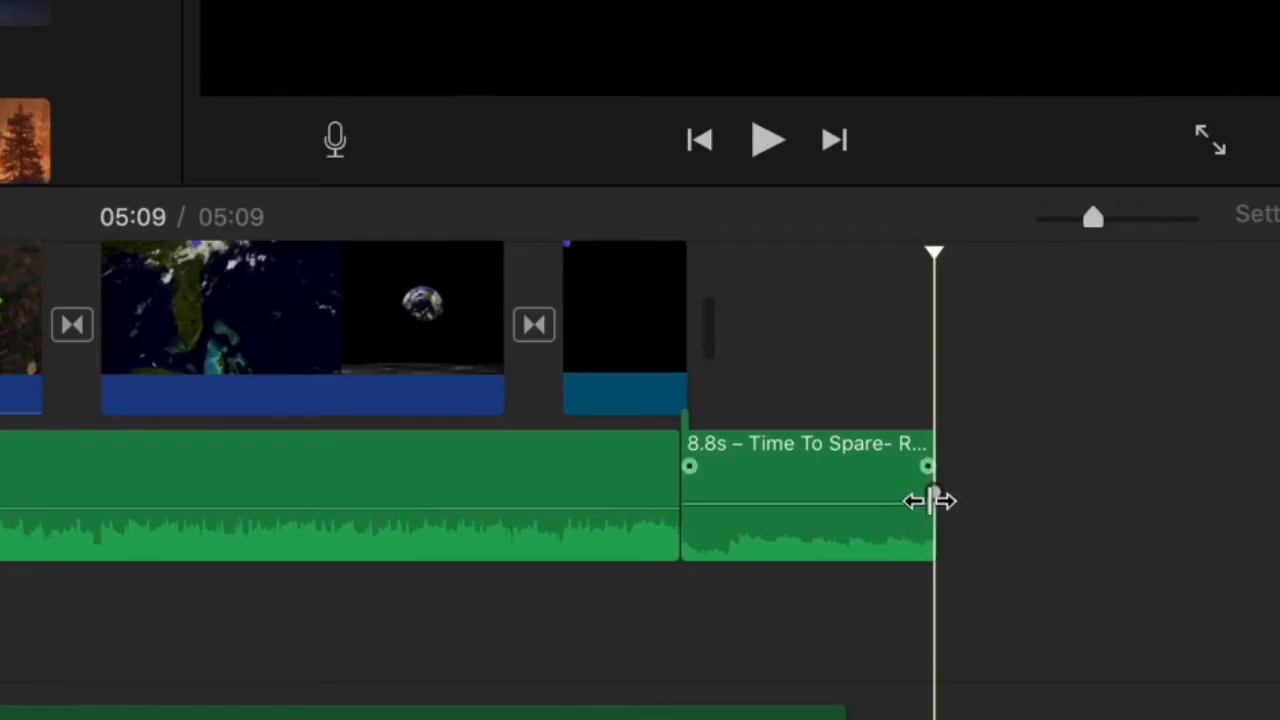
drag(930, 495, 857, 495)
key(super+z)
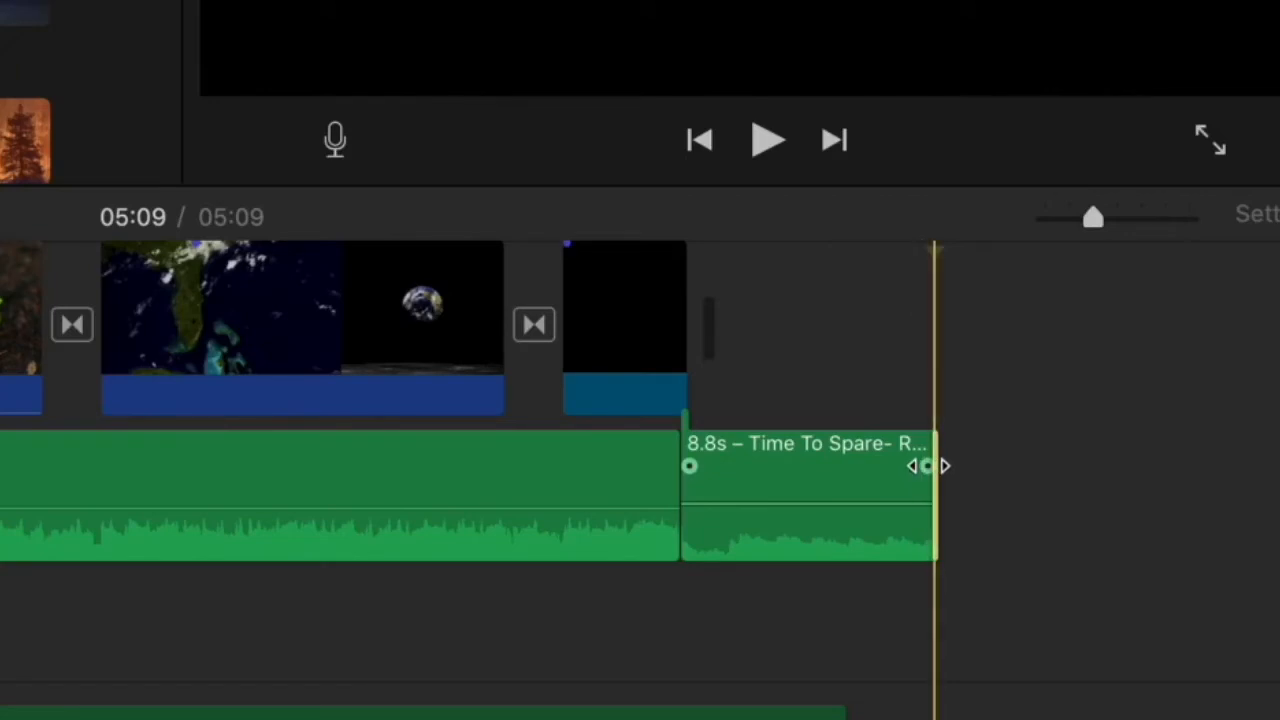
Add a long fade-out to the 8.8 s closing music section, starting shortly after its beginning, and play back the ending
drag(928, 466, 930, 467)
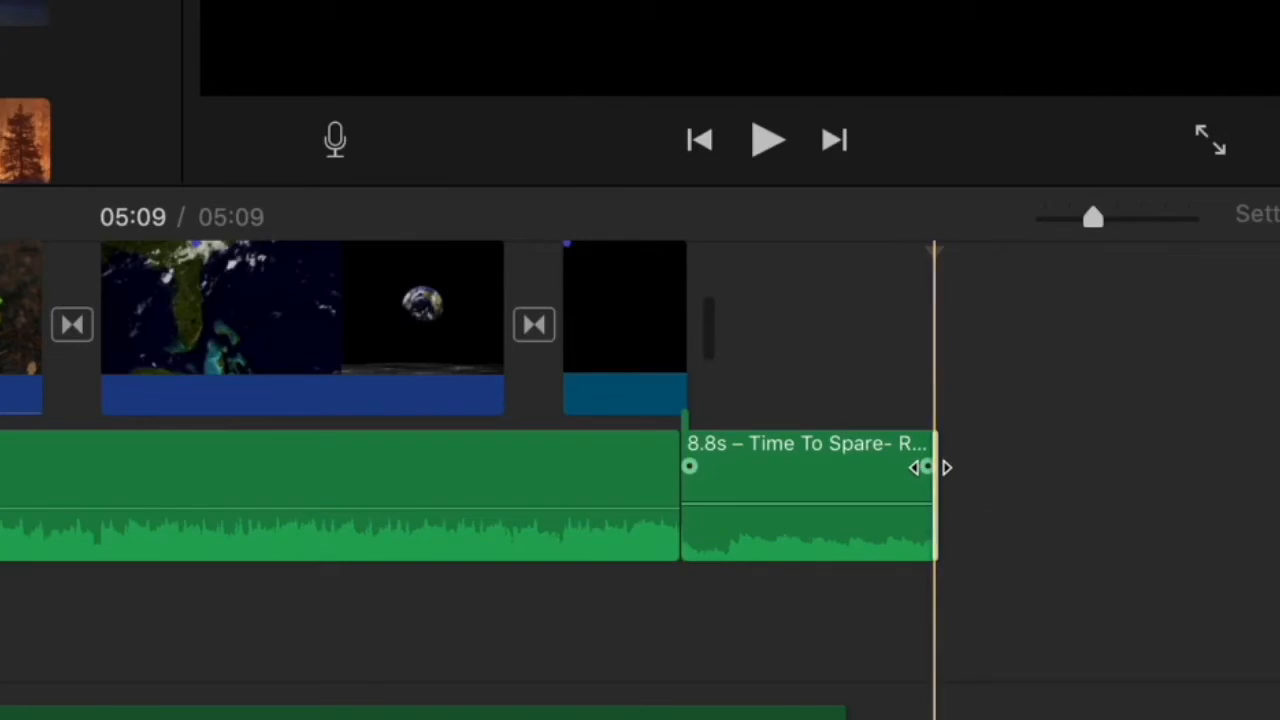
drag(930, 467, 746, 466)
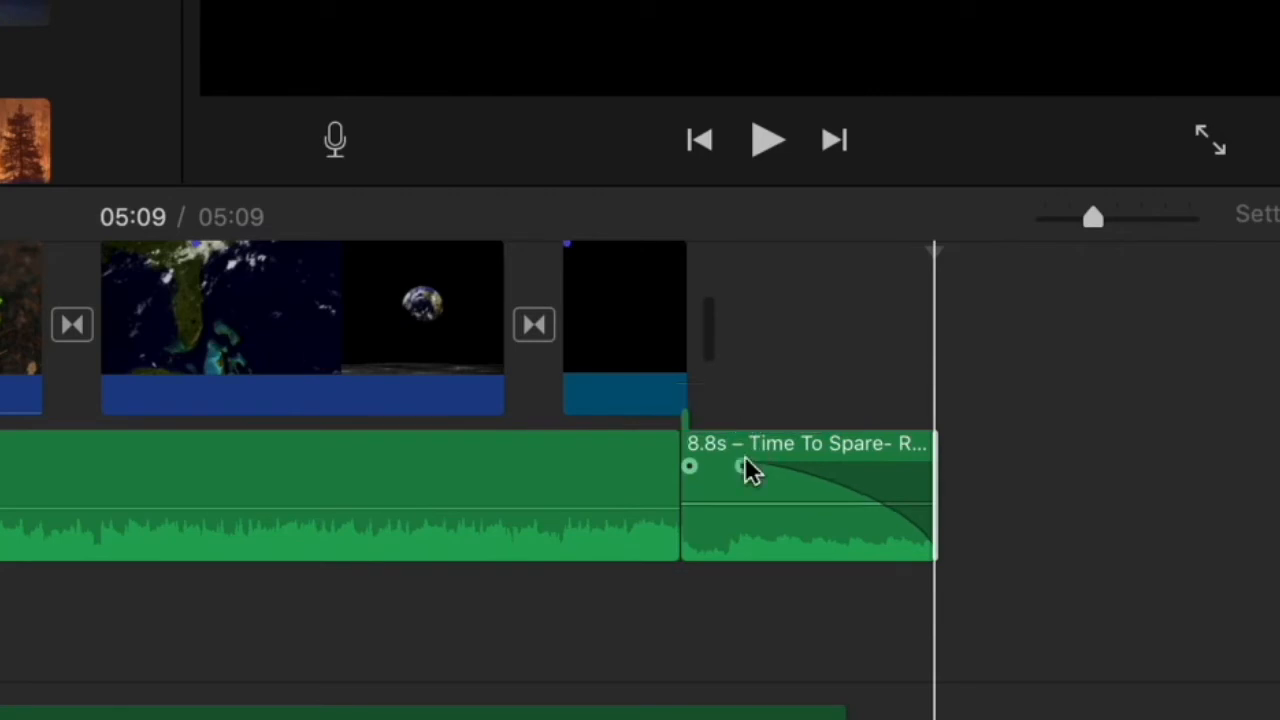
click(707, 256)
key(space)
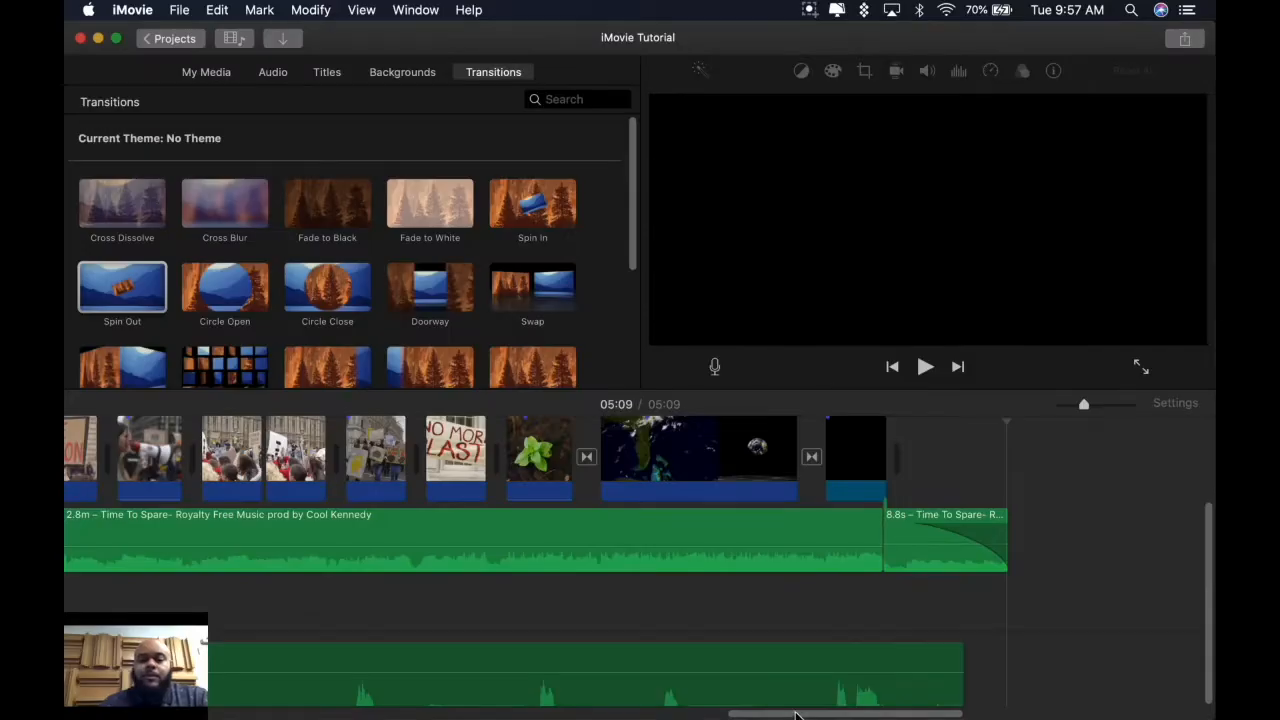
Look back over the timeline to the start of the music and open the movie's sharing options
scroll(160, 719, left, 5)
scroll(620, 713, left, 10)
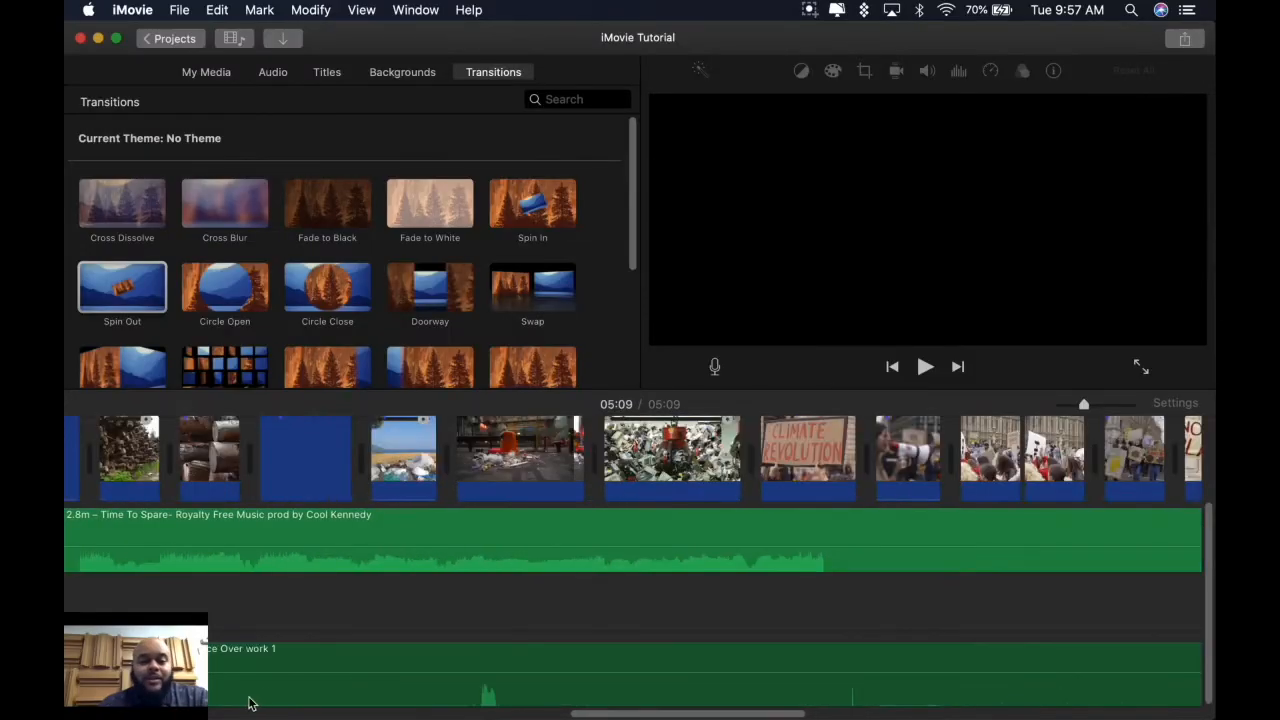
scroll(335, 701, right, 5)
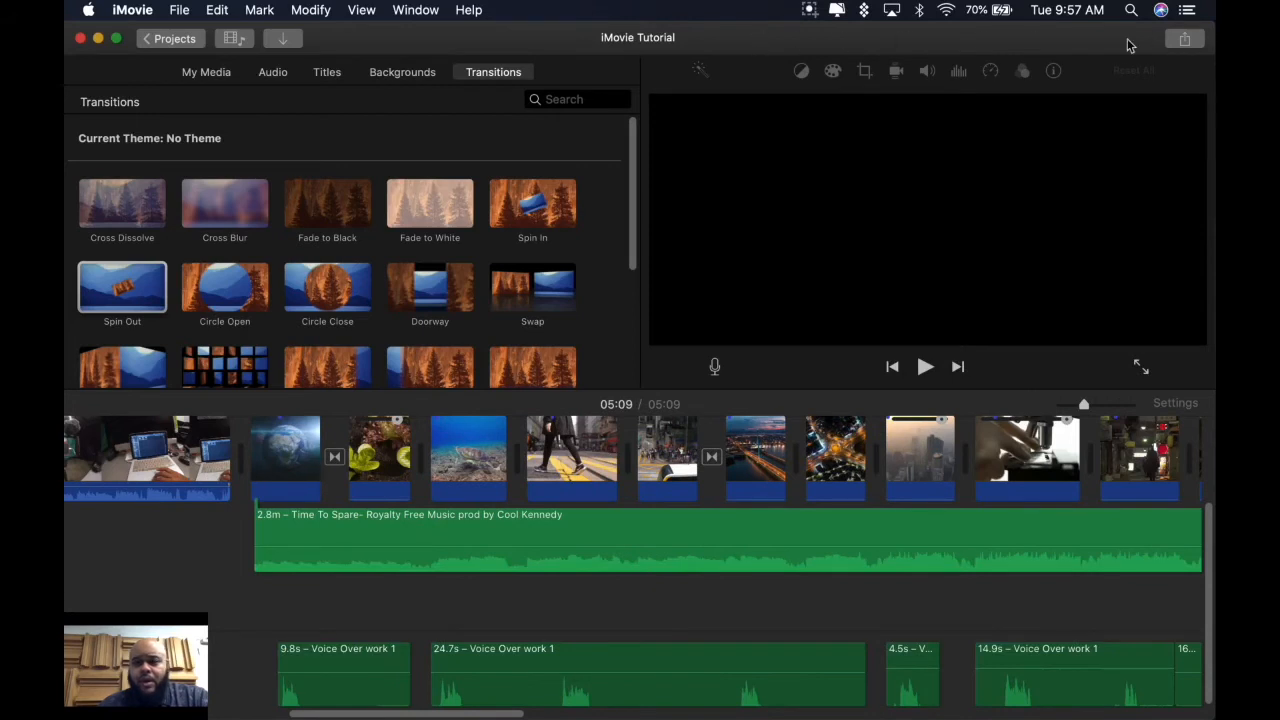
click(1185, 40)
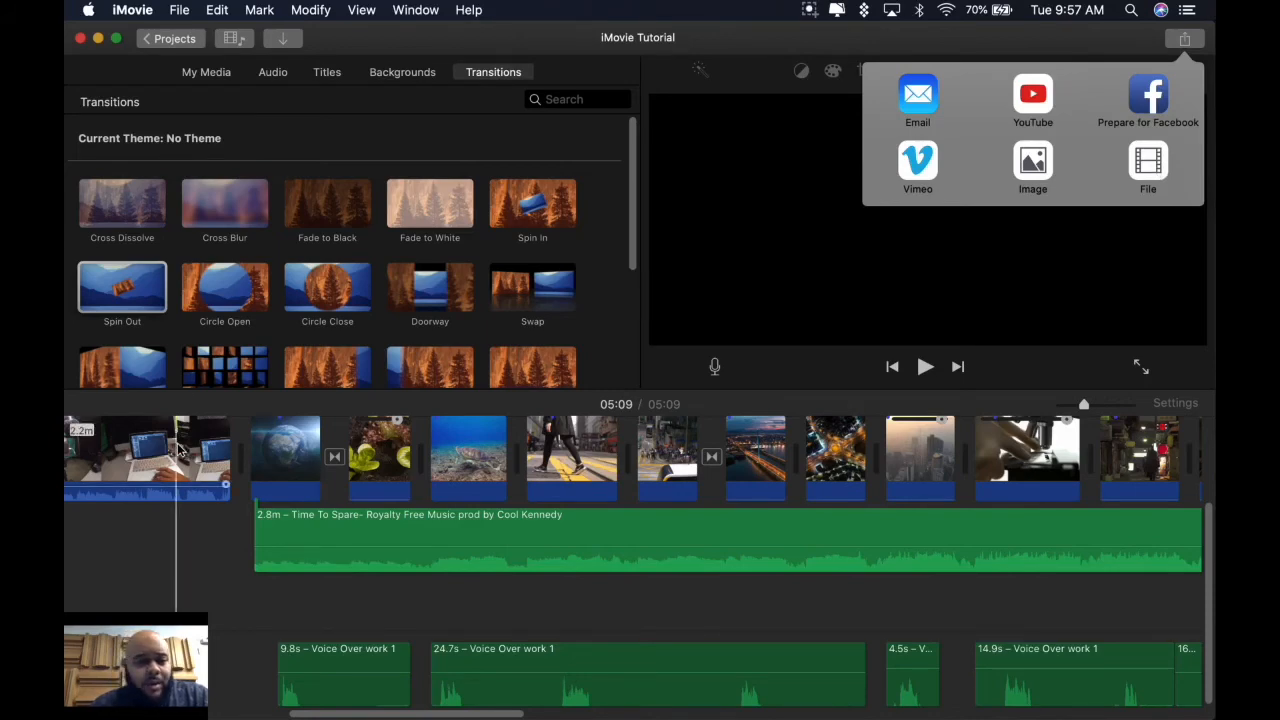
Delete the 2.2 m laptop footage clip ahead of the opening Earth clip and show the end of the timeline
click(180, 452)
key(super+equal)
key(super+equal)
key(super+equal)
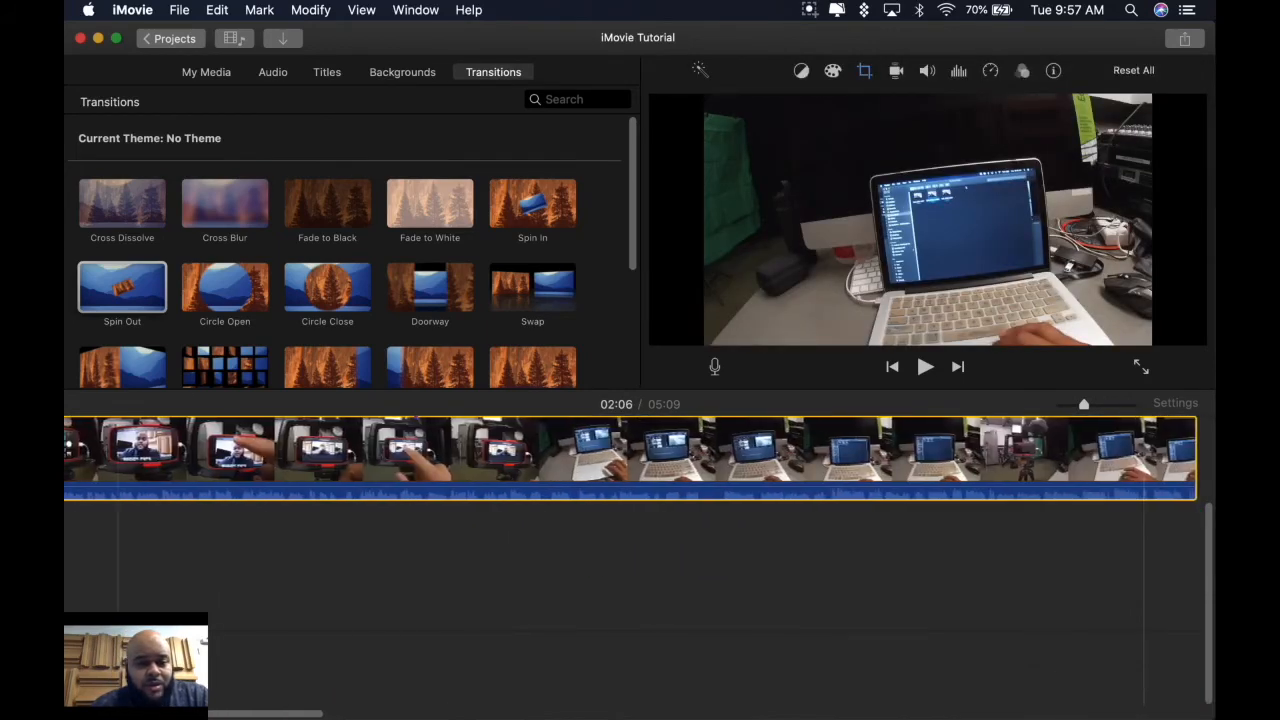
key(Delete)
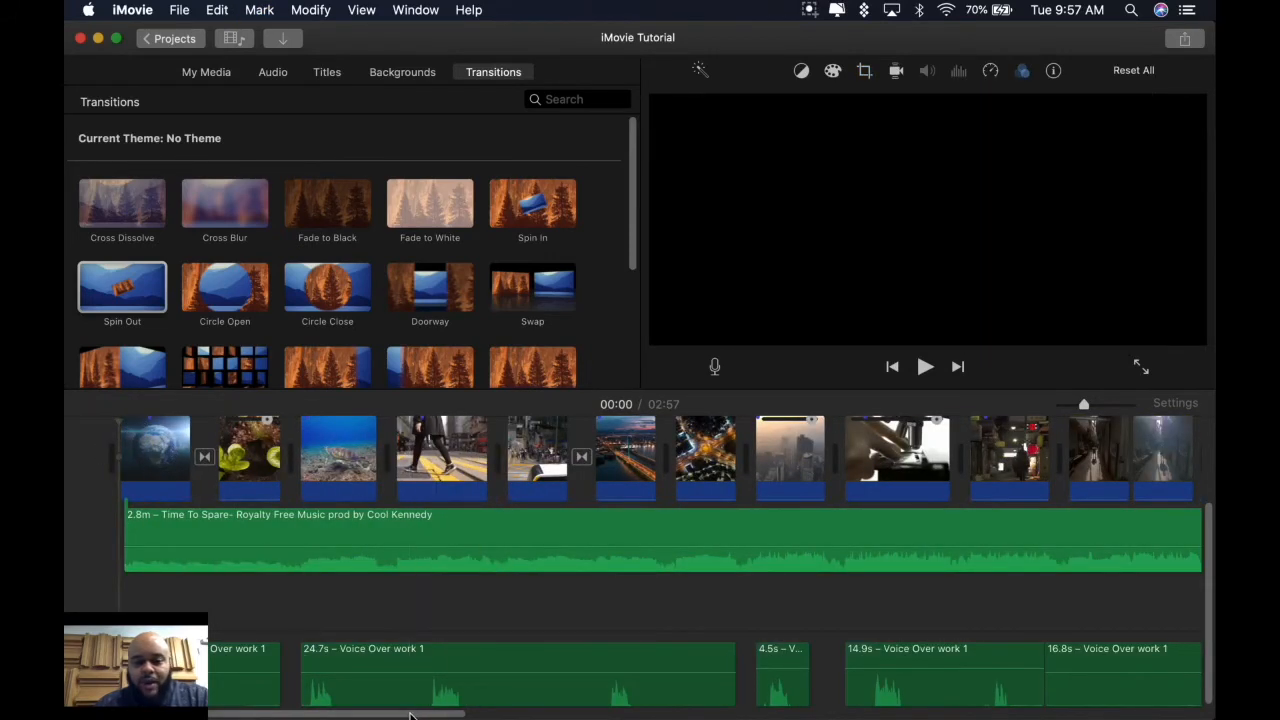
drag(409, 712, 1148, 716)
scroll(1148, 716, right, 2)
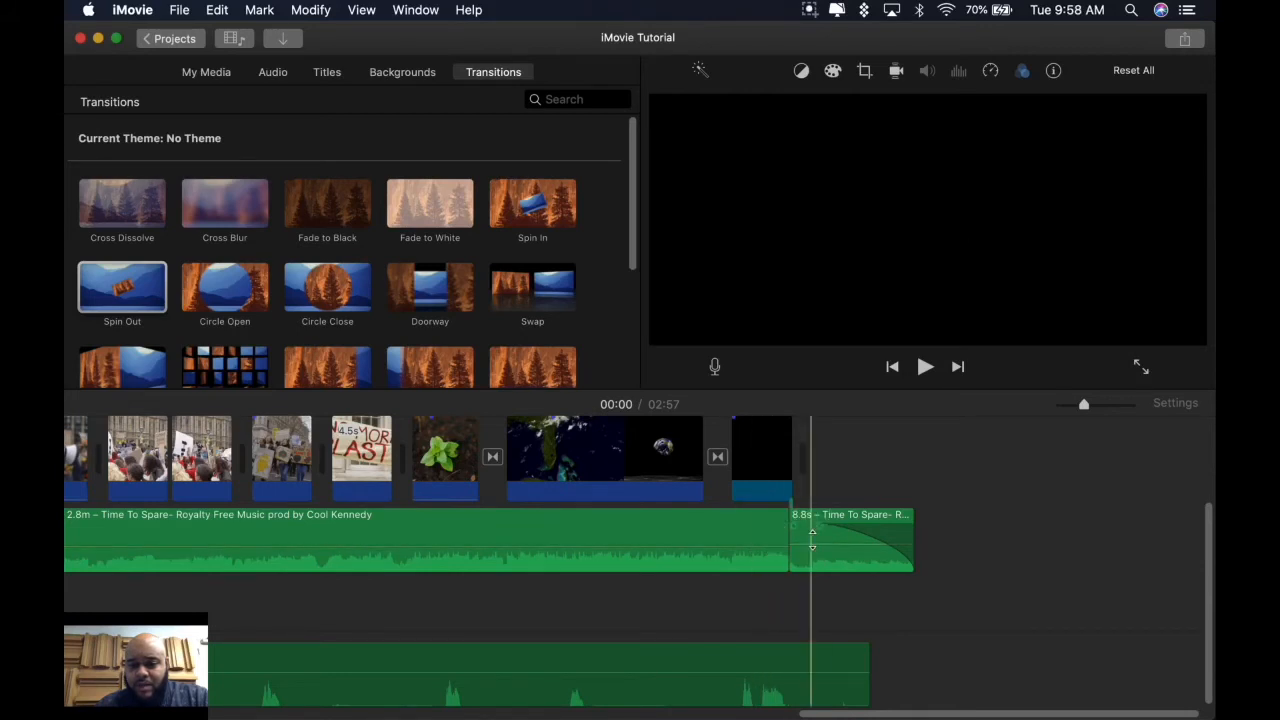
Open the settings for exporting the movie as a file
drag(813, 543, 813, 545)
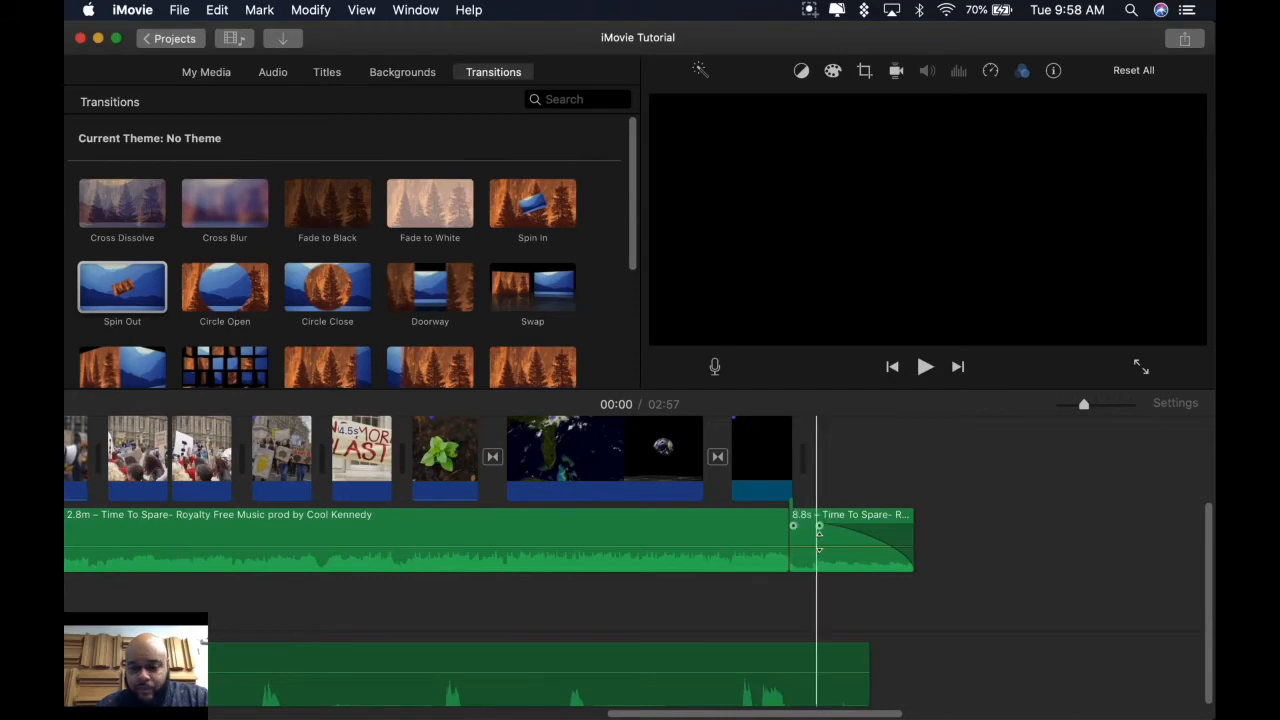
click(1034, 531)
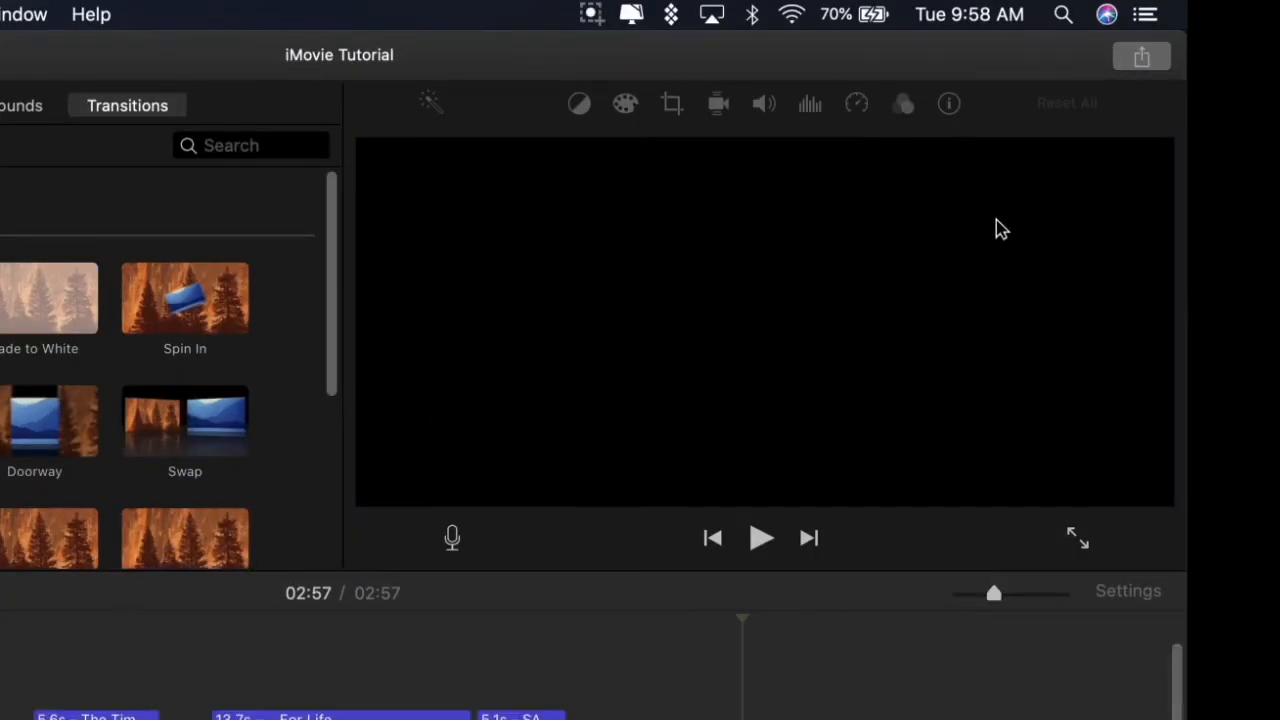
click(1140, 57)
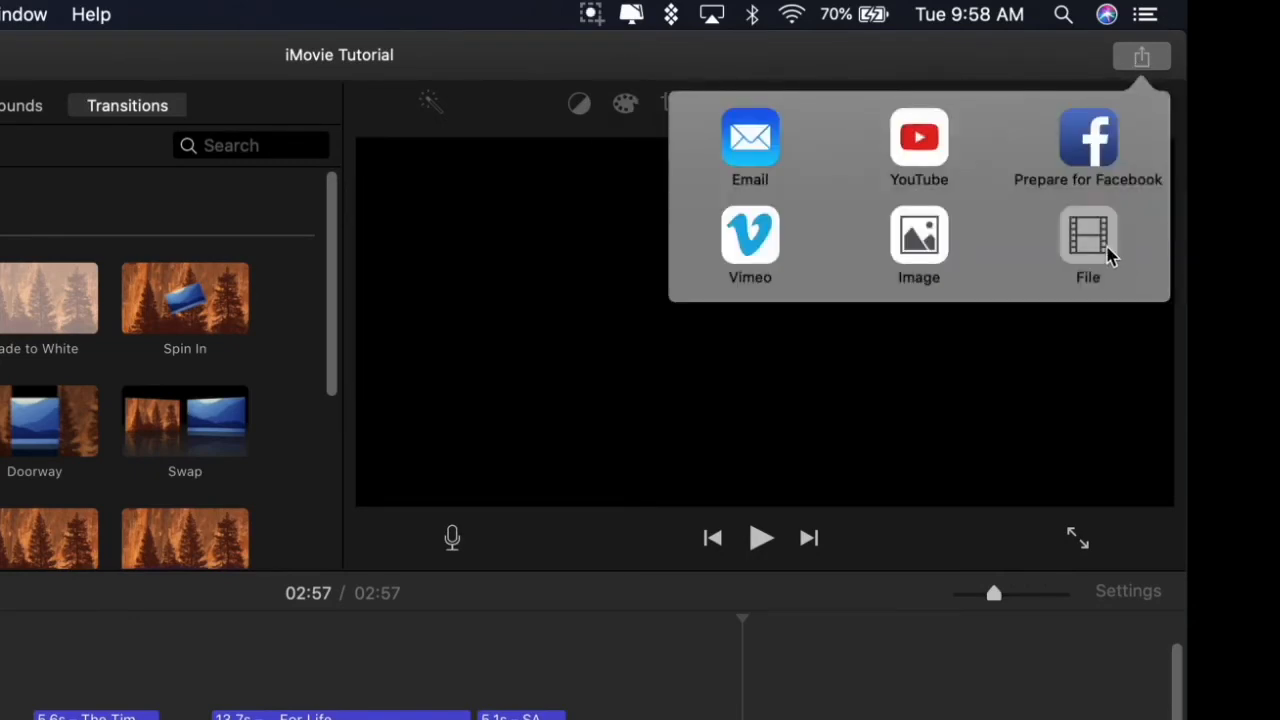
click(1087, 245)
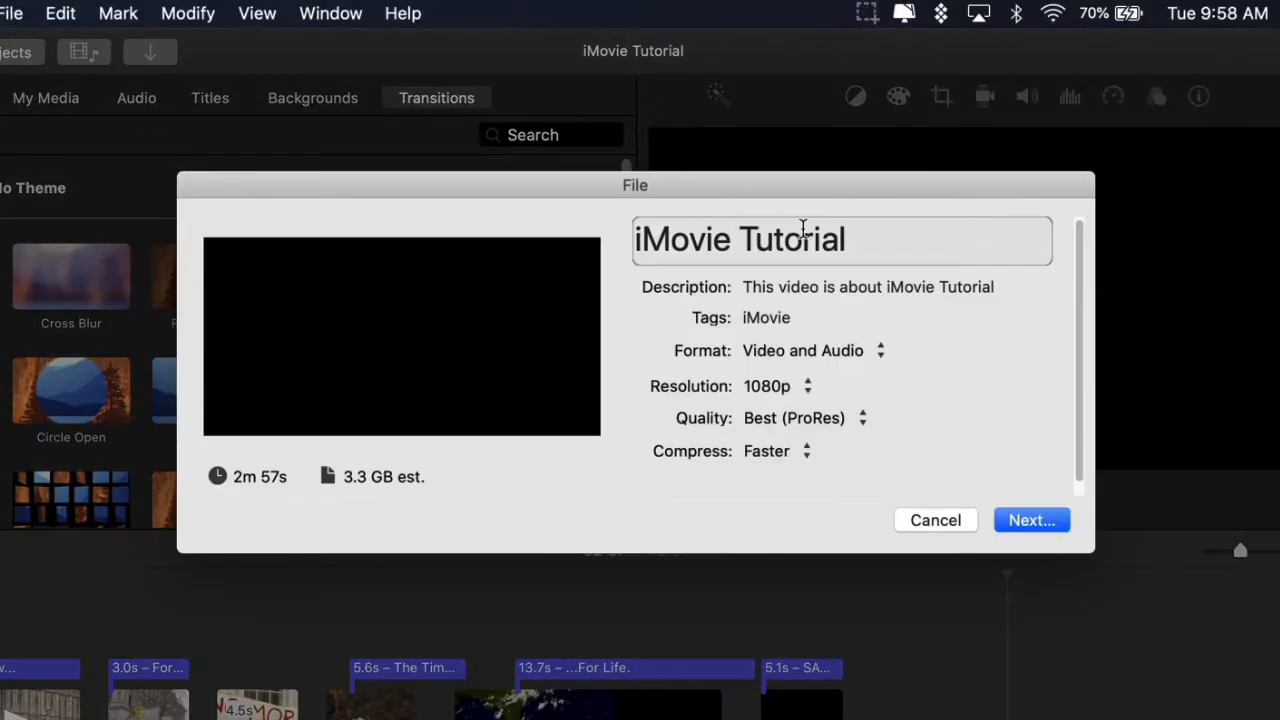
Set the export's description to "Documentary Trailer" and its tags to "Studio 270 DML"
triple_click(803, 228)
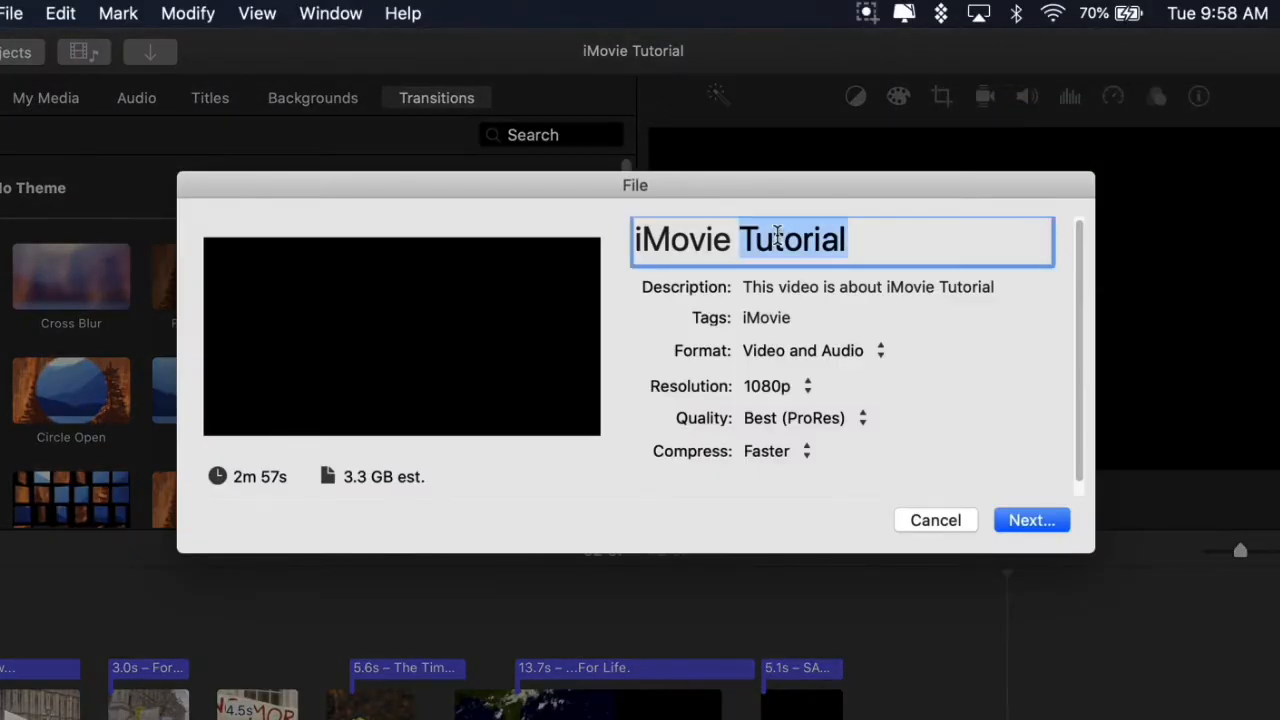
click(915, 228)
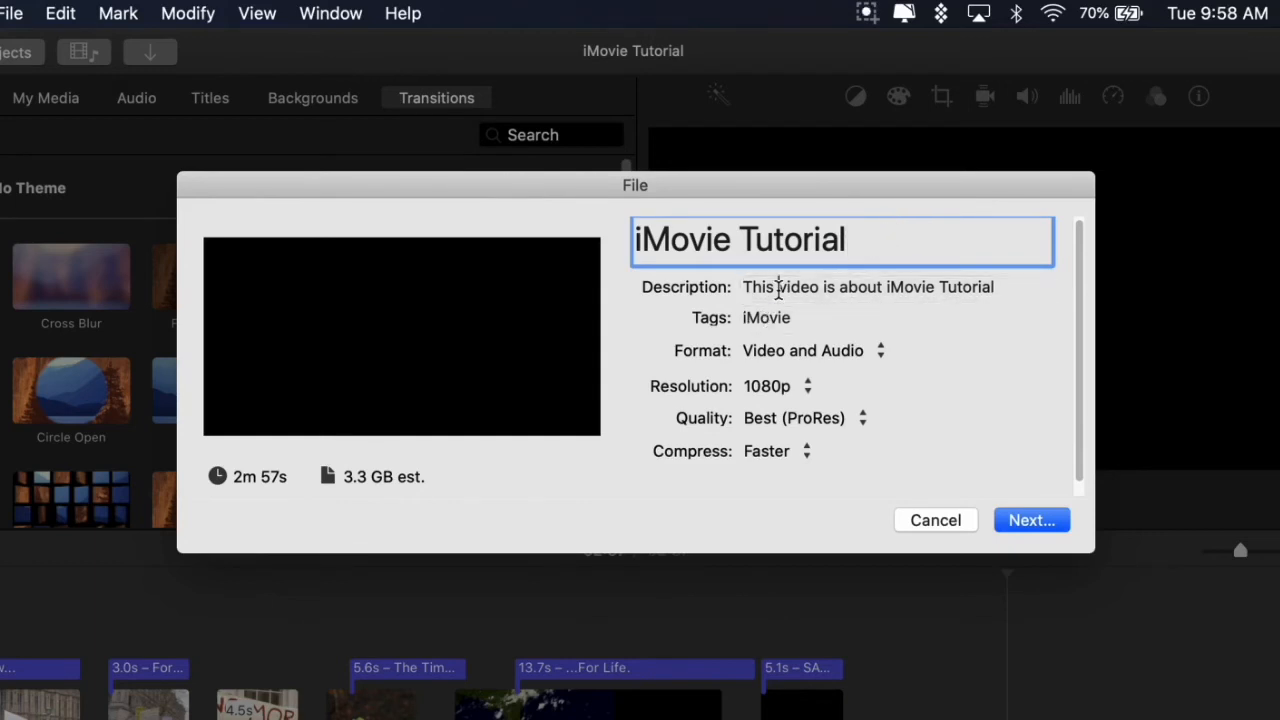
click(778, 288)
key(BackSpace)
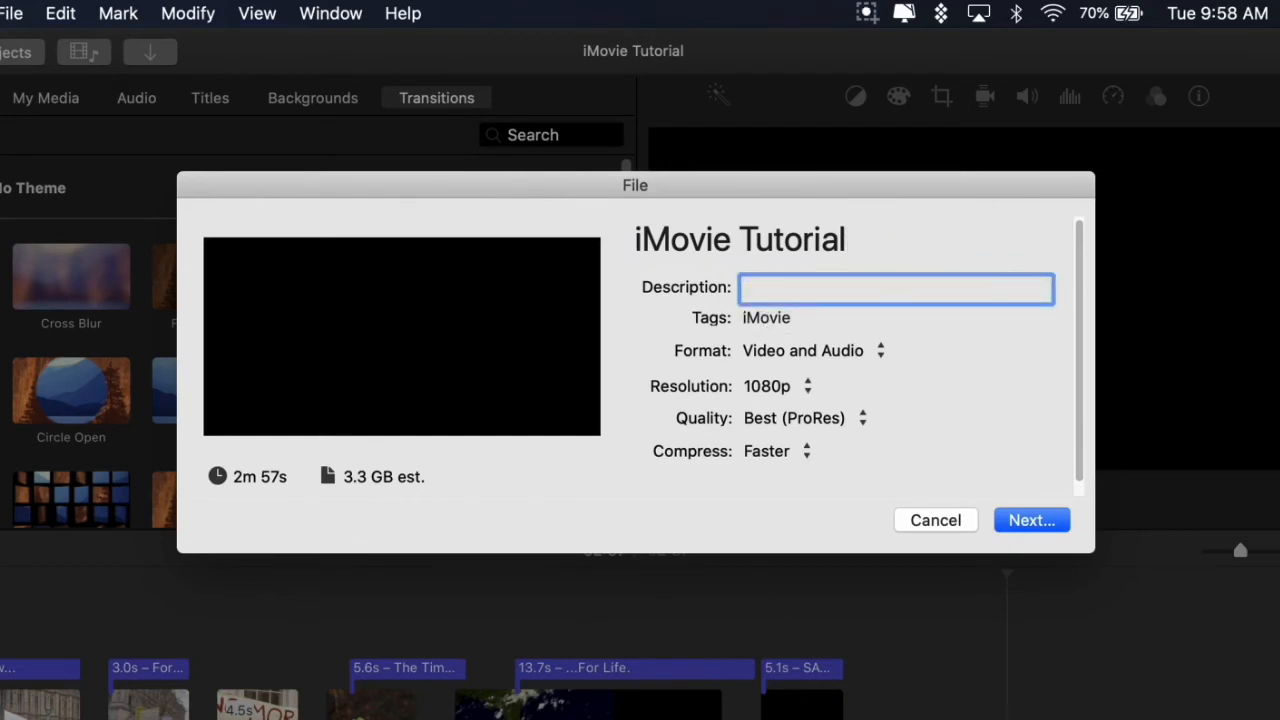
text(Documentary)
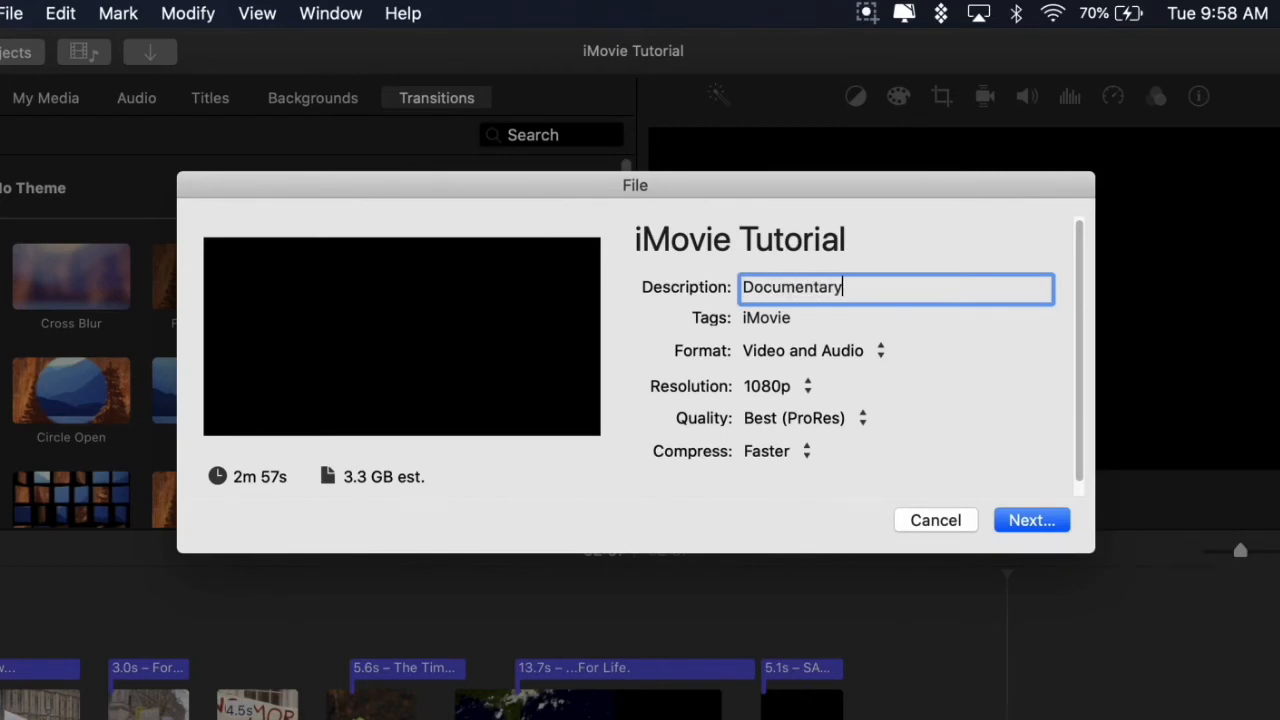
key(Tab)
text(Stud)
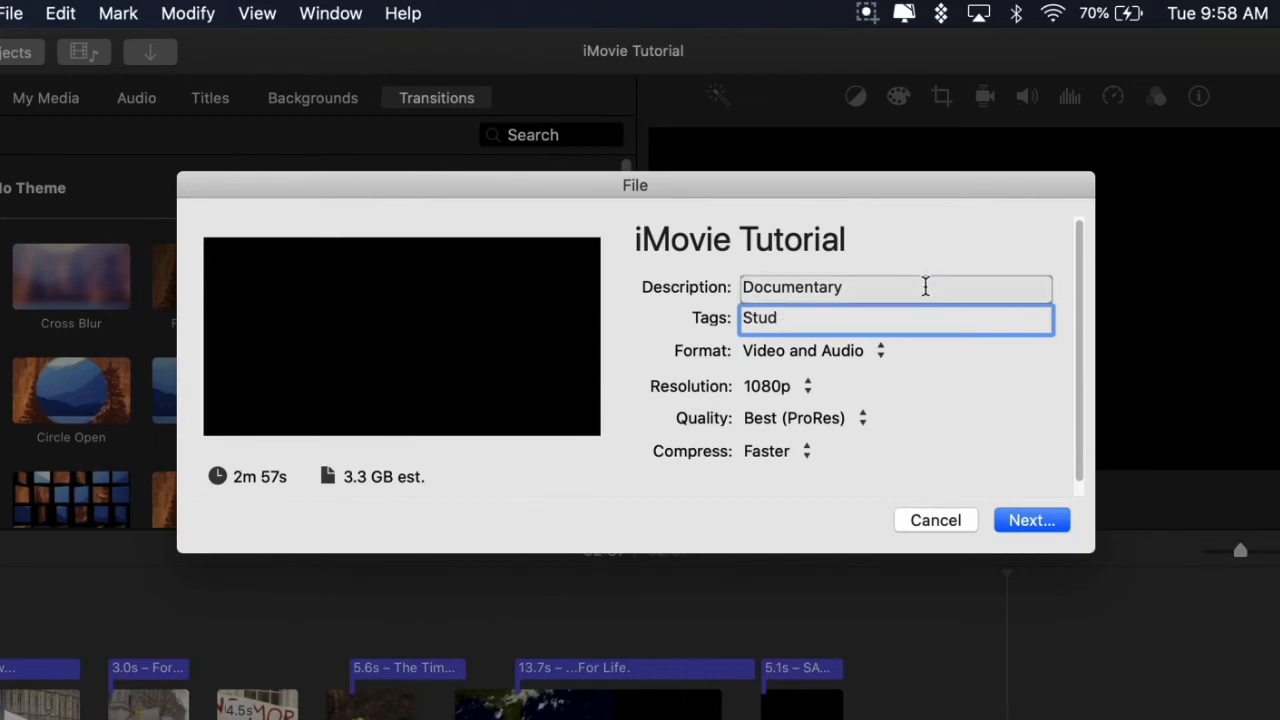
click(926, 288)
text(Trailer)
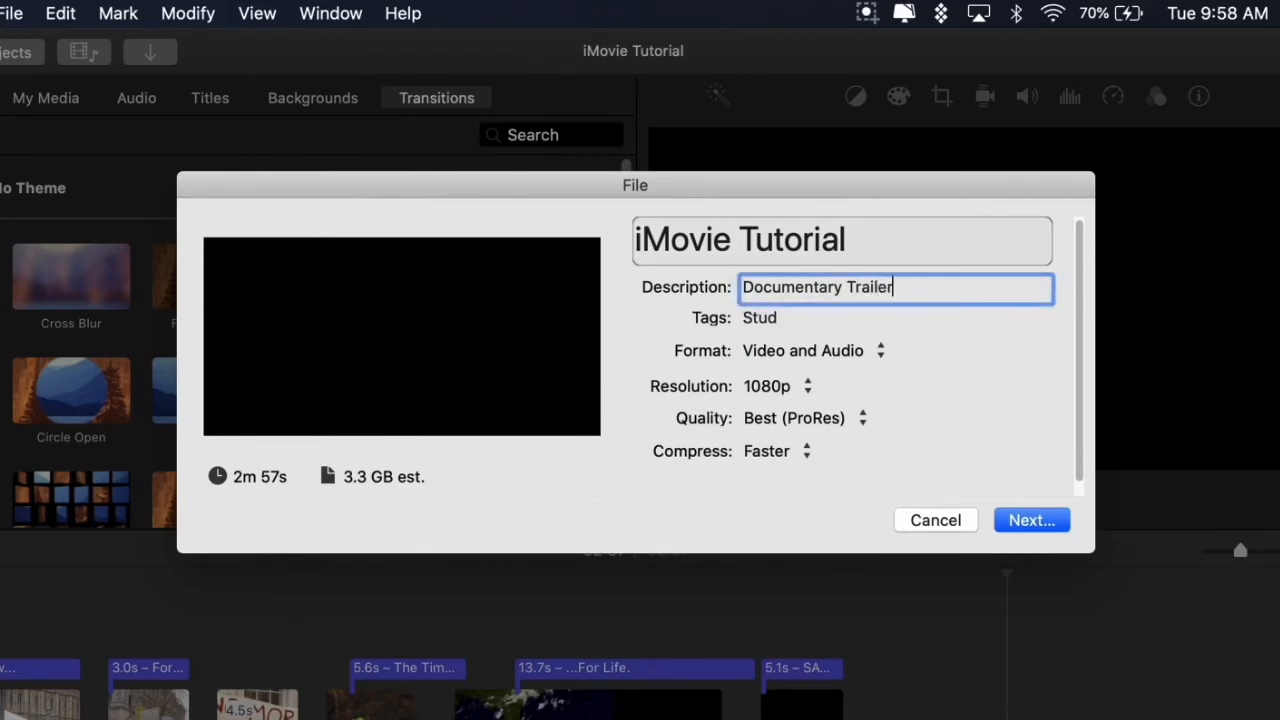
click(863, 317)
text(io 270)
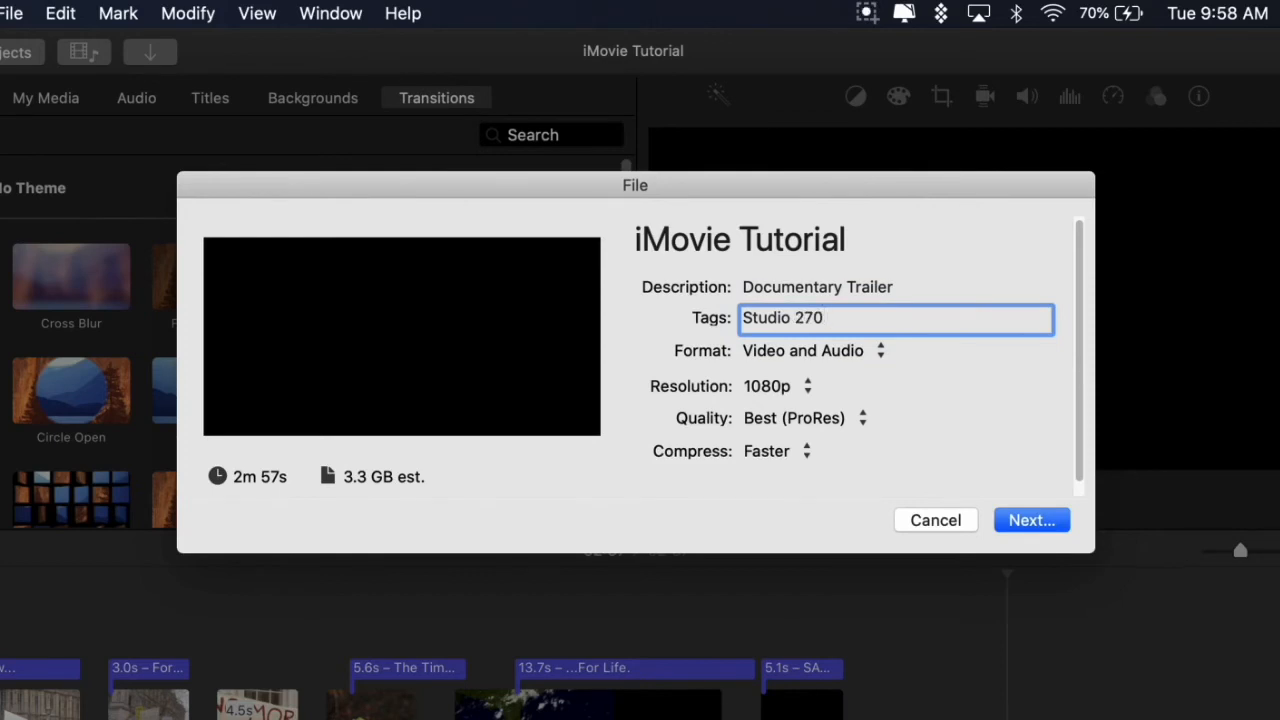
text( DML)
Try the Best (ProRes), Custom and High quality options for the export and compare their estimated file sizes
click(846, 423)
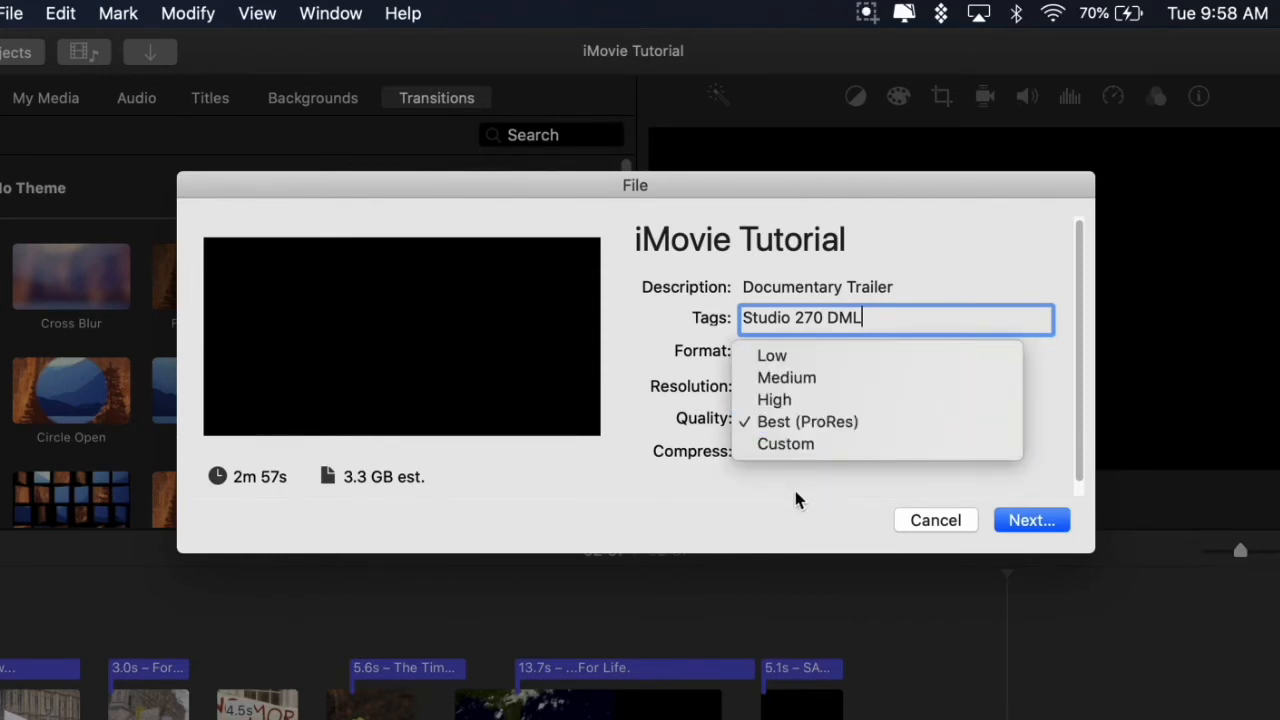
click(771, 423)
click(774, 421)
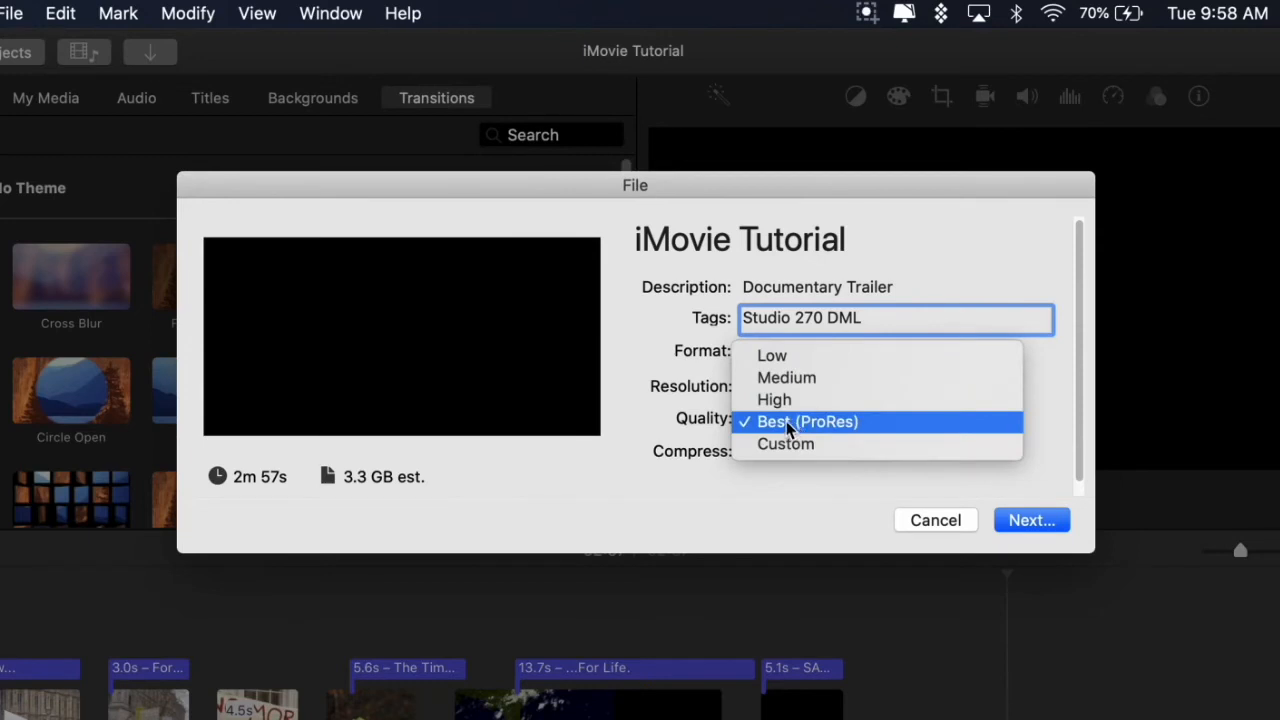
click(787, 418)
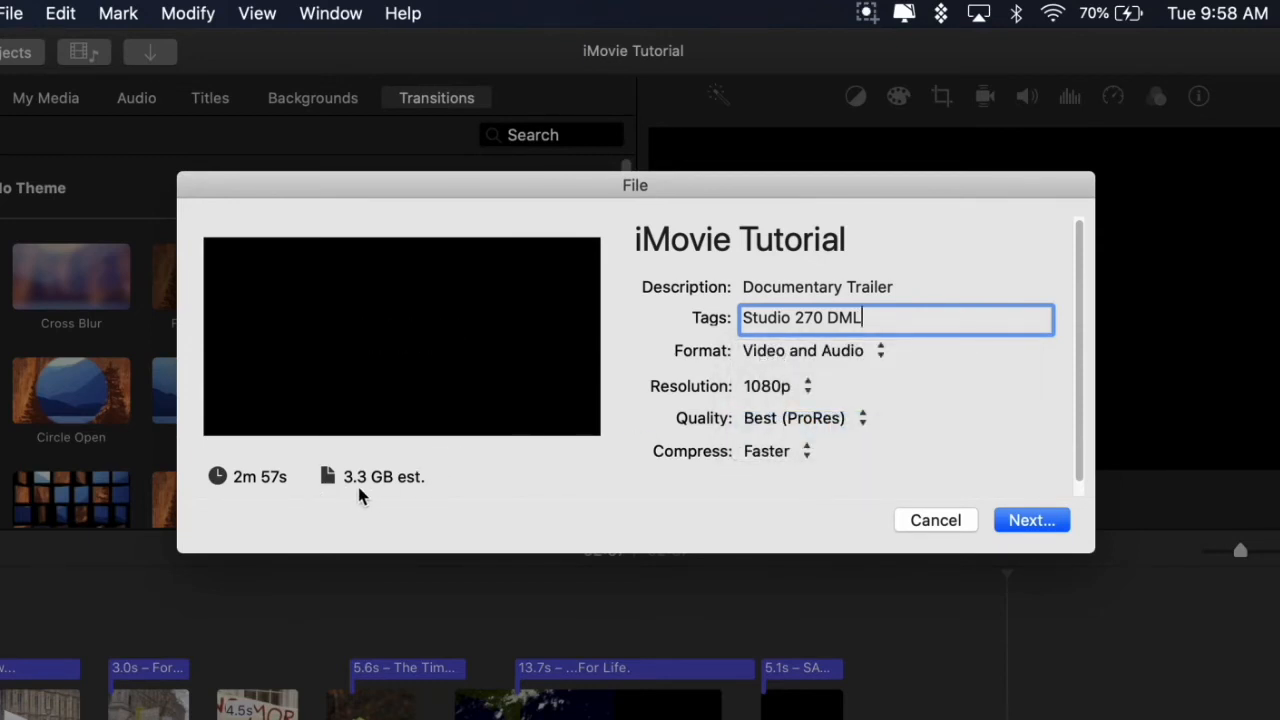
click(790, 425)
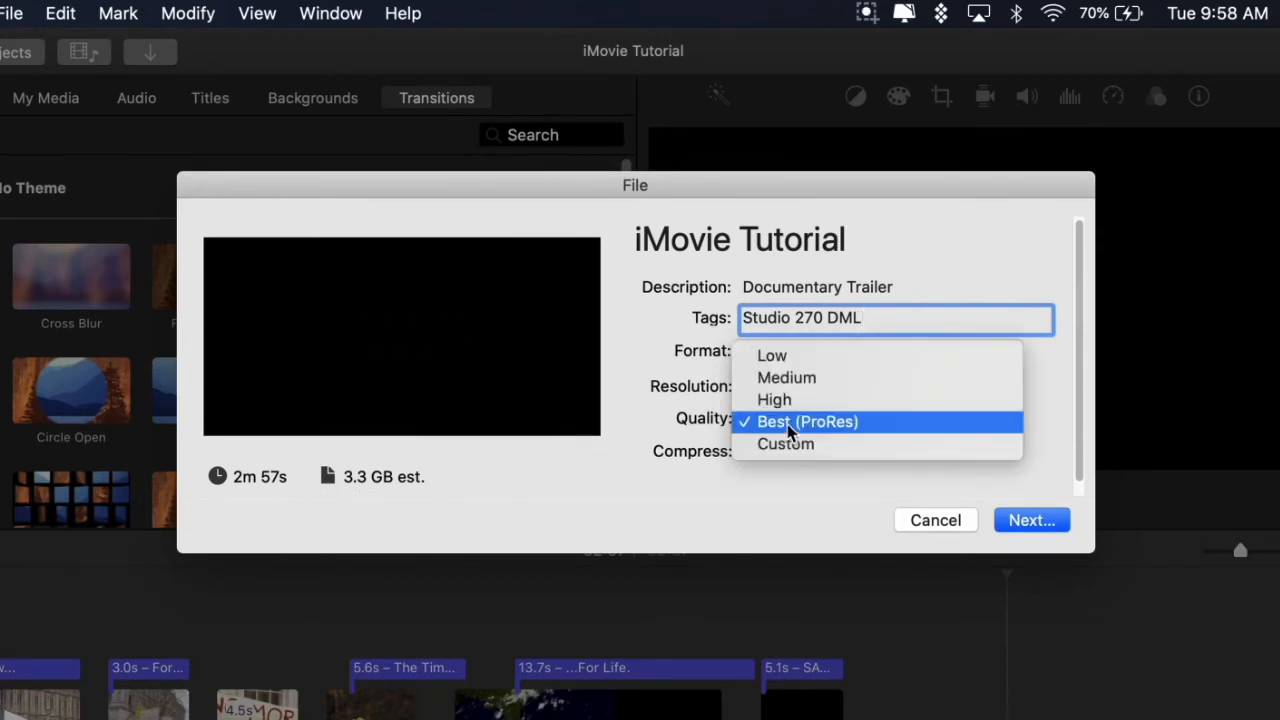
click(803, 446)
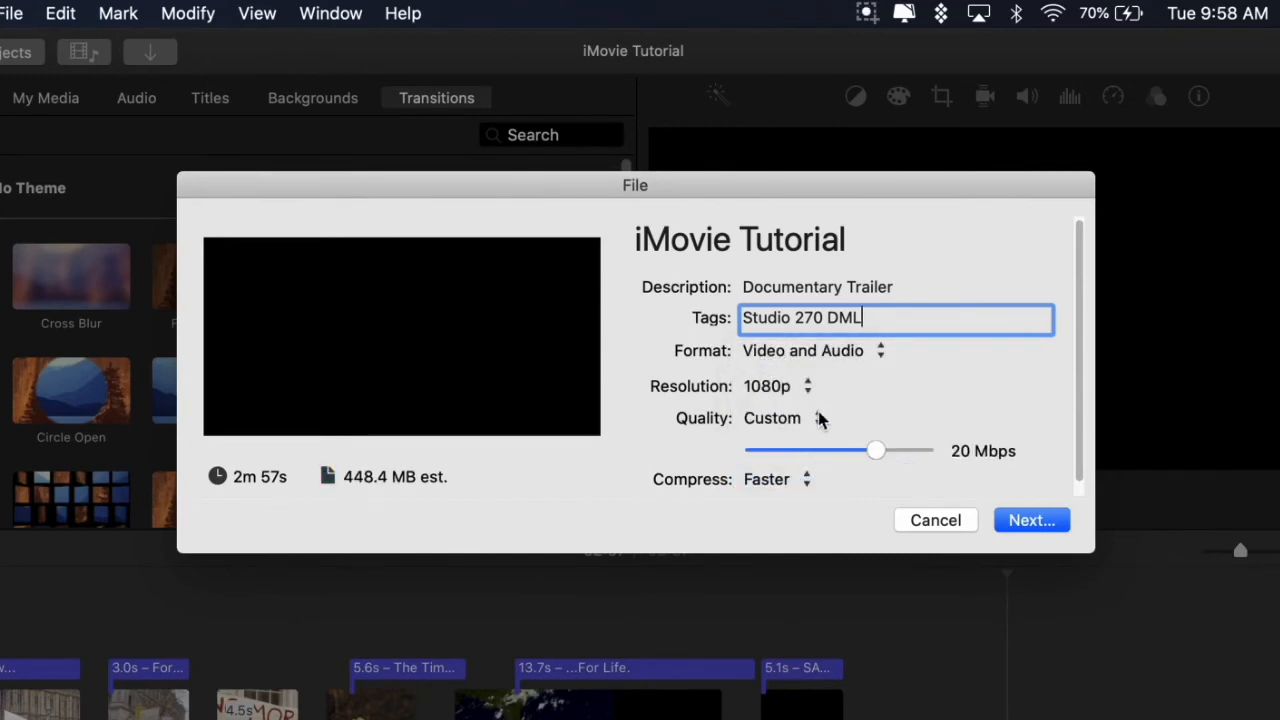
click(817, 420)
click(811, 399)
click(812, 418)
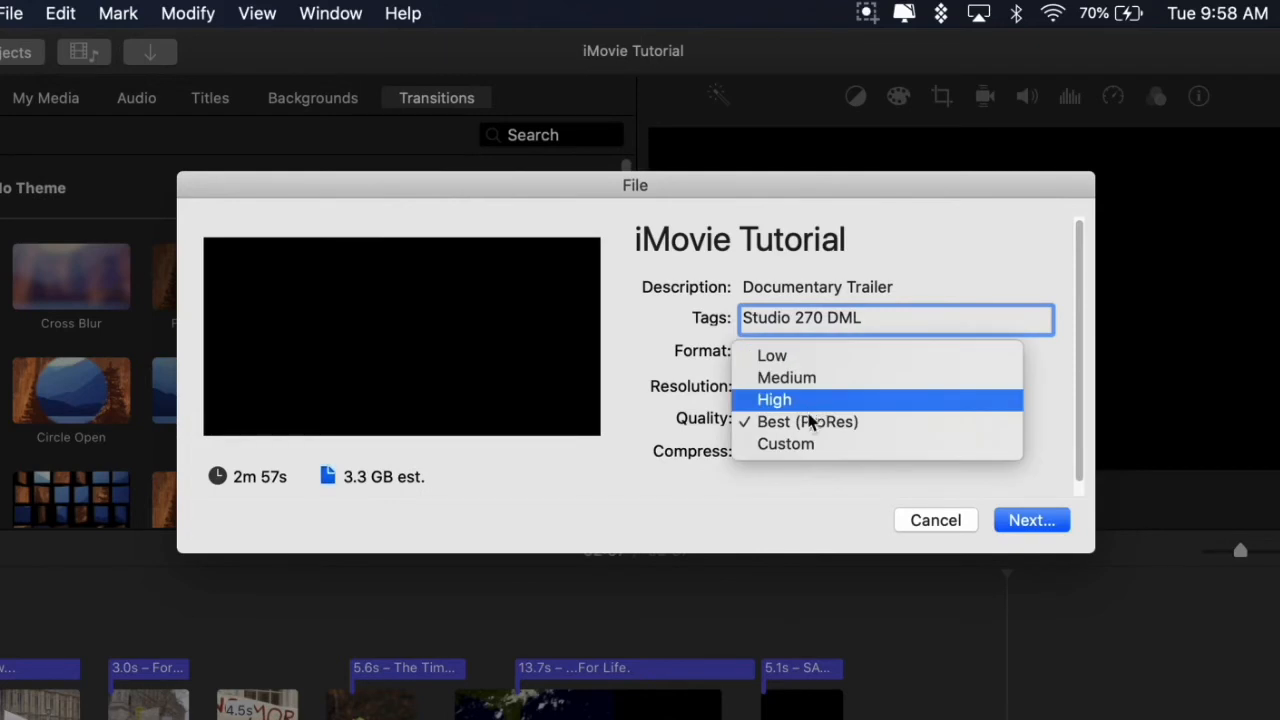
click(803, 402)
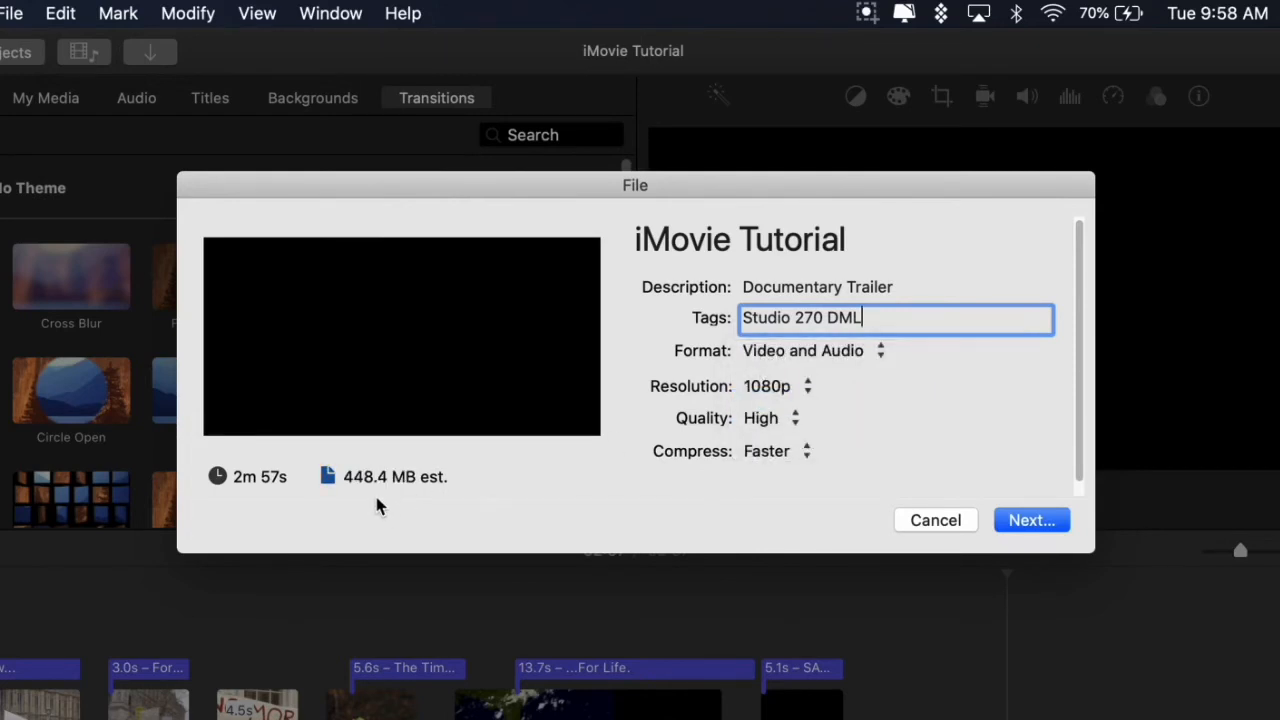
Try the Medium and Low export qualities and compare their estimated file sizes
click(762, 420)
click(738, 430)
click(757, 422)
click(766, 400)
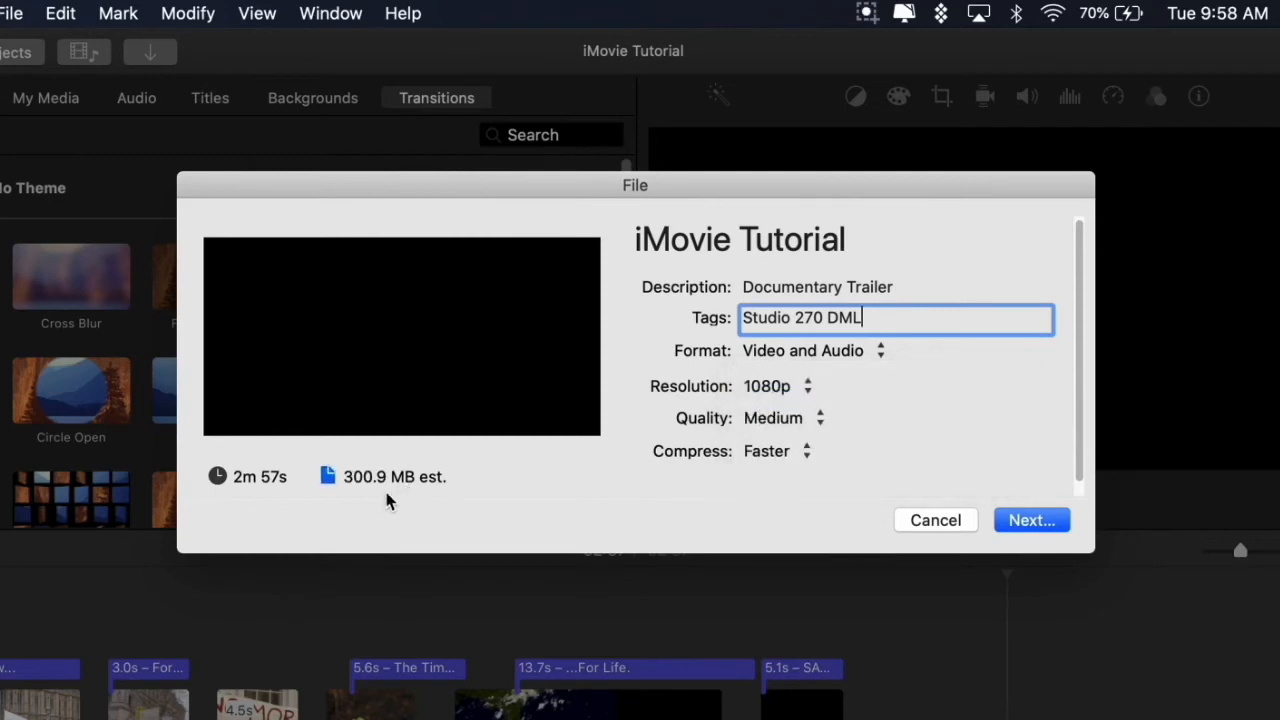
click(772, 420)
click(762, 398)
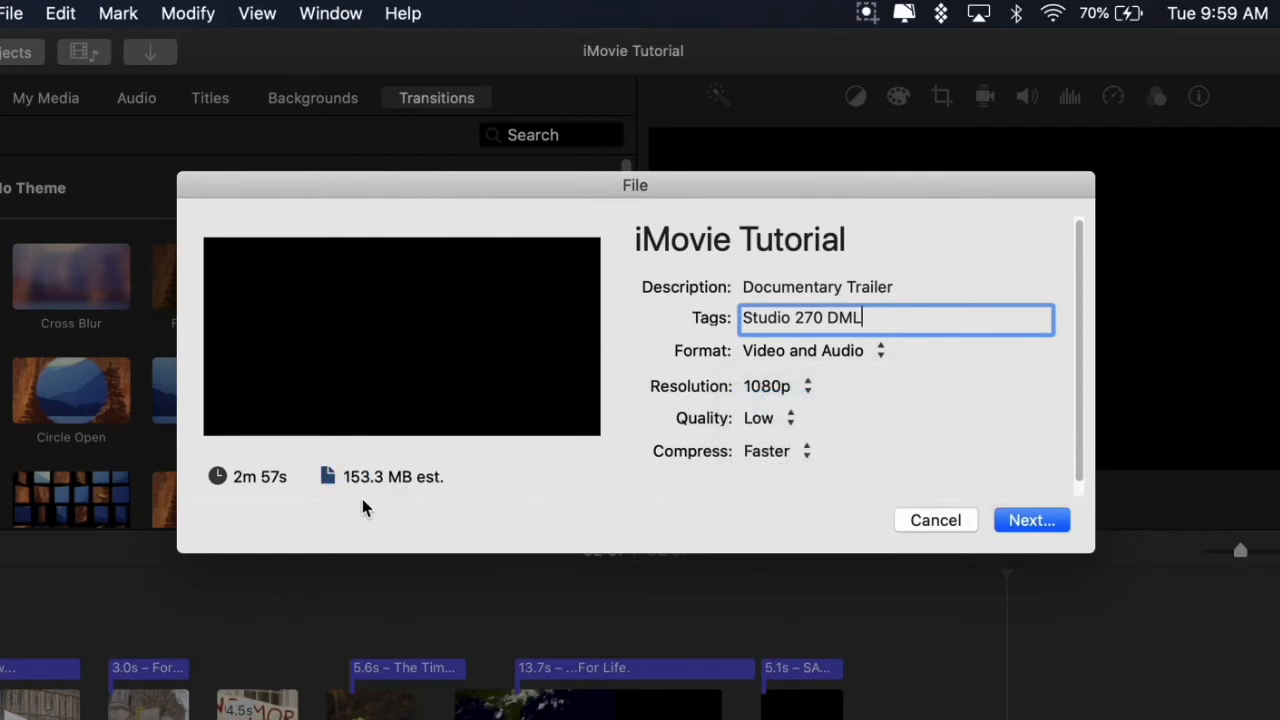
Review the resolution choices, keep 1080p, and set the export quality back to Best (ProRes)
click(783, 390)
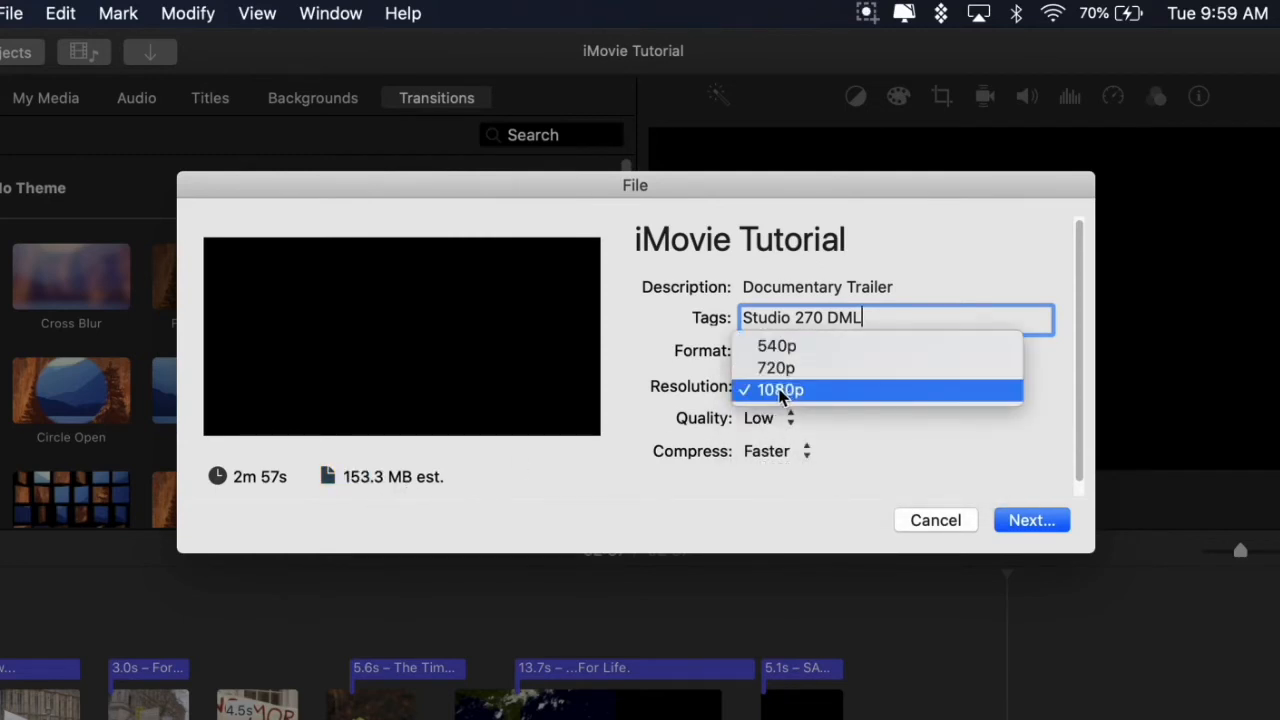
click(781, 392)
click(768, 402)
click(771, 400)
click(772, 416)
click(762, 464)
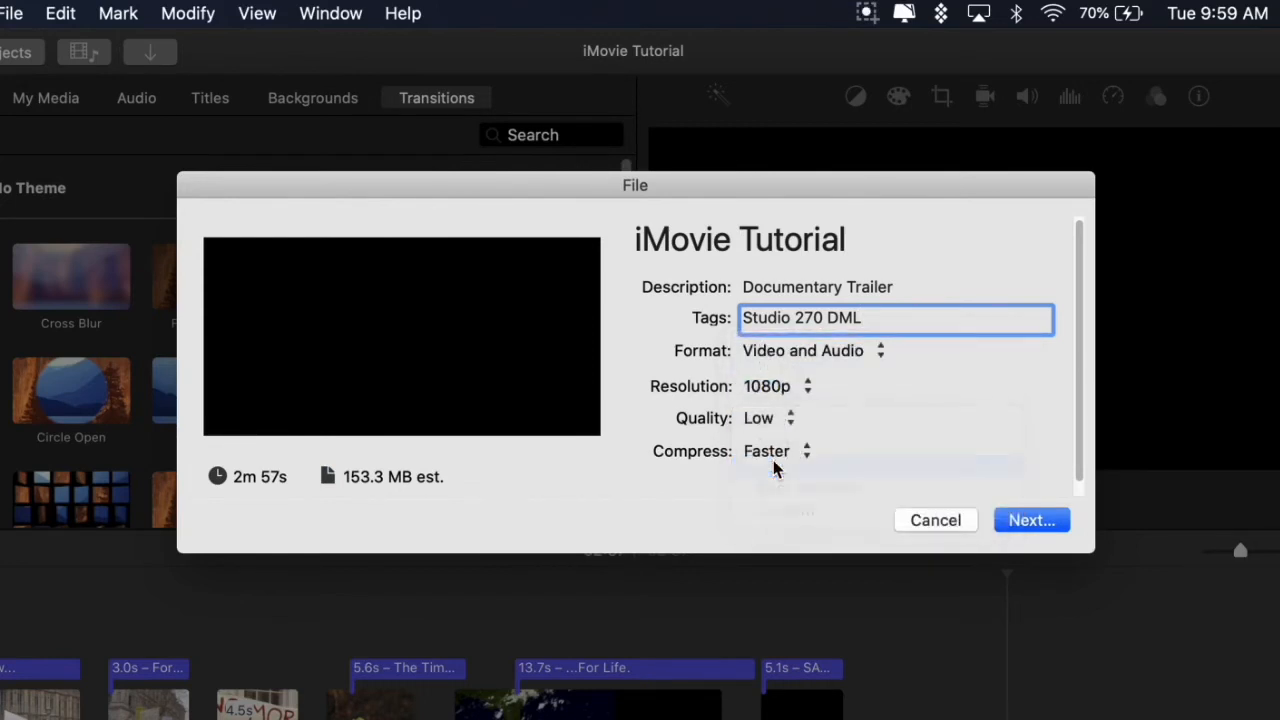
click(772, 419)
click(772, 444)
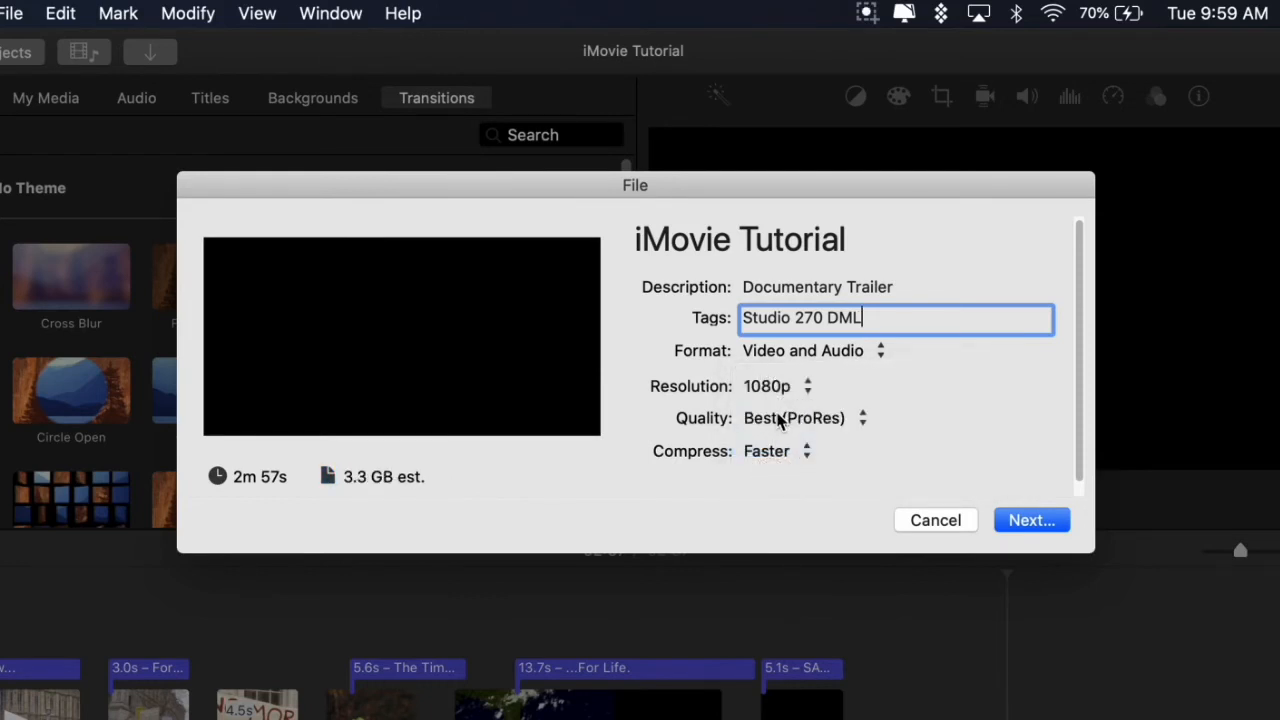
Set the export quality to High and the compression to Better Quality
click(779, 419)
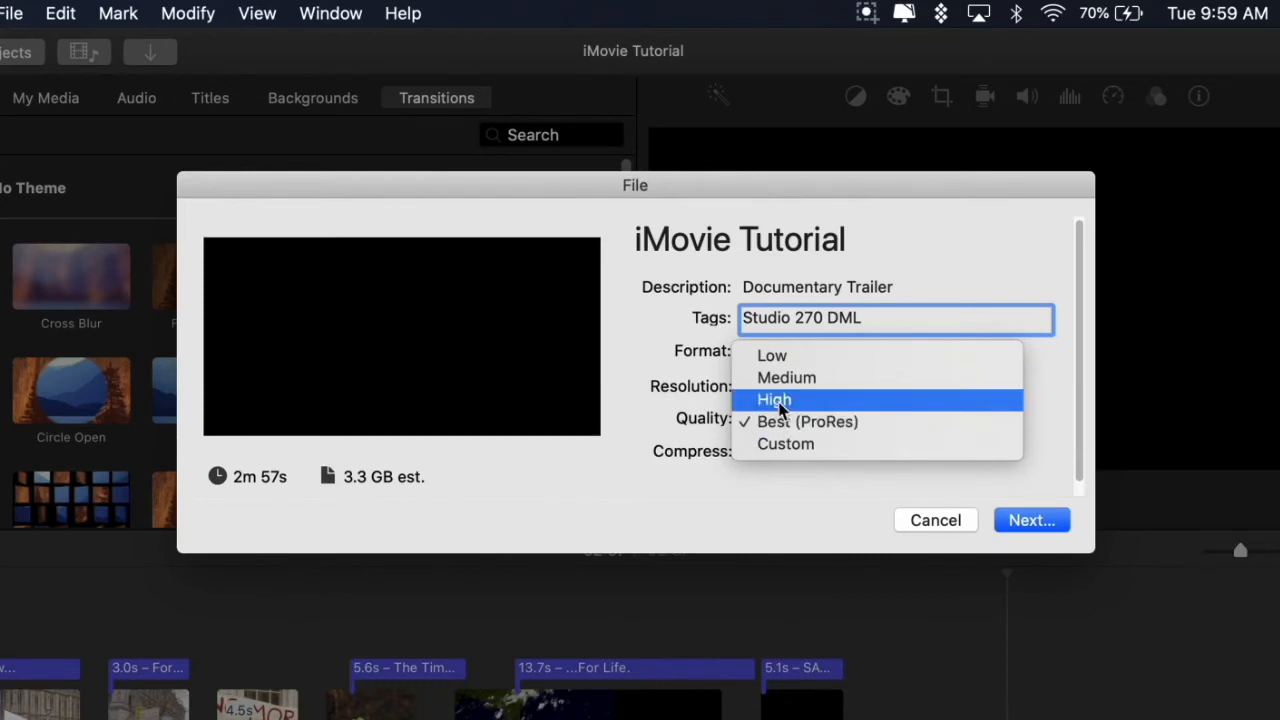
click(782, 403)
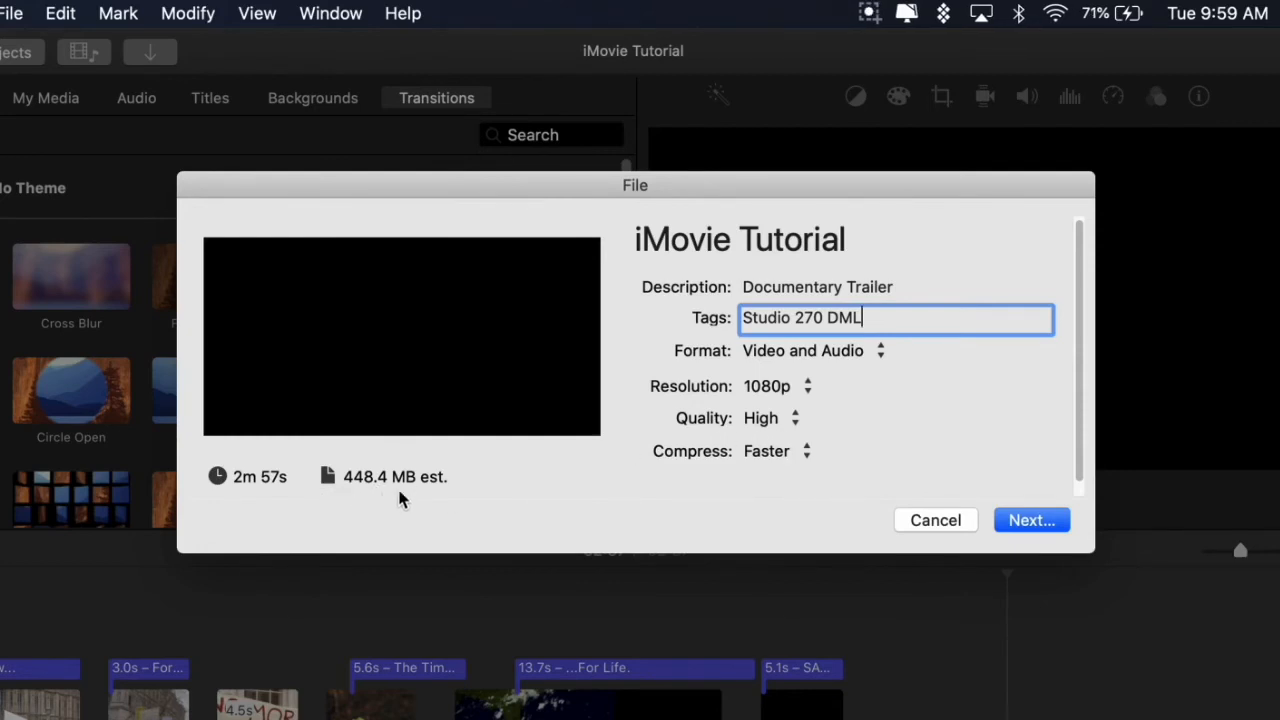
click(780, 452)
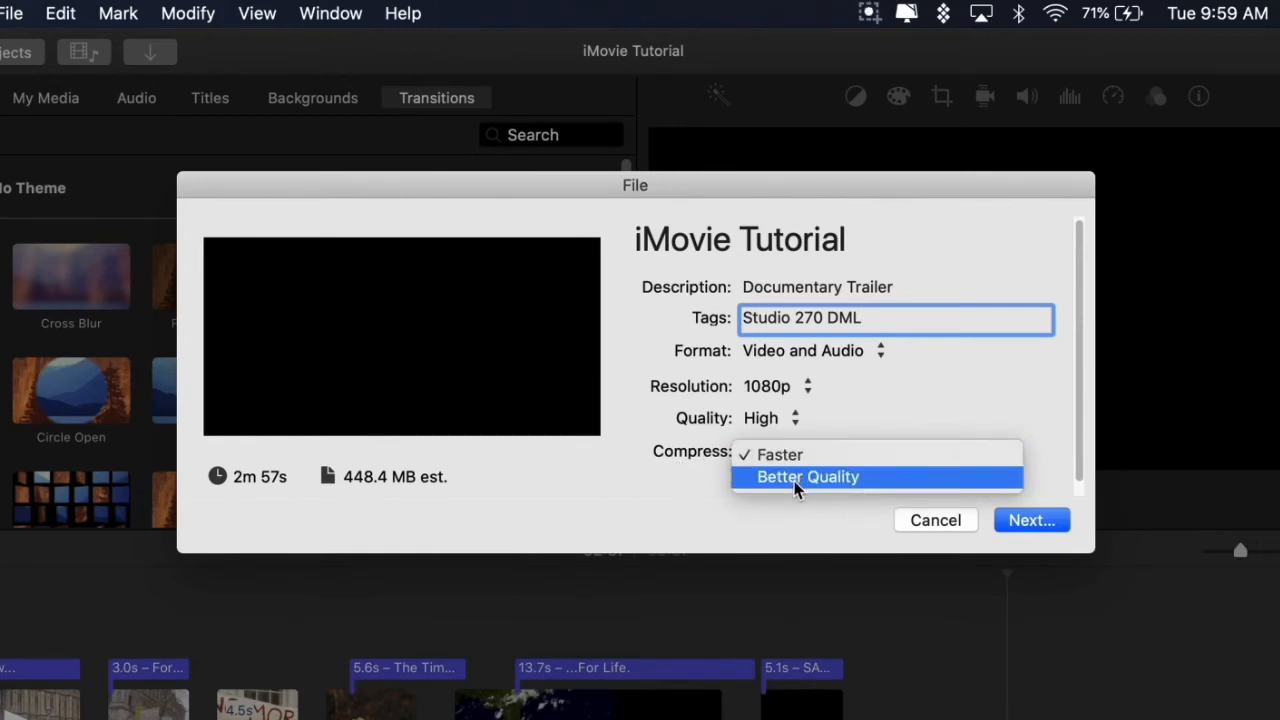
click(792, 477)
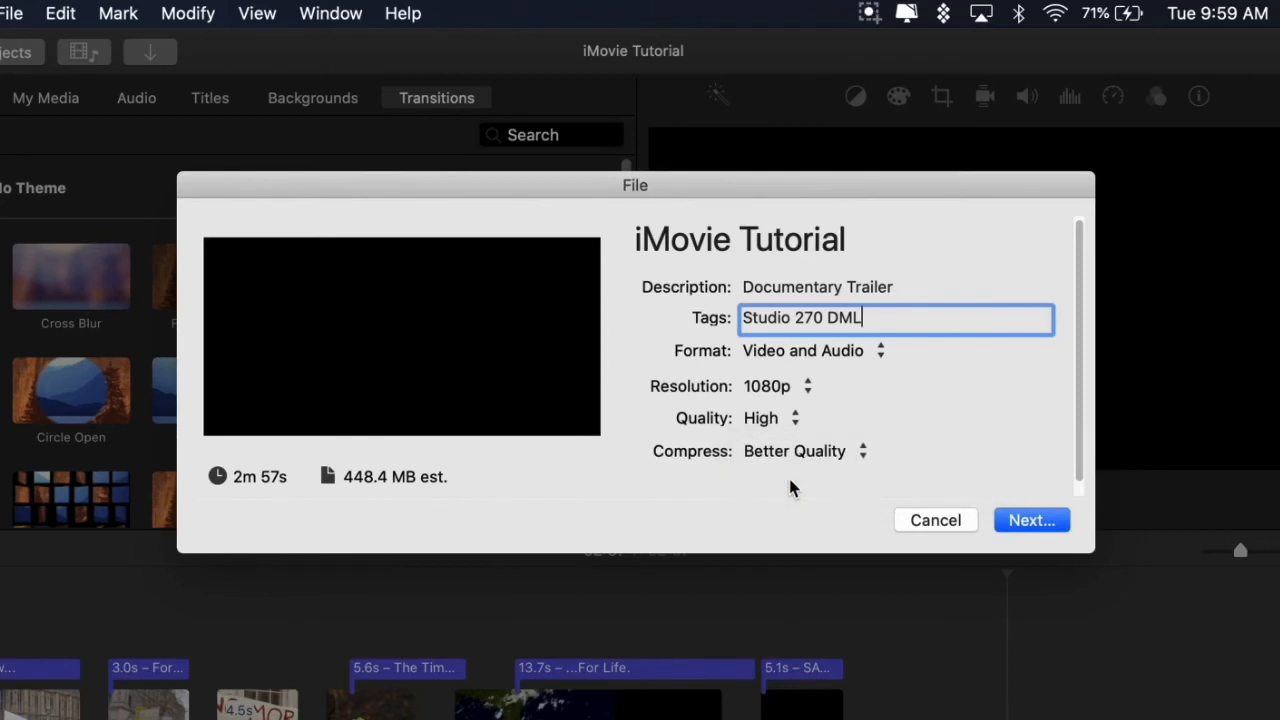
click(770, 418)
click(857, 422)
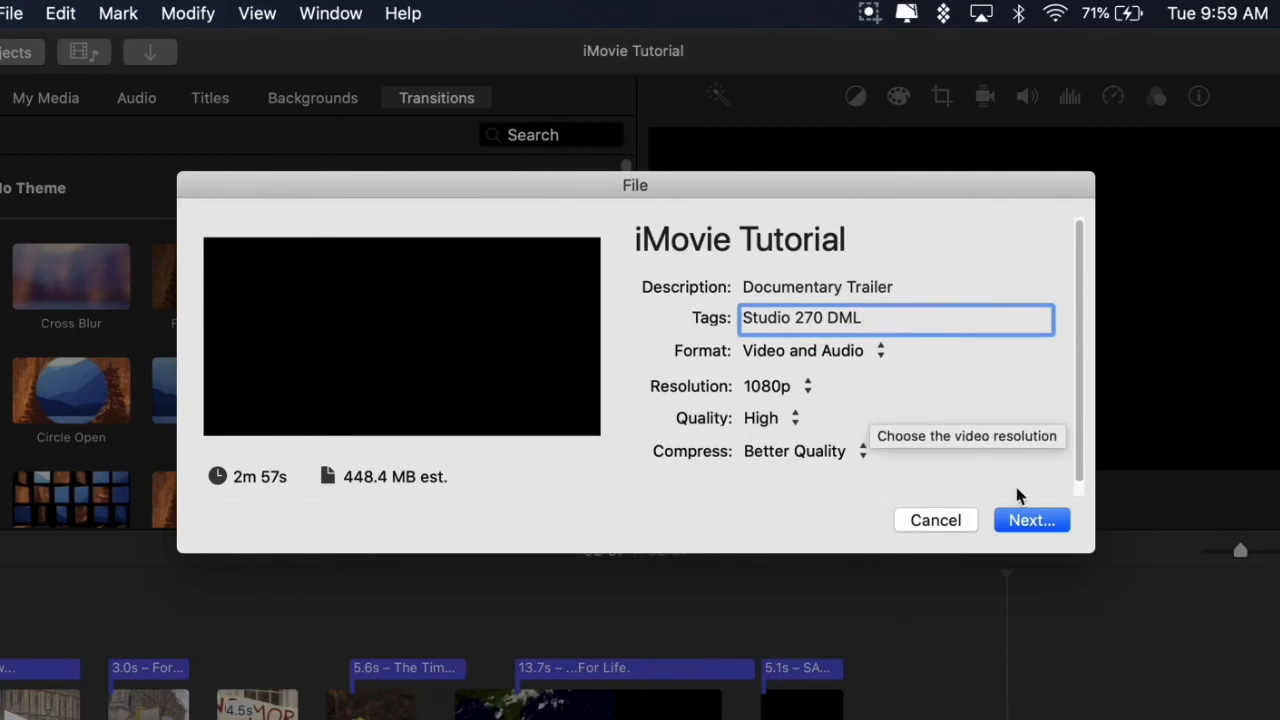
Save the export as "iMovie Tutorial" on the Desktop and show its export activity
click(1040, 527)
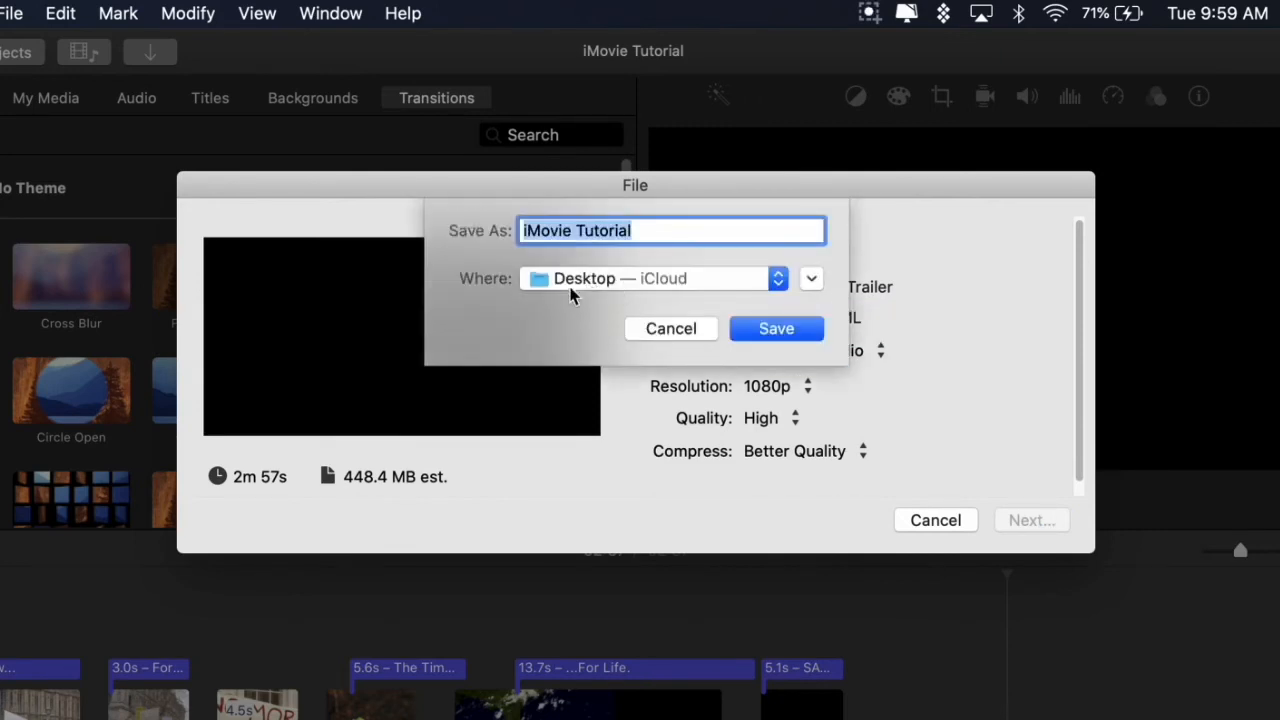
click(776, 329)
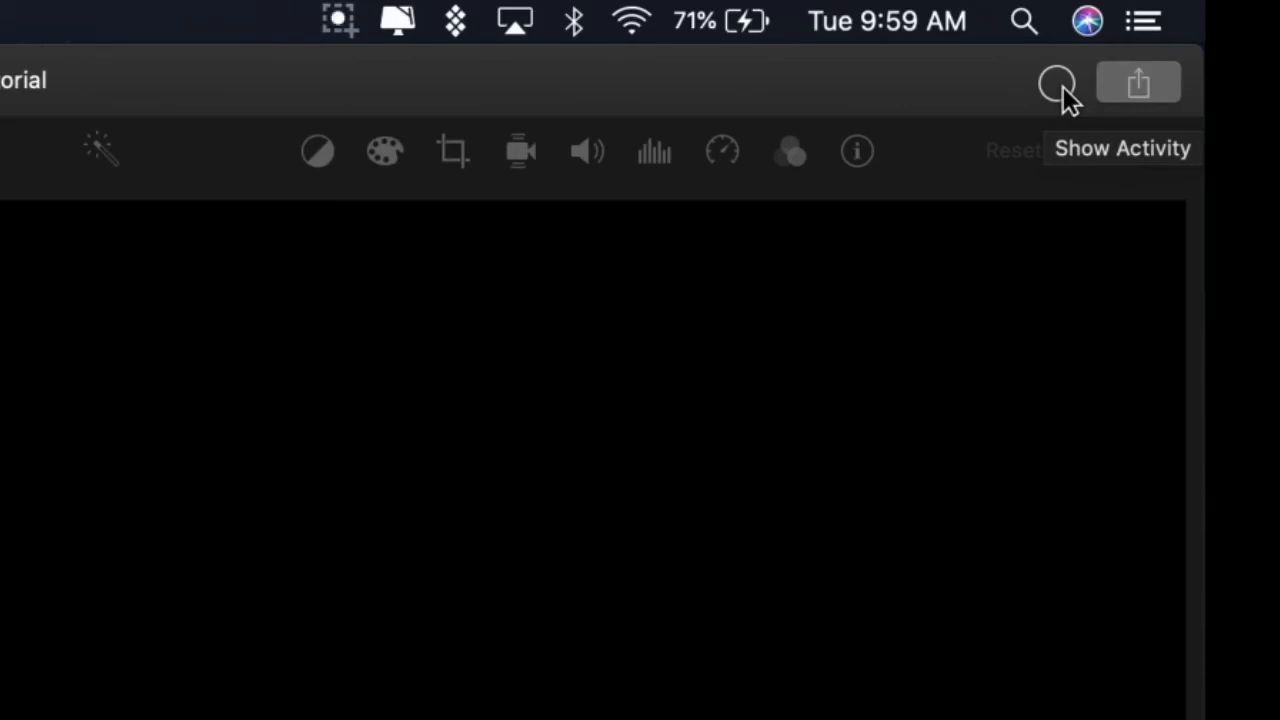
click(1064, 90)
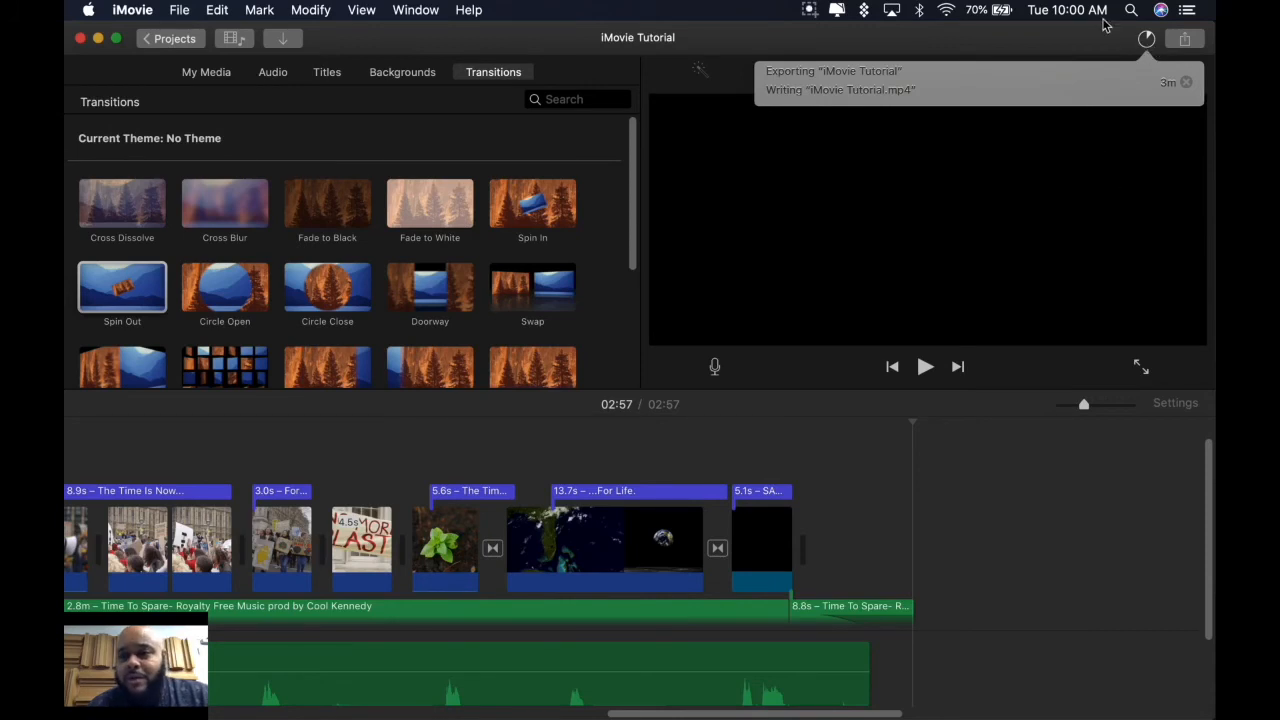
Dismiss the export activity, look back at the earlier clips, and open and close the media import window without importing anything
mouse_move(1116, 48)
mouse_down()
mouse_move(471, 46)
mouse_move(1124, 30)
mouse_up()
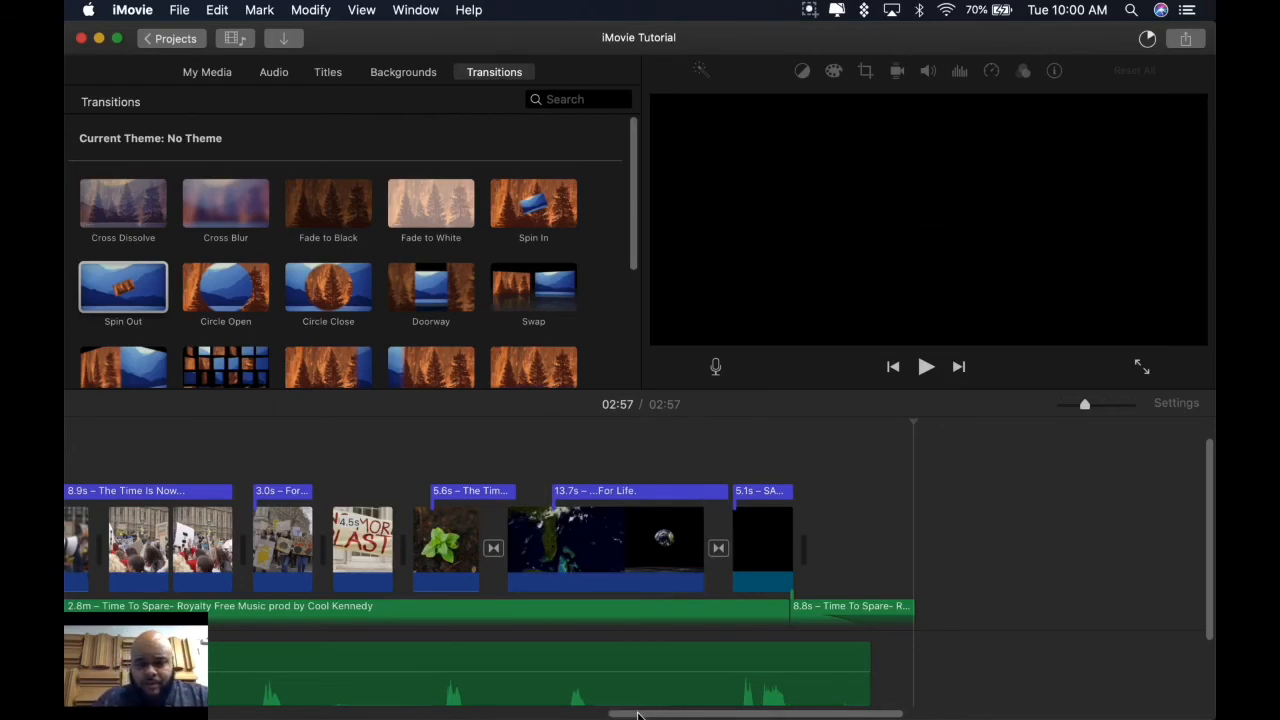
scroll(550, 540, left, 10)
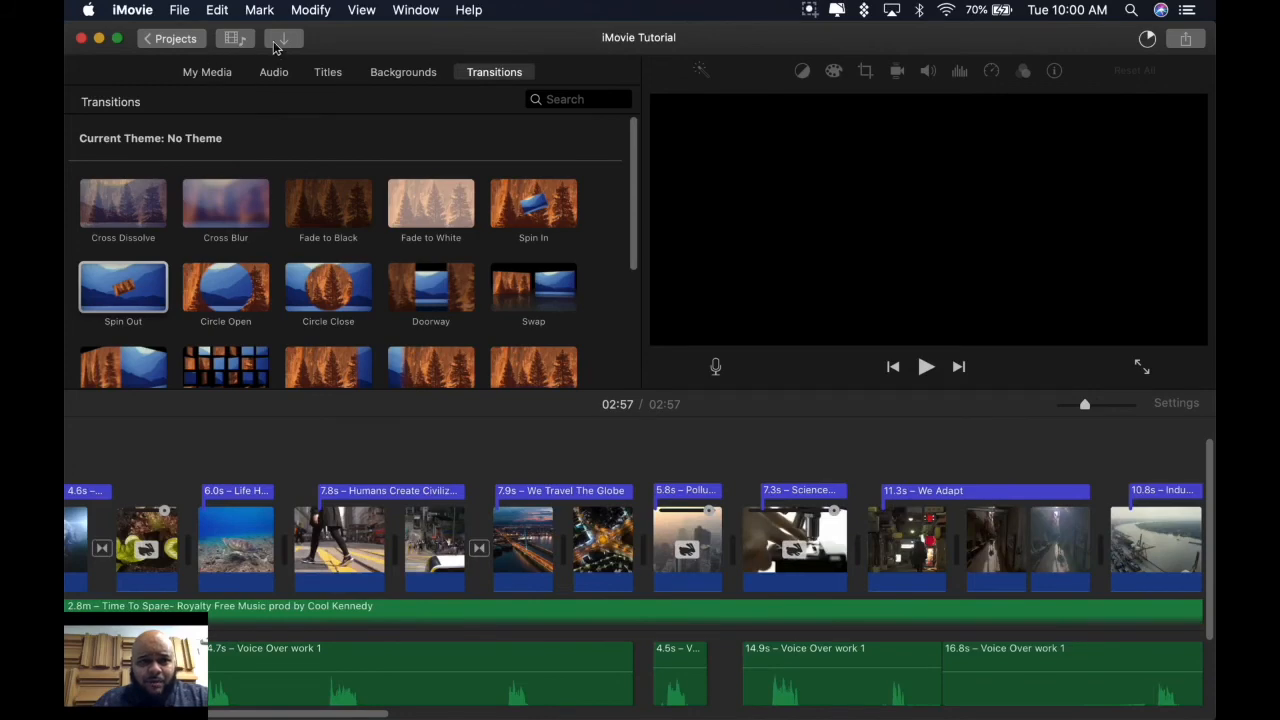
click(272, 44)
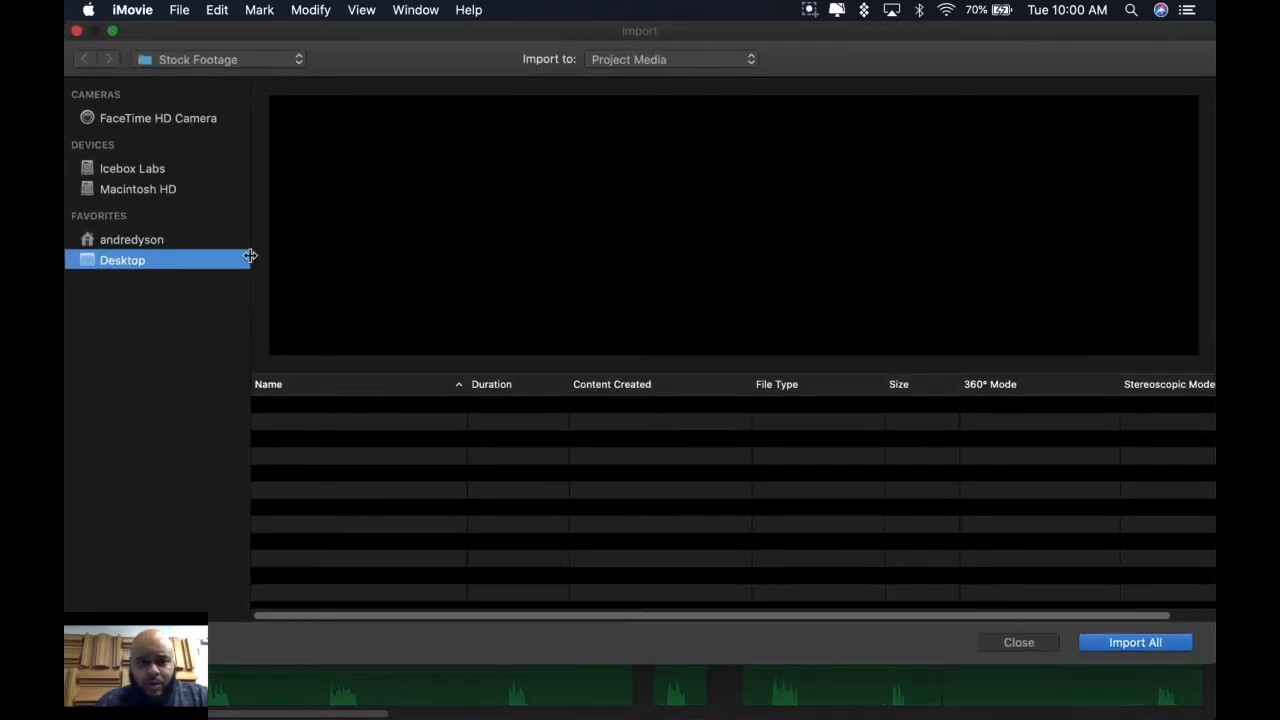
click(1019, 643)
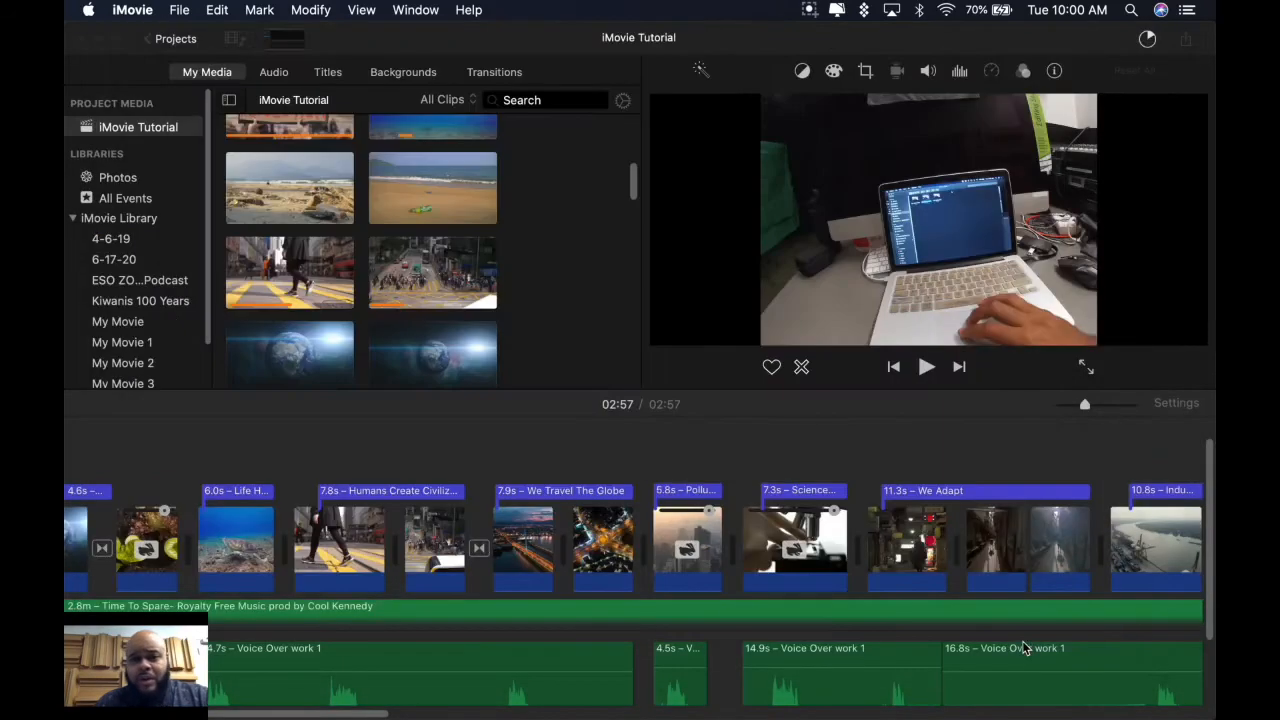
Switch to Finder, open a new window, and show the nearby AirDrop devices
drag(634, 178, 628, 218)
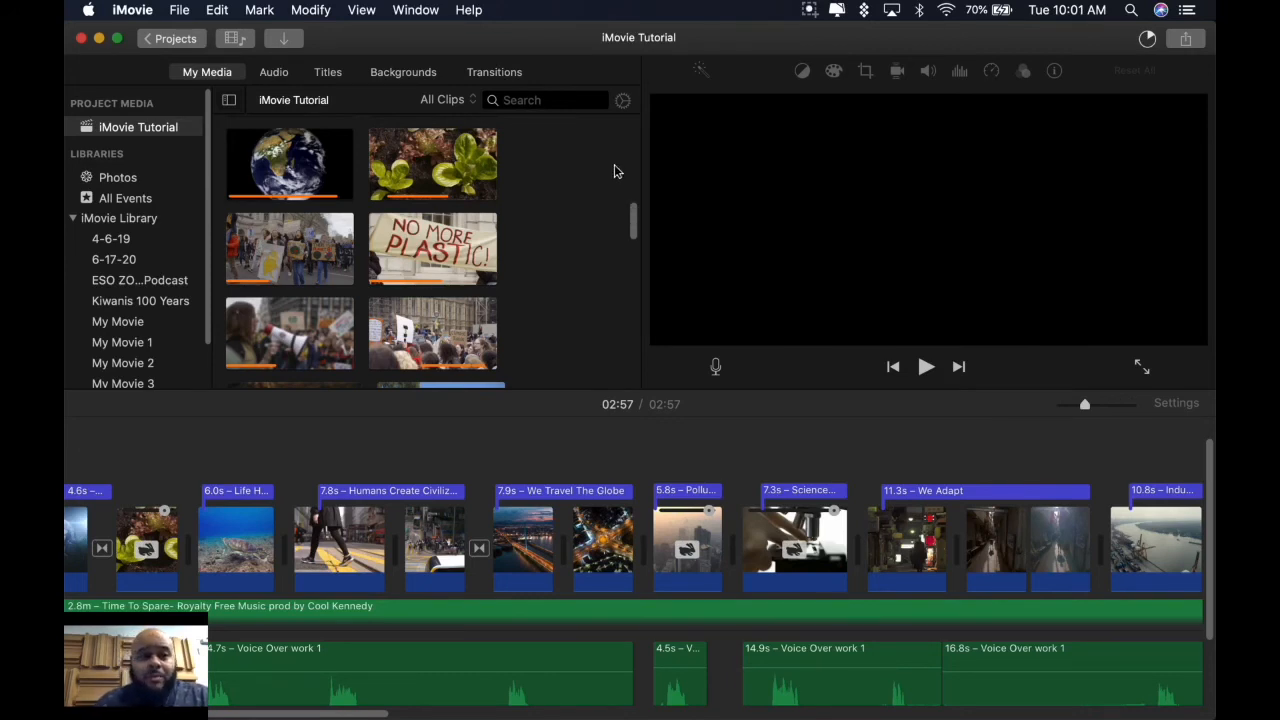
click(85, 88)
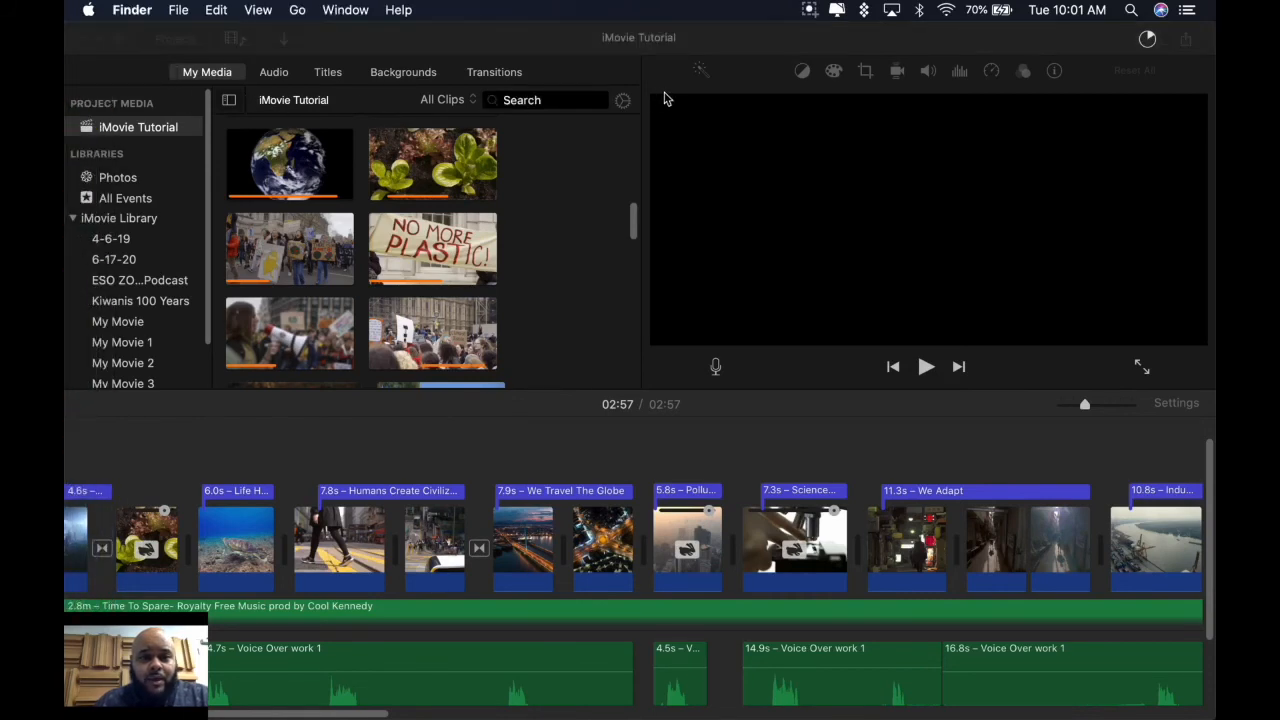
key(super+n)
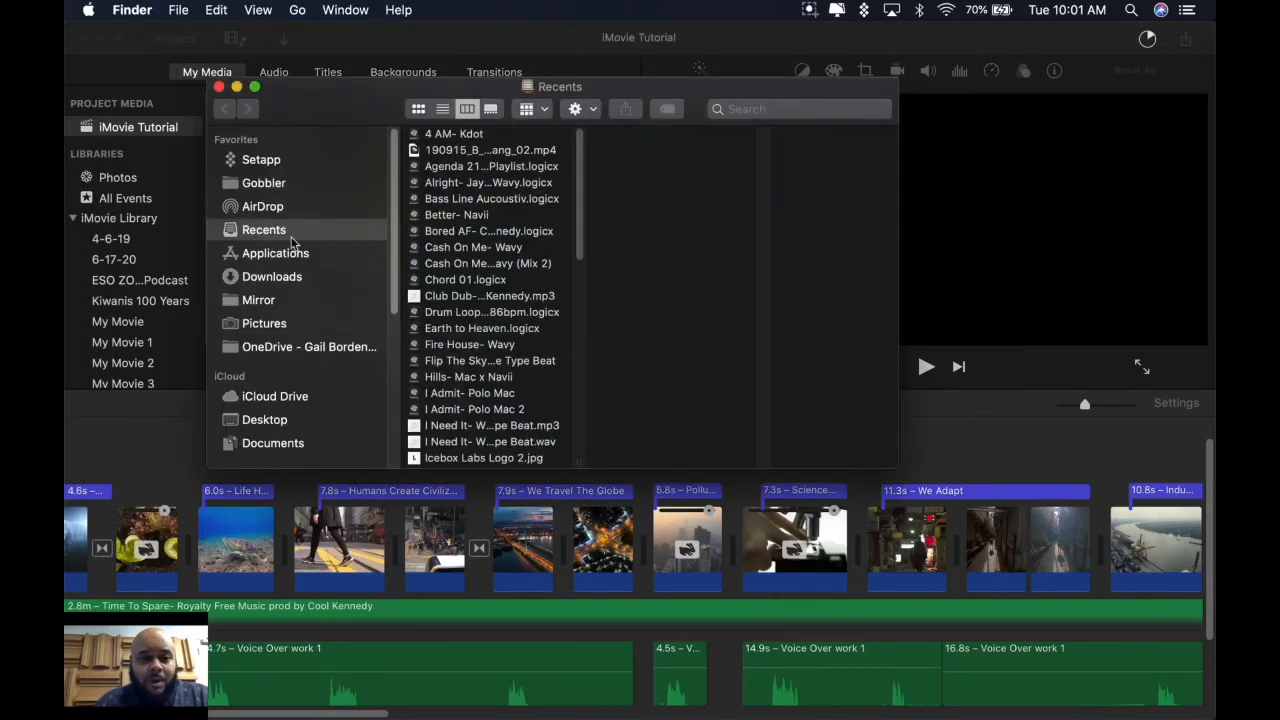
click(238, 208)
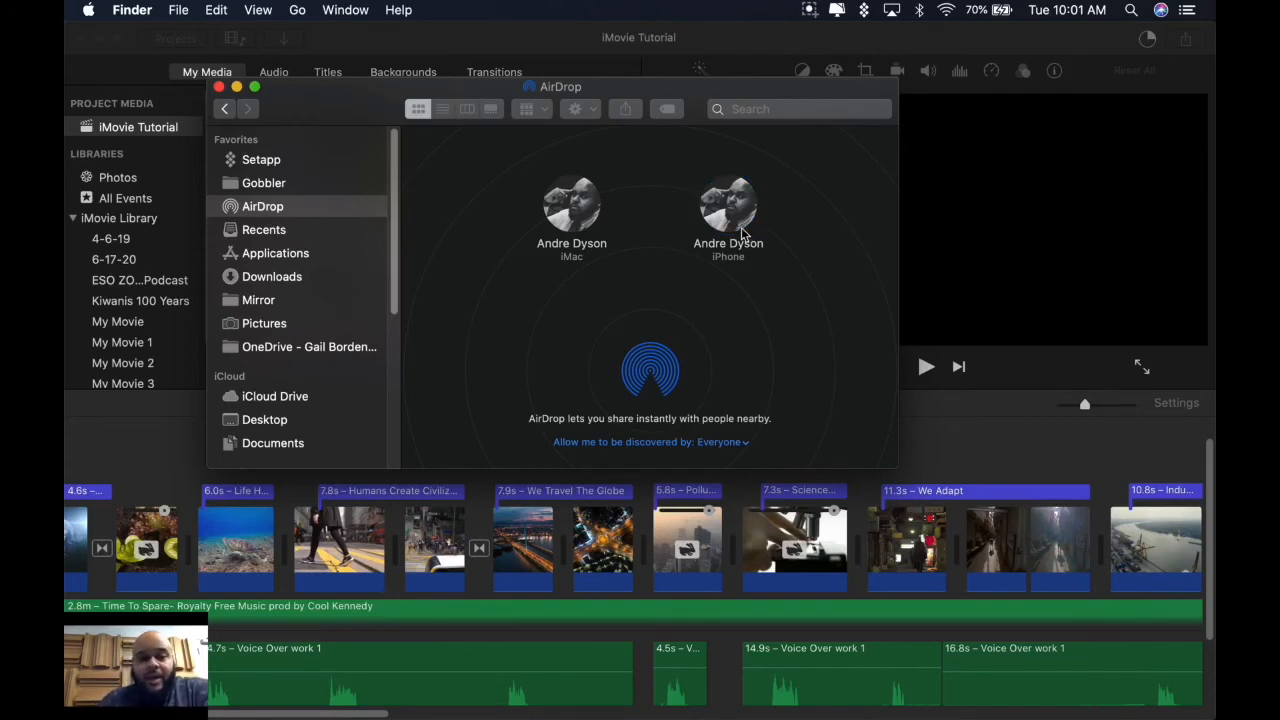
Import the 0D267BC9 JPG theatre picture from Finder's Downloads folder into the iMovie Tutorial project's media
mouse_move(66, 245)
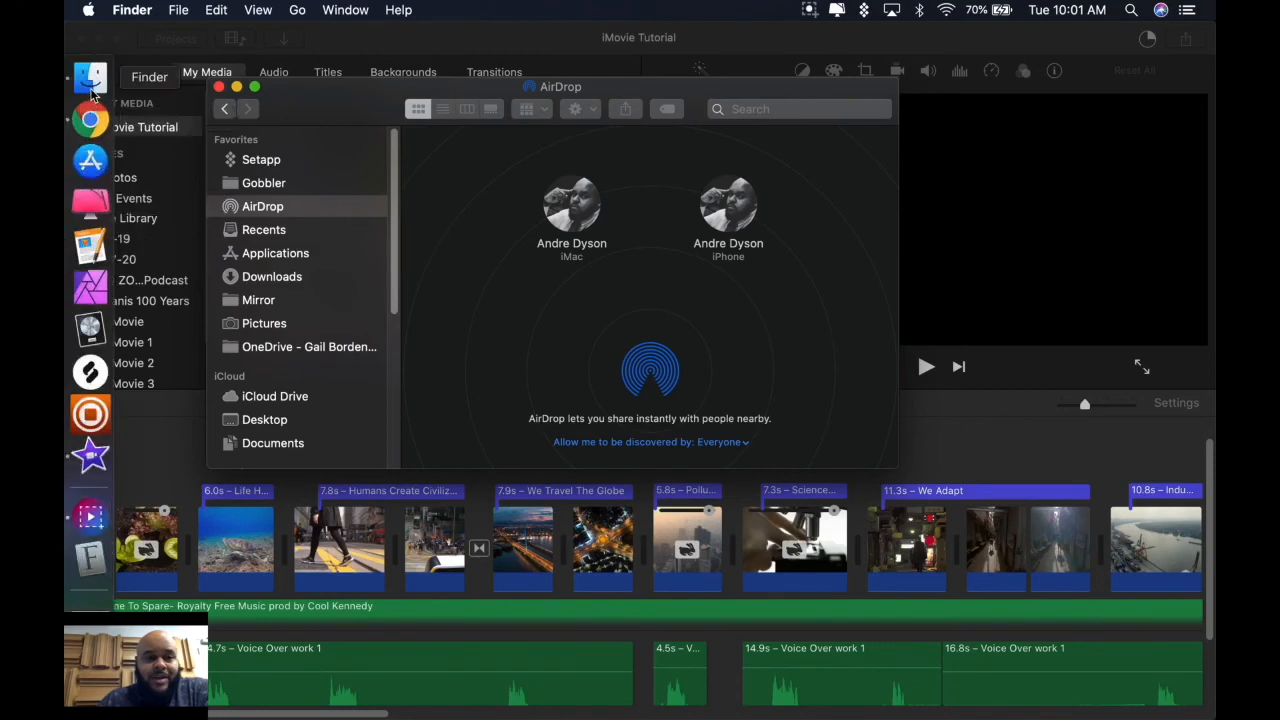
click(266, 279)
scroll(661, 341, down, 3)
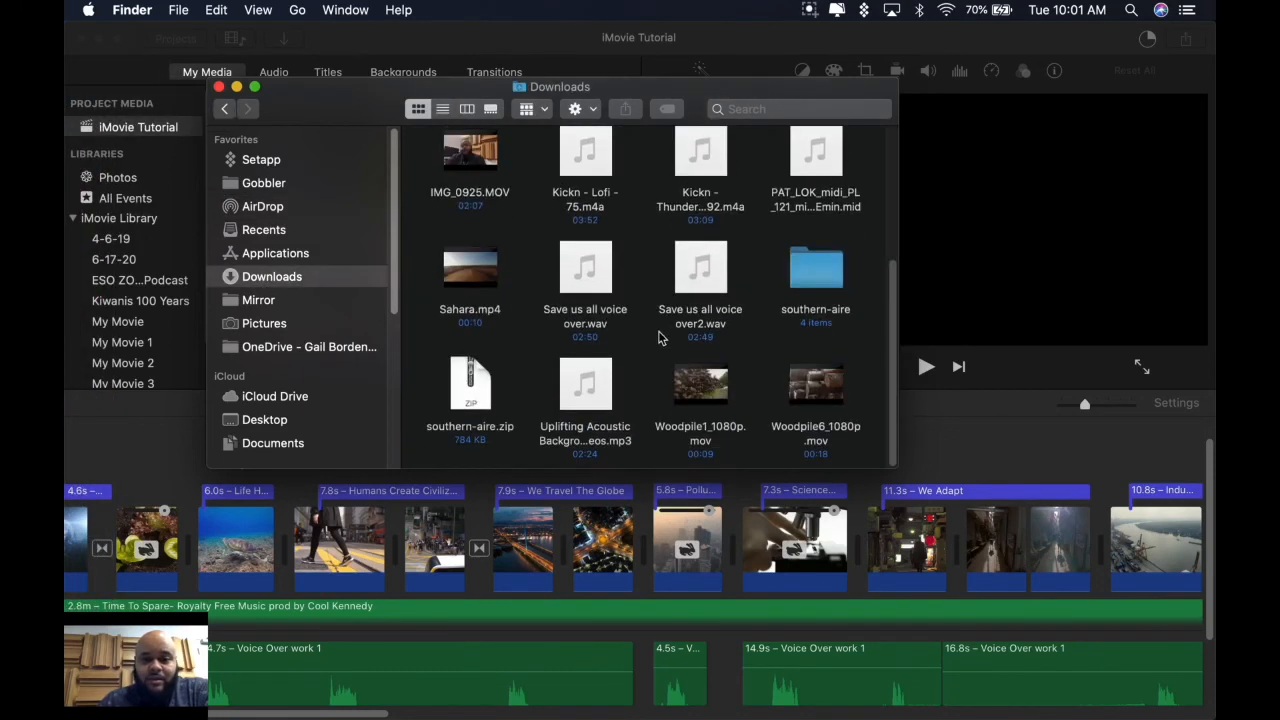
scroll(652, 330, up, 4)
scroll(652, 334, up, 1)
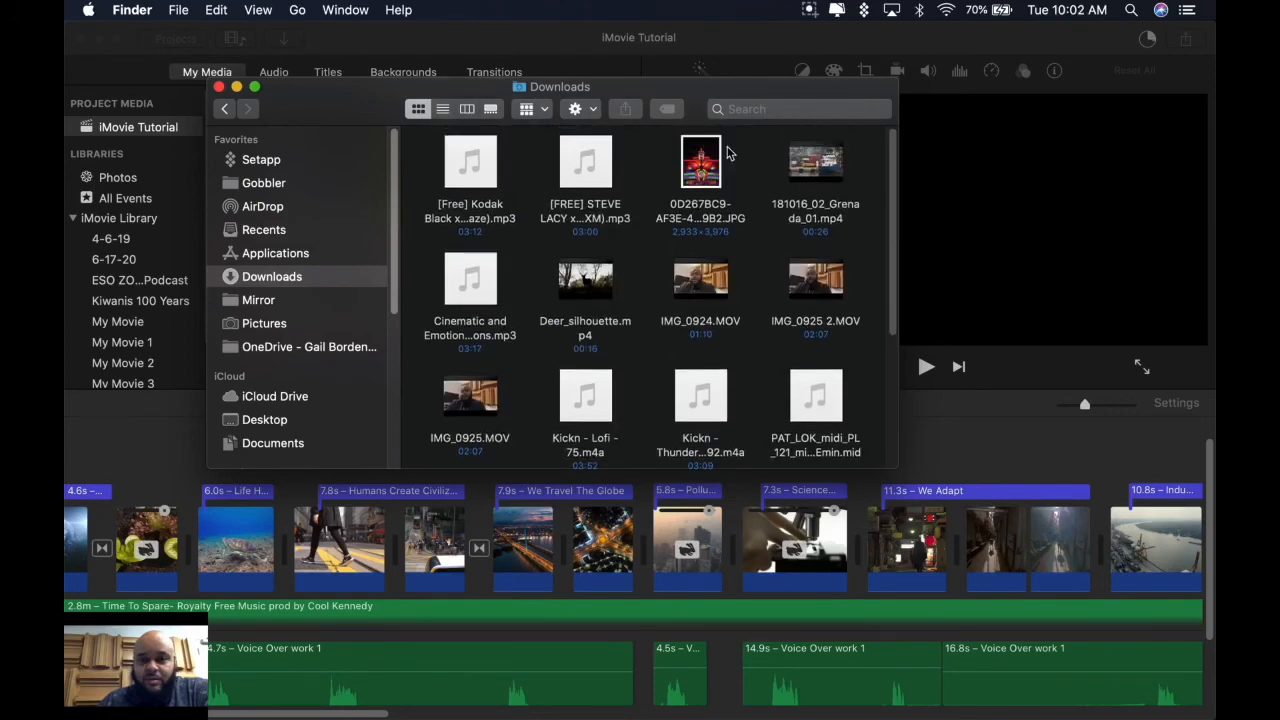
click(706, 157)
drag(739, 98, 1083, 61)
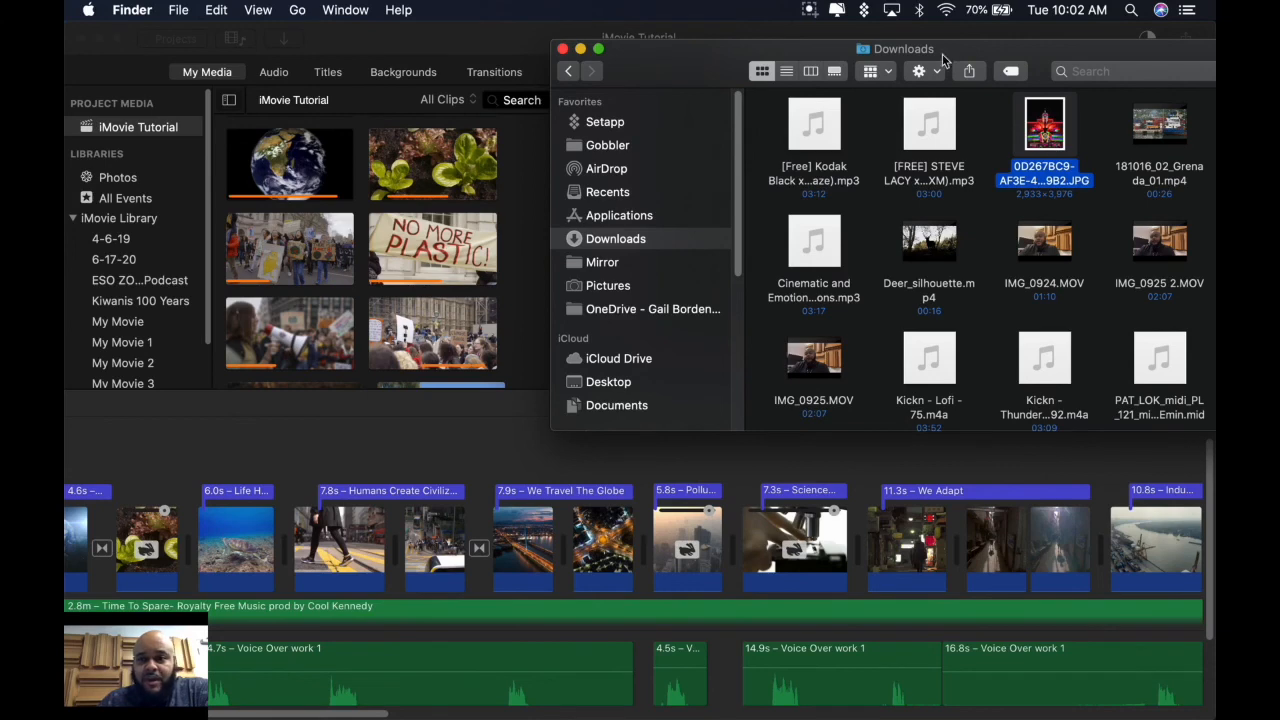
drag(945, 55, 1072, 52)
drag(1171, 125, 545, 178)
Add the imported theatre picture to the end of the timeline and delete it from there again
click(370, 165)
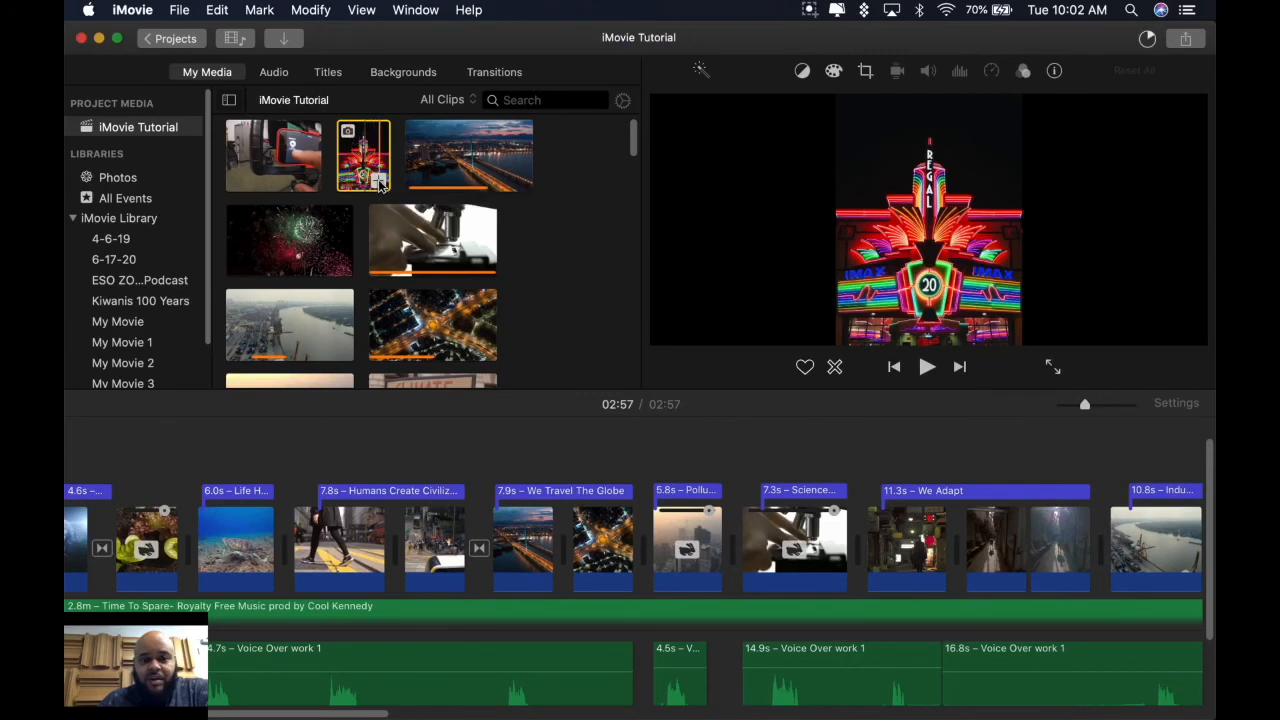
click(380, 185)
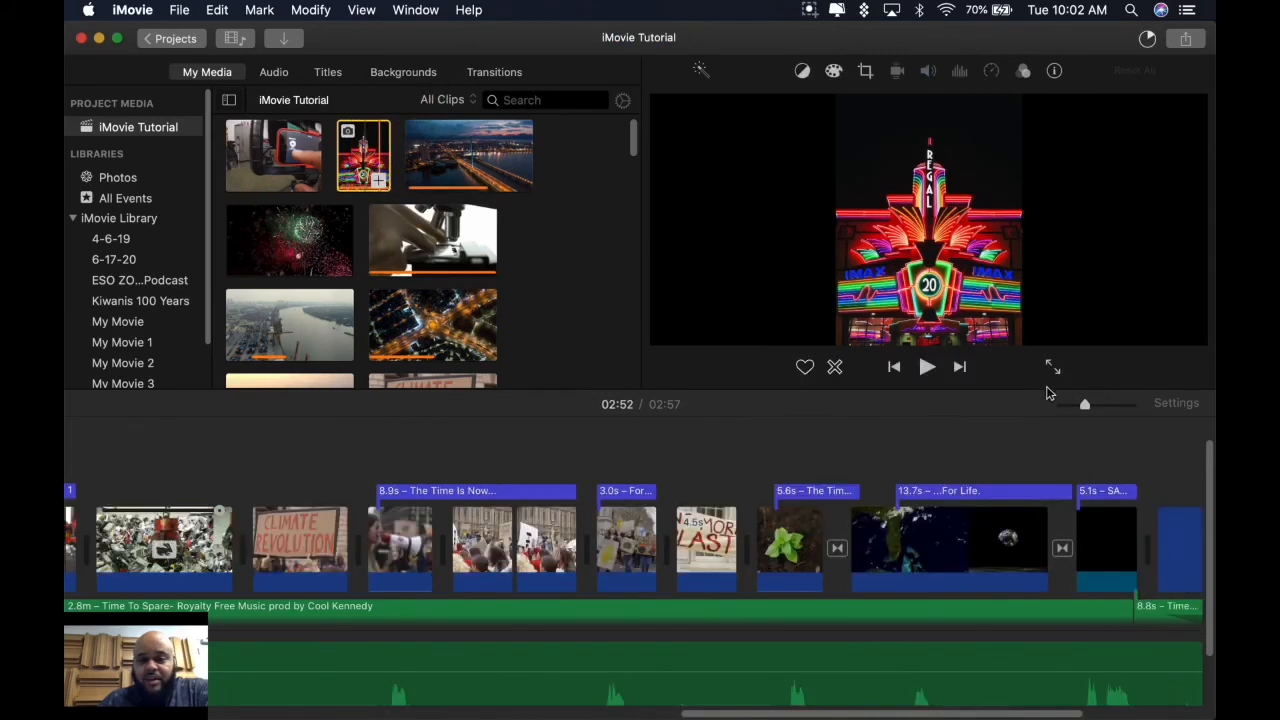
click(846, 575)
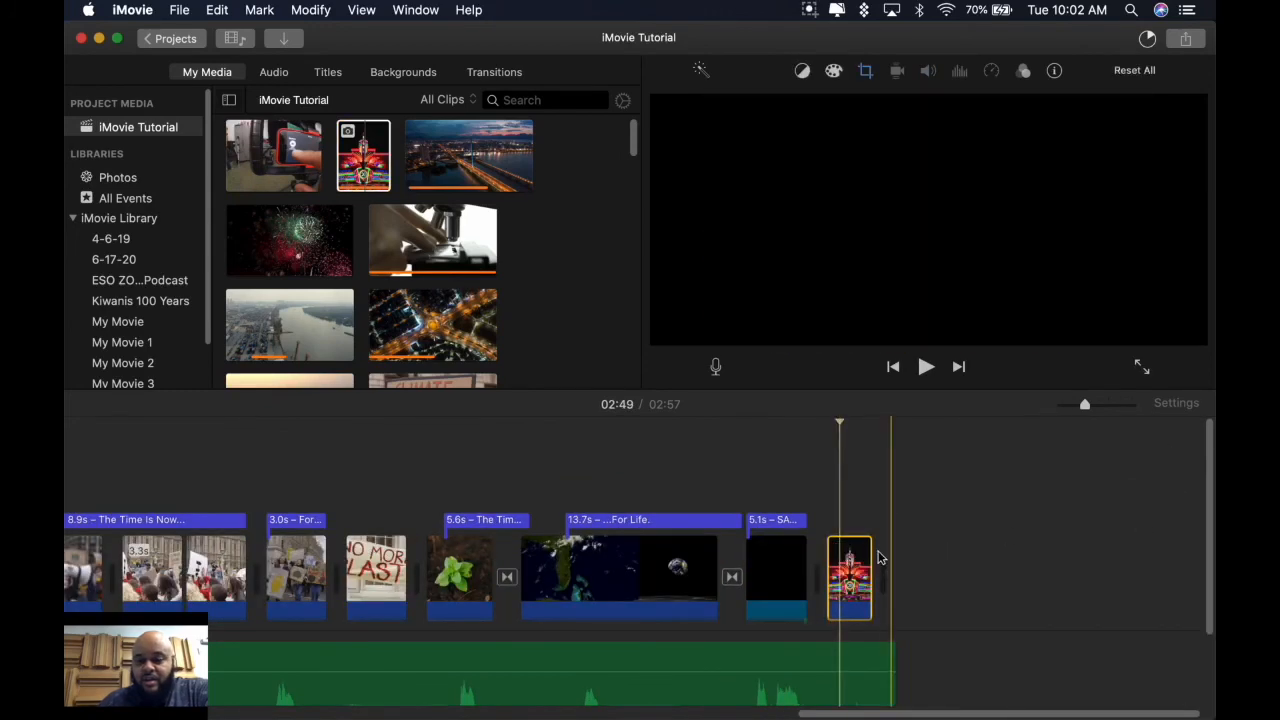
key(Delete)
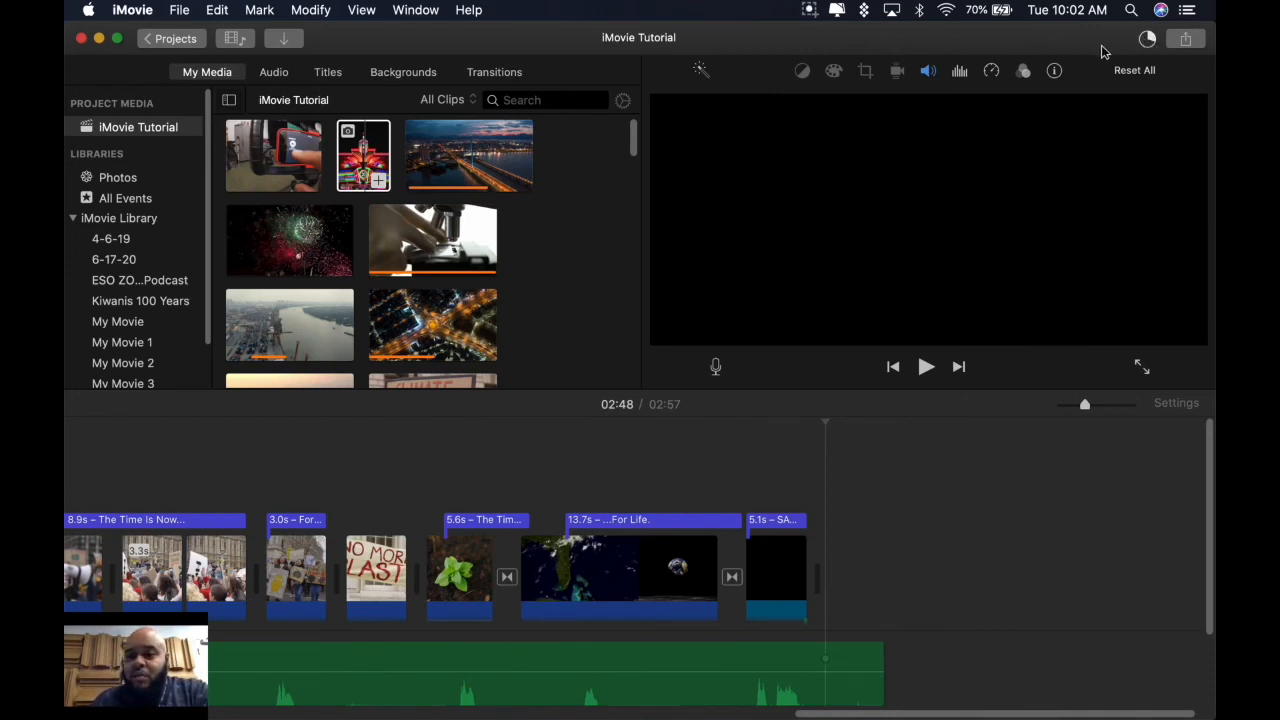
Move the iMovie window aside to uncover the Finder Downloads window, and close the Downloads window
drag(1113, 42, 995, 118)
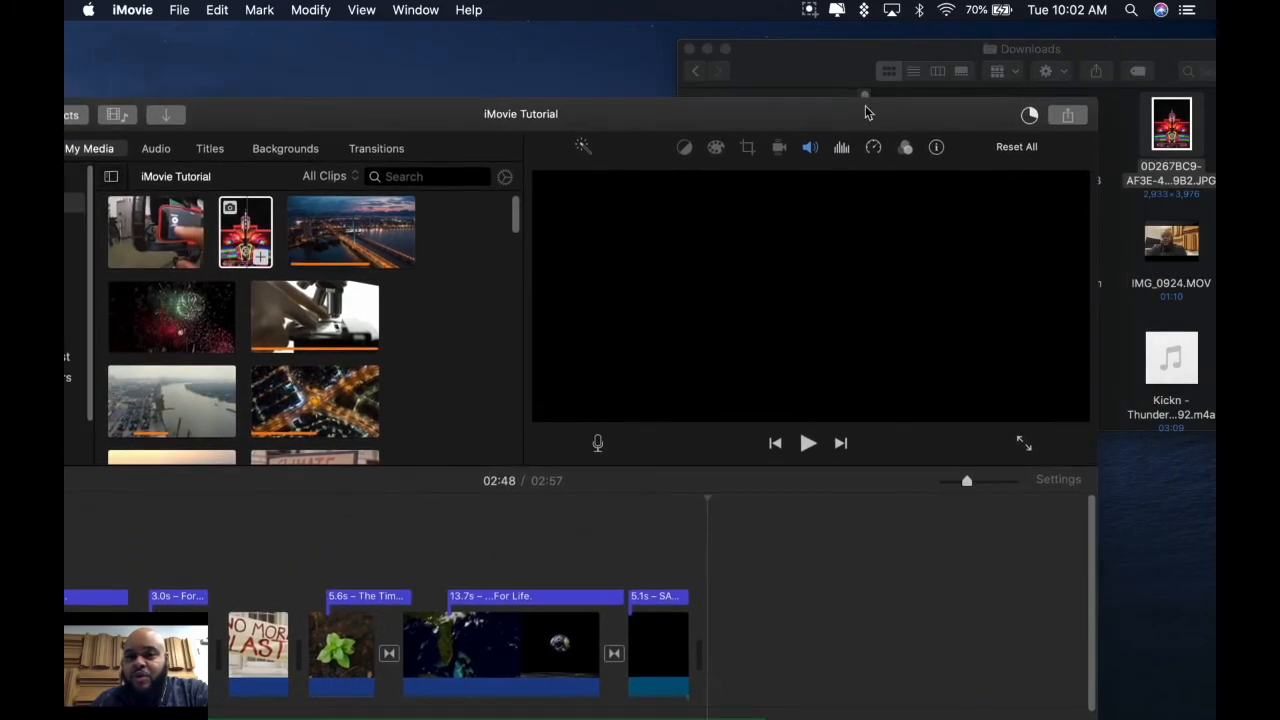
click(752, 74)
drag(752, 74, 503, 95)
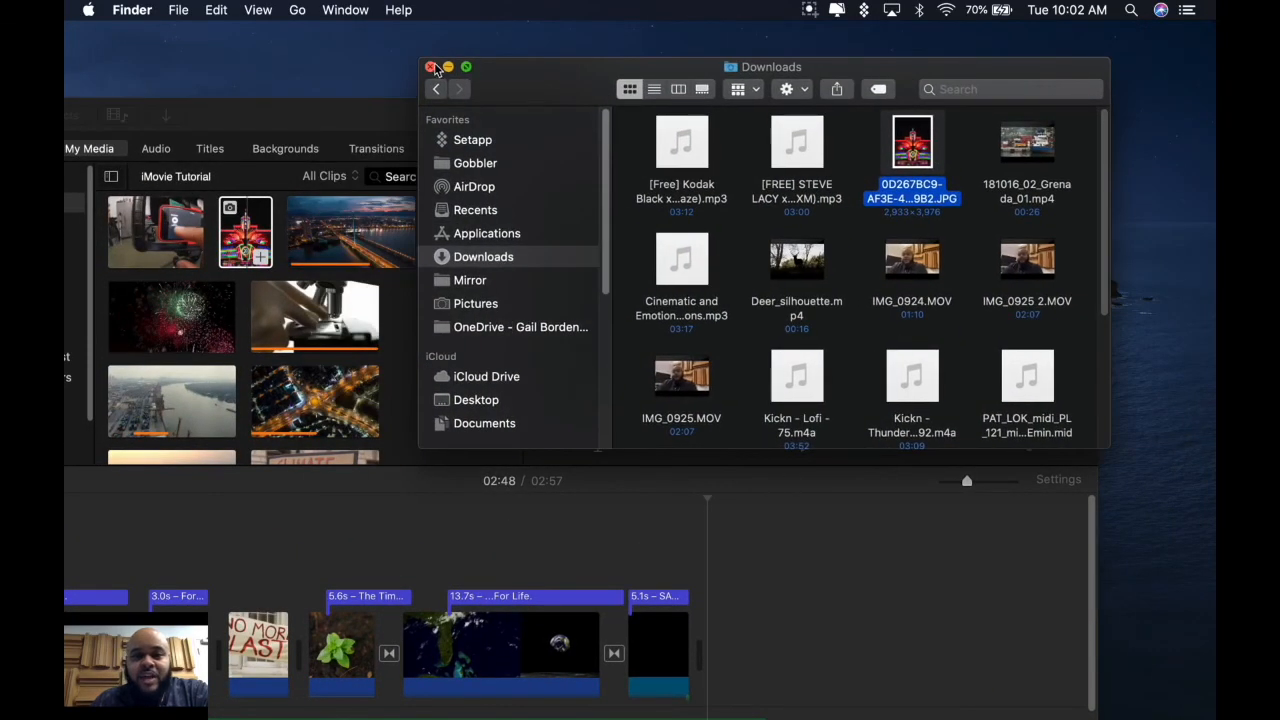
click(432, 63)
Move the iMovie window back so that it fills the screen
drag(708, 113, 805, 37)
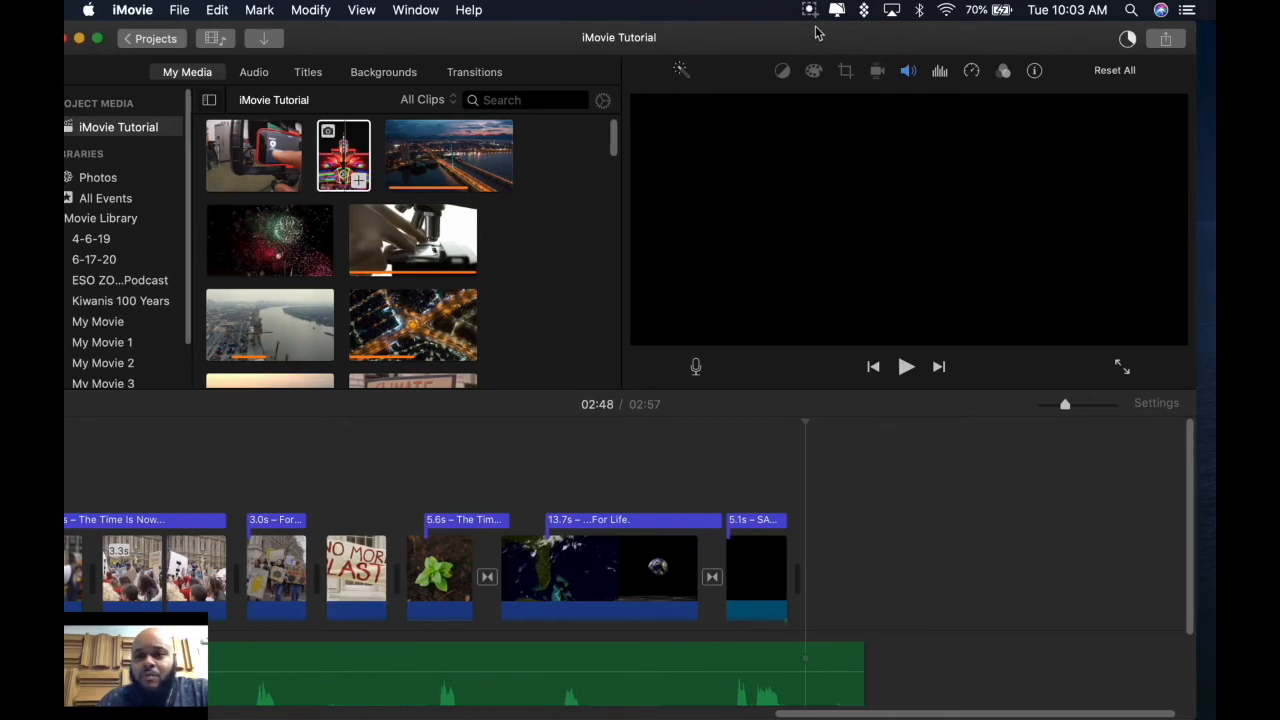
drag(904, 34, 937, 34)
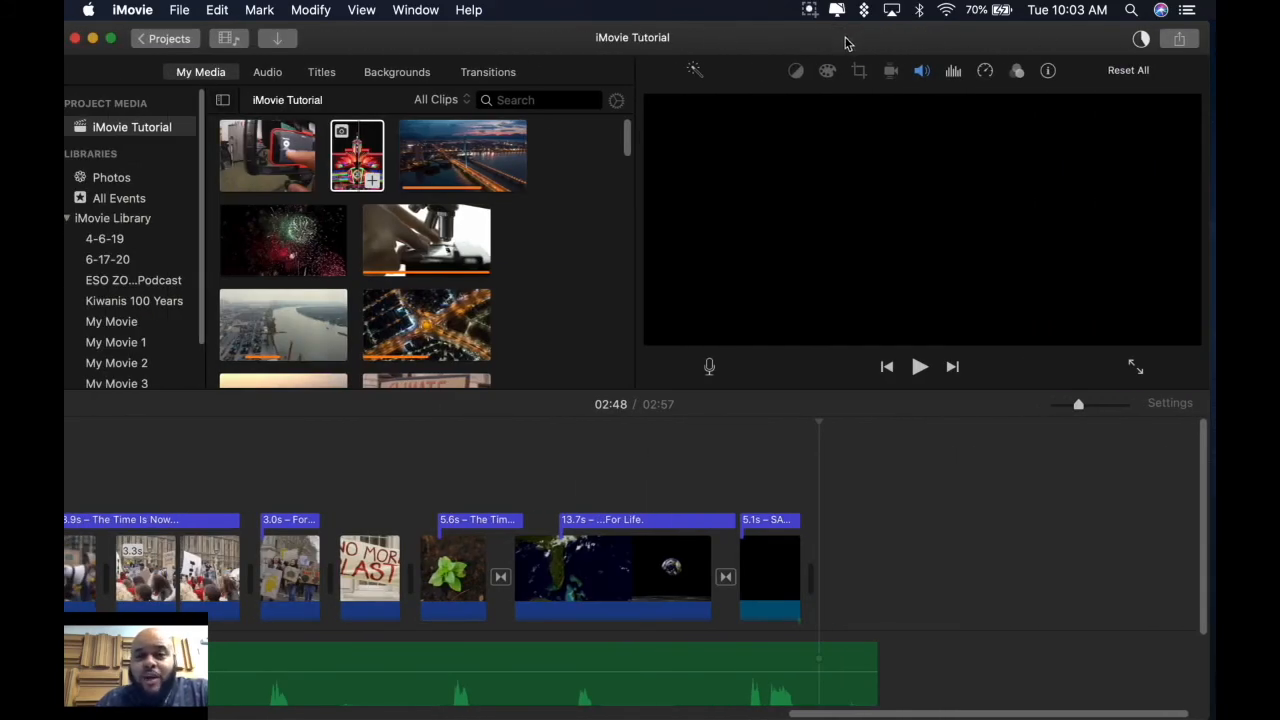
drag(803, 36, 825, 34)
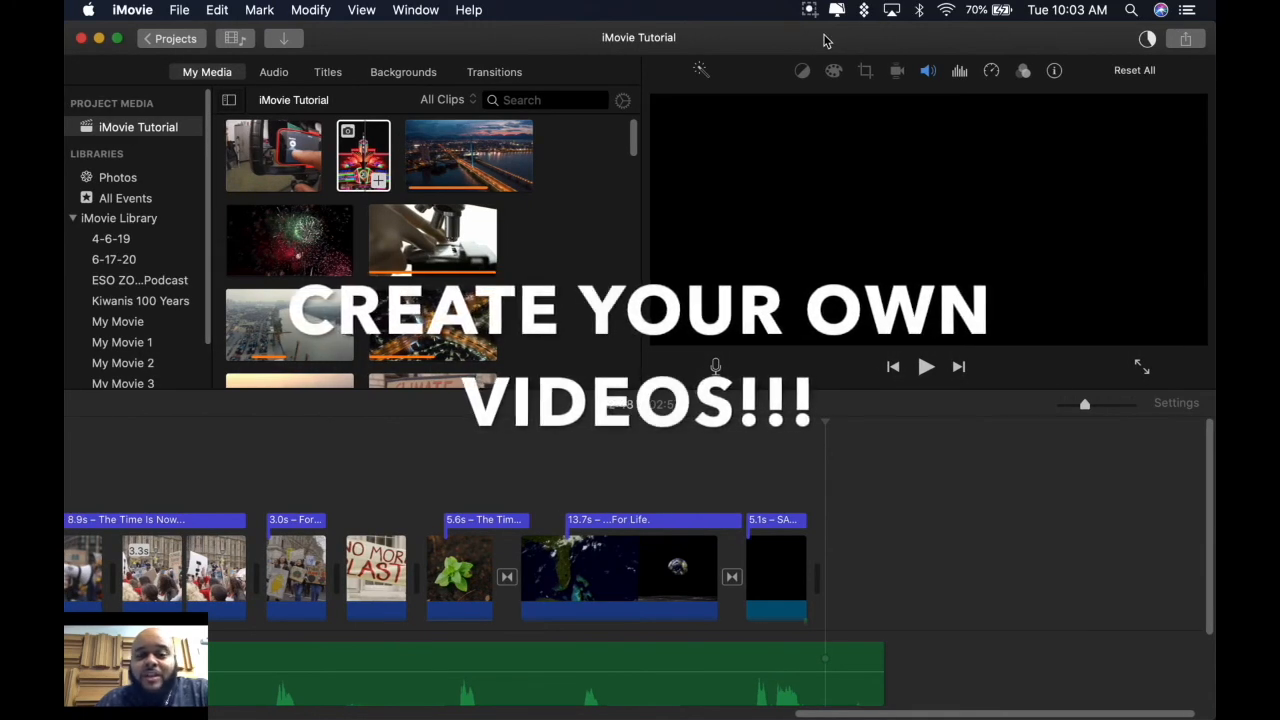